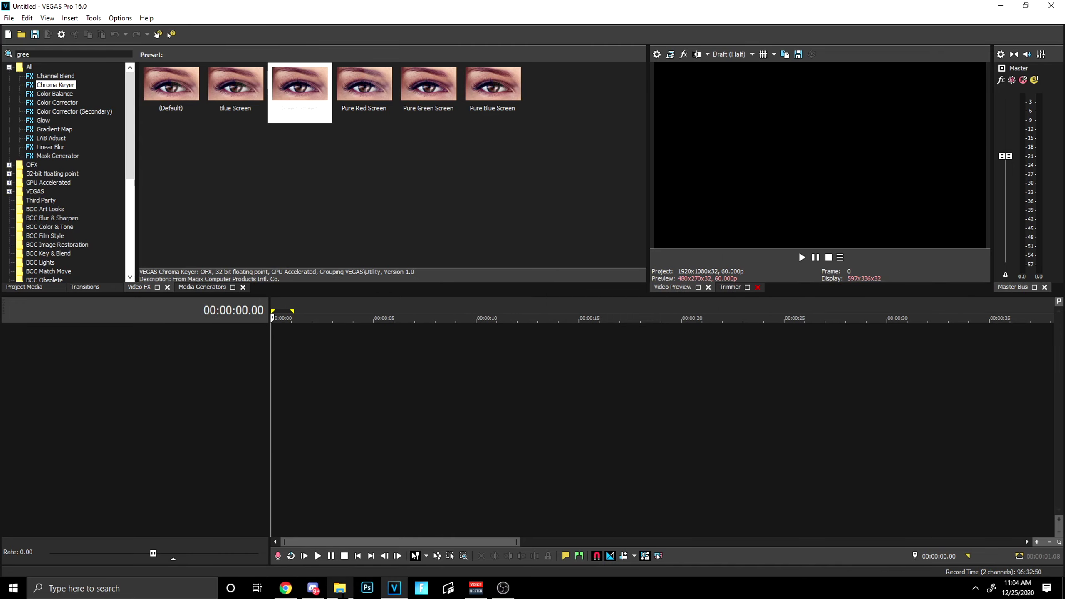
Step: Place the clip 1 video from the Downloads folder at the start of the empty timeline and play part of it
click(371, 527)
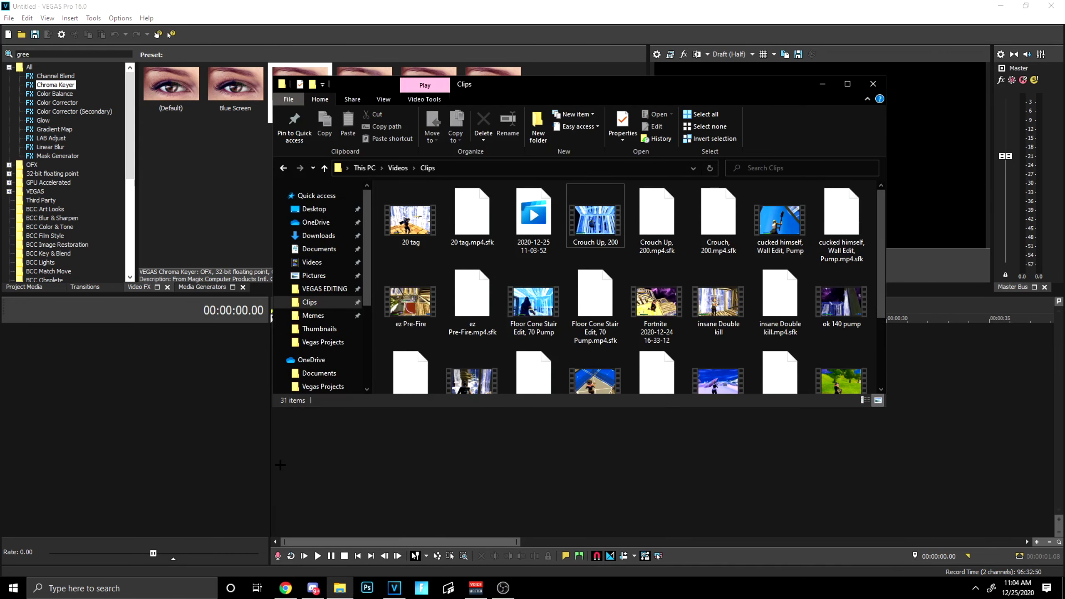
click(278, 465)
click(272, 471)
click(337, 587)
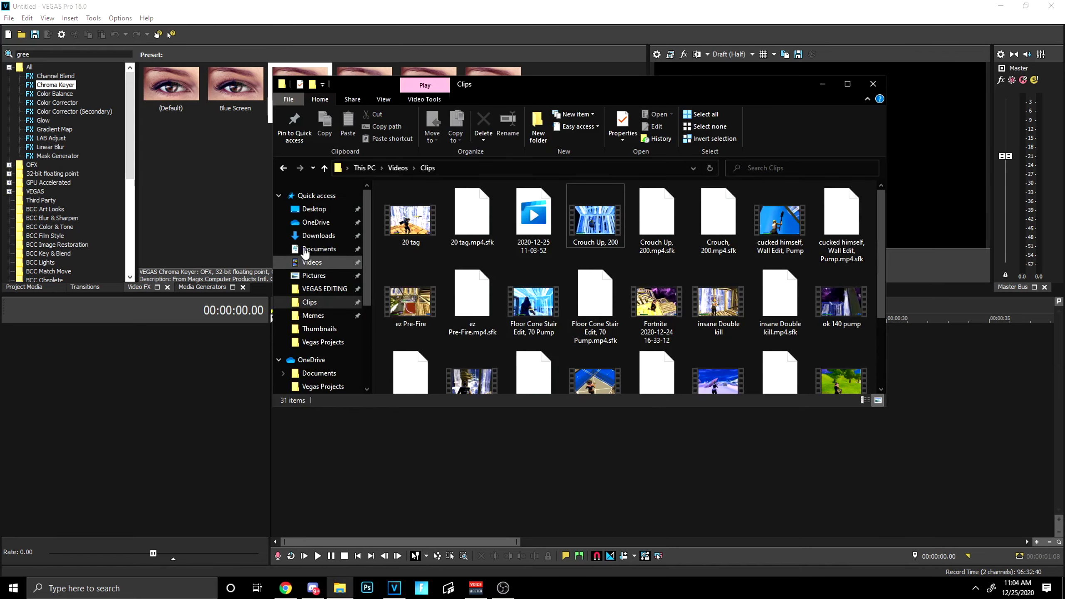
click(318, 235)
scroll(439, 368, down, 1)
scroll(439, 368, up, 1)
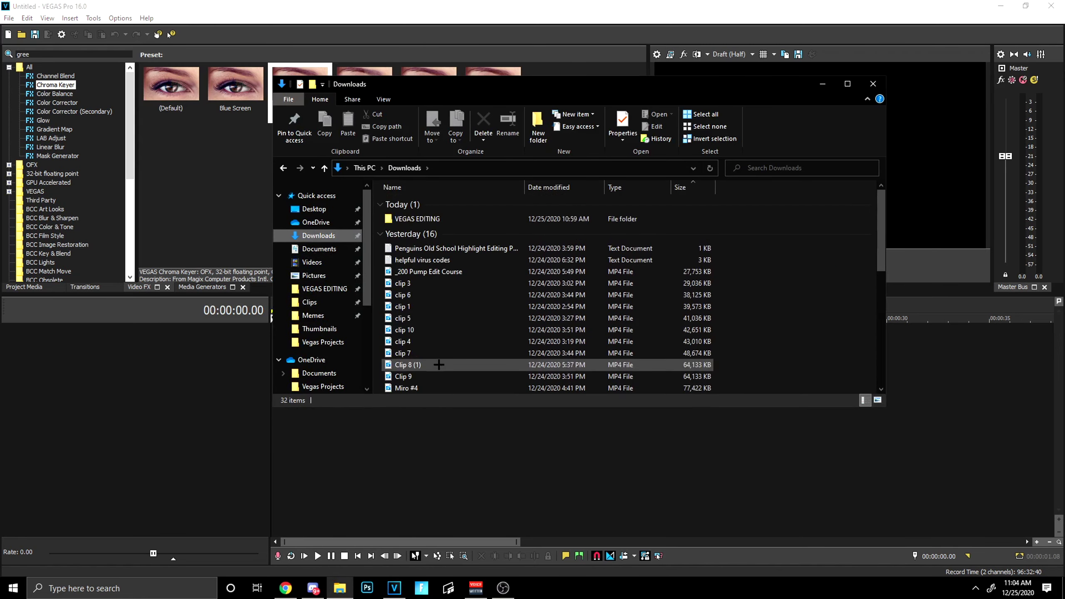
drag(418, 308, 219, 355)
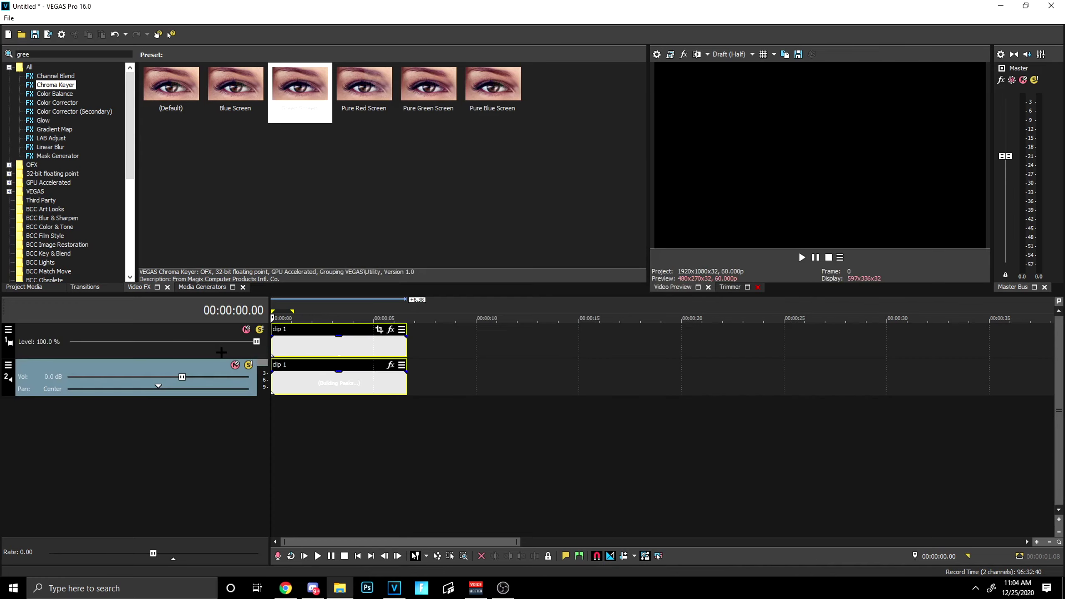
key(space)
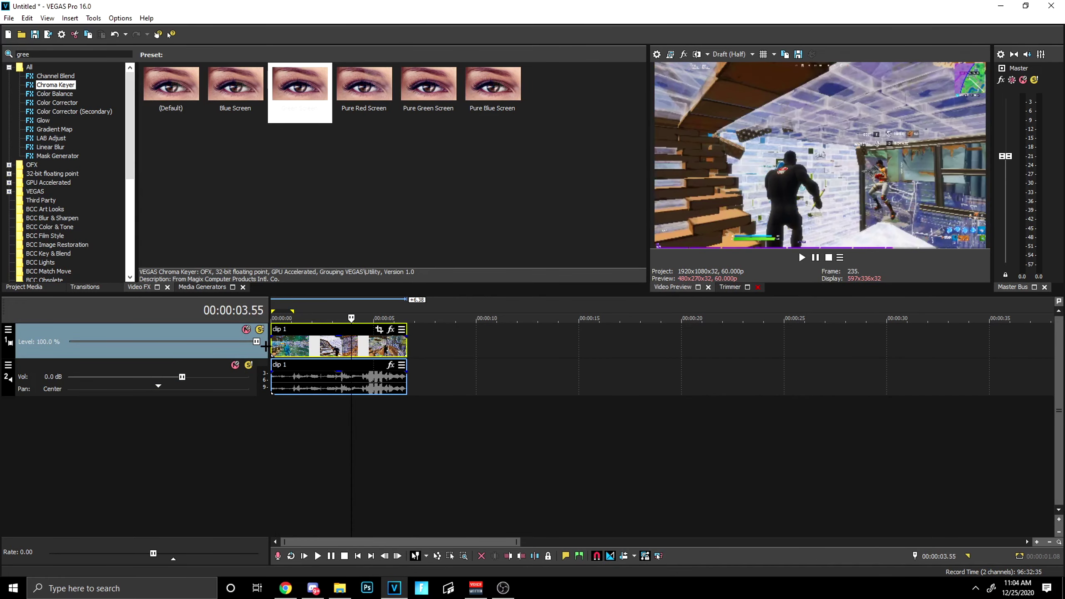
key(space)
Step: Add the JayDaYoungan 23 Island song file to a new audio track below the clip, starting at zero
key(alt+Tab)
scroll(415, 332, down, 8)
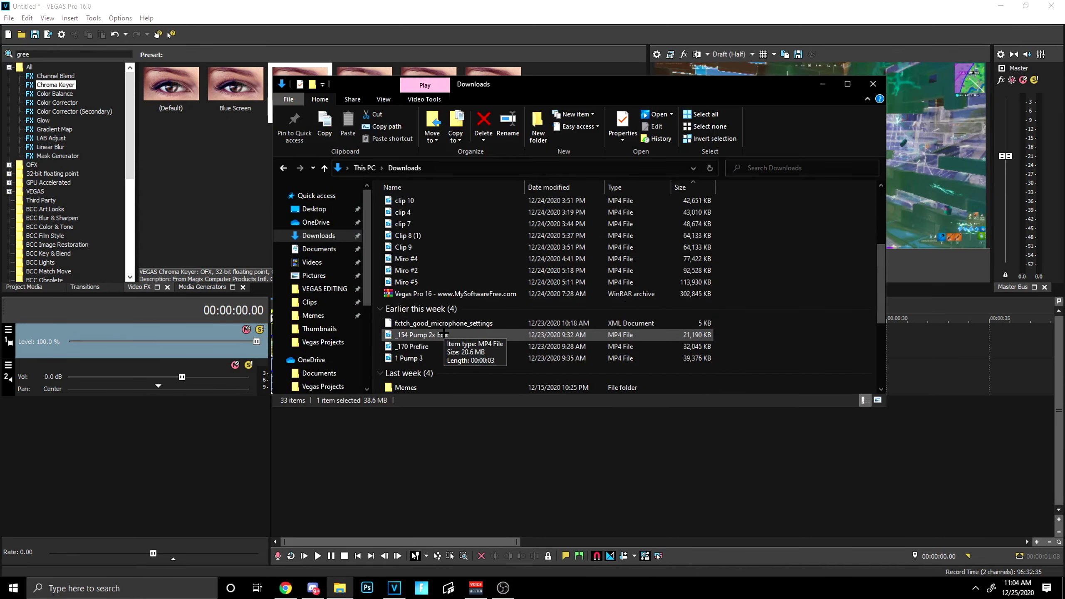
click(313, 299)
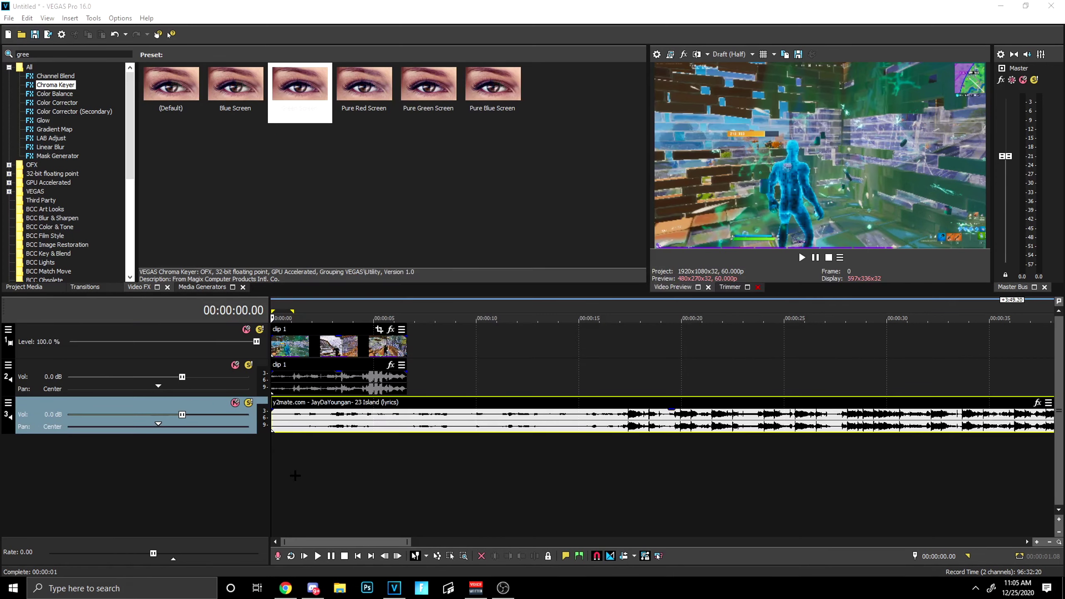
Step: Trim the quiet intro off the song, start it at zero with a fade-in of about 2.5 seconds, and play it
click(337, 415)
drag(270, 418, 407, 417)
mouse_move(280, 422)
mouse_down()
mouse_move(497, 414)
mouse_move(276, 409)
mouse_up()
key(space)
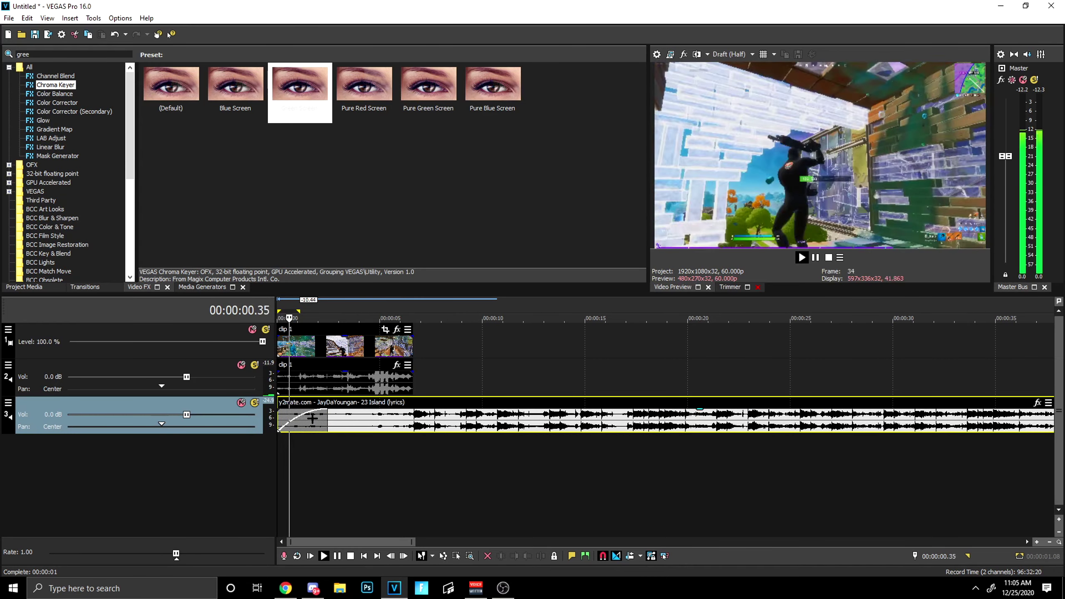
key(space)
Step: Move clip 1 aside to about 8.8 seconds and trim more of the intro off the song, starting it at zero
drag(362, 347, 544, 347)
key(space)
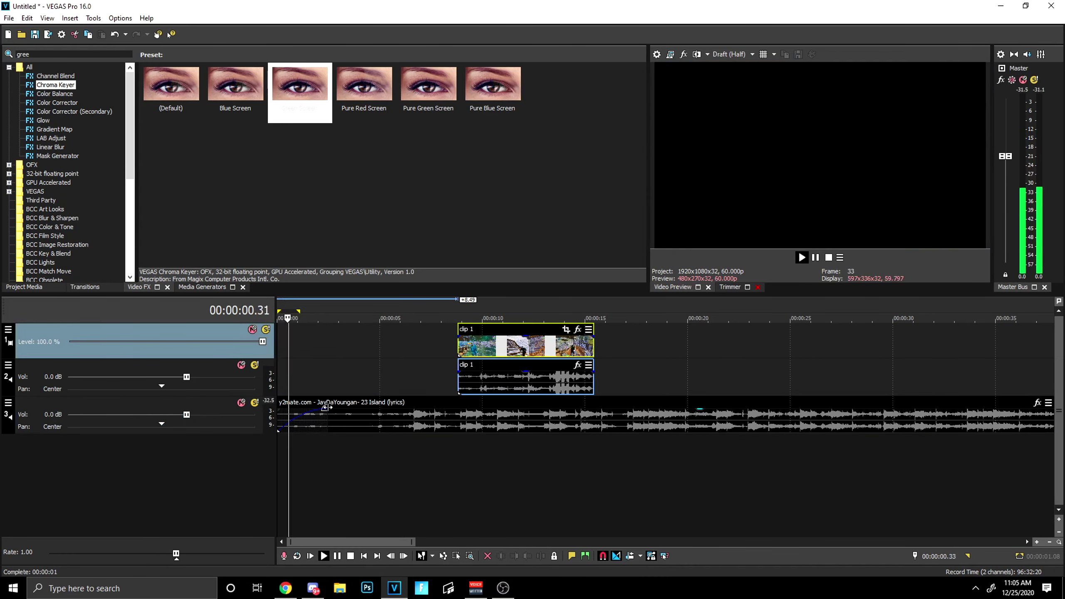
key(space)
drag(294, 415, 17, 415)
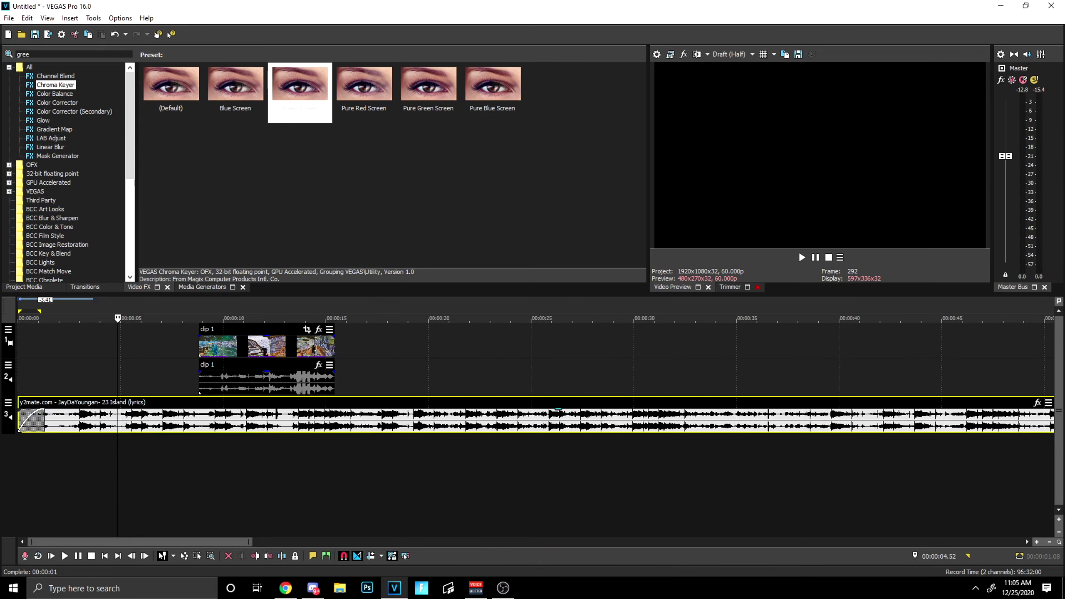
click(20, 436)
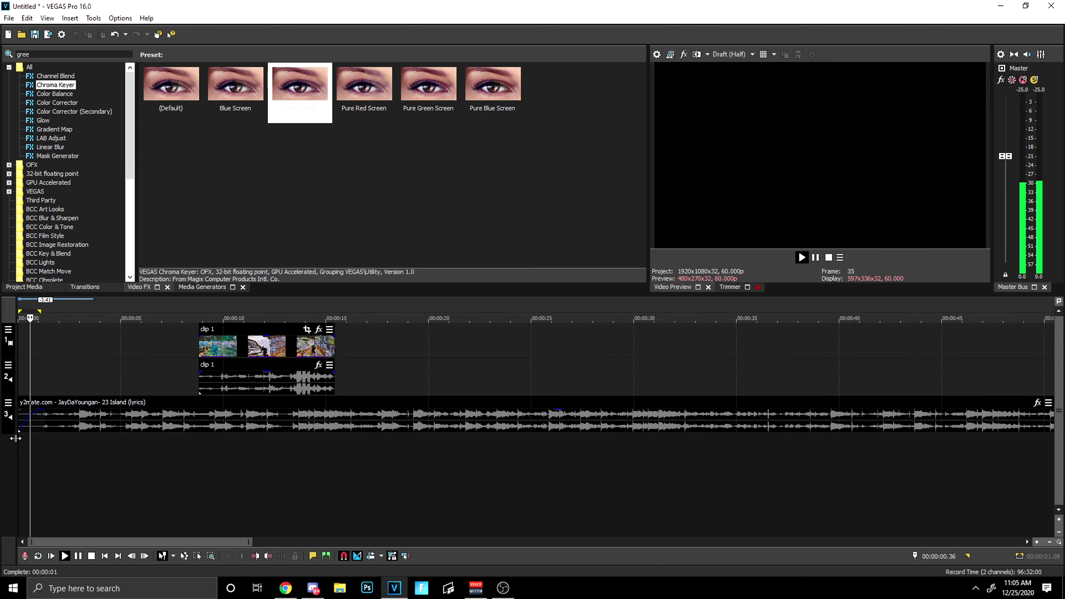
Step: Widen the track headers again and move clip 1 back to the start of the timeline
drag(15, 438, 277, 419)
drag(483, 351, 333, 353)
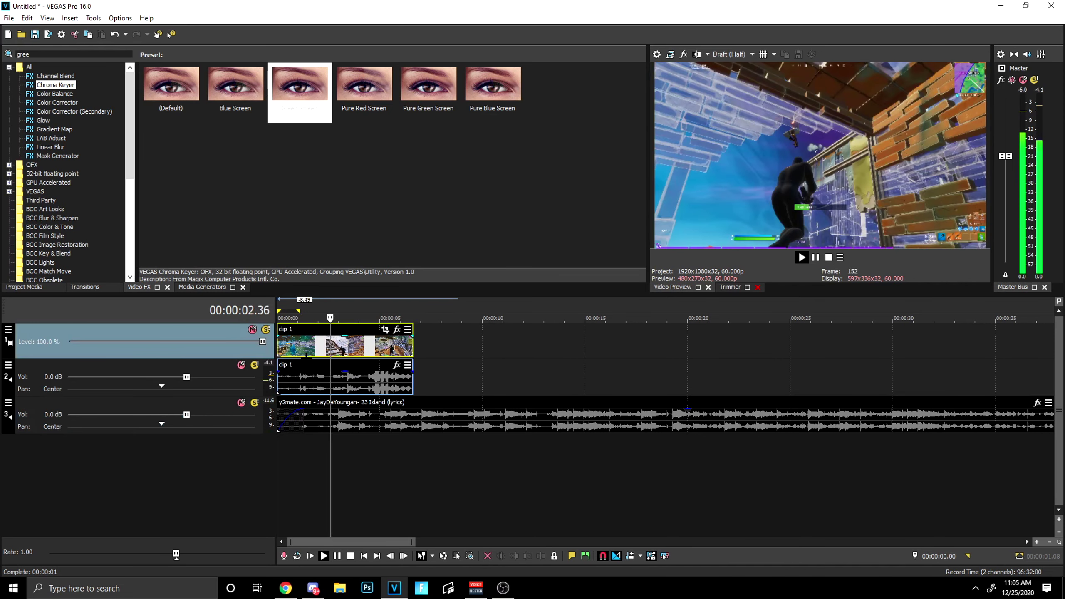
key(space)
Step: Find the song's first strong beat and place a marker on it at 00:00:03.00
click(291, 421)
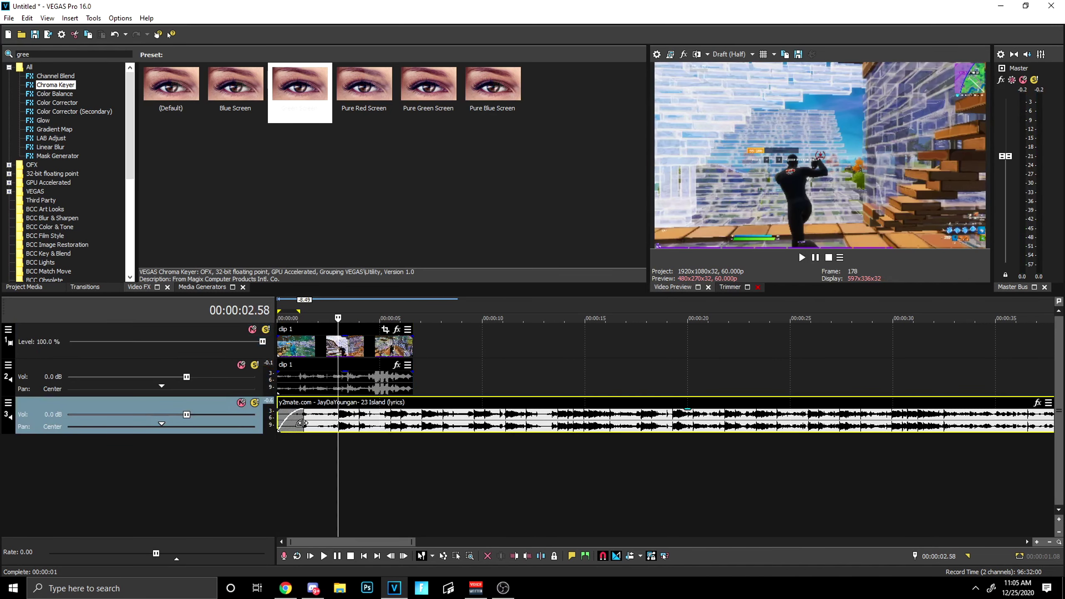
click(330, 425)
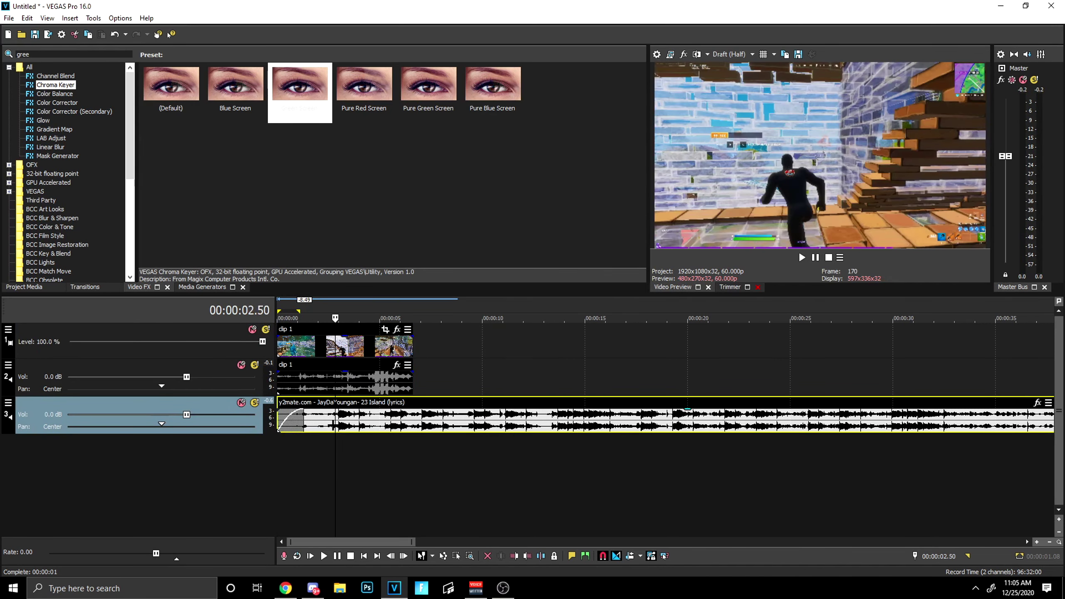
scroll(318, 424, up, 5)
scroll(499, 428, down, 1)
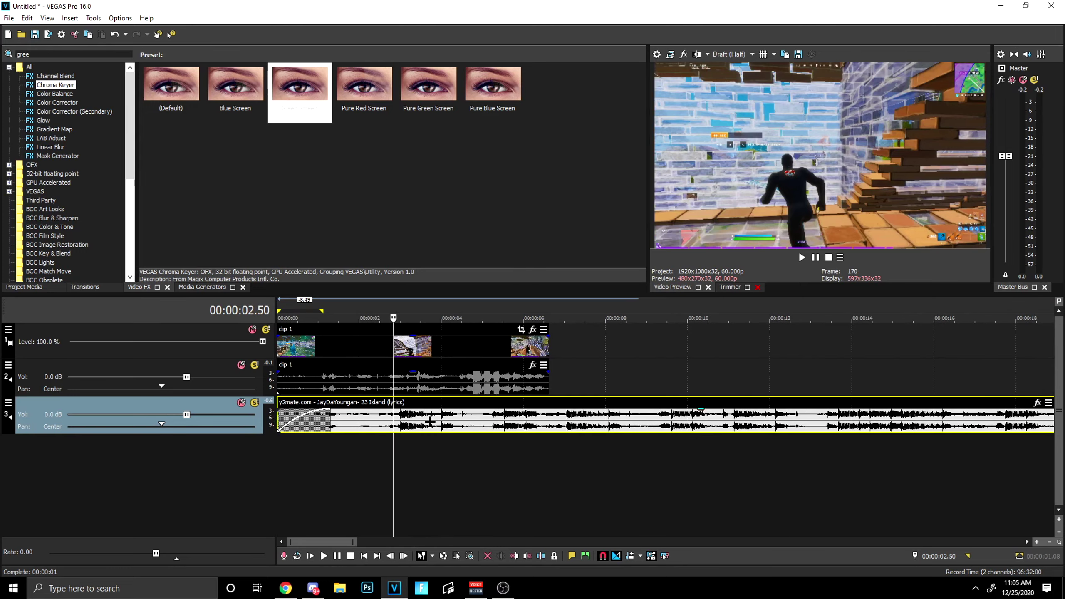
scroll(430, 422, up, 2)
key(space)
key(space)
click(523, 418)
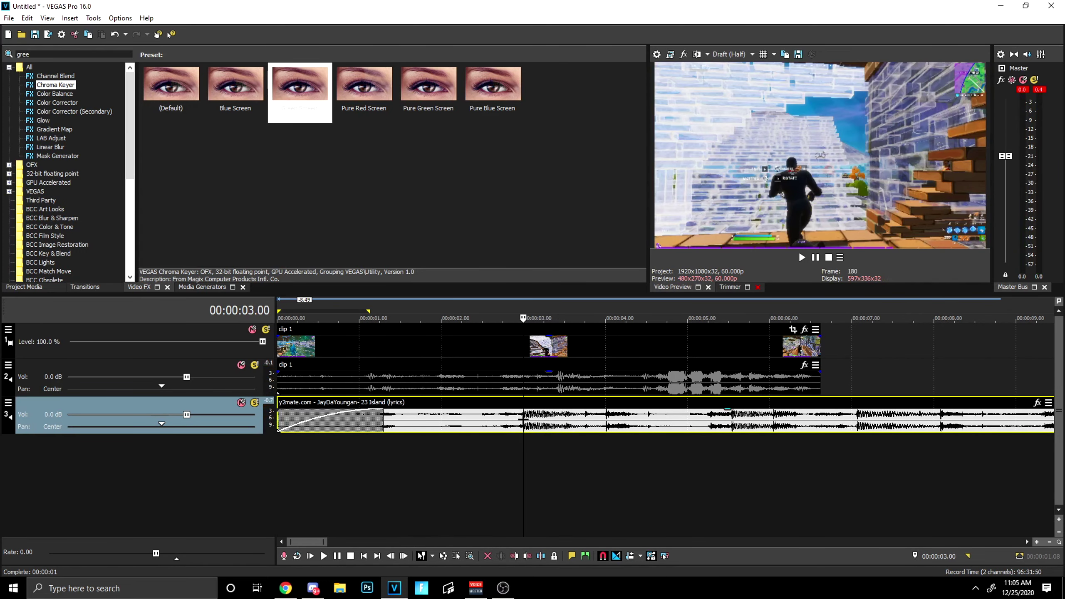
scroll(523, 418, up, 2)
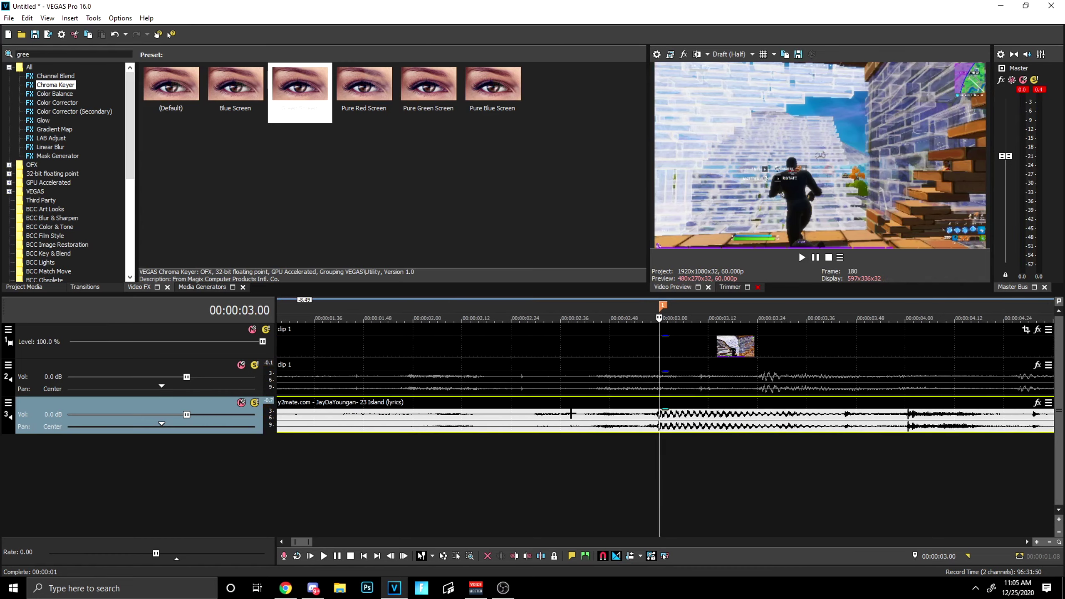
Step: Trim about 1.5 seconds off the start of clip 1 to line its gunshot up with the marker, then play it back
scroll(523, 419, down, 4)
mouse_move(280, 349)
mouse_down()
mouse_move(422, 347)
mouse_move(278, 348)
mouse_up()
key(space)
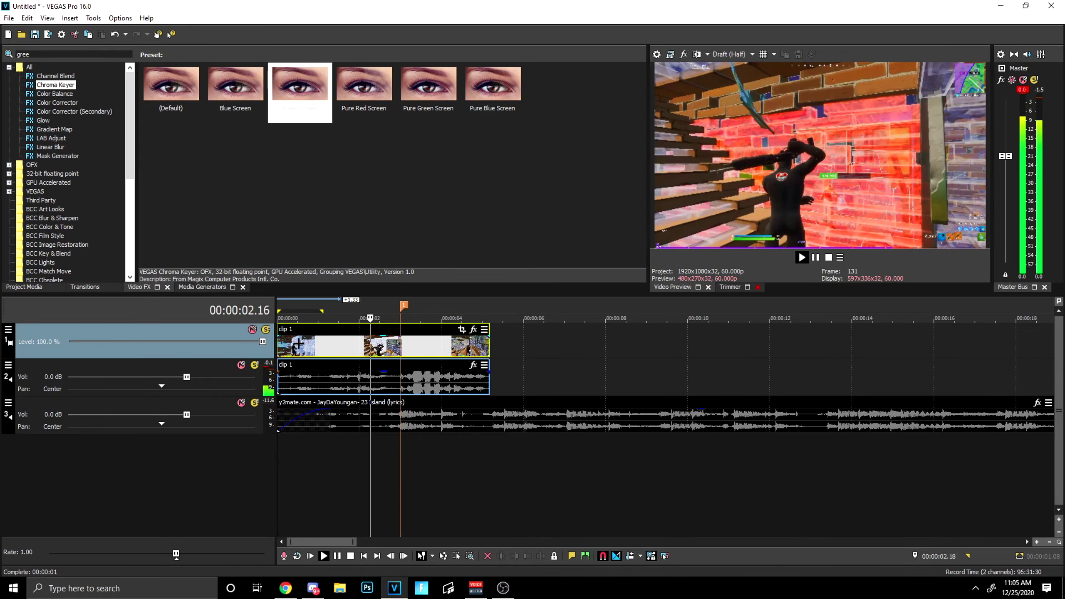
key(space)
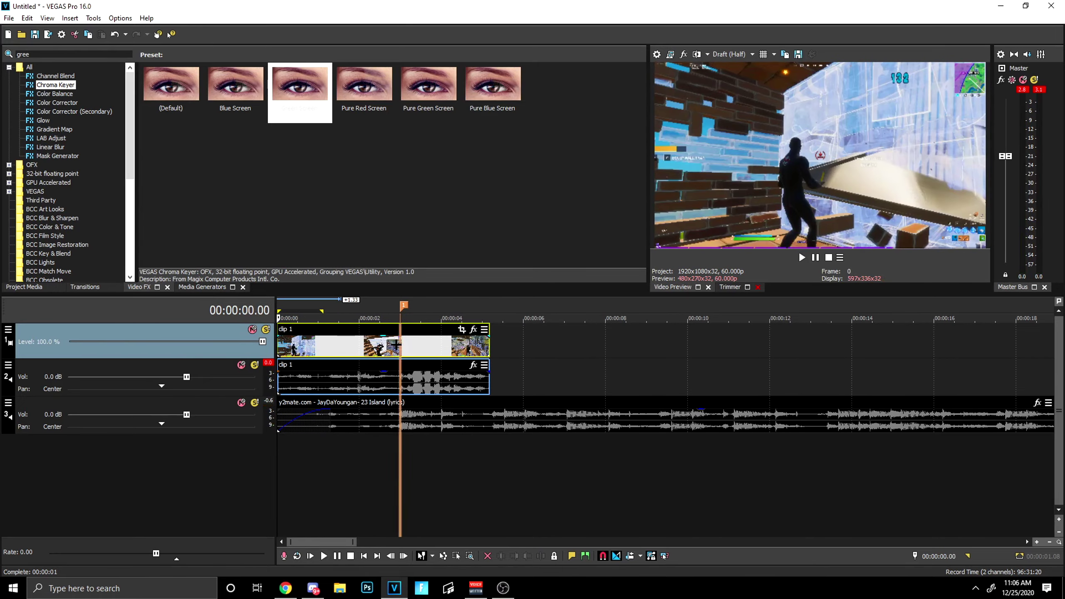
Step: Find the Sharpen video effect and apply its default preset to the whole clip 1 video track
click(396, 344)
double_click(45, 55)
text(sharoenb)
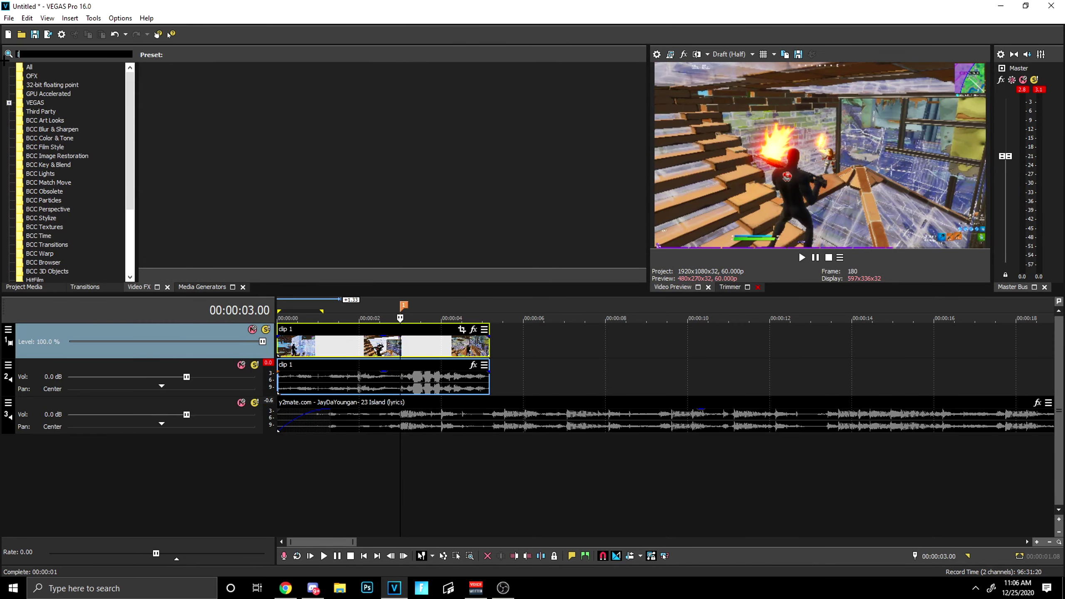
key(ctrl+s)
key(Escape)
text(Sharpen)
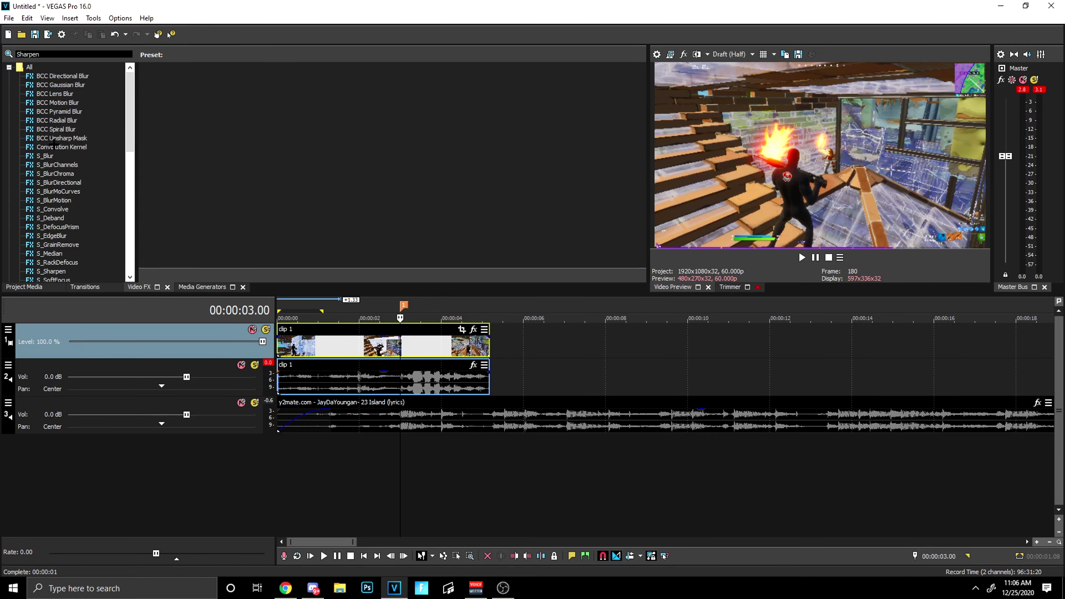
scroll(54, 144, down, 1)
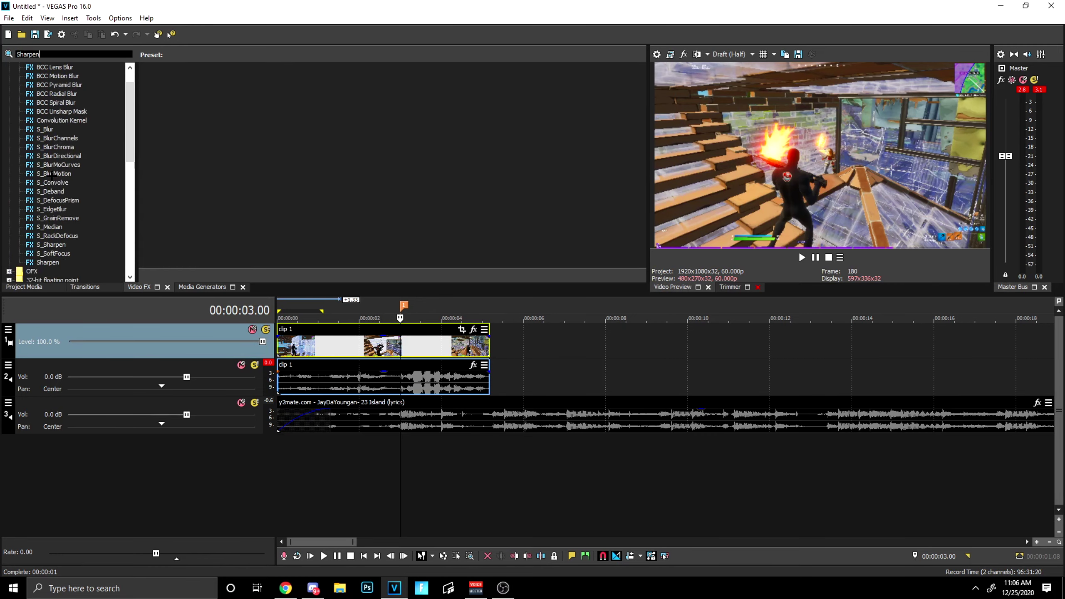
drag(159, 79, 127, 343)
click(403, 68)
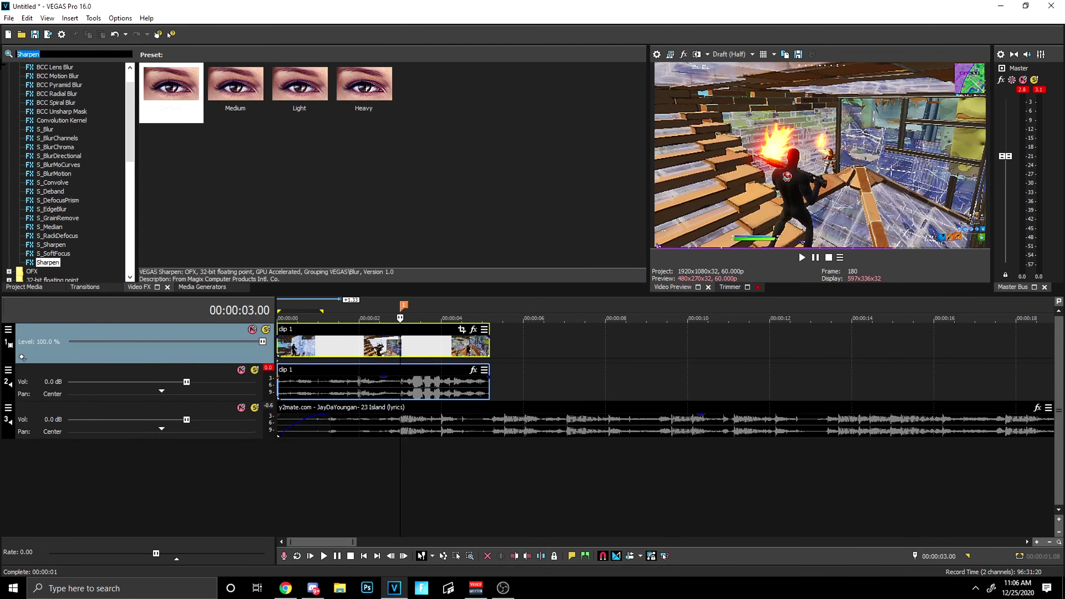
Step: Find the HSL Adjust effect and apply its last, custom preset to the clip 1 video track
text(hsl)
click(52, 77)
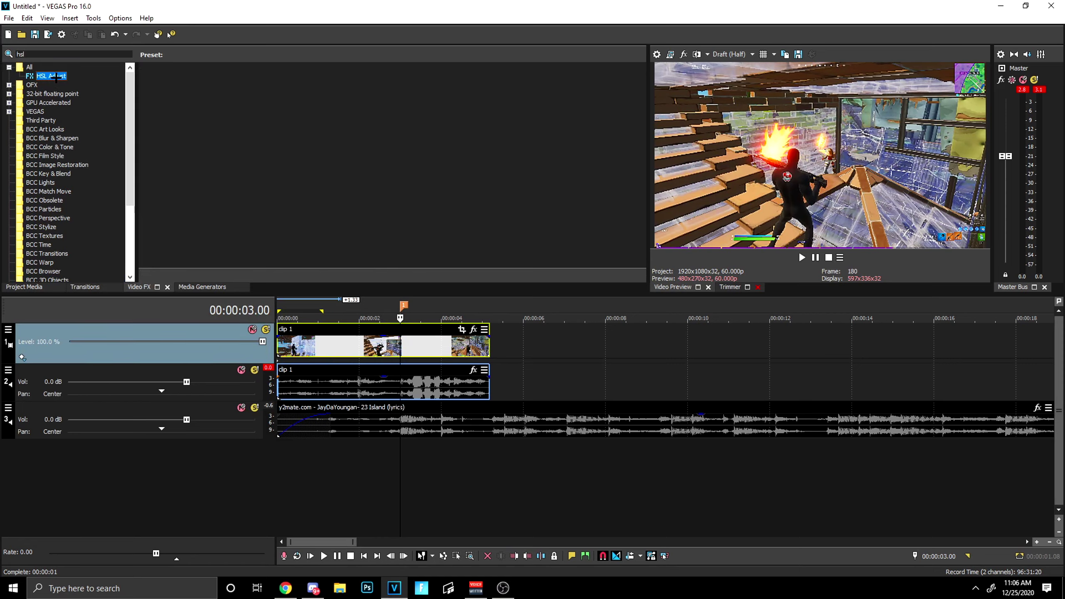
drag(550, 101, 185, 341)
click(402, 68)
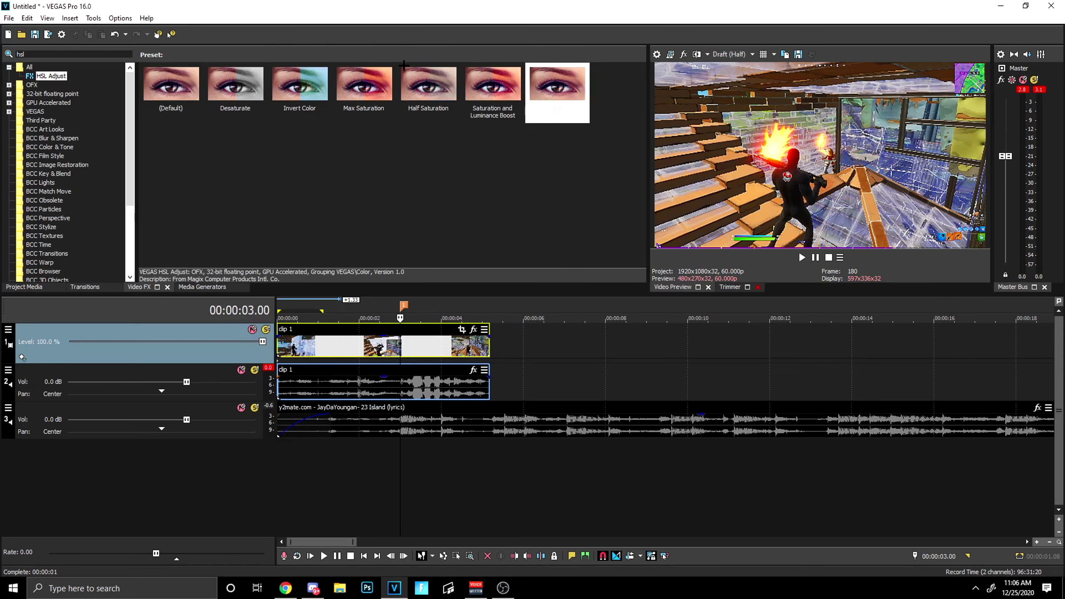
Step: Set the video preview quality to Best (Half)
click(730, 56)
mouse_move(751, 101)
click(803, 130)
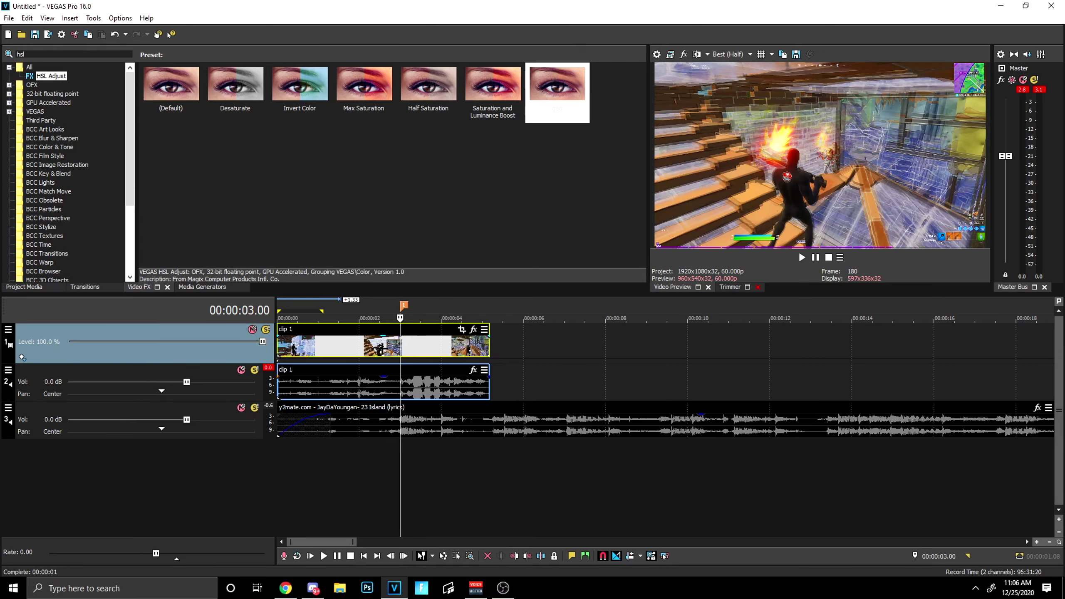
right_click(381, 348)
click(419, 554)
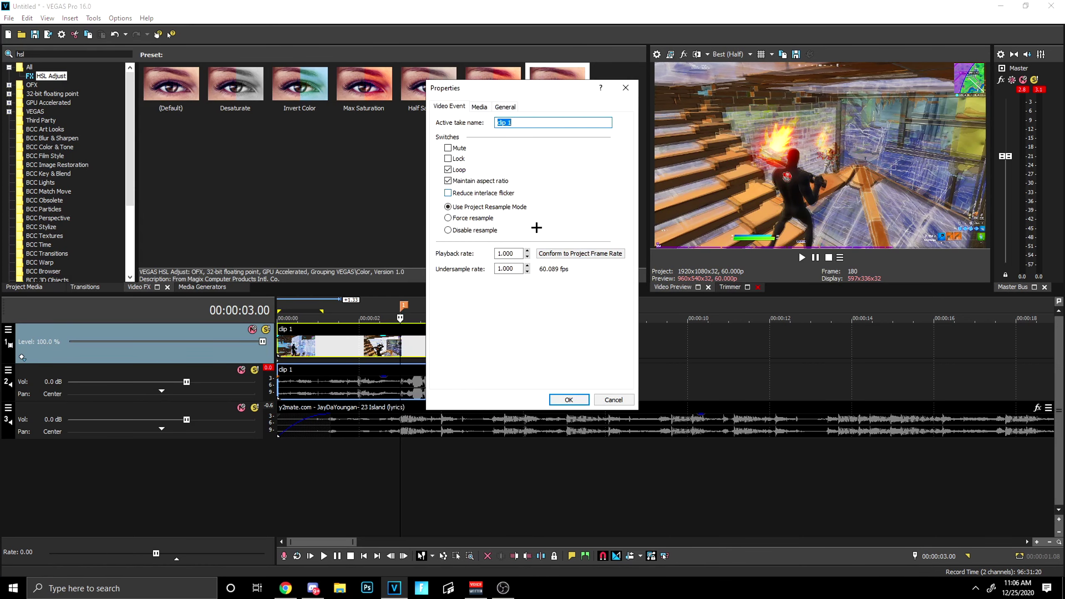
click(621, 398)
Step: Set the project's resample mode to Disable resample and apply the project properties
click(670, 54)
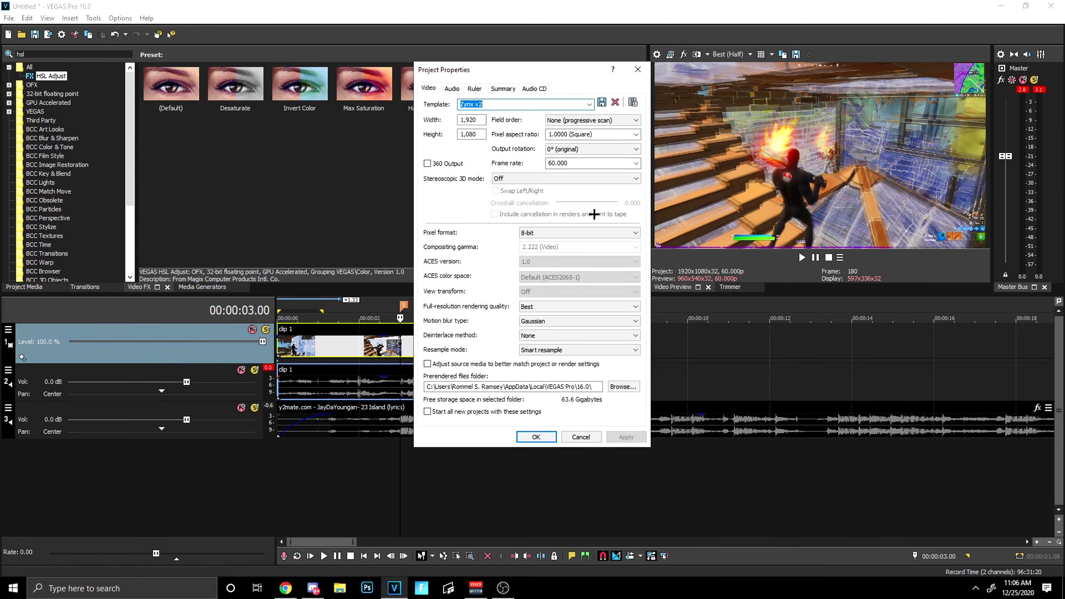
click(613, 350)
click(549, 372)
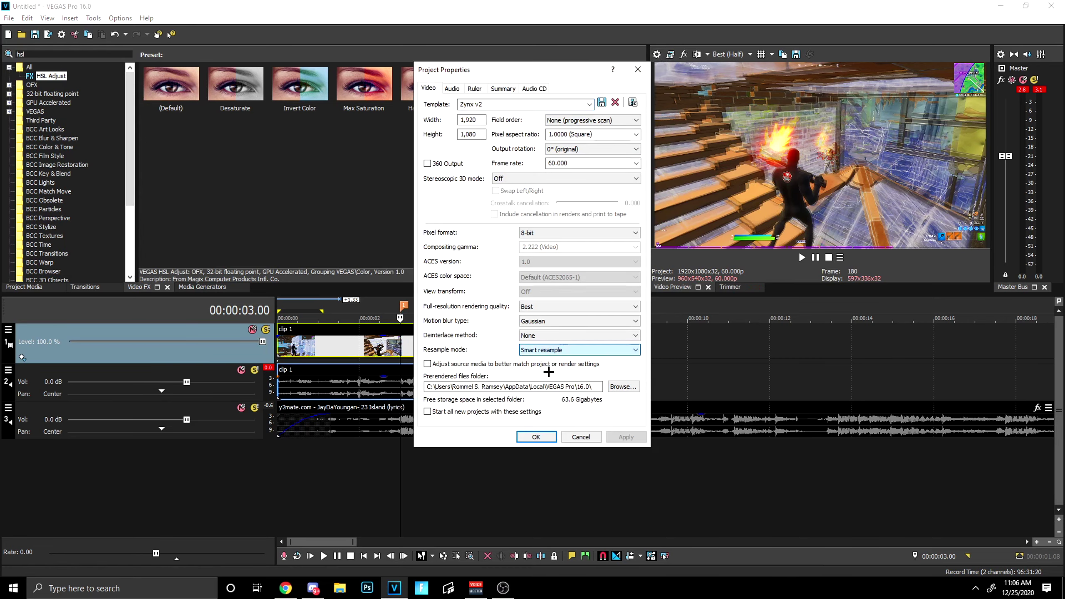
click(626, 437)
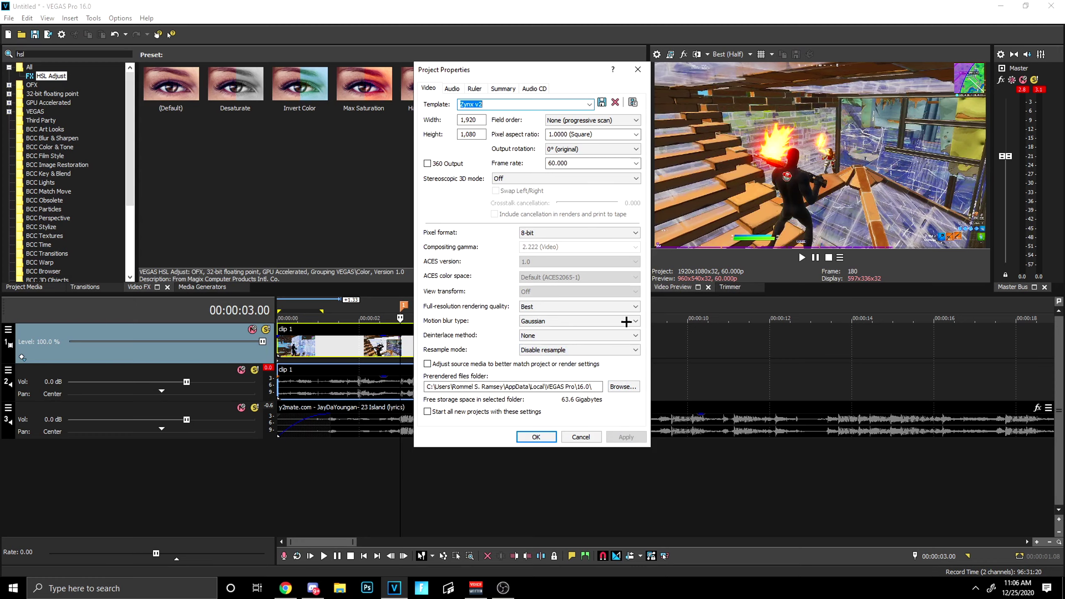
click(596, 102)
click(536, 233)
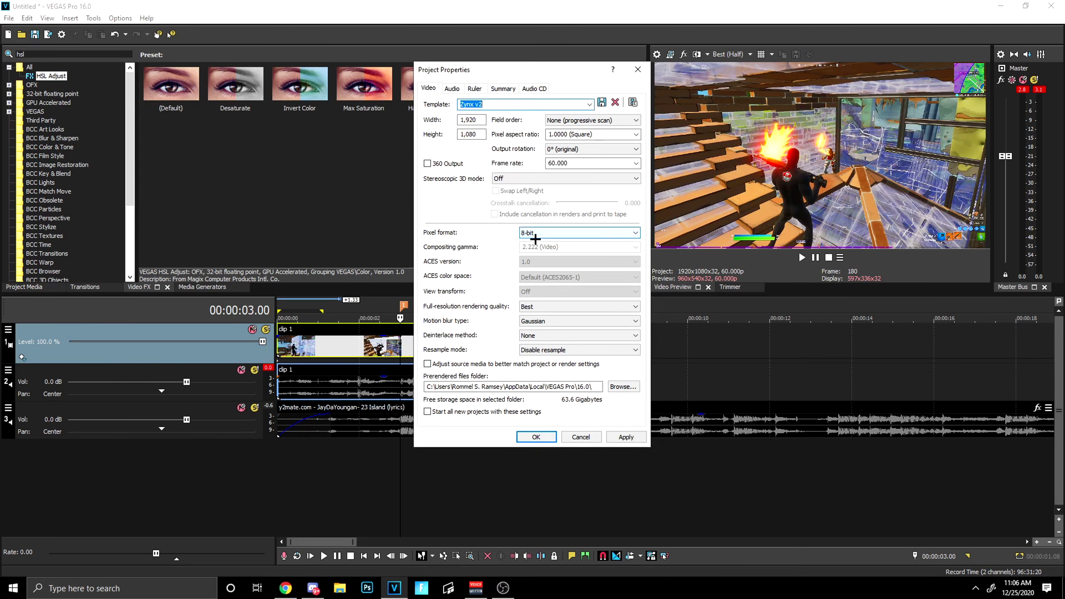
click(532, 438)
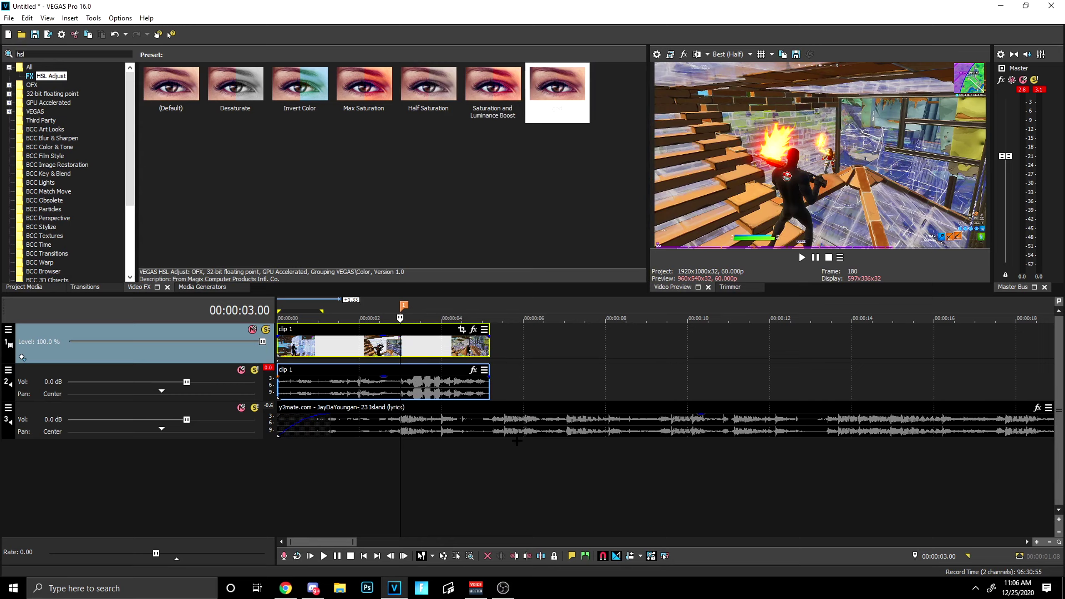
Step: Play the edit, give clip 1's audio a fade-in of about 0.8 seconds, and play it again from the start
key(space)
key(space)
key(space)
key(space)
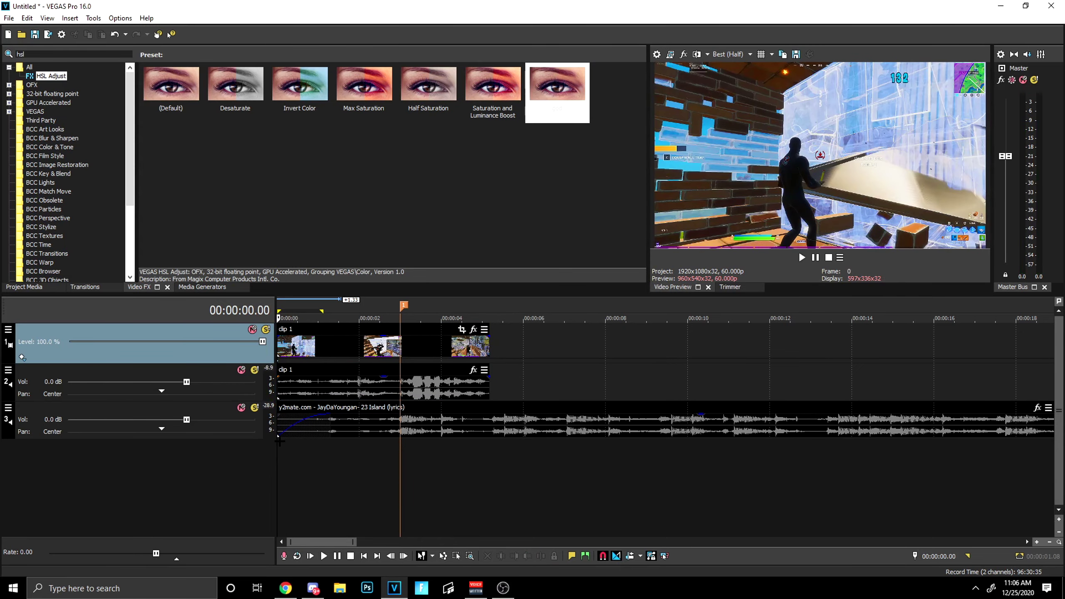
click(278, 378)
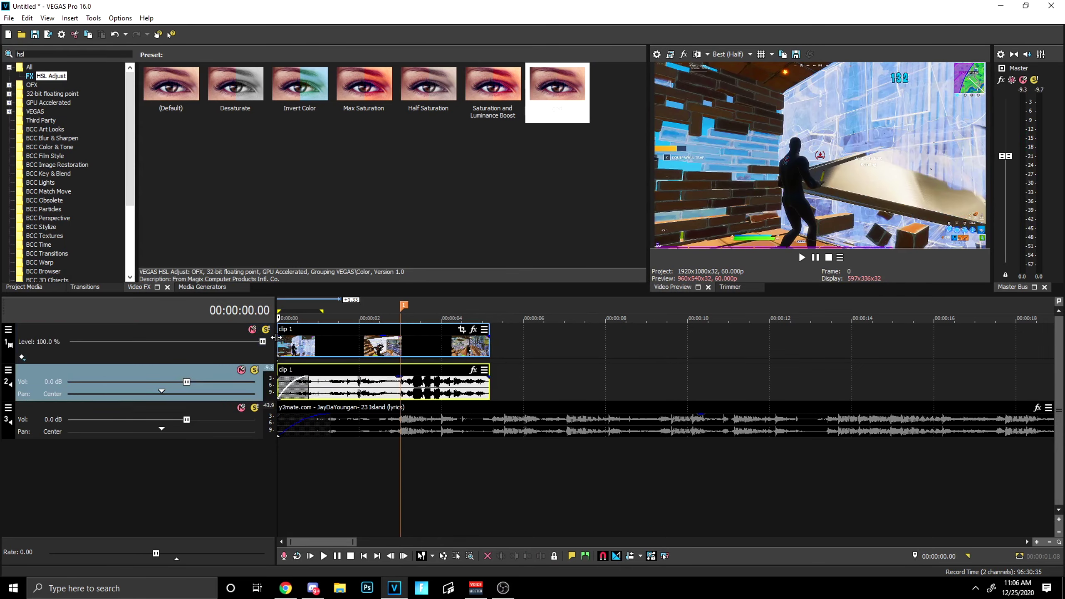
click(23, 358)
key(space)
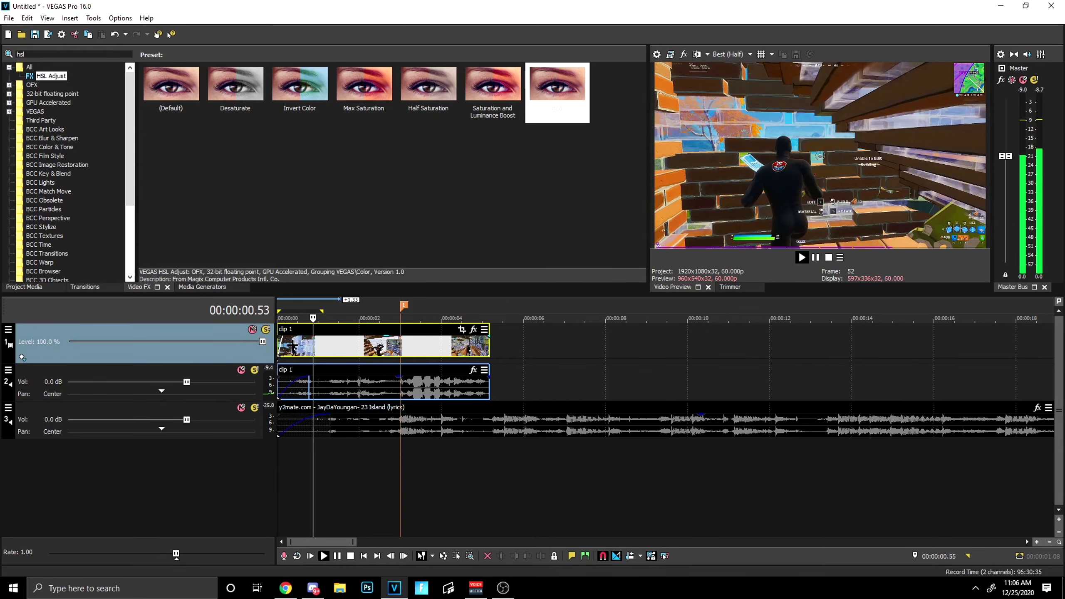
Step: Set the video preview quality to Draft (Half), play the edit from the start and select clip 1's time range
key(space)
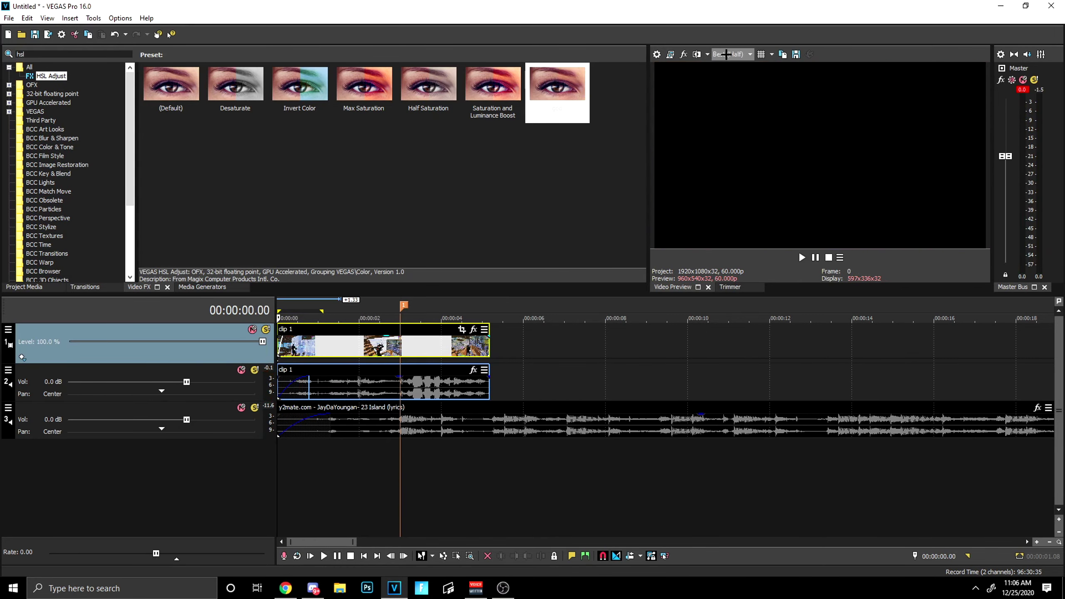
key(space)
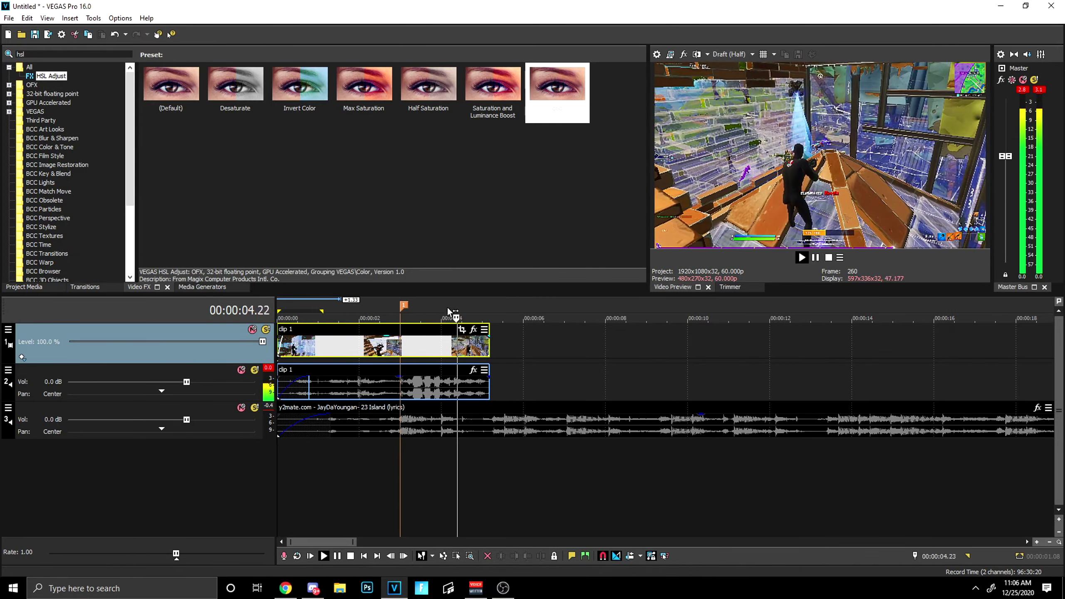
key(space)
double_click(339, 348)
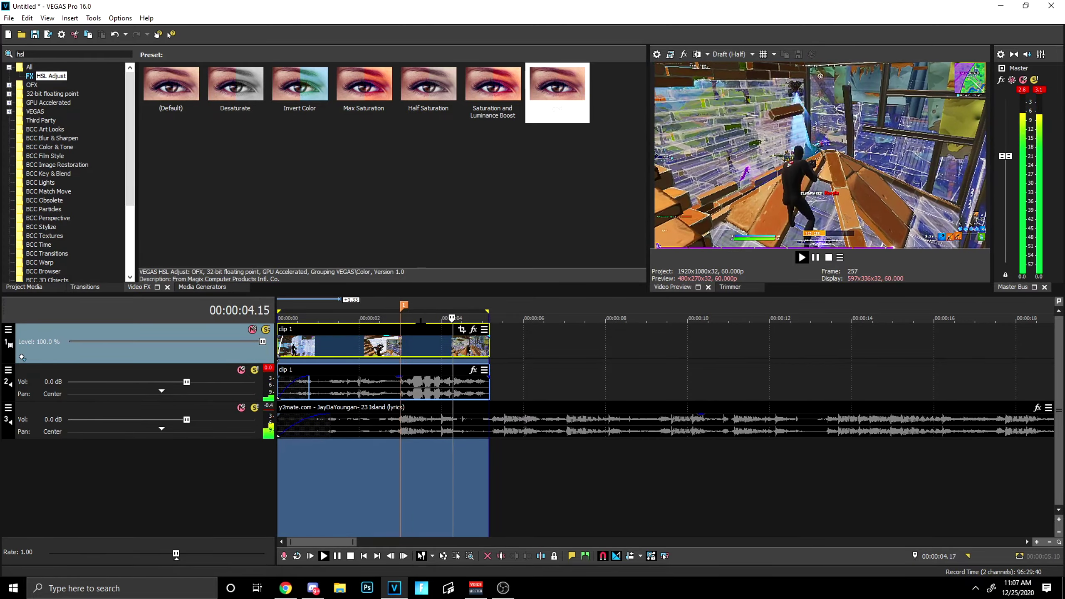
Step: Play the edit from the marker at 3.00 and add a velocity envelope to the clip 1 video event
click(399, 349)
scroll(397, 353, up, 3)
scroll(398, 353, down, 4)
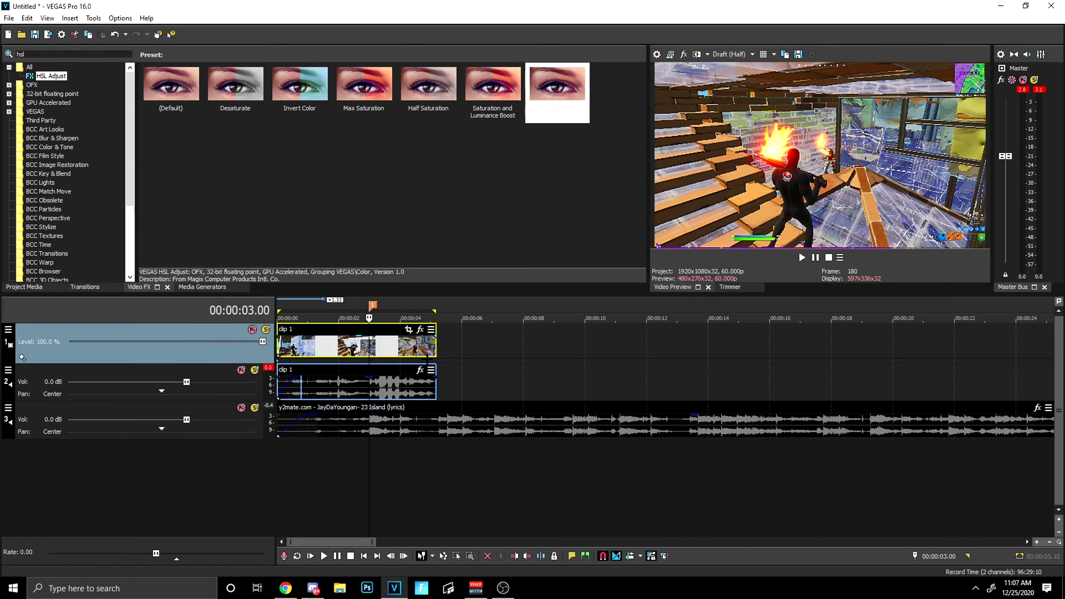
scroll(398, 353, up, 4)
key(space)
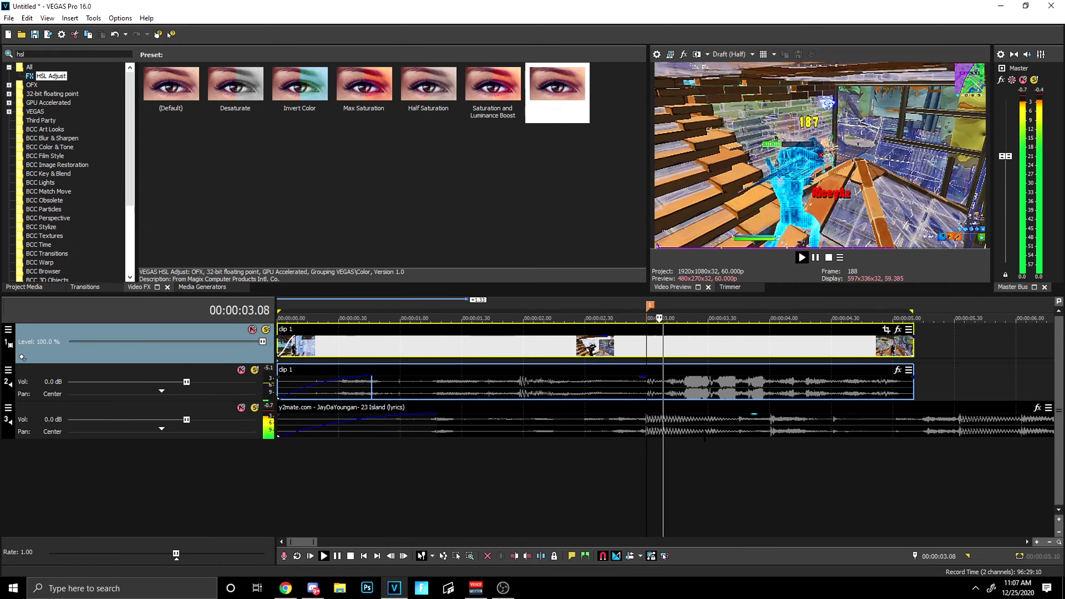
key(space)
right_click(628, 340)
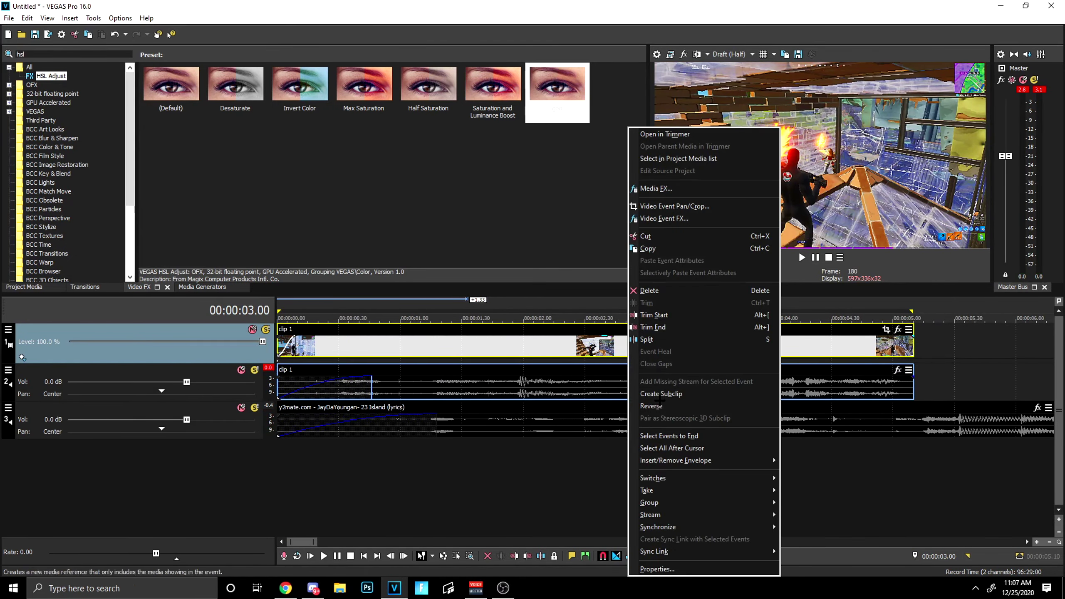
mouse_move(728, 460)
click(792, 459)
Step: Add a velocity point to clip 1 exactly at the marker and set it to normal velocity
scroll(647, 346, up, 4)
scroll(661, 354, up, 3)
scroll(662, 356, down, 8)
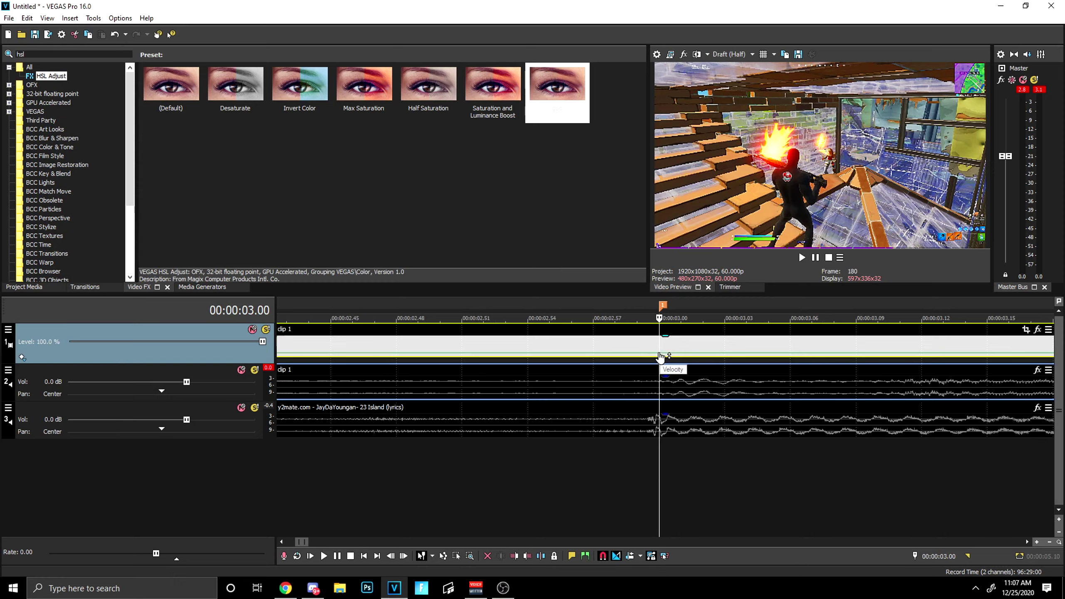
scroll(661, 357, up, 3)
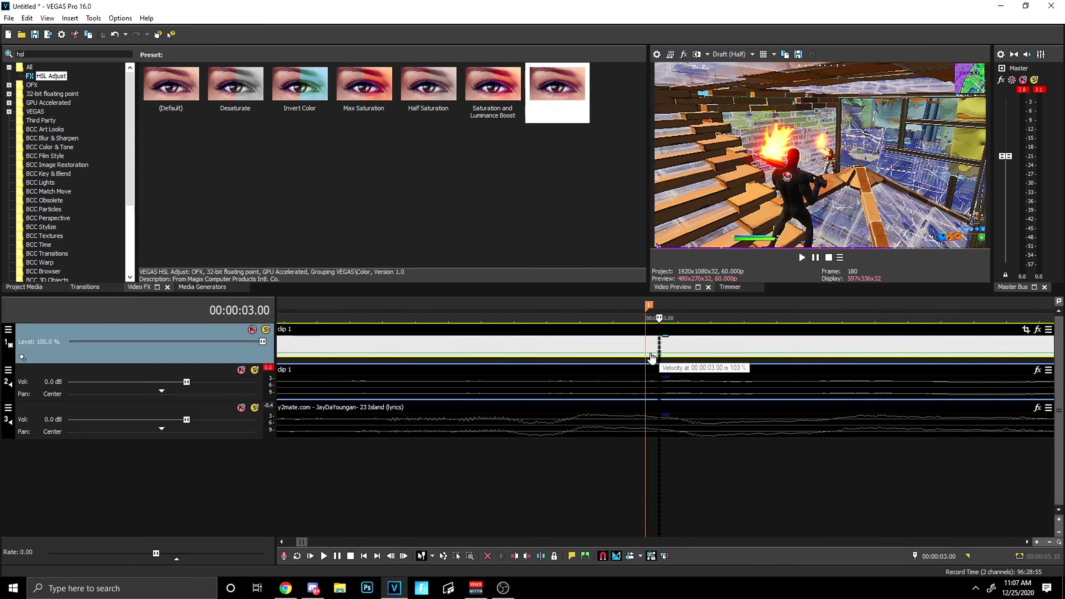
right_click(645, 357)
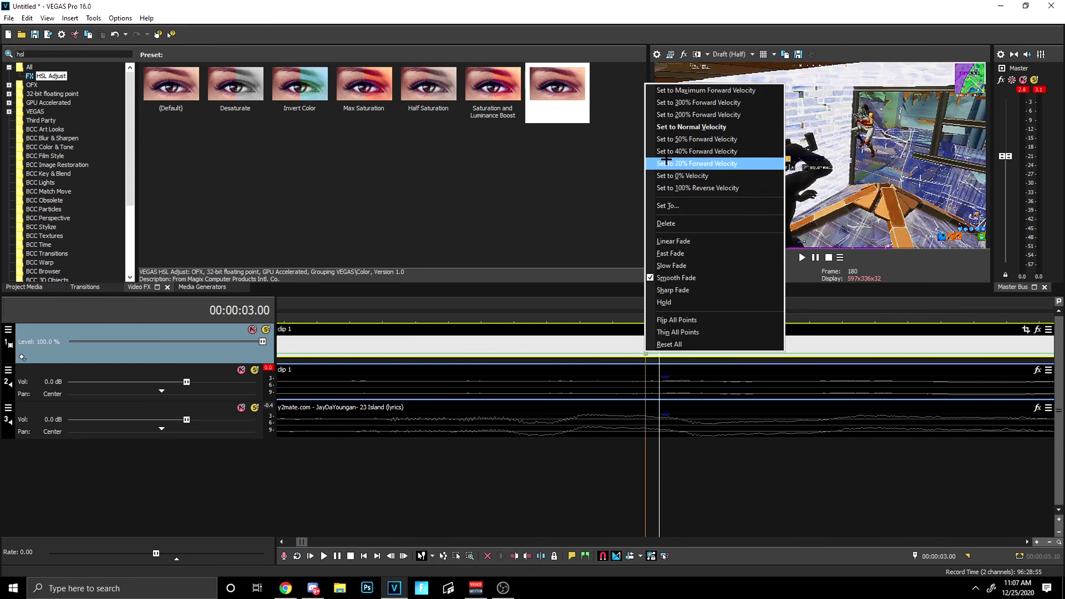
click(671, 137)
right_click(646, 357)
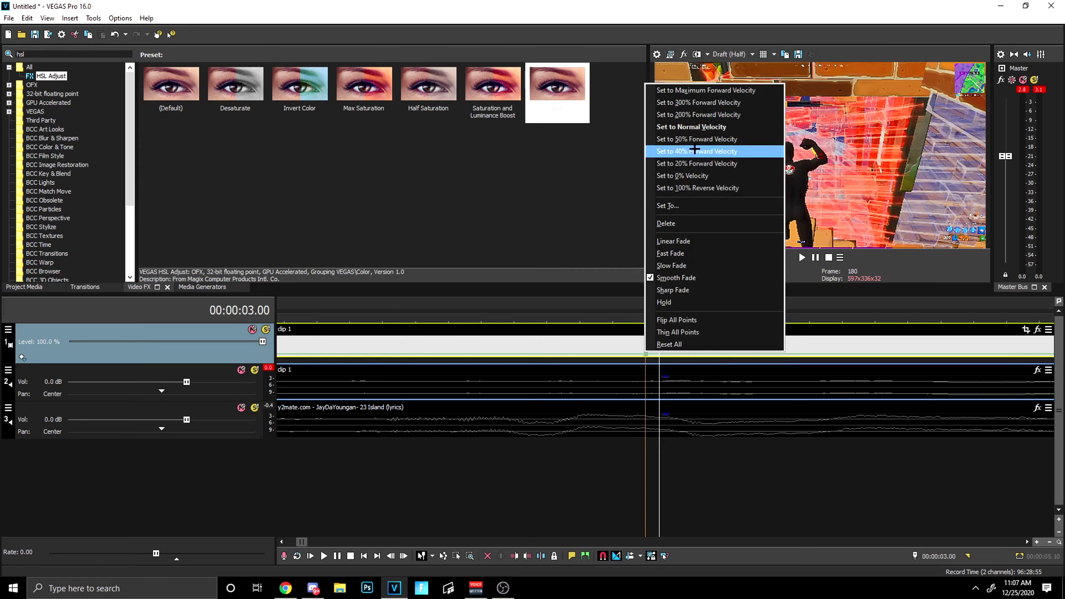
click(672, 126)
scroll(647, 339, down, 5)
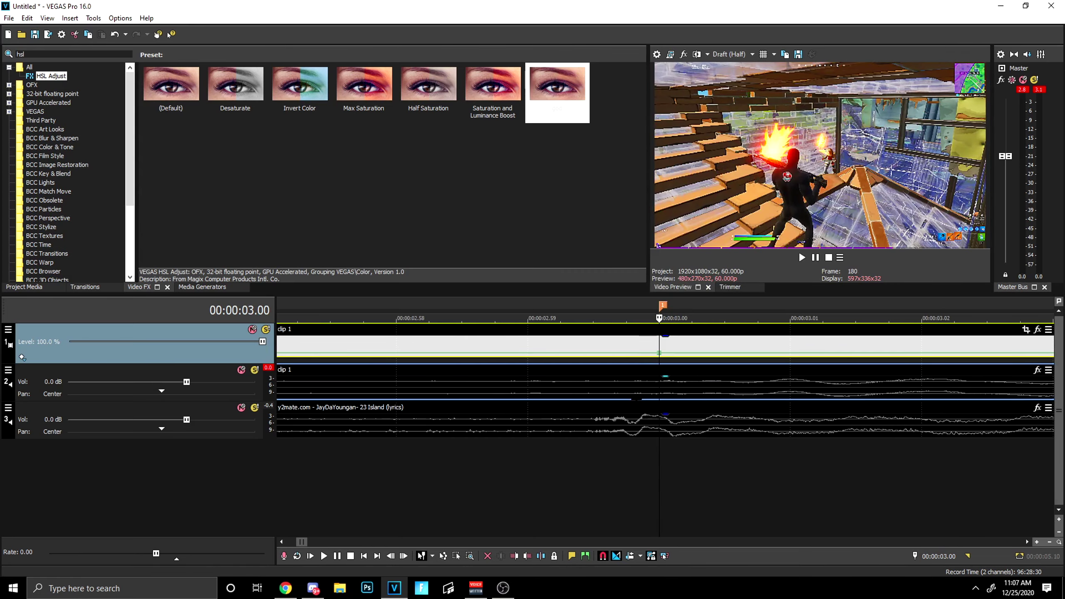
Step: Add a velocity point at 00:00:03.09, nine frames after the marker, and set it to 50% forward velocity
key(space)
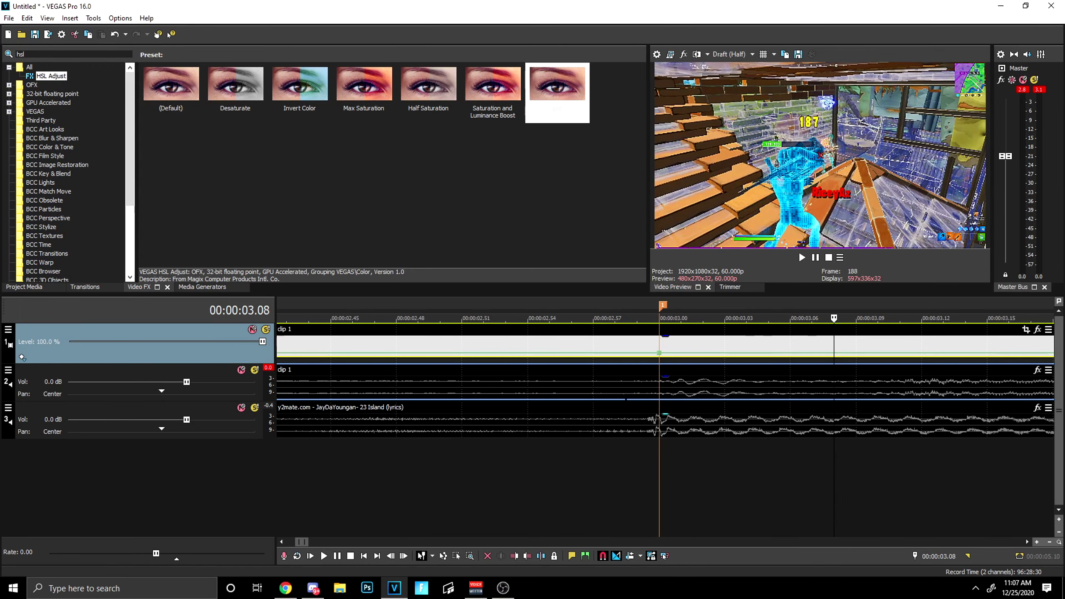
scroll(859, 358, up, 5)
scroll(654, 357, down, 3)
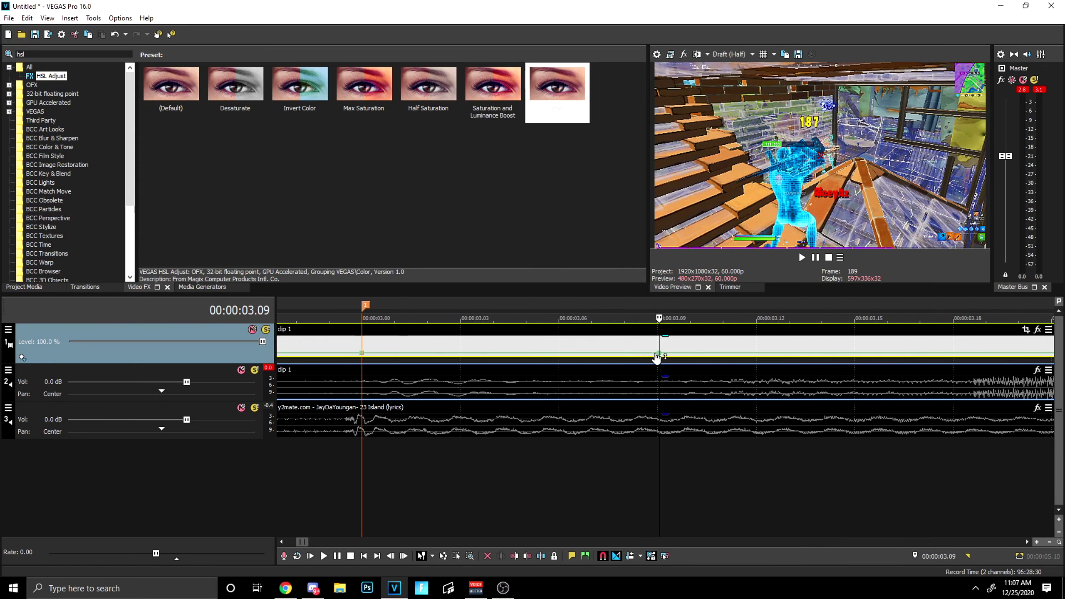
right_click(659, 353)
click(713, 138)
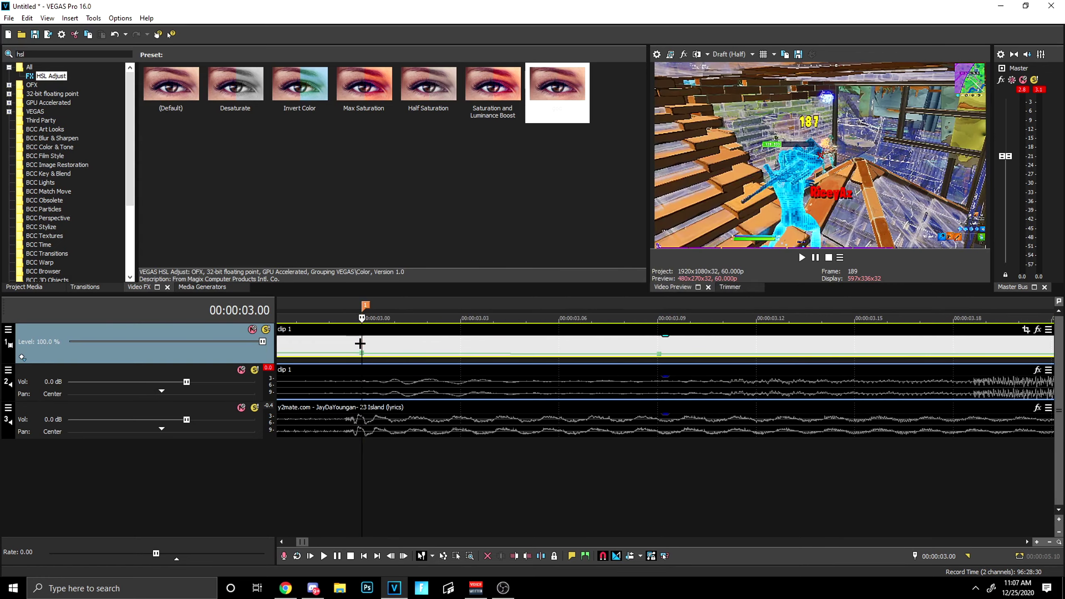
Step: Add a velocity point at 00:00:02.55, five frames before the marker, and set it to normal velocity
scroll(420, 357, down, 4)
scroll(420, 356, up, 2)
key(Left)
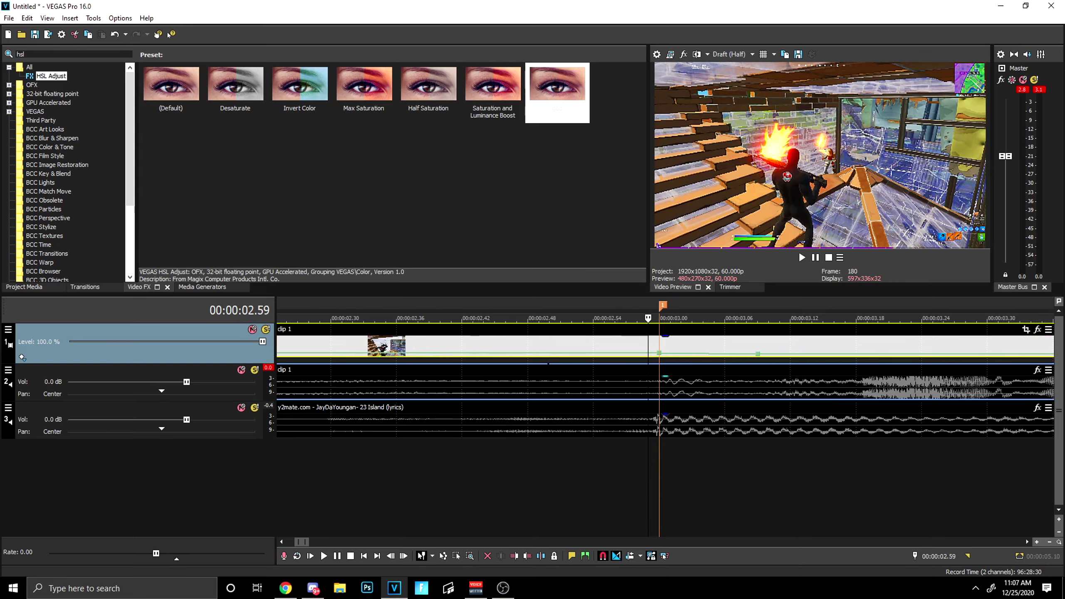
key(Left)
key(Left)
key(Left)
key(Left)
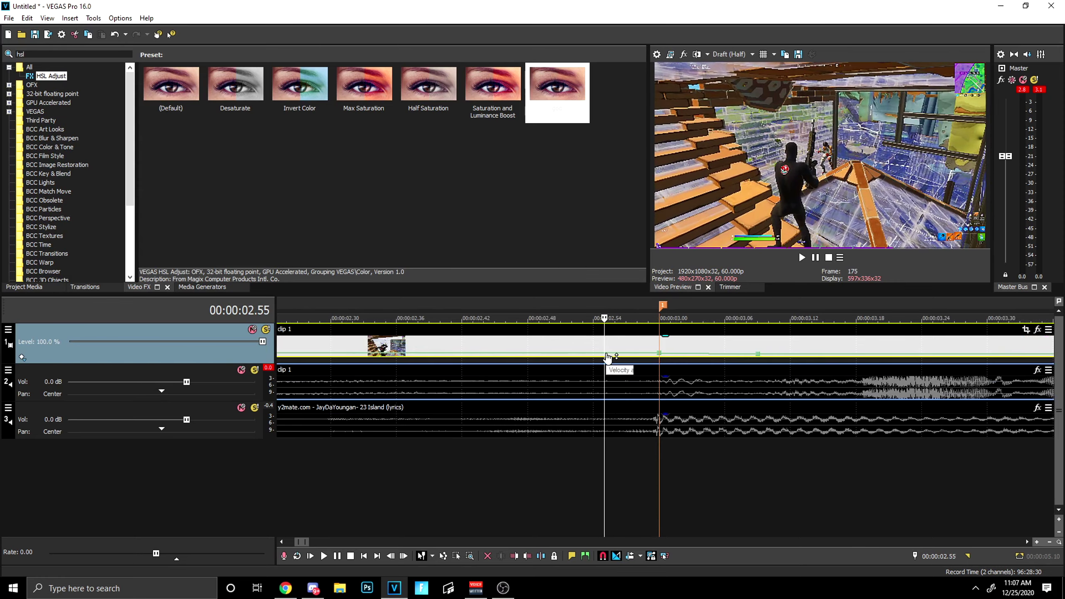
double_click(604, 353)
right_click(604, 353)
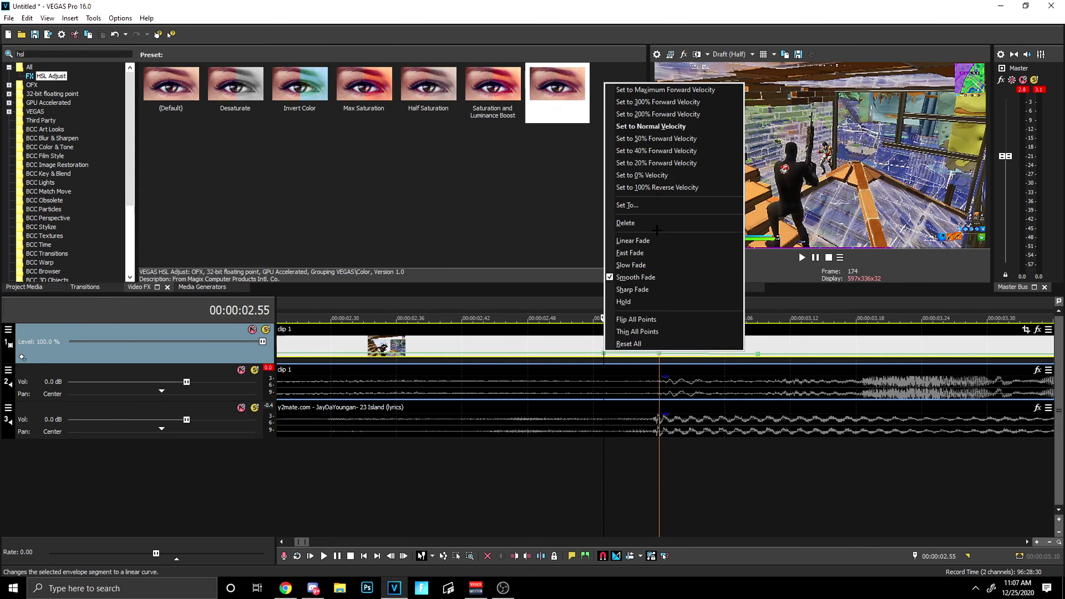
click(644, 126)
Step: Raise the velocity point at the marker above the points on either side of it
click(660, 353)
right_click(659, 353)
click(672, 188)
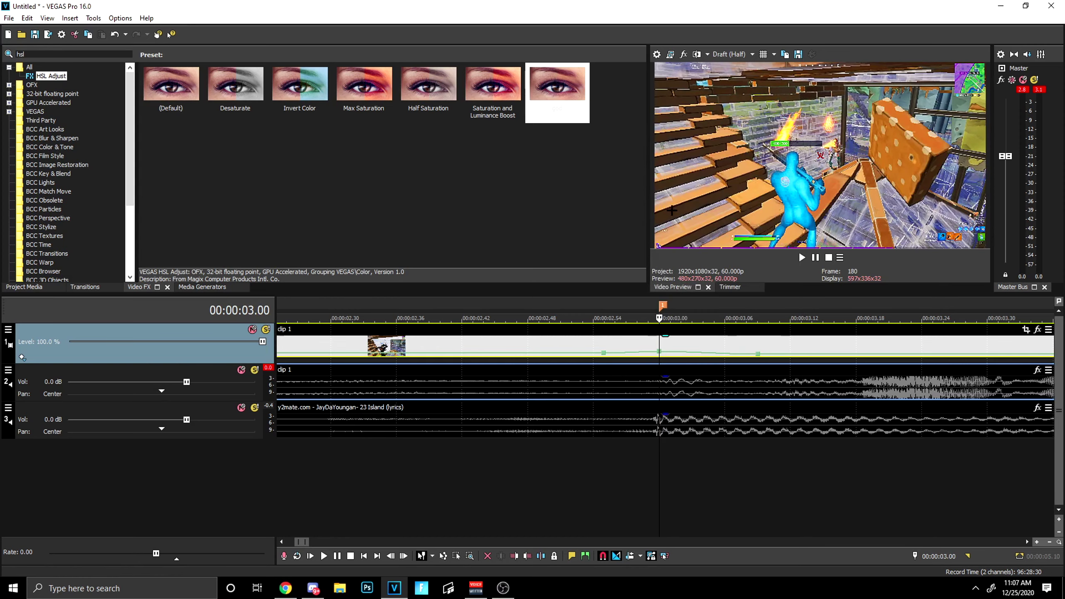
Step: Change the fade curve of the velocity segments before and after the marker and play the speed change
right_click(617, 351)
click(673, 418)
right_click(692, 355)
click(721, 414)
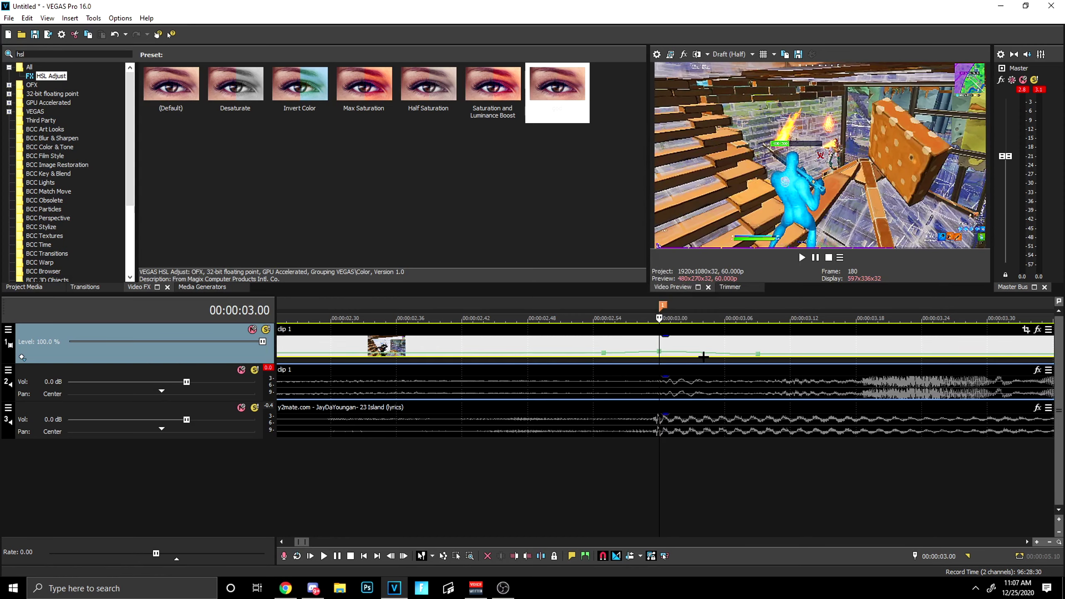
click(571, 345)
key(space)
key(space)
key(space)
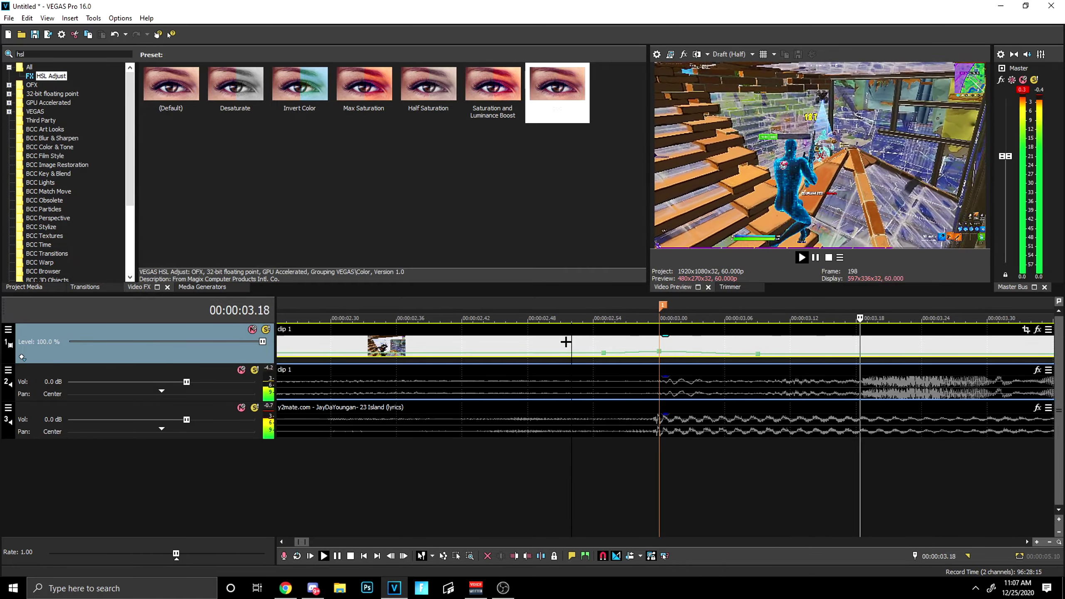
key(space)
scroll(566, 343, down, 2)
click(566, 345)
key(space)
key(space)
Step: Choose another fade curve for both velocity segments around the marker and replay the section from several points before it
click(680, 345)
scroll(681, 345, up, 5)
right_click(689, 353)
click(709, 401)
right_click(625, 354)
click(641, 403)
click(529, 344)
key(space)
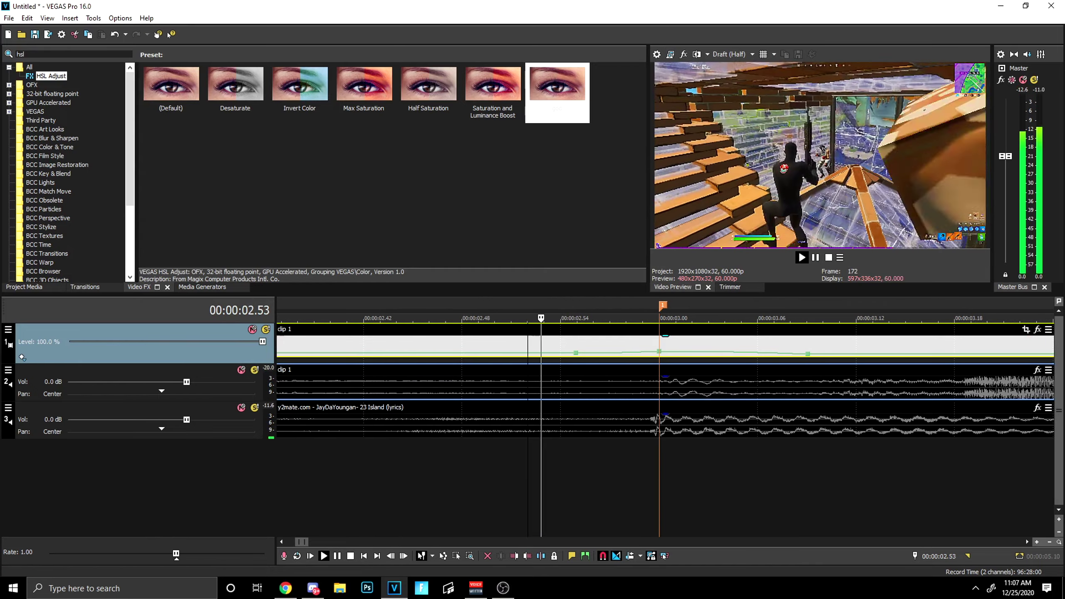
key(space)
key(space)
scroll(529, 341, down, 5)
key(space)
key(space)
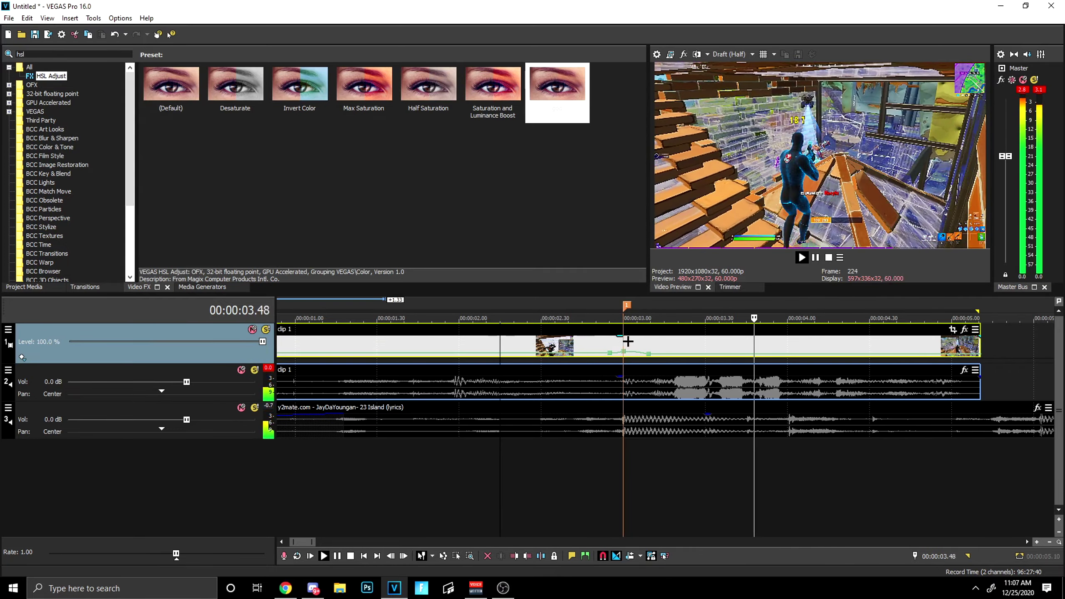
key(space)
Step: Change the fade curve of the velocity segment leading into the marker and play the clip from 00:00:02.15
right_click(614, 352)
click(640, 391)
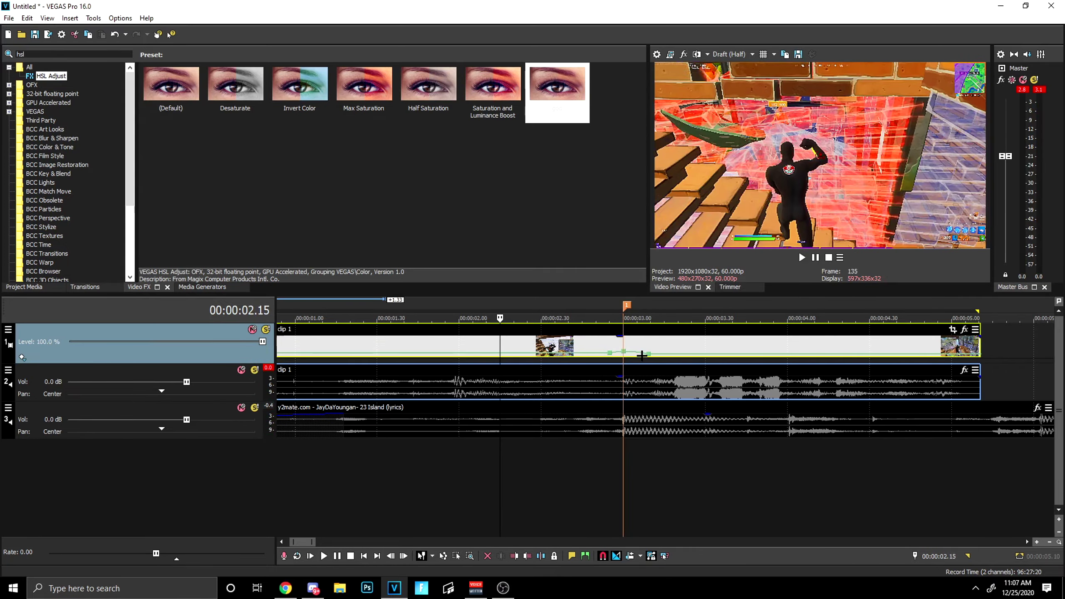
key(space)
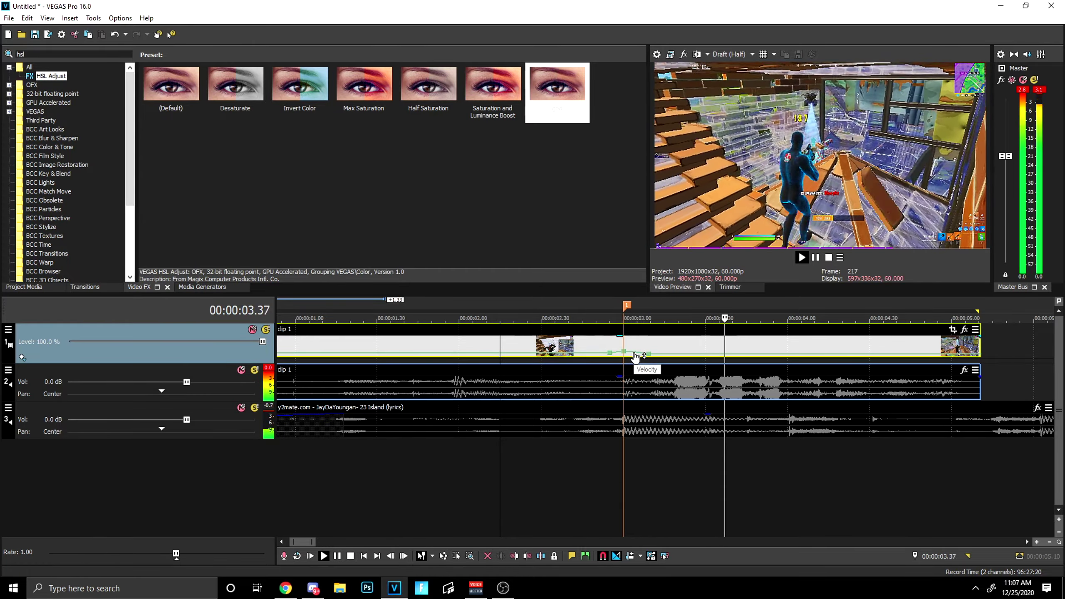
scroll(635, 356, up, 4)
key(space)
scroll(493, 357, down, 3)
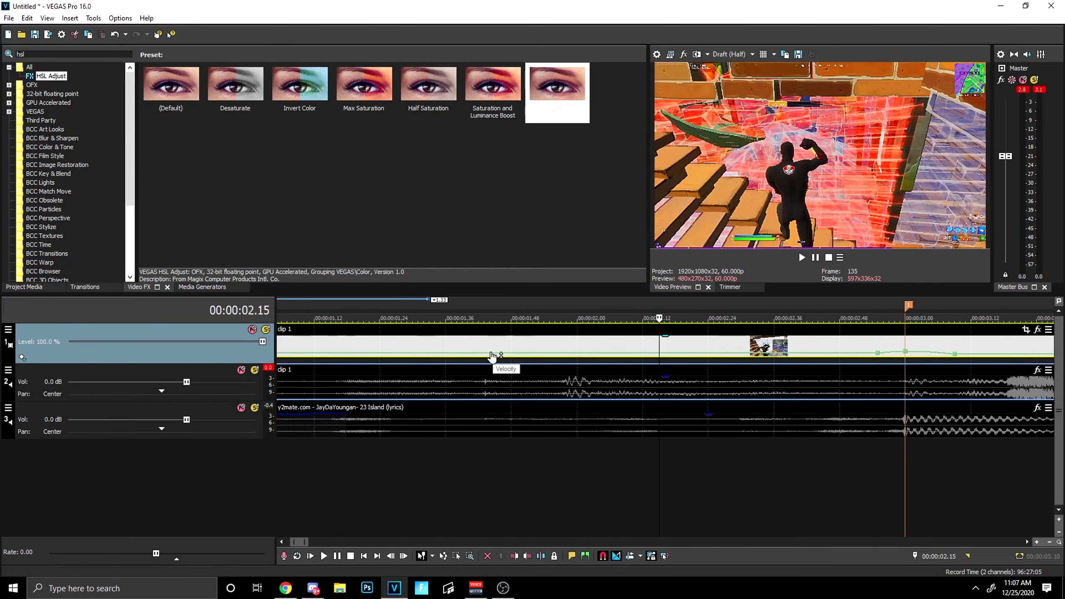
Step: Play on from the marker and locate the song's next beat at about 4 seconds in its waveform
click(904, 340)
scroll(904, 340, down, 2)
key(space)
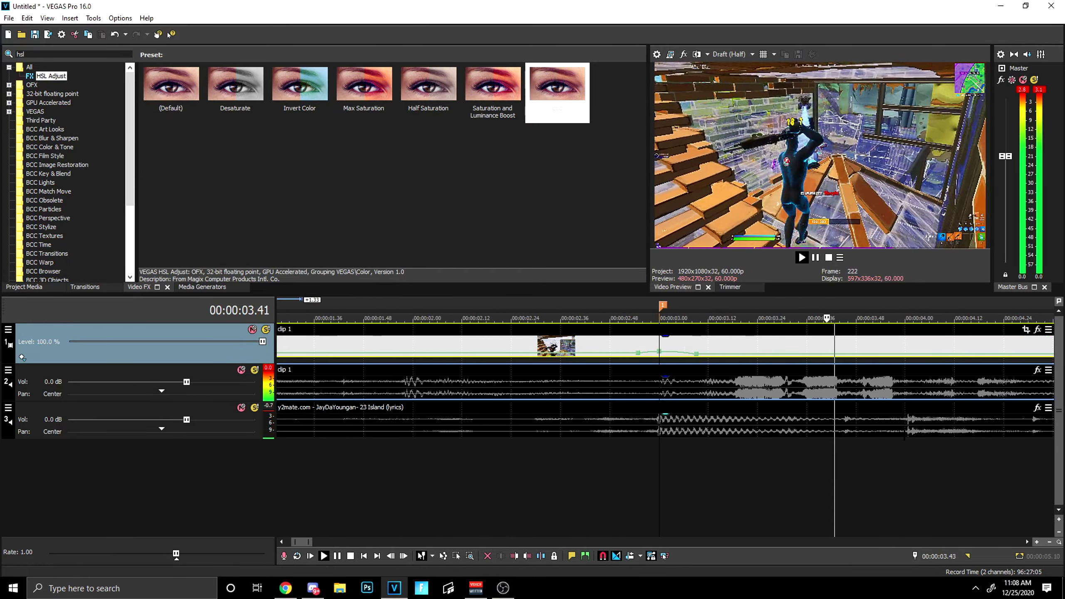
key(space)
click(909, 434)
scroll(900, 437, up, 8)
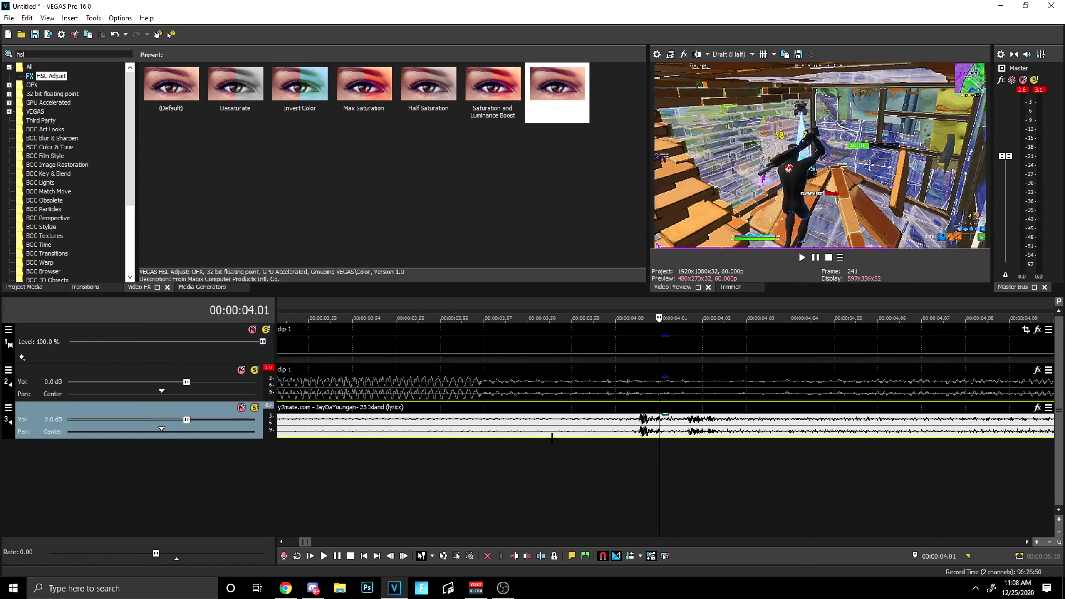
click(631, 429)
key(space)
key(space)
key(space)
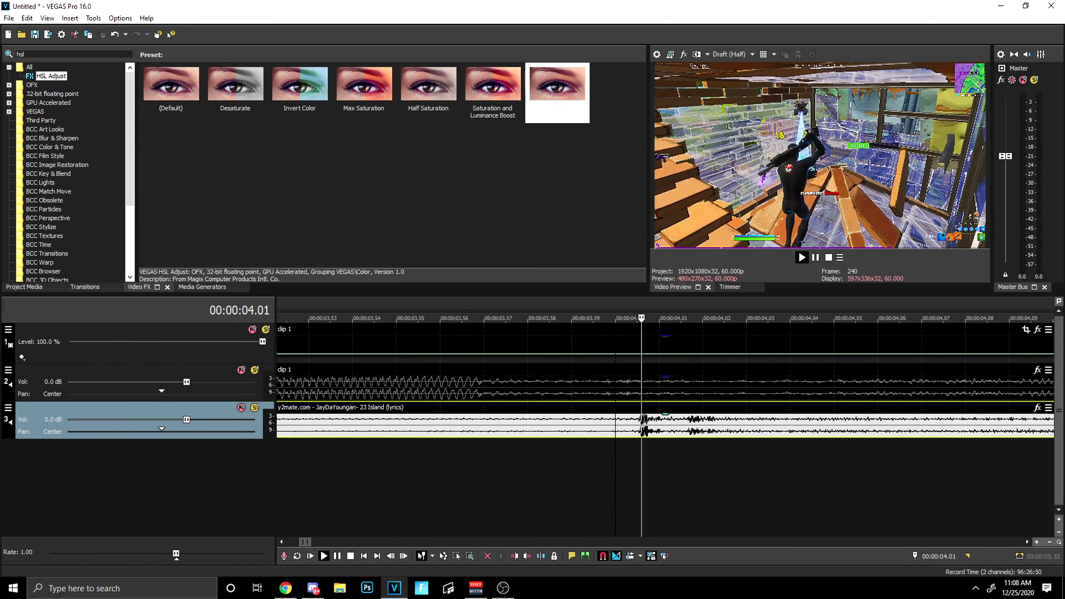
Step: Silence clip 1's audio by lowering its event gain all the way, and play the section around 4 seconds
scroll(641, 428, down, 4)
drag(651, 377, 652, 432)
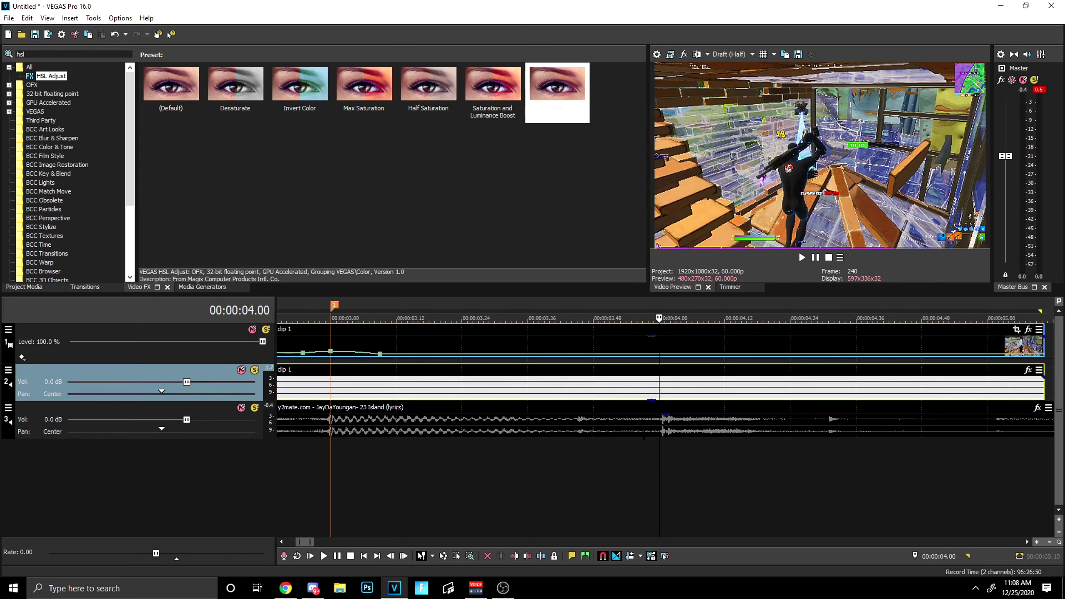
key(space)
key(space)
key(space)
key(space)
Step: Place the cursor just after the song's beat at 00:00:04.01 and trim clip 1's end back to it
key(Up)
click(677, 428)
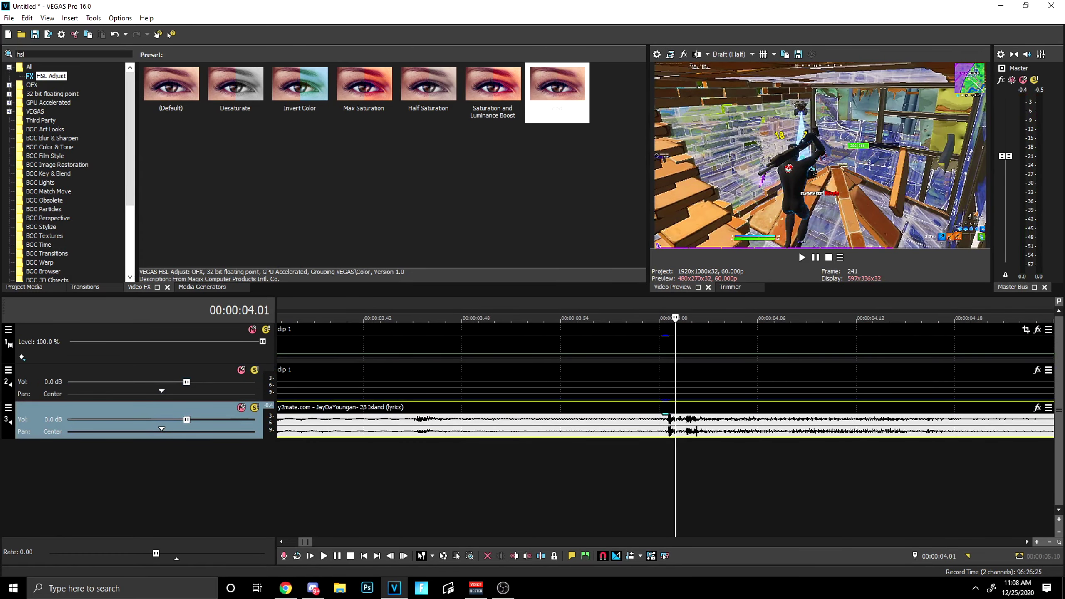
scroll(692, 429, down, 4)
click(936, 345)
drag(943, 347, 658, 358)
scroll(654, 357, down, 3)
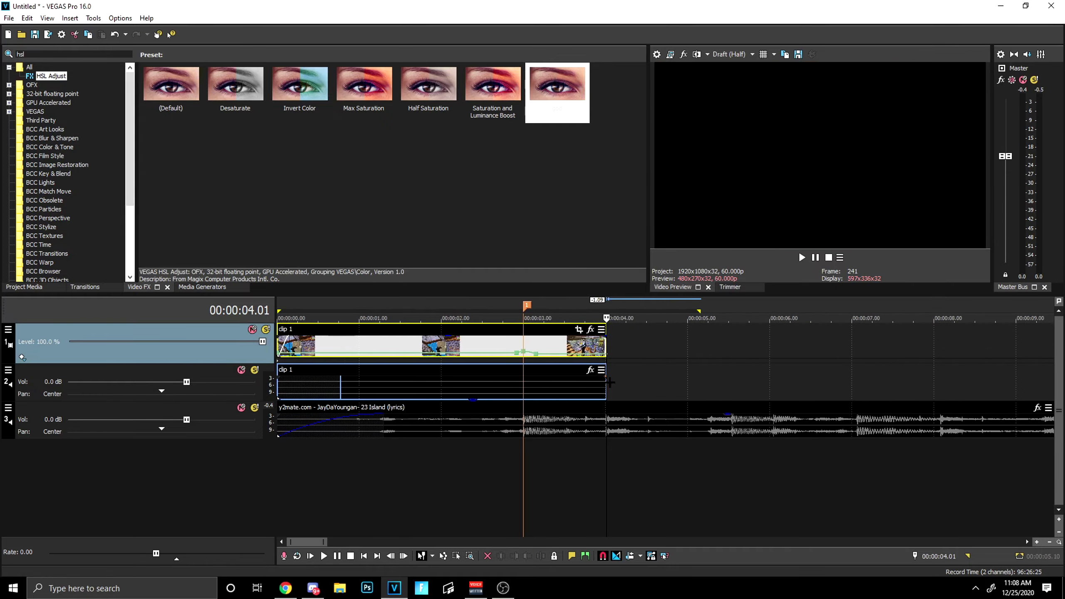
Step: Play the lead-in to the marker and split clip 1 at the marker at 00:00:03.00
click(524, 352)
key(space)
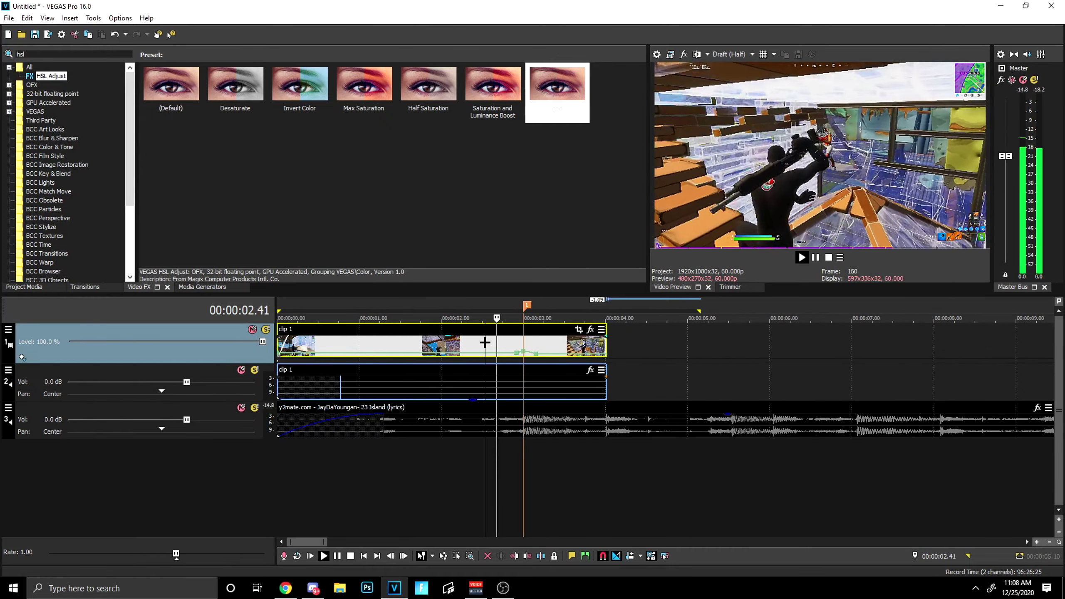
click(485, 343)
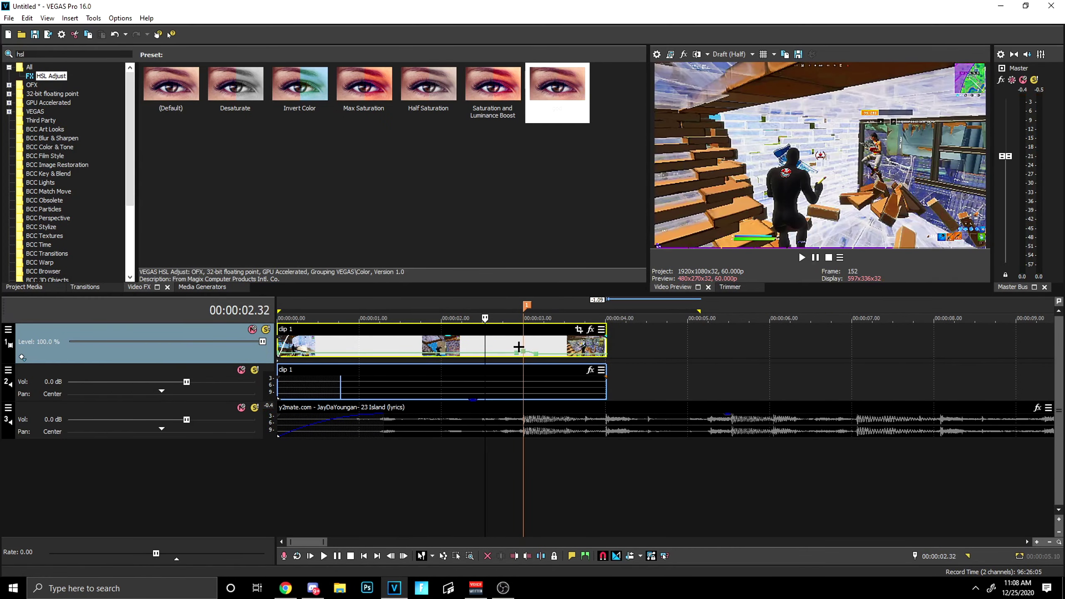
click(606, 353)
click(541, 344)
click(512, 343)
click(519, 346)
click(523, 348)
key(s)
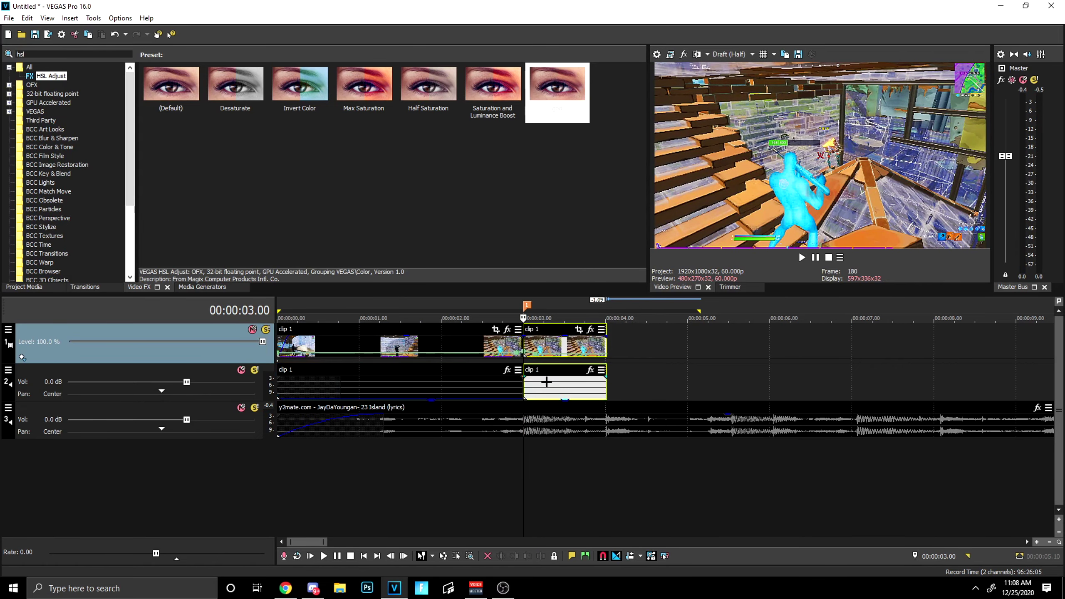
Step: Apply the S_Flicker effect with the "! main Flick" preset to the clip 1 segment after the marker
click(50, 55)
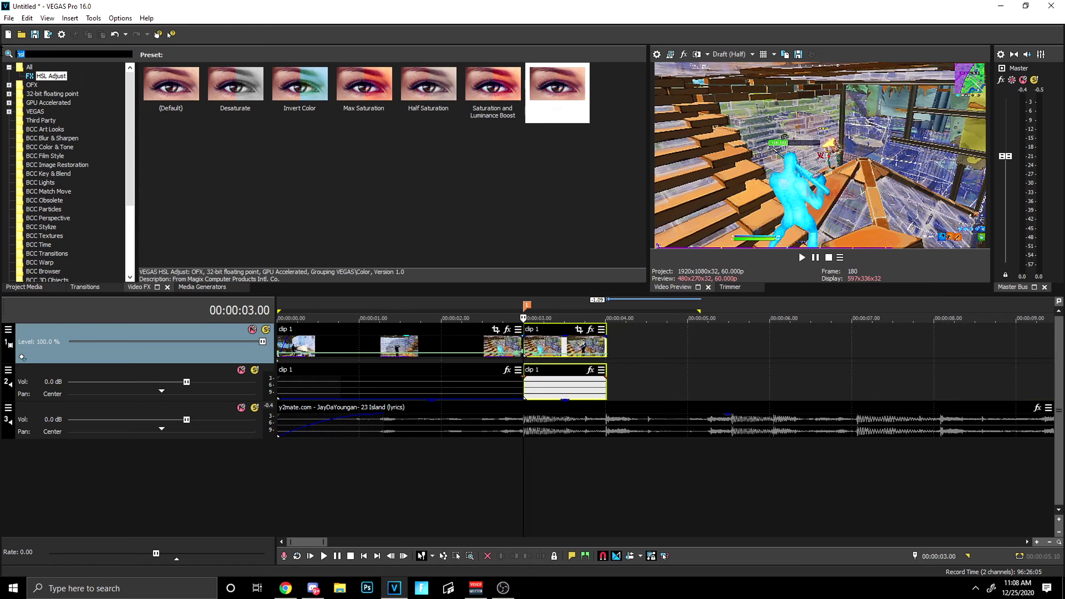
text(Flicker)
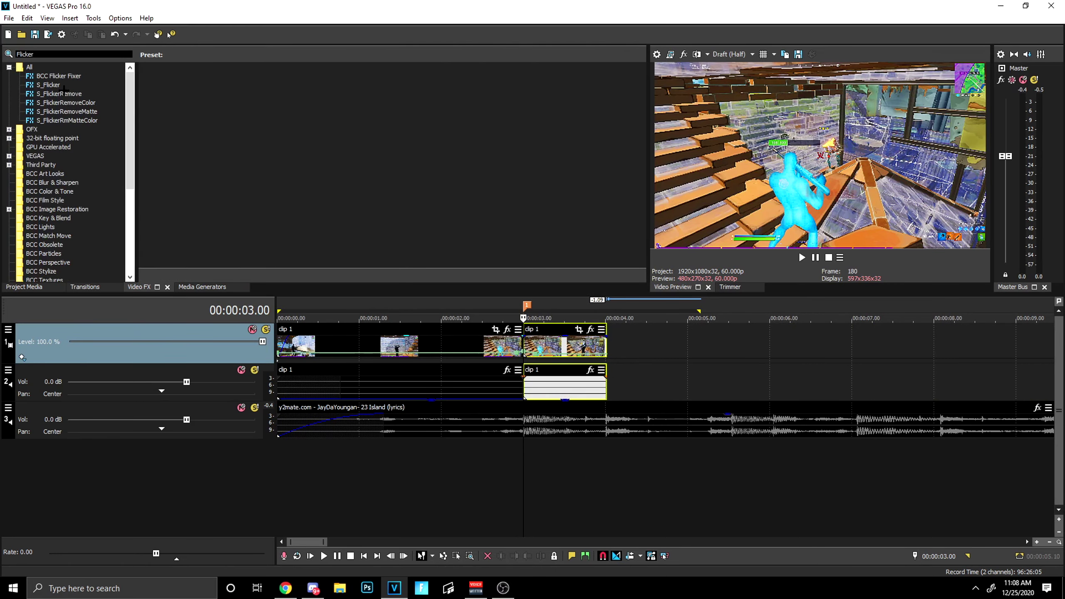
click(61, 85)
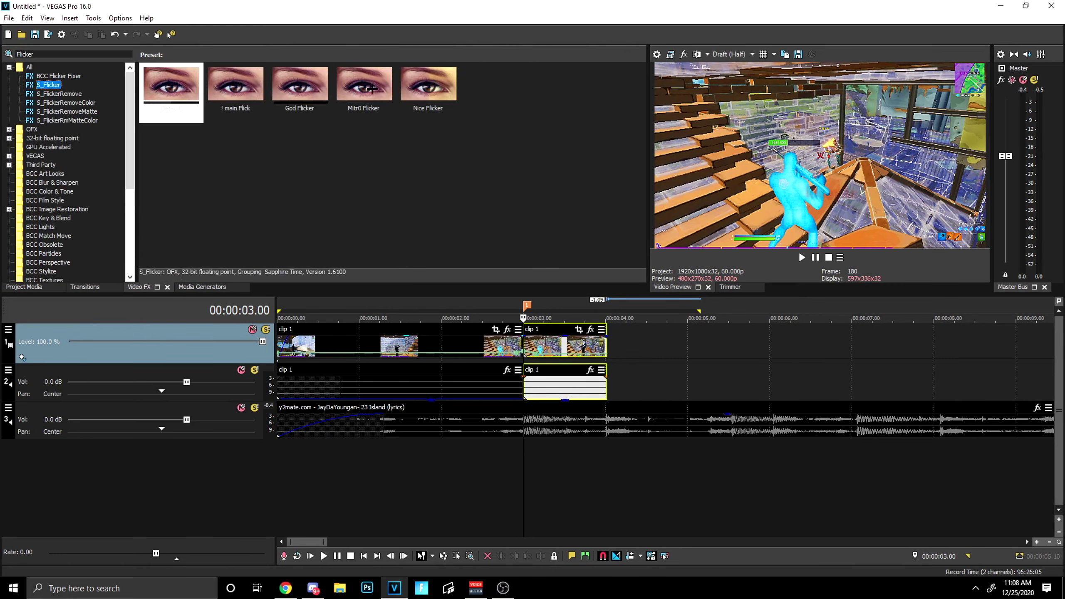
click(403, 112)
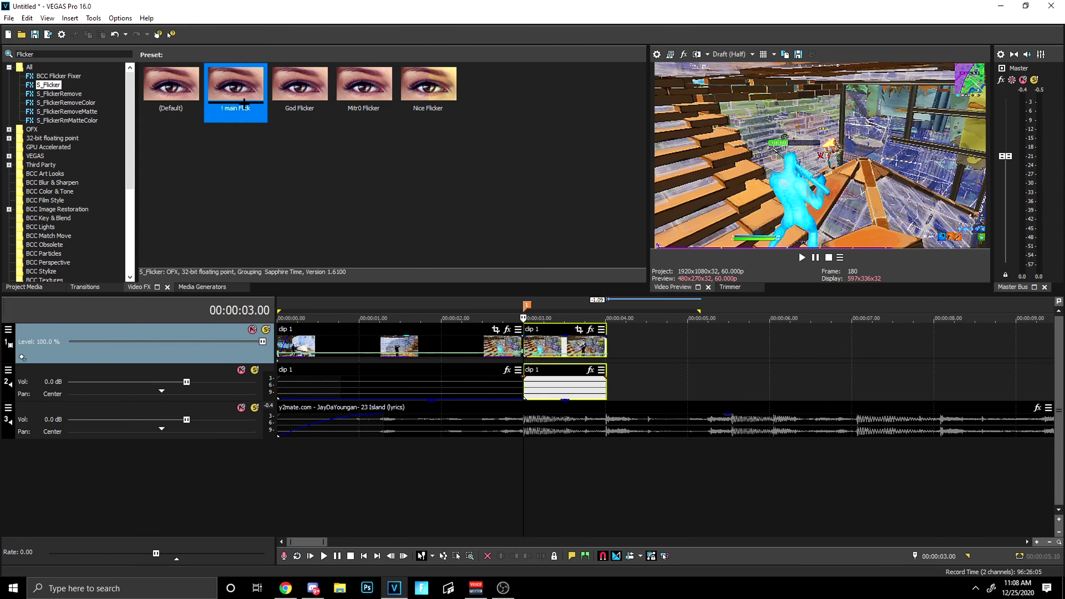
drag(551, 347, 552, 345)
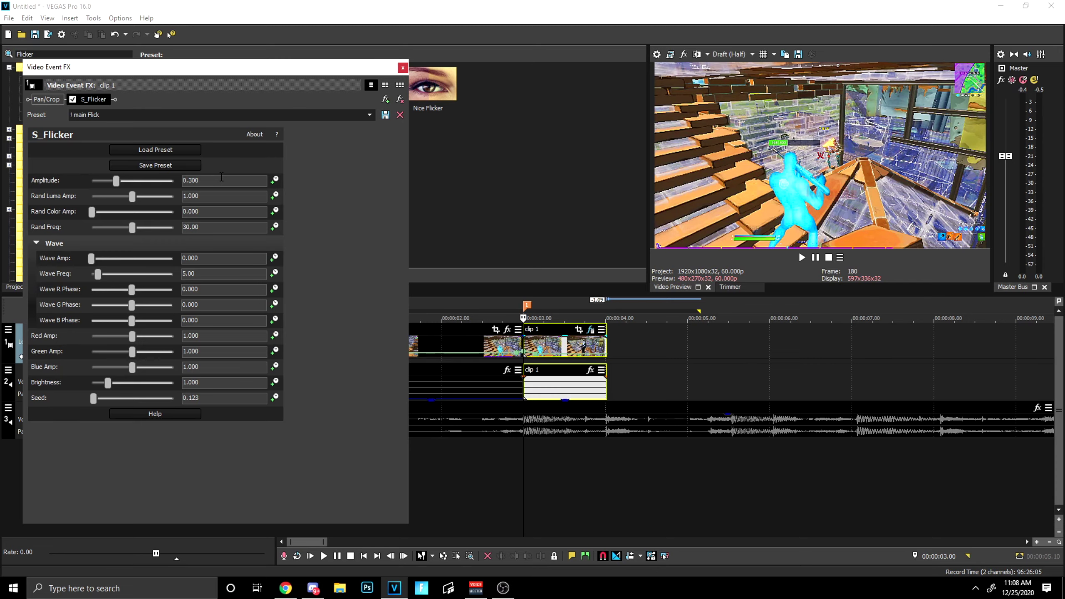
click(403, 68)
Step: Find the S_Shake effect and apply its Better Yshake preset to the clip 1 segment after the marker
click(7, 52)
text(s_s)
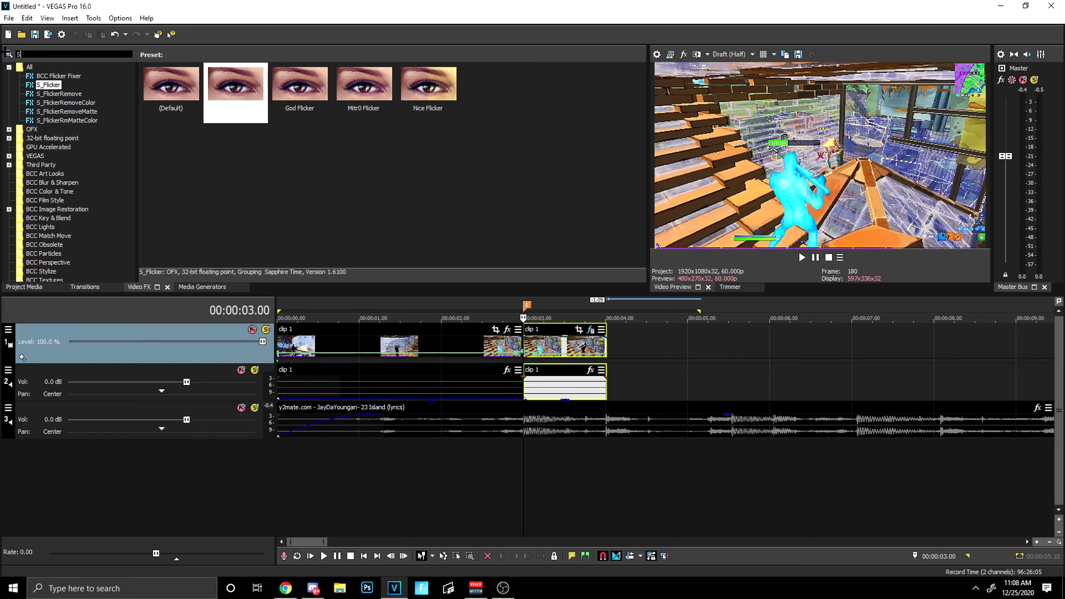
text(hake)
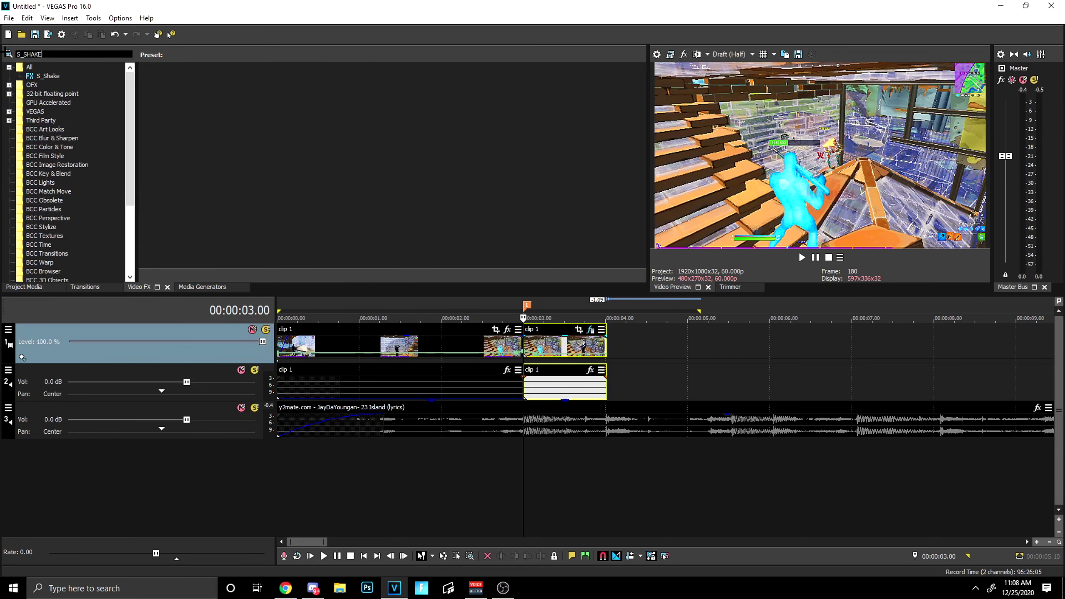
click(47, 76)
click(235, 88)
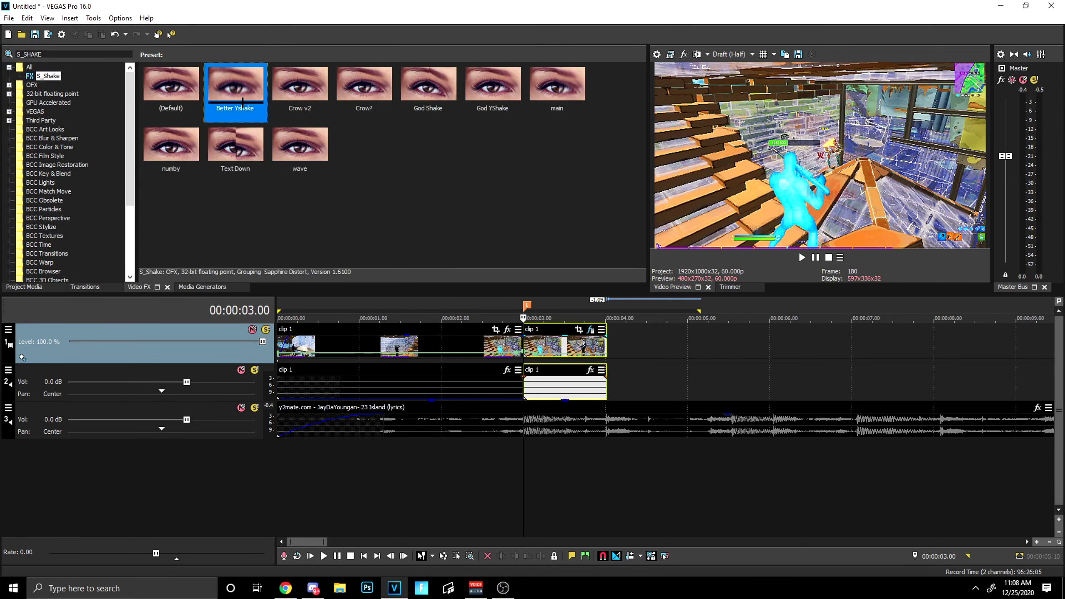
drag(541, 347, 540, 346)
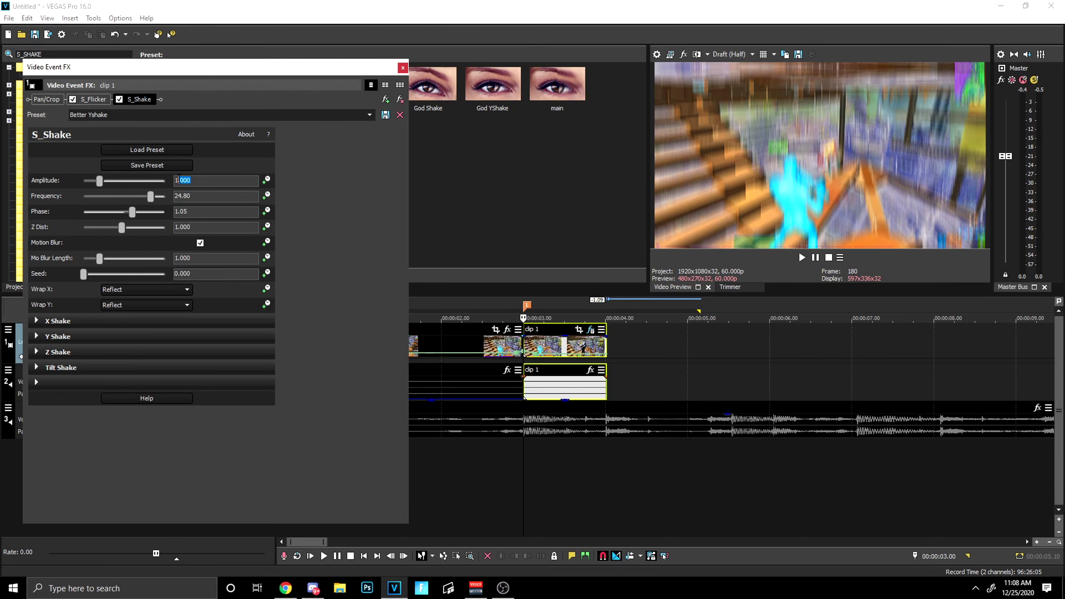
Step: Set the S_Shake amplitude to 1.112
key(Return)
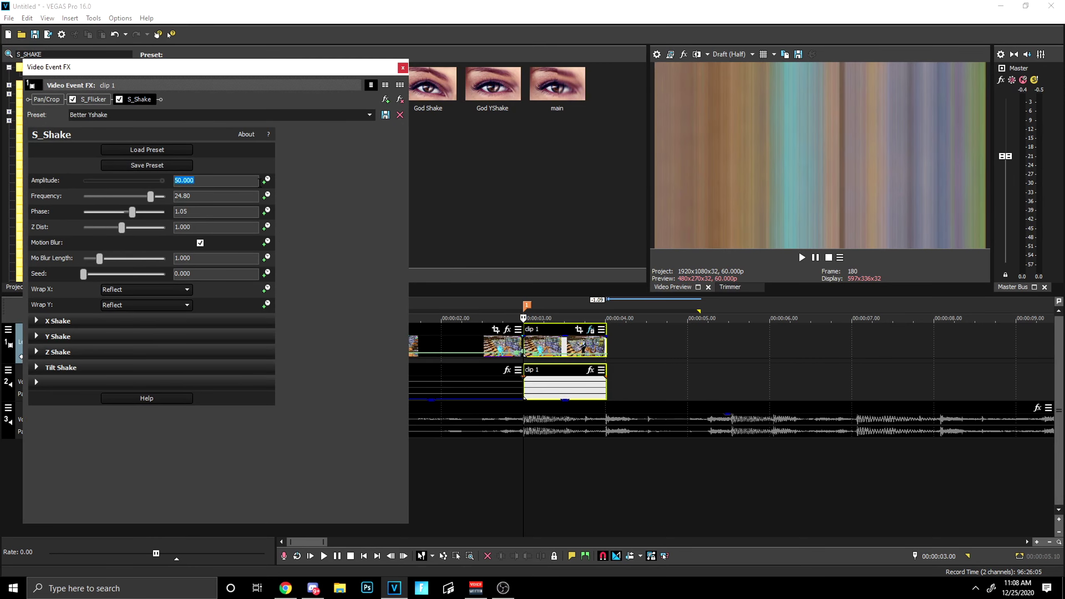
key(ctrl+z)
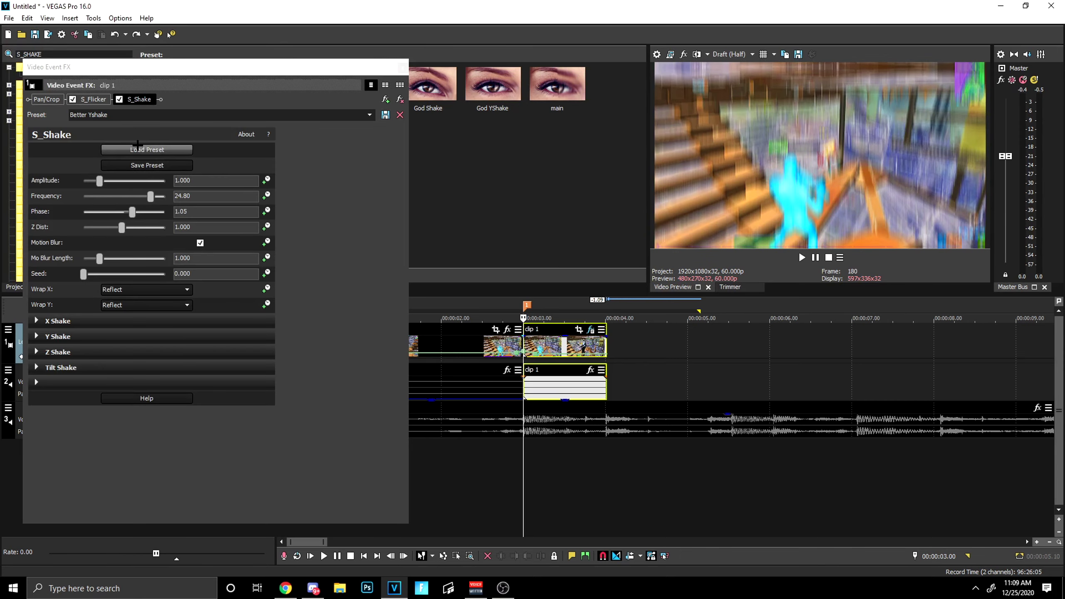
drag(211, 181, 186, 180)
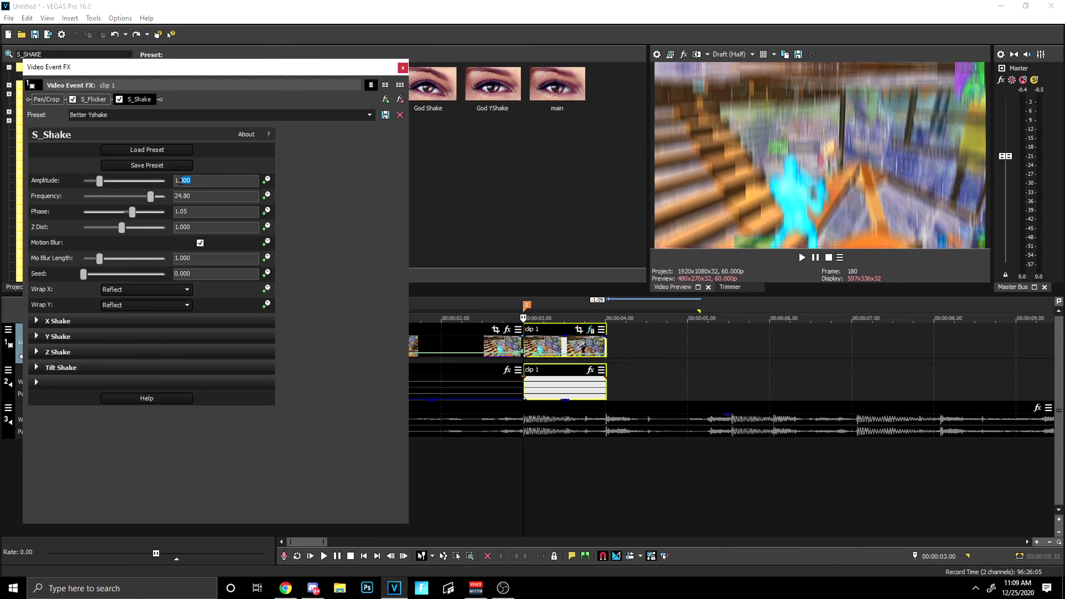
text(1112)
key(Return)
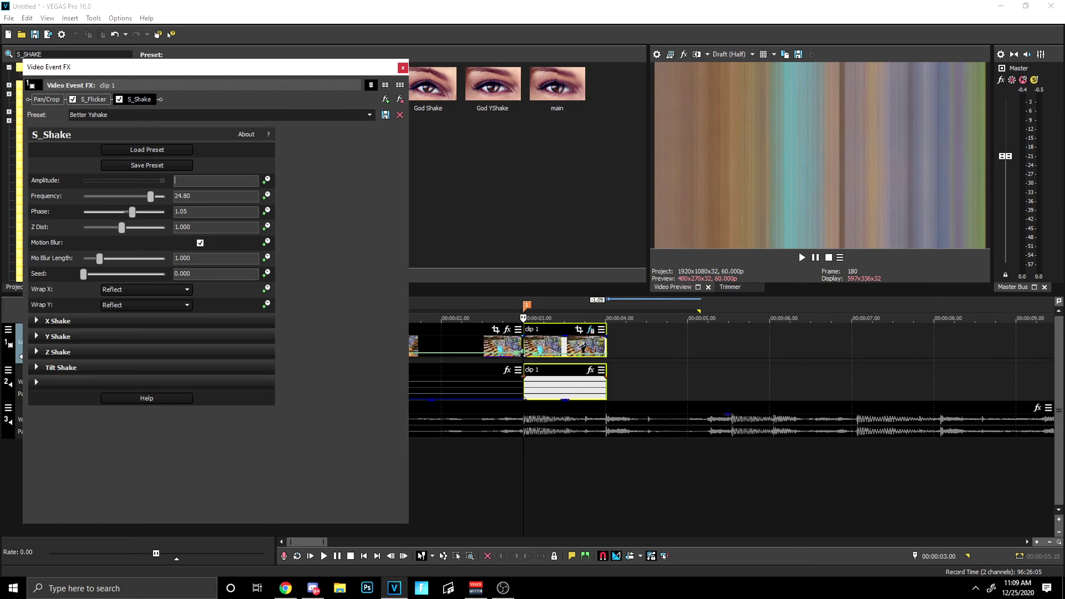
text(1.112)
key(Return)
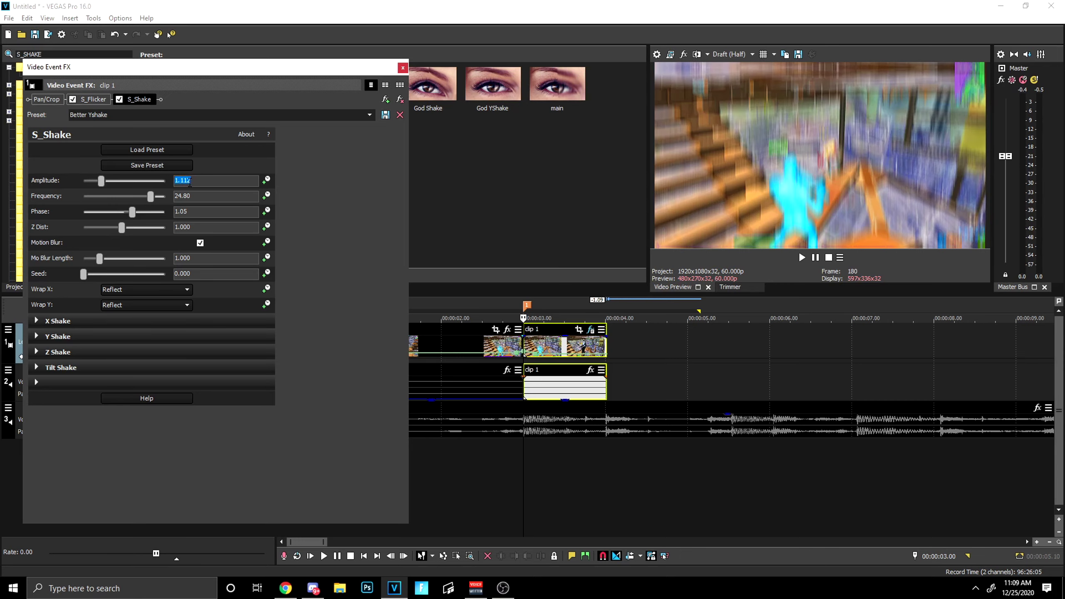
Step: Animate the S_Shake amplitude, adding a keyframe with value 0 at 00:00:00.12
click(267, 181)
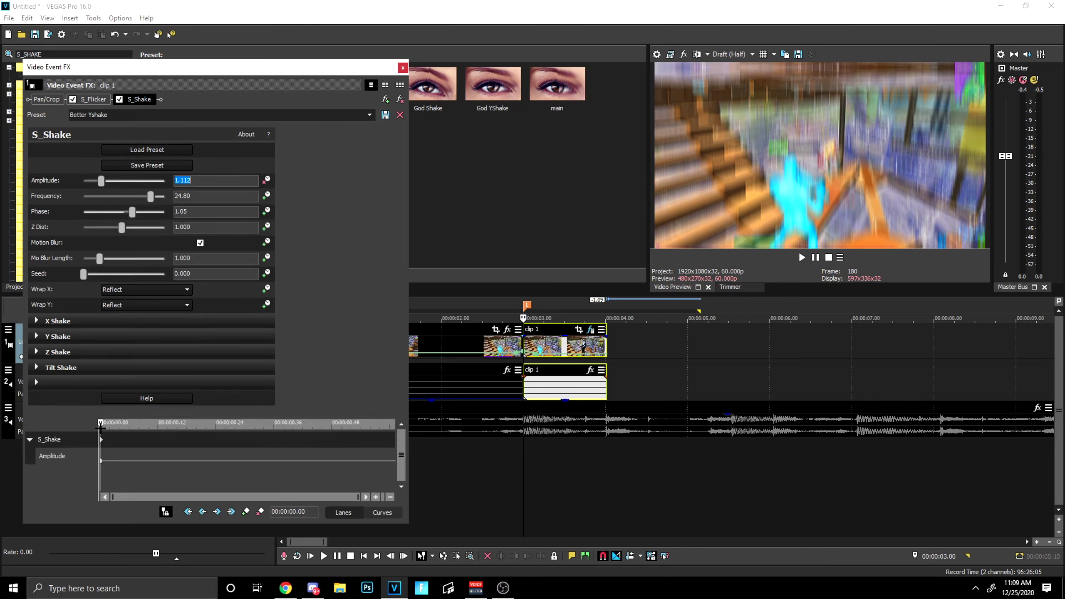
drag(101, 426, 157, 436)
key(Right)
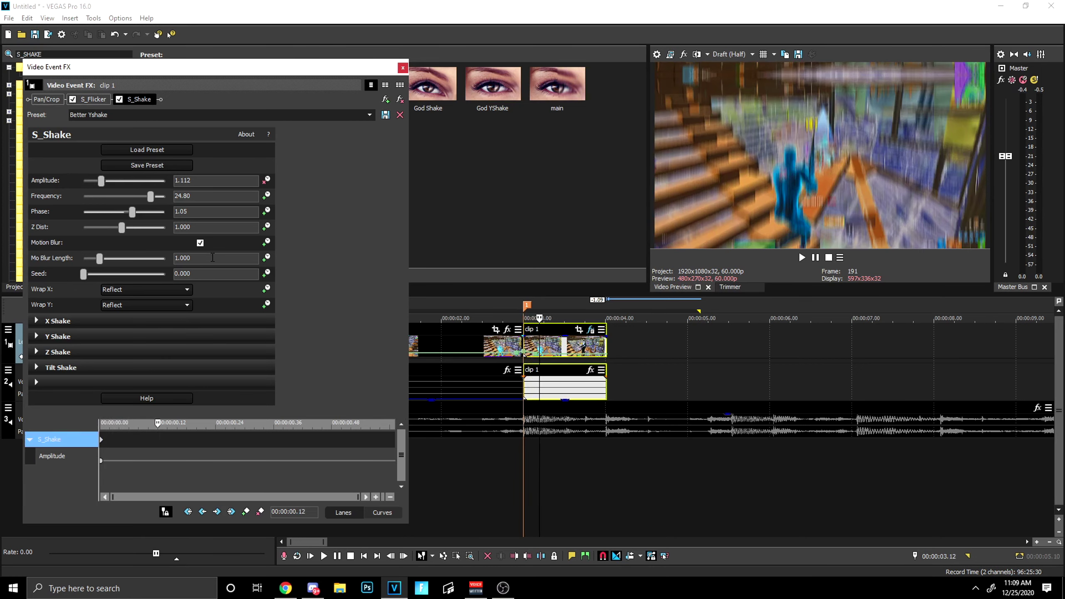
click(211, 185)
key(Return)
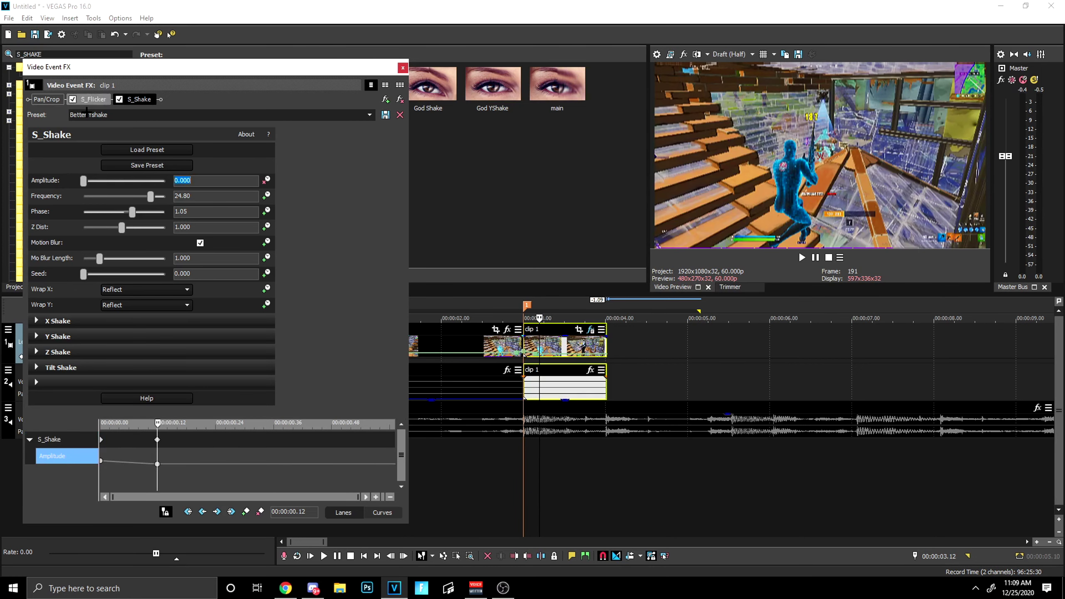
Step: Change the first amplitude keyframe's interpolation to Smooth Fade and close the effect settings
right_click(101, 461)
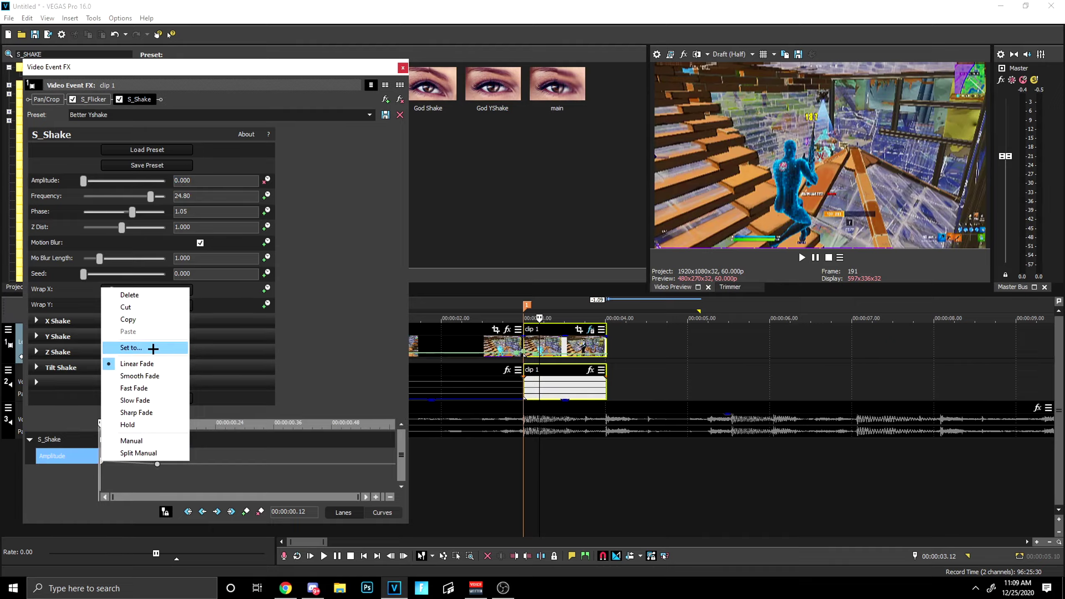
click(145, 376)
click(403, 67)
Step: Play the lead-in across the marker to review the flicker and shake, and return the cursor to 00:00:03.00
click(477, 487)
key(space)
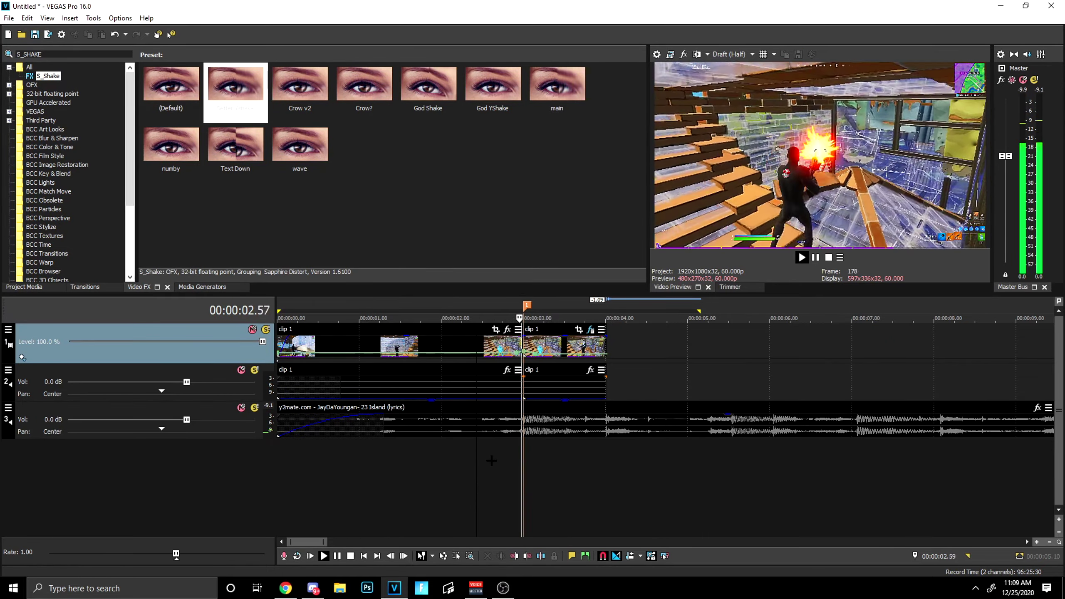
key(space)
click(514, 462)
key(space)
key(space)
key(space)
key(space)
click(523, 460)
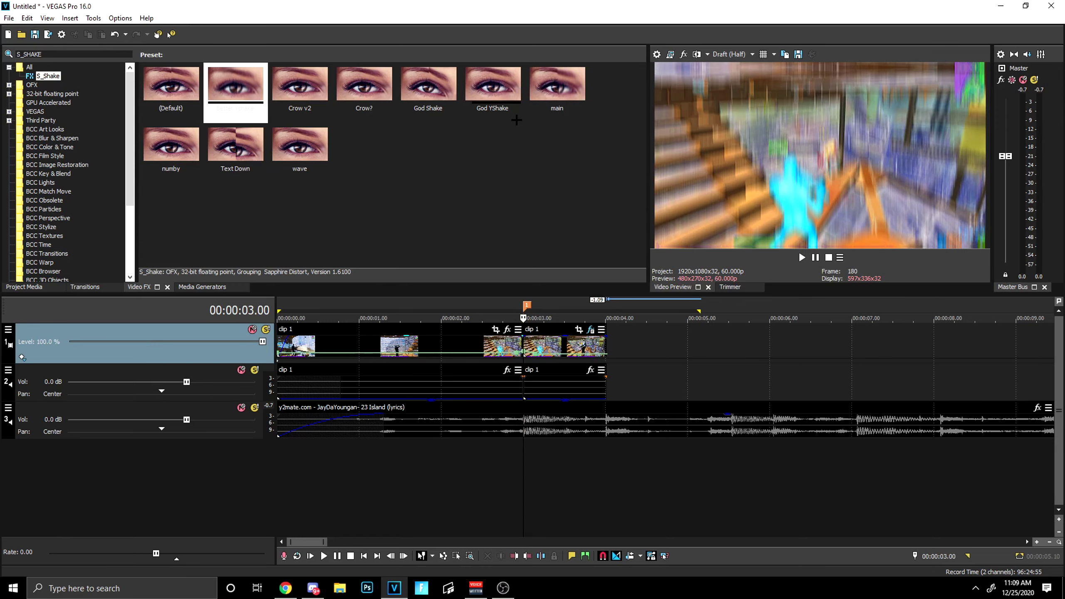
Step: Try adding a second S_Shake effect with the main preset to the clip 1 segment after the marker
drag(563, 114, 568, 98)
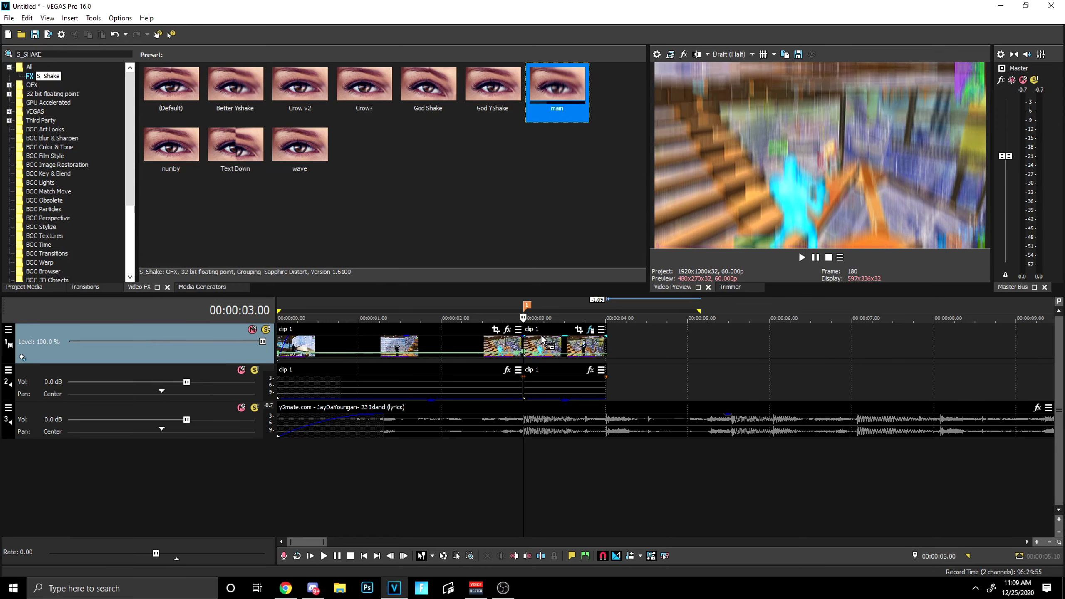
drag(542, 337, 542, 338)
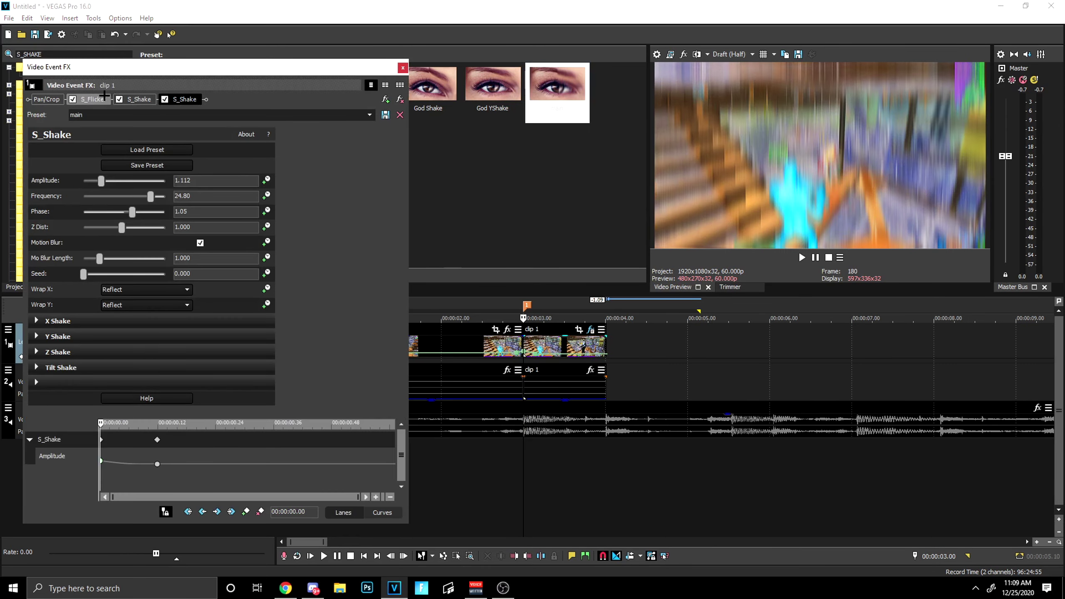
click(105, 99)
click(180, 99)
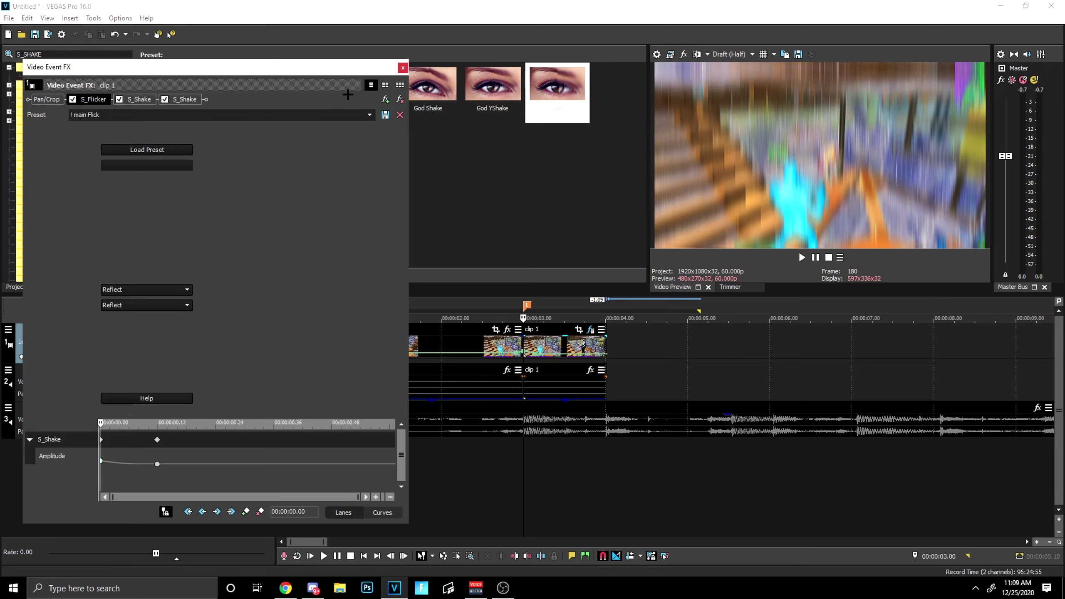
click(413, 77)
click(403, 68)
key(ctrl+z)
Step: Add a second S_Shake with the wave preset to the segment after the marker and animate its amplitude to 0 at about 00:00:00.48
drag(297, 157, 568, 355)
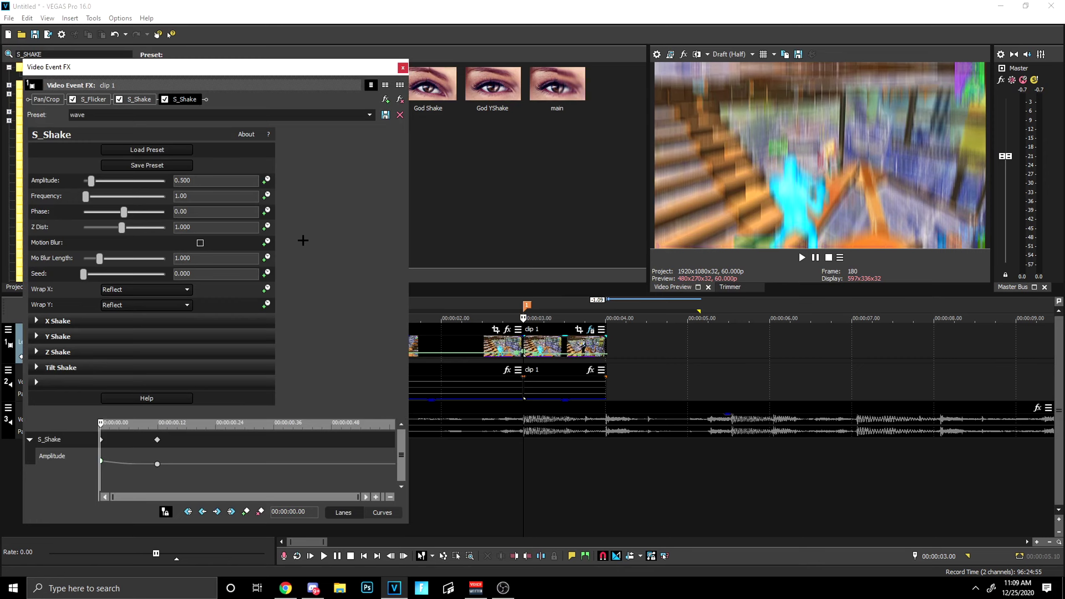
click(265, 181)
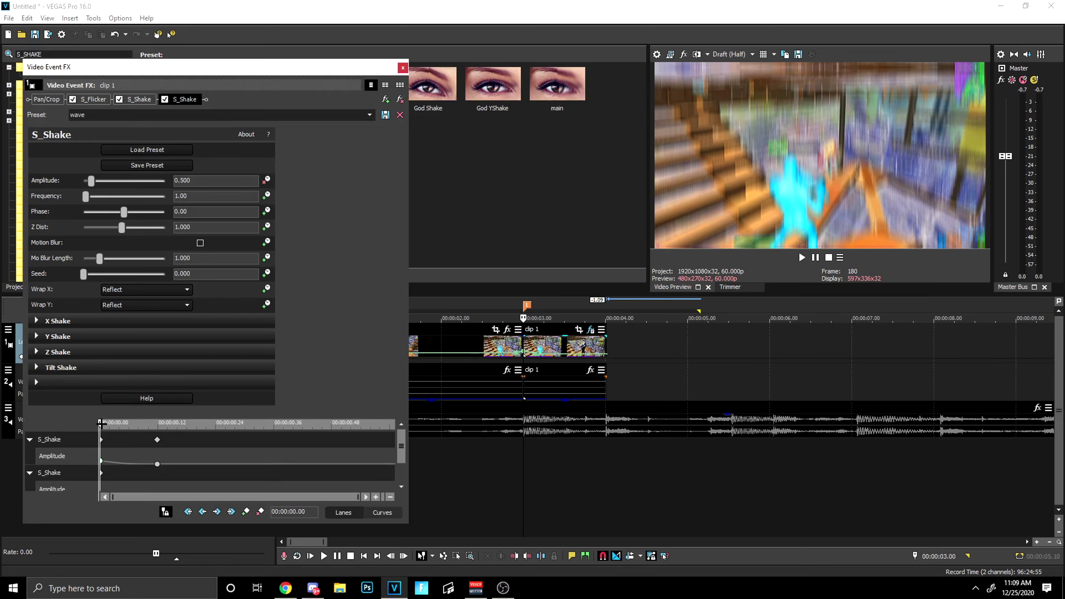
drag(101, 424, 395, 424)
key(Left)
key(Left)
key(Left)
key(Left)
key(Left)
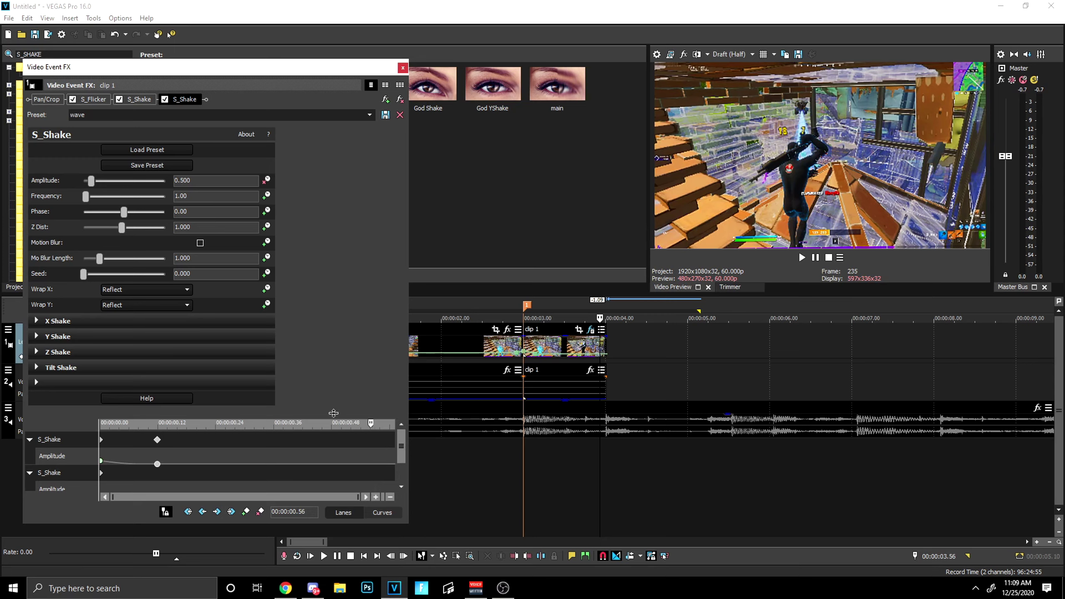
click(218, 181)
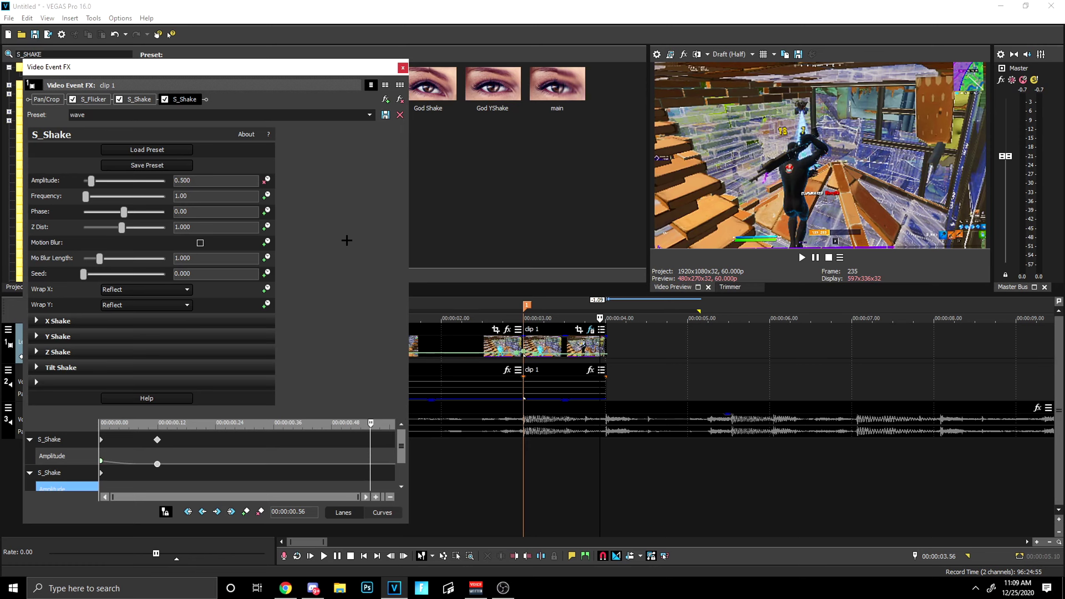
drag(371, 422, 396, 423)
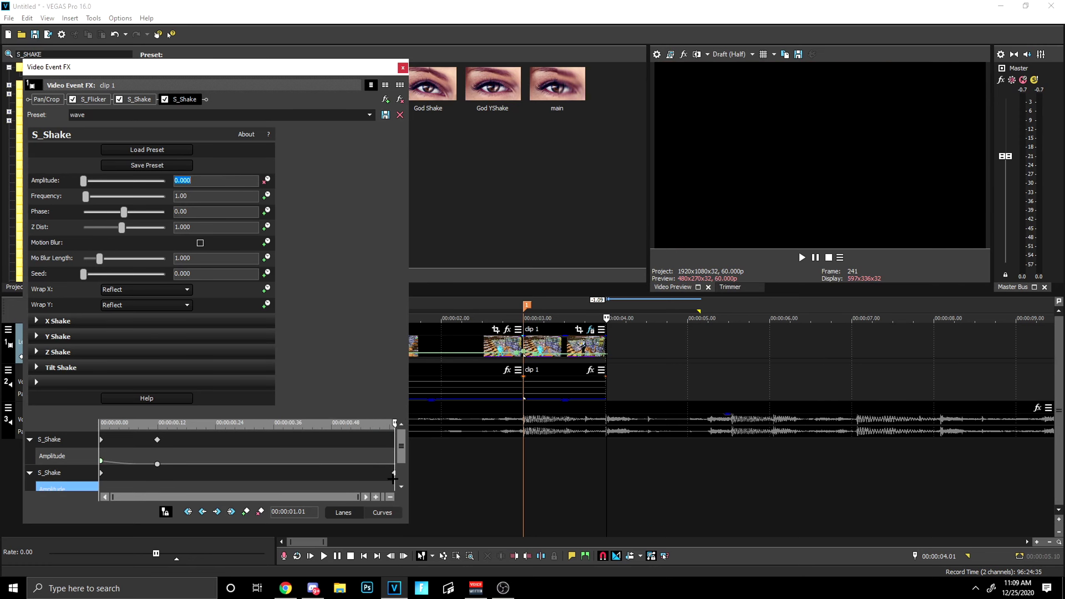
drag(402, 445, 333, 483)
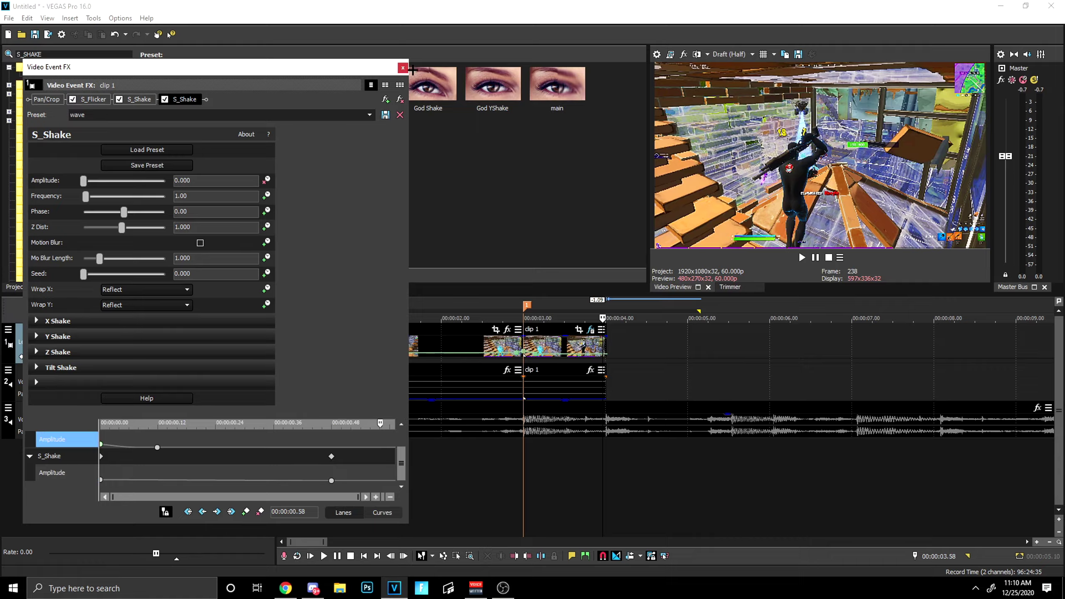
click(403, 67)
Step: Play from about 2.4 seconds through the marker to review the combined shakes, and return the cursor to 00:00:03.00
click(475, 344)
key(space)
click(477, 346)
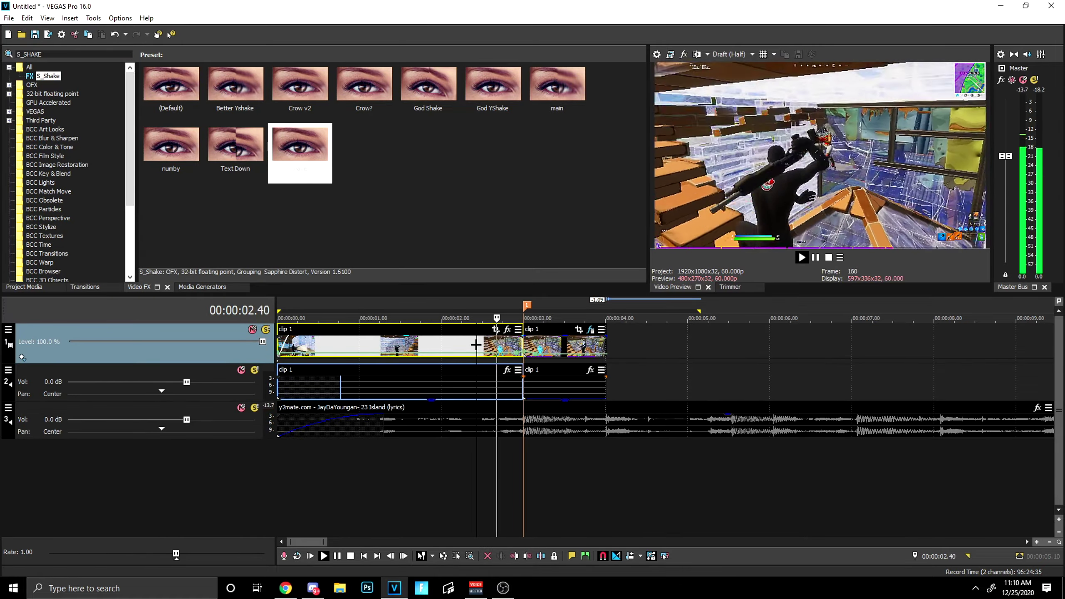
key(space)
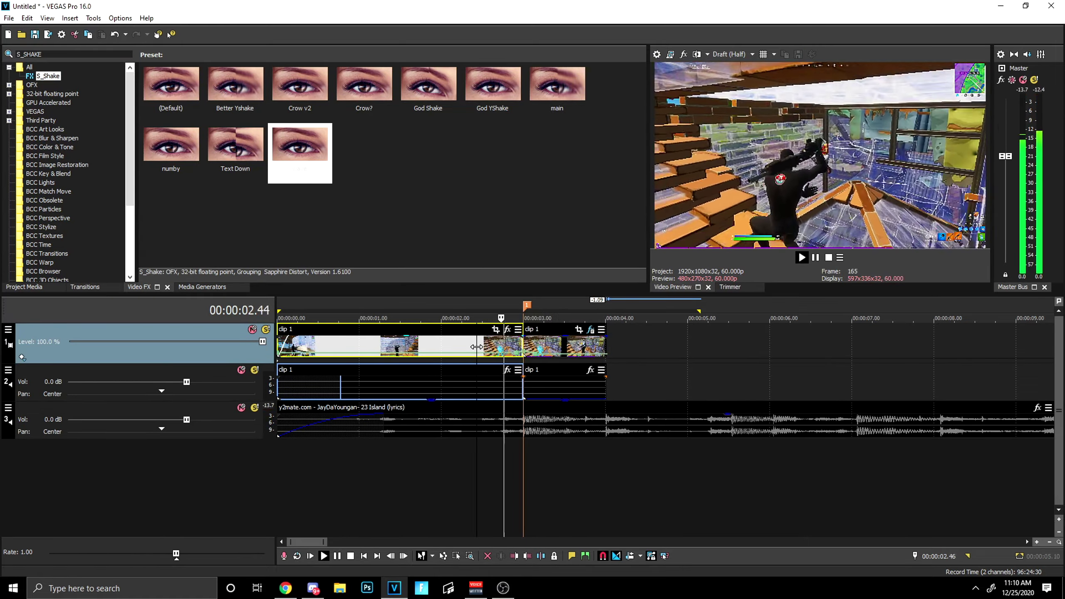
key(space)
click(521, 345)
Step: Search for Duotone and apply the S_DuoTone preset "BRO HOLY SHIT" to the clip 1 segment after the marker
drag(75, 54, 14, 55)
key(BackSpace)
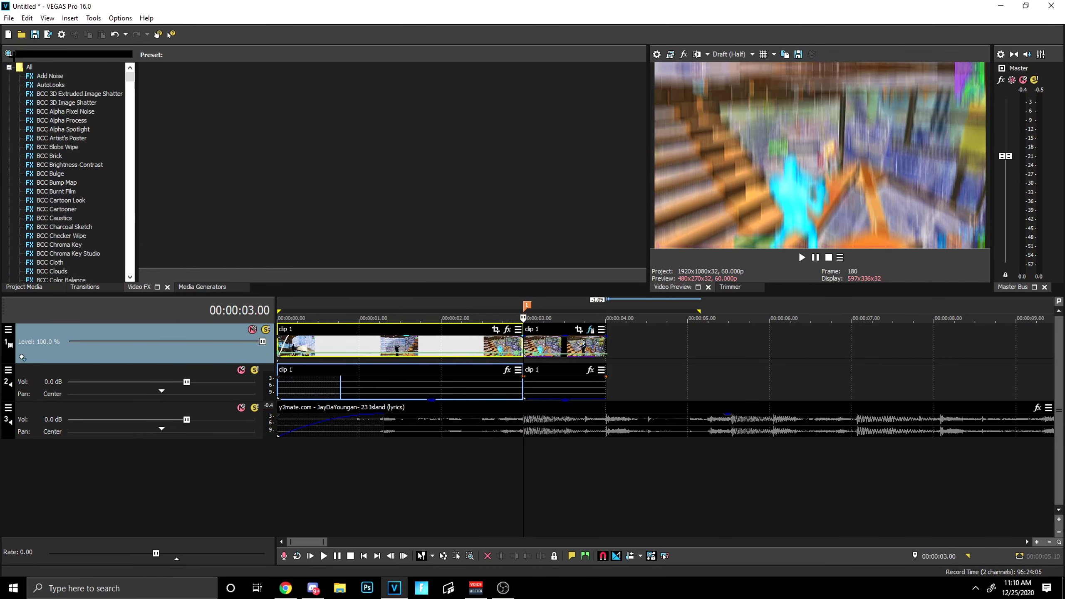
key(BackSpace)
text(Duotobne)
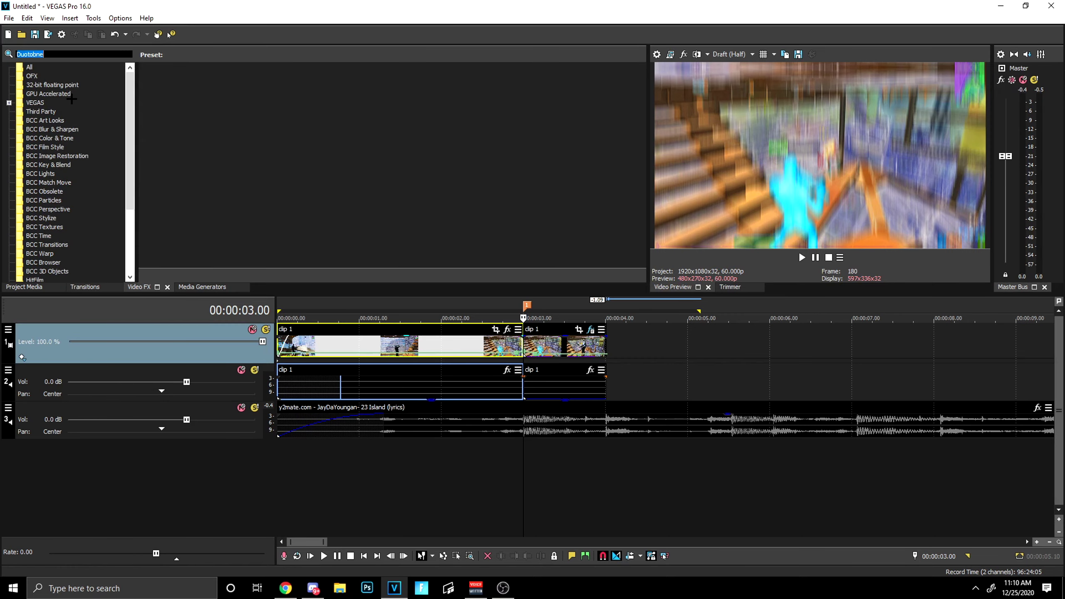
text(Duot)
click(50, 77)
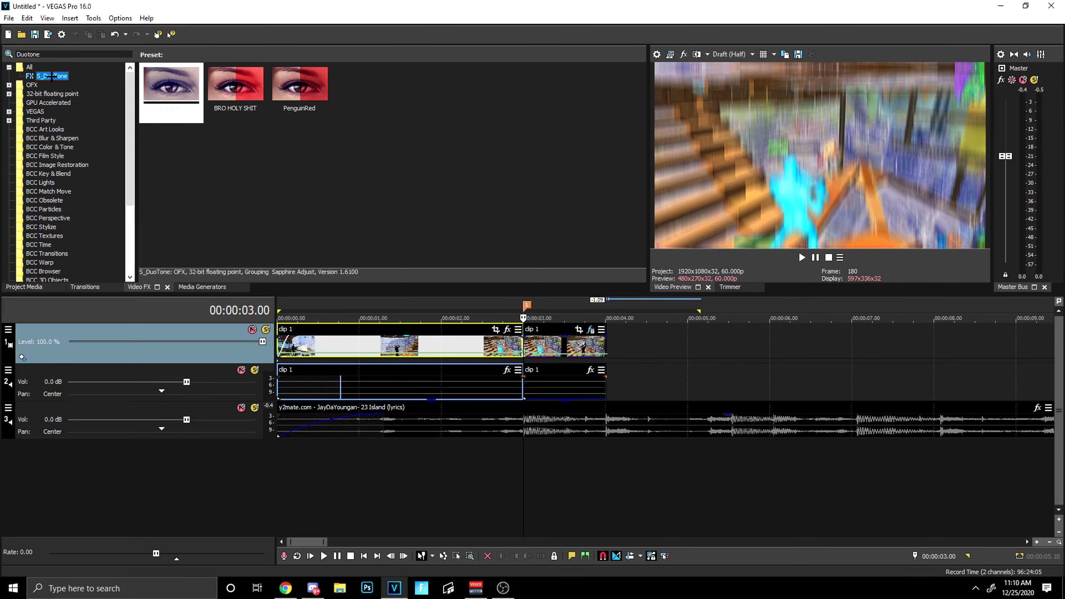
click(262, 95)
drag(233, 78, 558, 338)
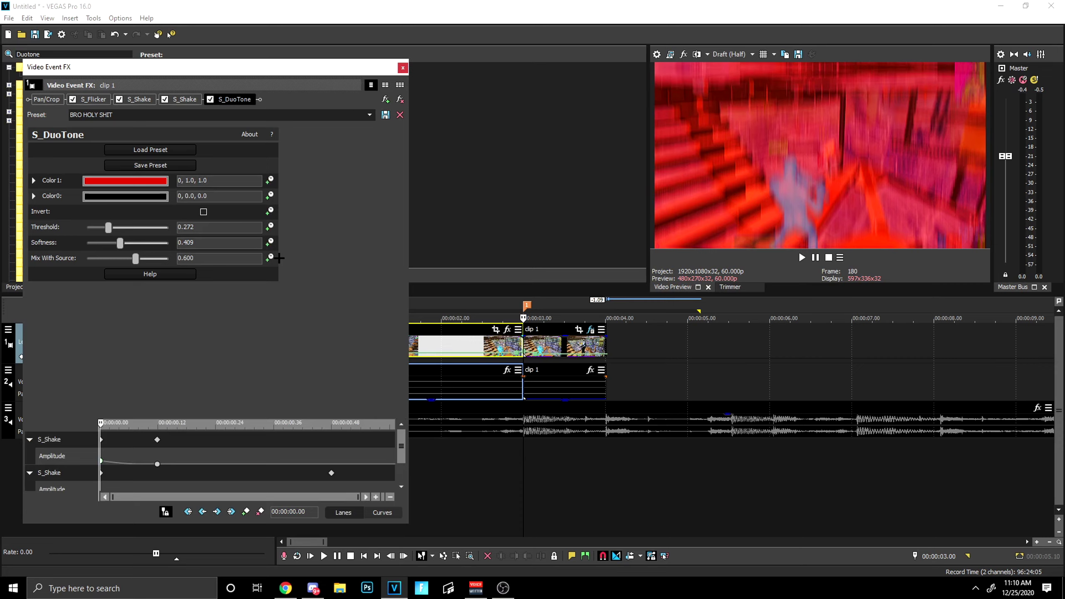
Step: Animate the S_DuoTone Mix With Source on the segment after the marker, reaching 1.000 at 00:00:00.08, and play it back
click(270, 258)
key(space)
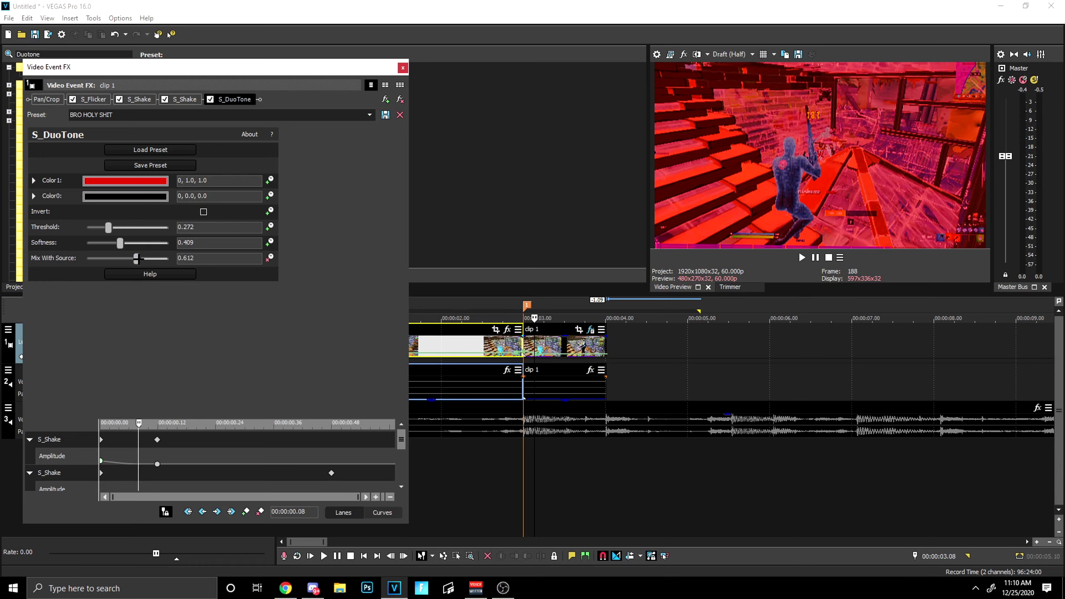
drag(137, 259, 309, 301)
drag(401, 435, 409, 487)
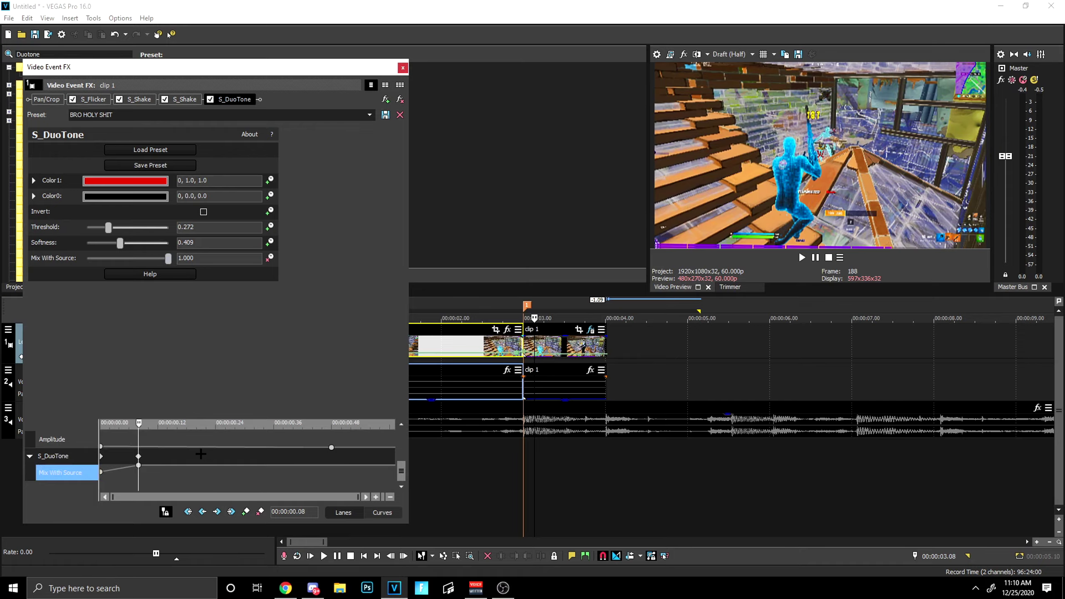
click(402, 68)
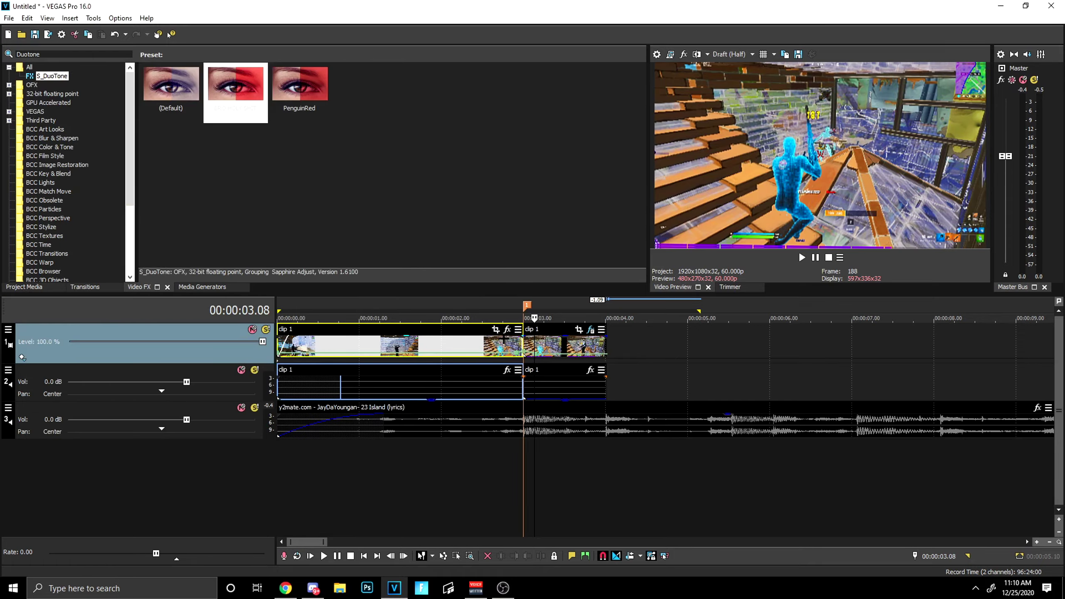
key(space)
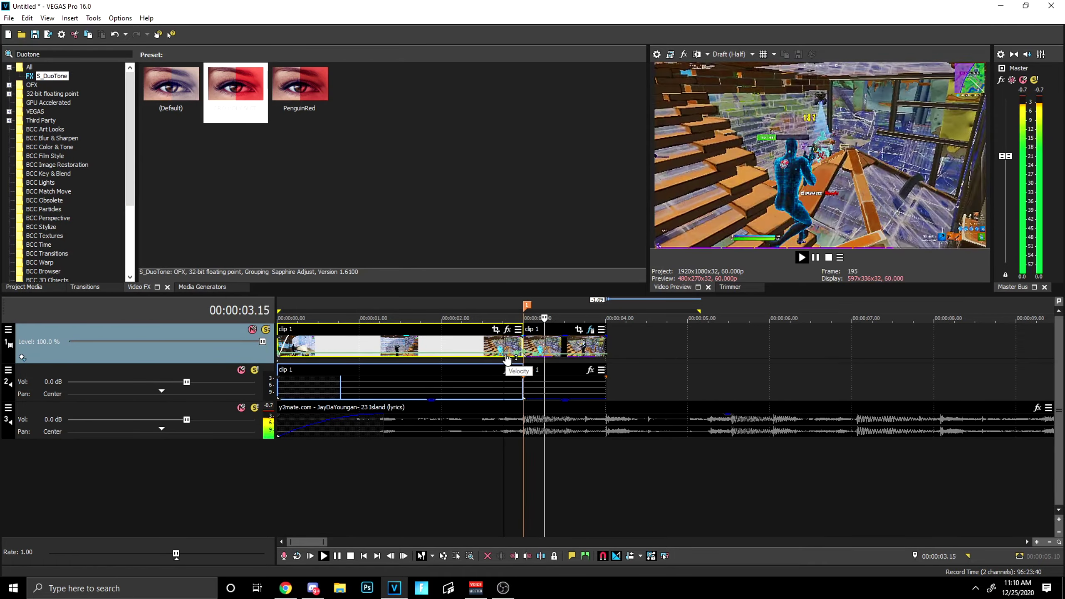
key(space)
Step: Move the S_DuoTone Mix With Source end keyframe to about 00:00:00.12 on the segment after the marker
click(526, 346)
click(591, 330)
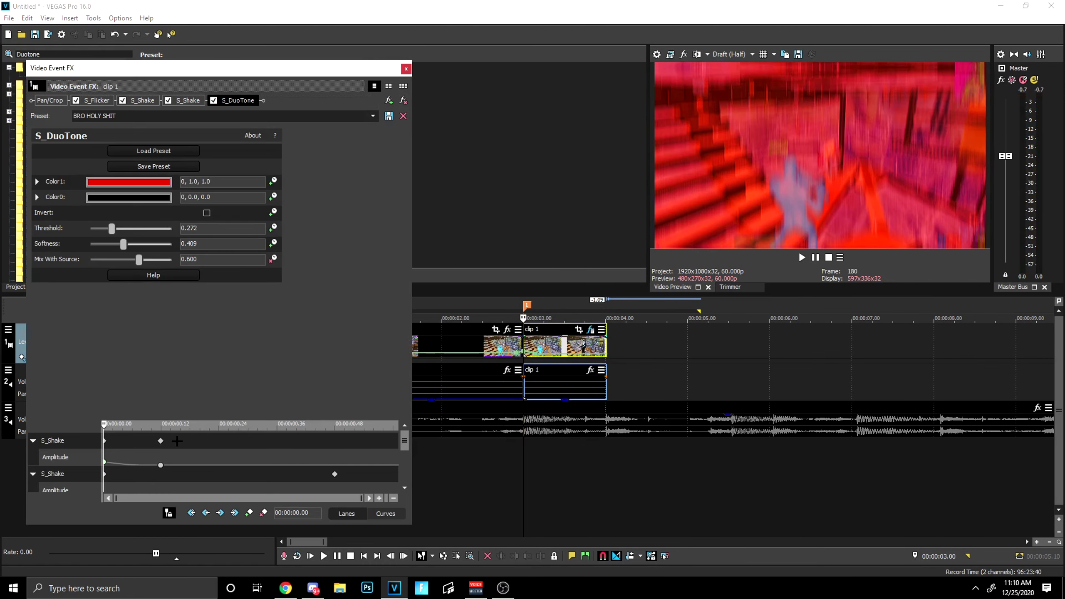
drag(405, 443, 406, 476)
drag(141, 466, 162, 466)
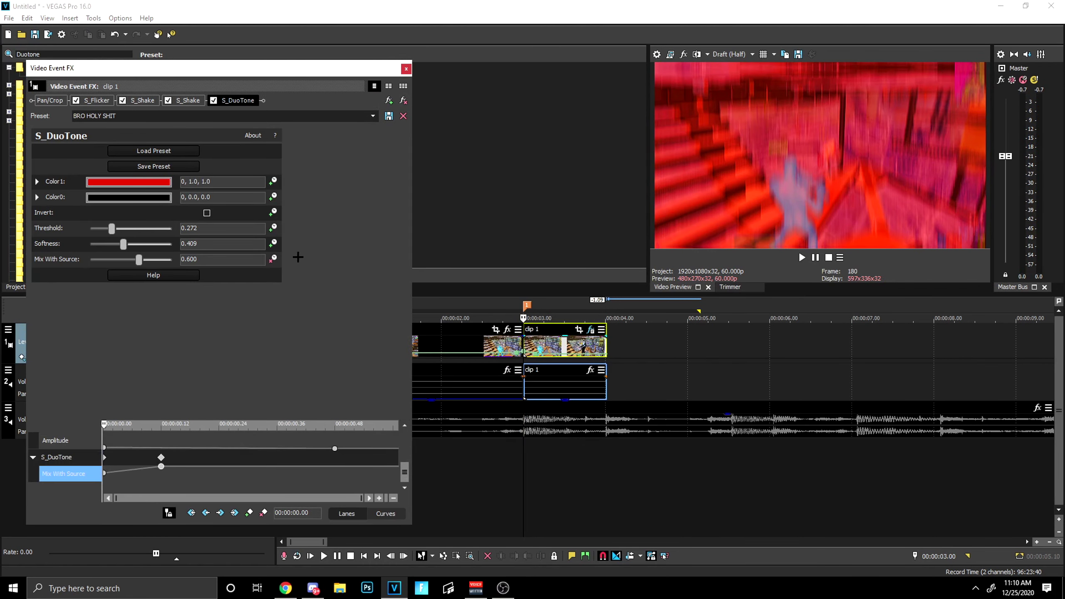
click(406, 69)
Step: Play the clip 1 segment after the marker to review how fast the duotone fades out
key(space)
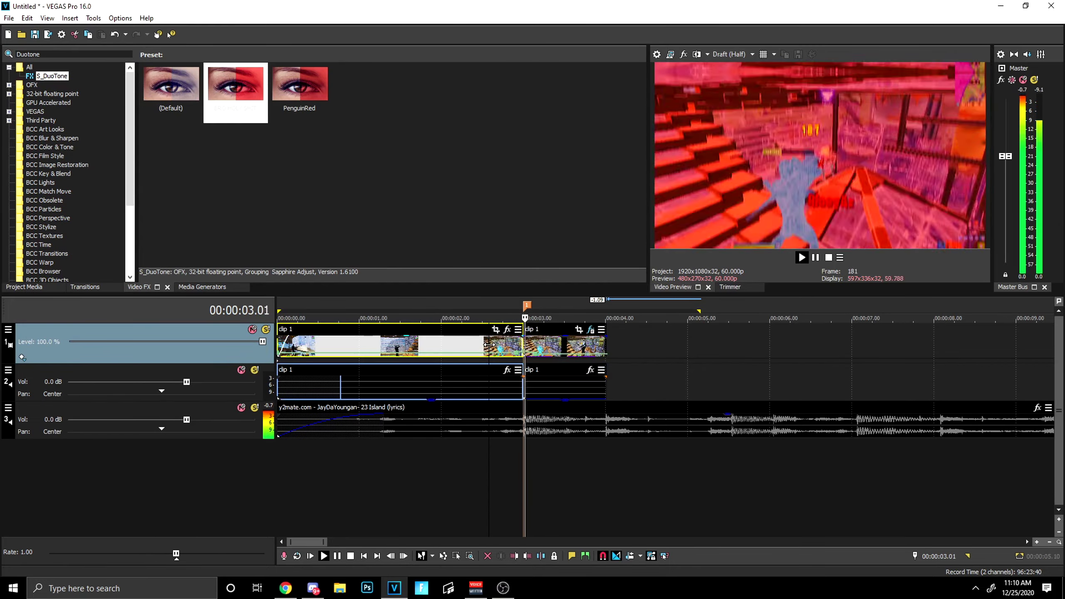
key(space)
key(space)
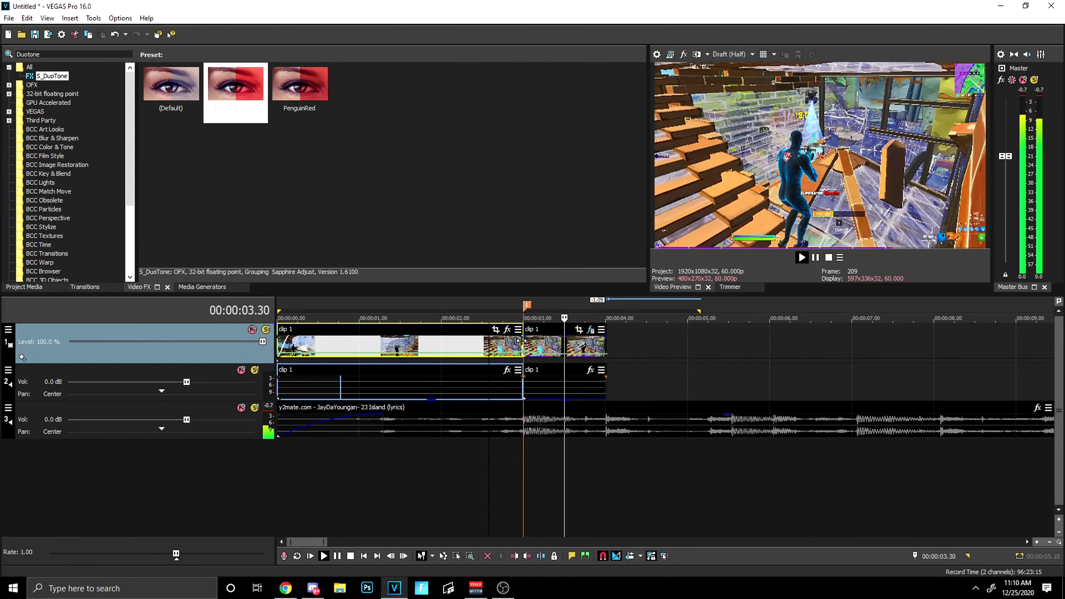
key(space)
Step: Lengthen the duotone fade by moving the Mix With Source end keyframe to about 00:00:00.20
click(507, 329)
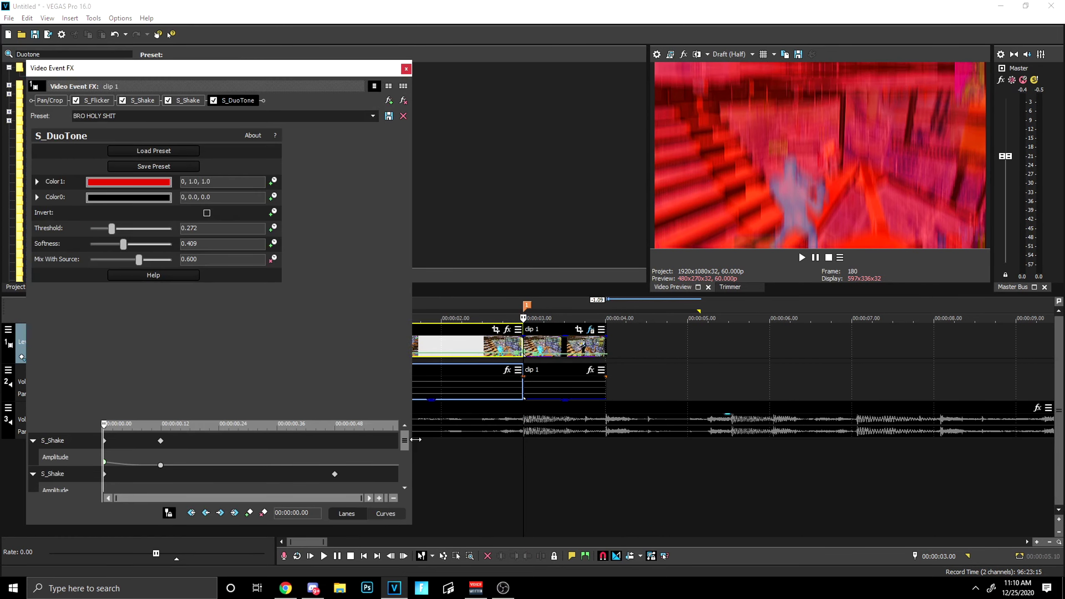
drag(403, 445, 400, 490)
drag(161, 466, 199, 466)
drag(408, 62, 409, 65)
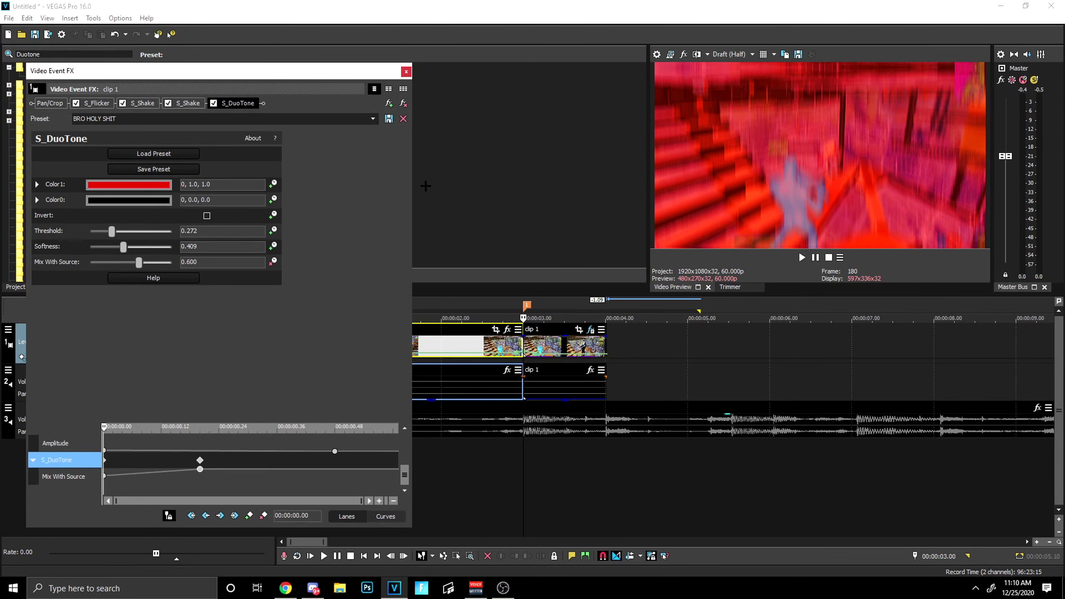
click(406, 71)
Step: Play through the marker to review the longer duotone fade, and return the cursor to 00:00:03.00
key(space)
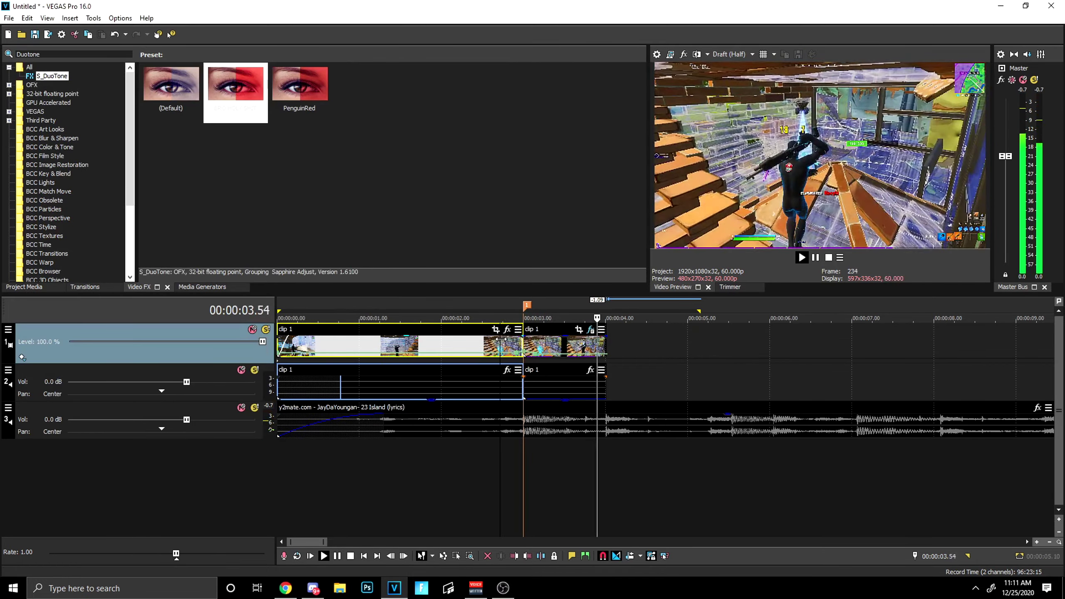
click(535, 343)
key(space)
key(space)
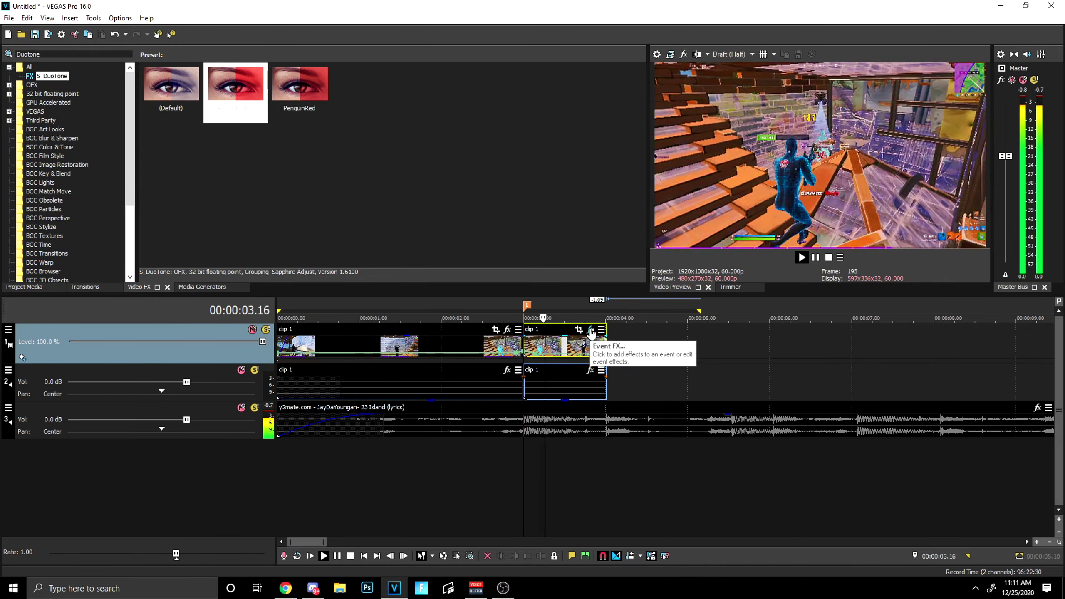
key(space)
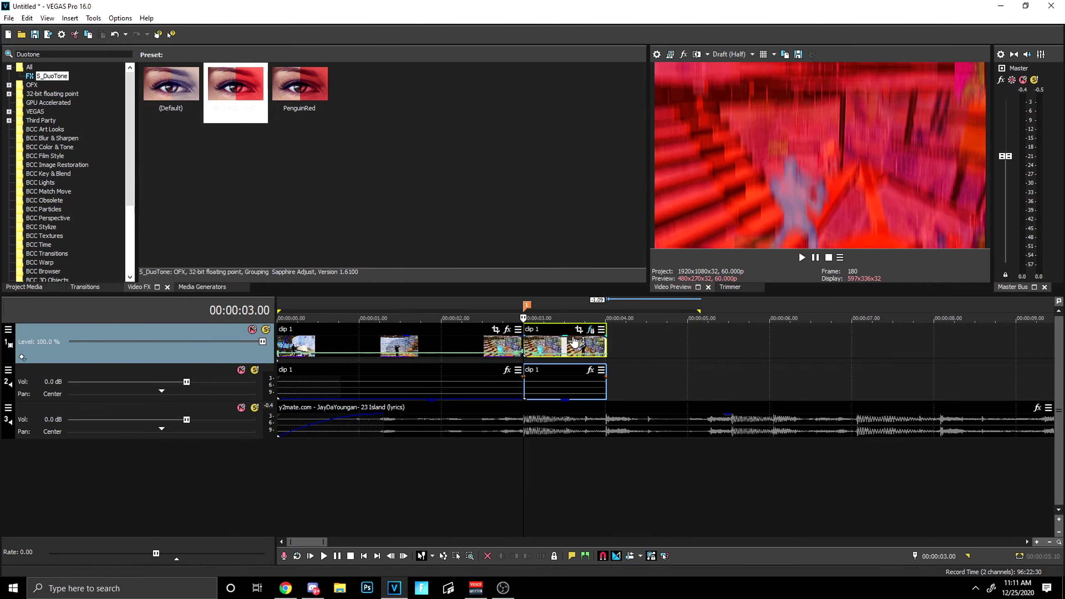
click(591, 330)
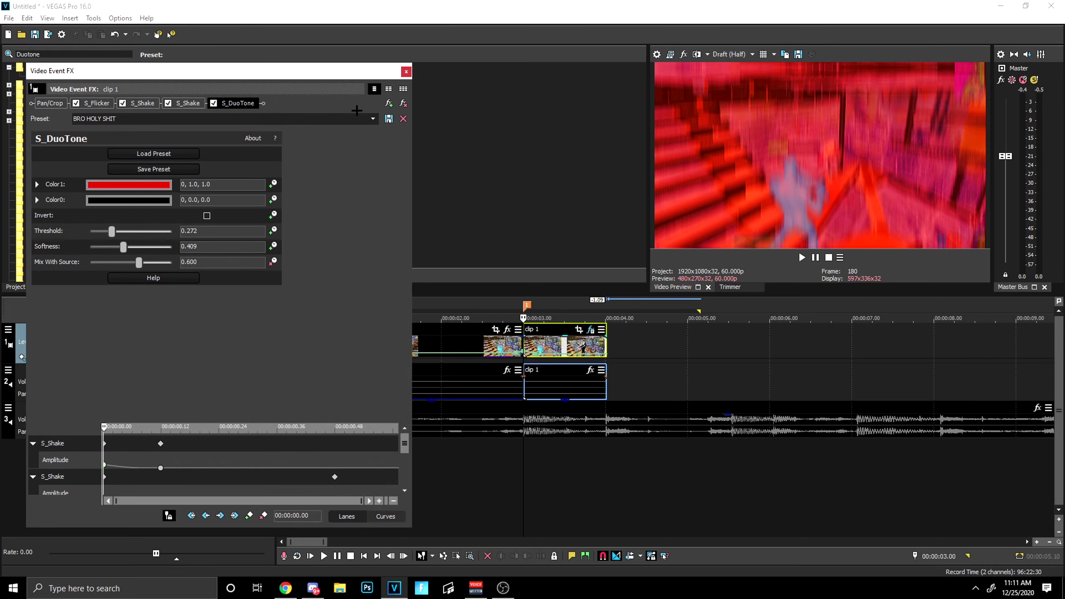
click(407, 72)
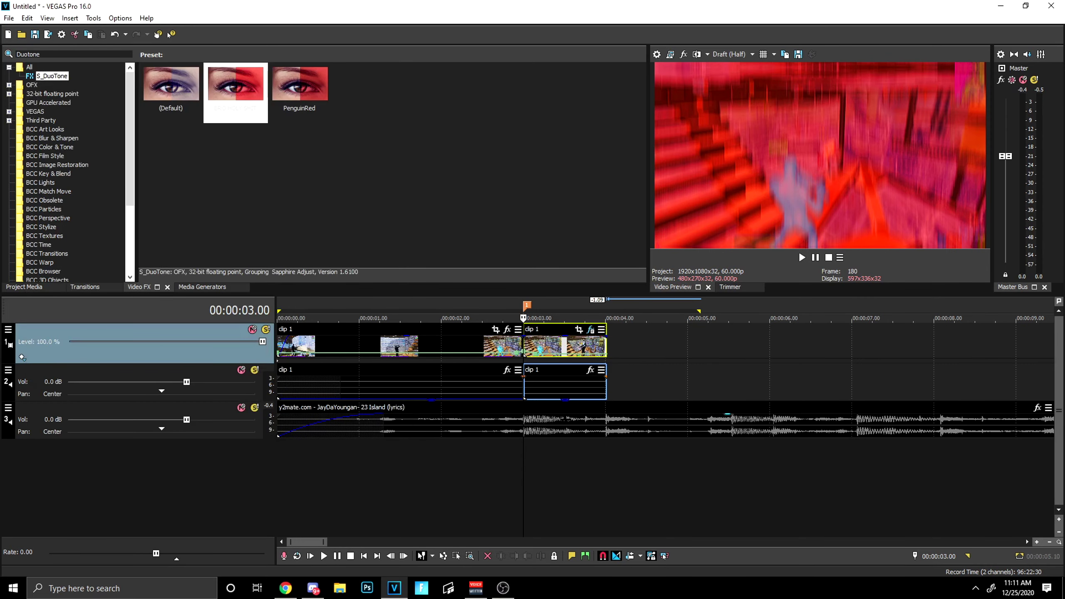
key(super+e)
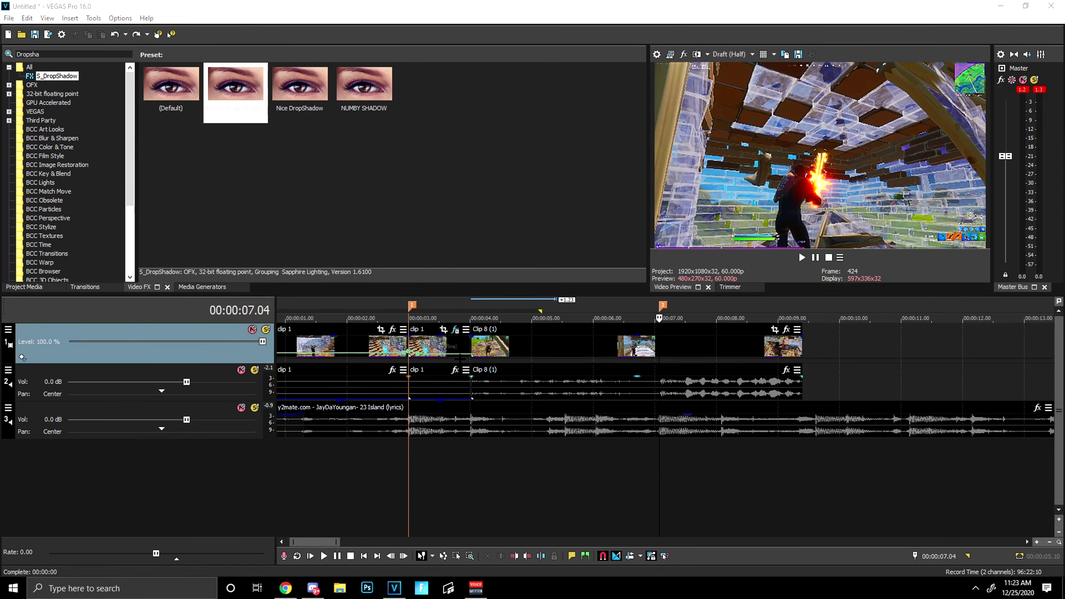
Step: Raise the audio gain of both clip 1 segments, fading in the first at its start and fading out the second across its length
click(477, 347)
click(447, 351)
click(515, 352)
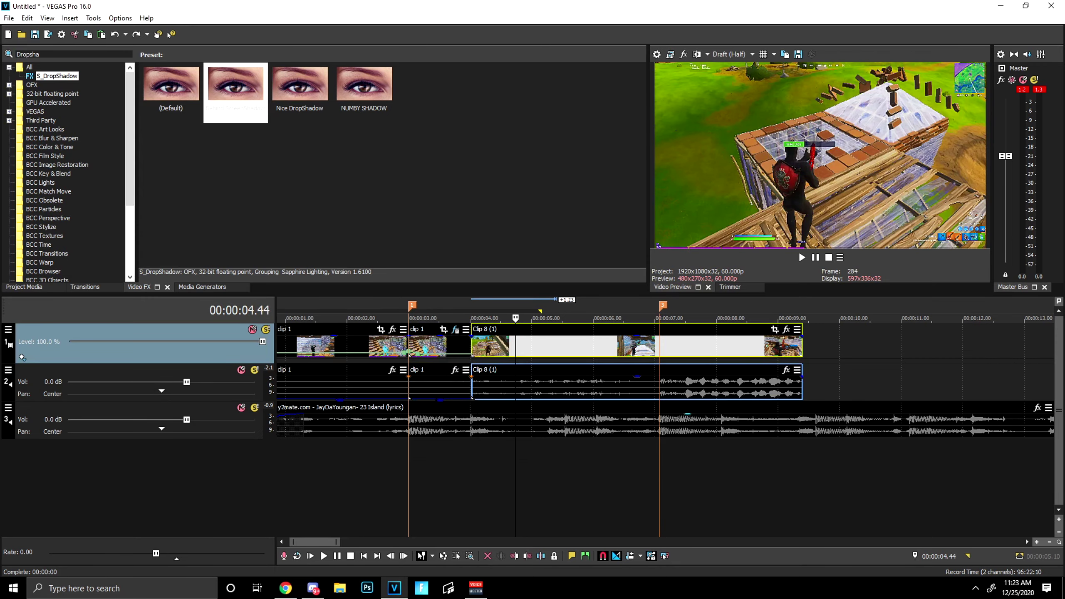
click(515, 424)
drag(435, 399, 435, 377)
drag(362, 407, 363, 382)
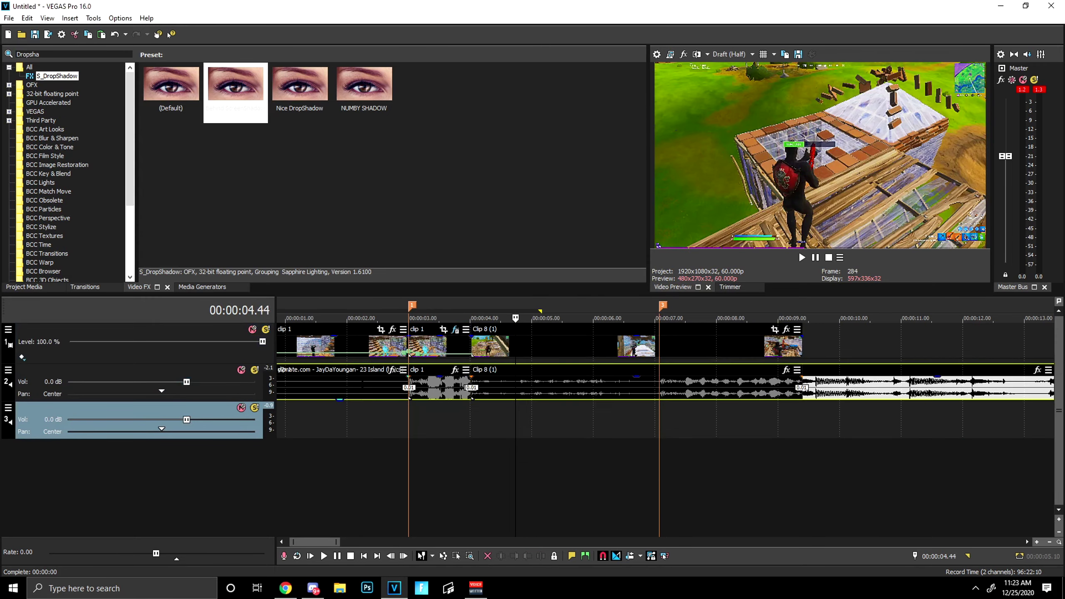
key(ctrl+z)
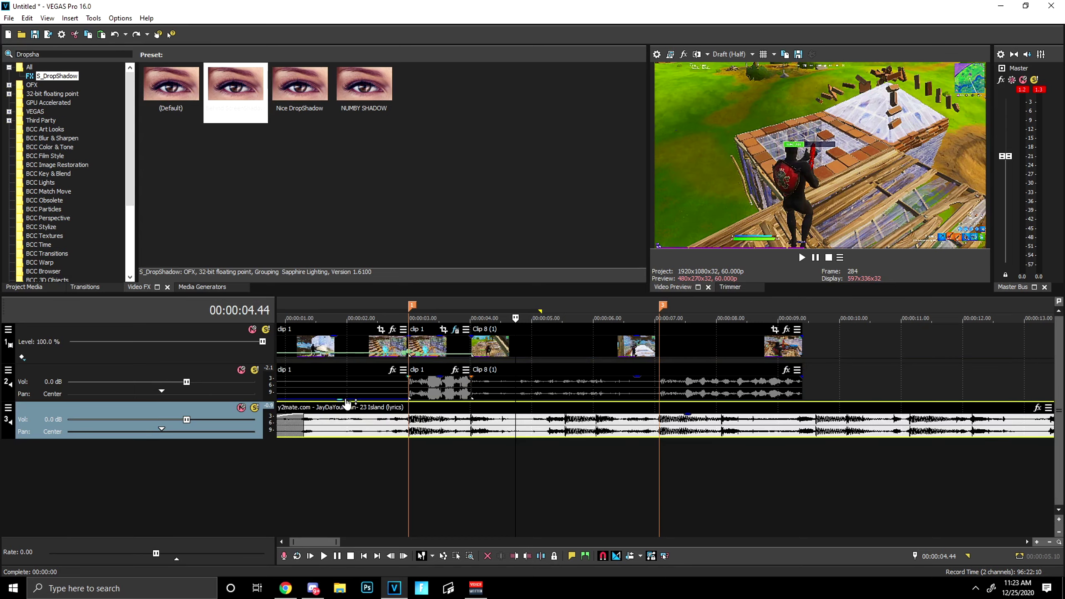
scroll(515, 384, up, 2)
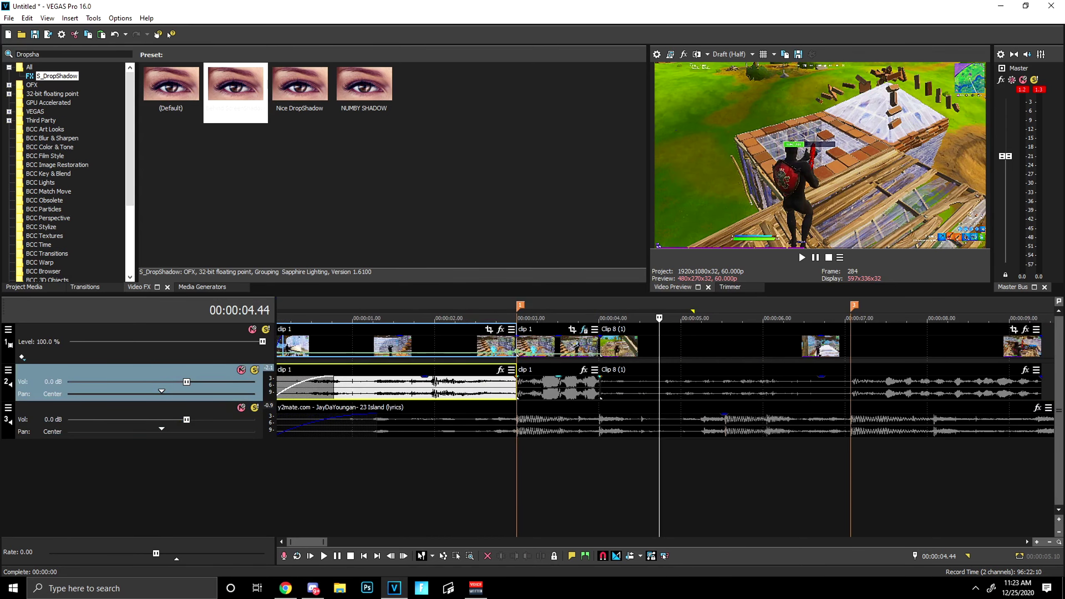
drag(520, 378, 519, 378)
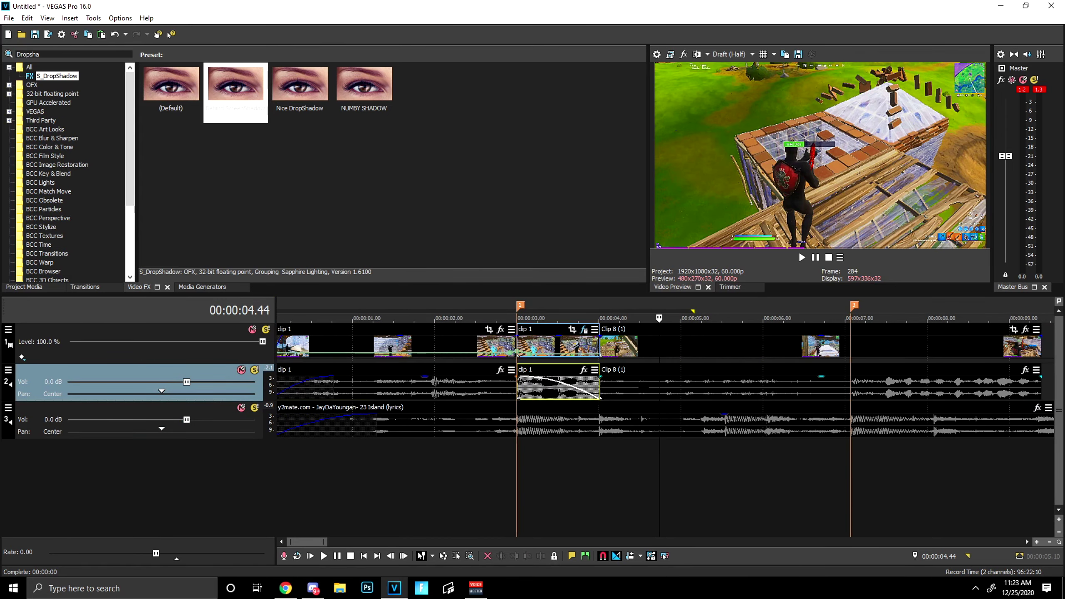
Step: Split clip 1 at 00:00:03.54, seven frames before Clip 8 (1) begins
click(635, 387)
click(613, 384)
click(605, 384)
click(602, 382)
click(608, 348)
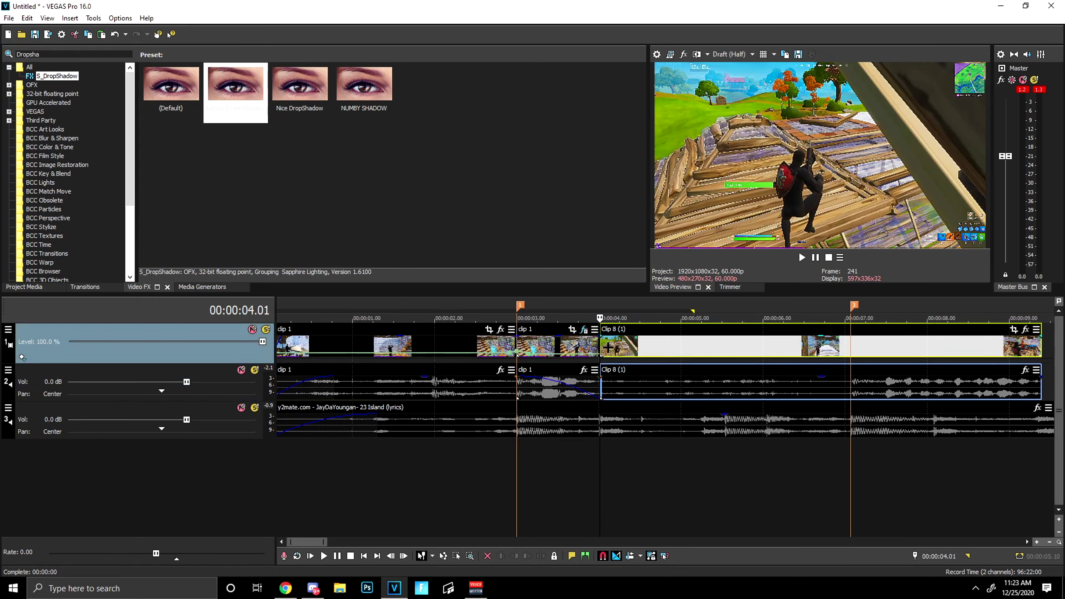
scroll(608, 347, up, 8)
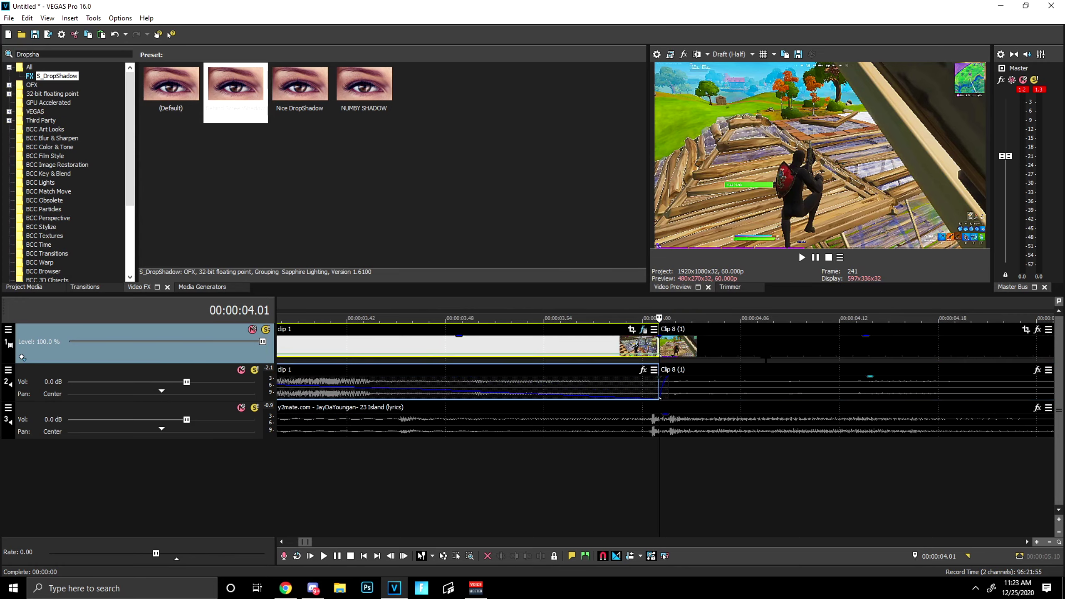
key(Left)
key(Left)
key(Left)
key(Left)
key(Left)
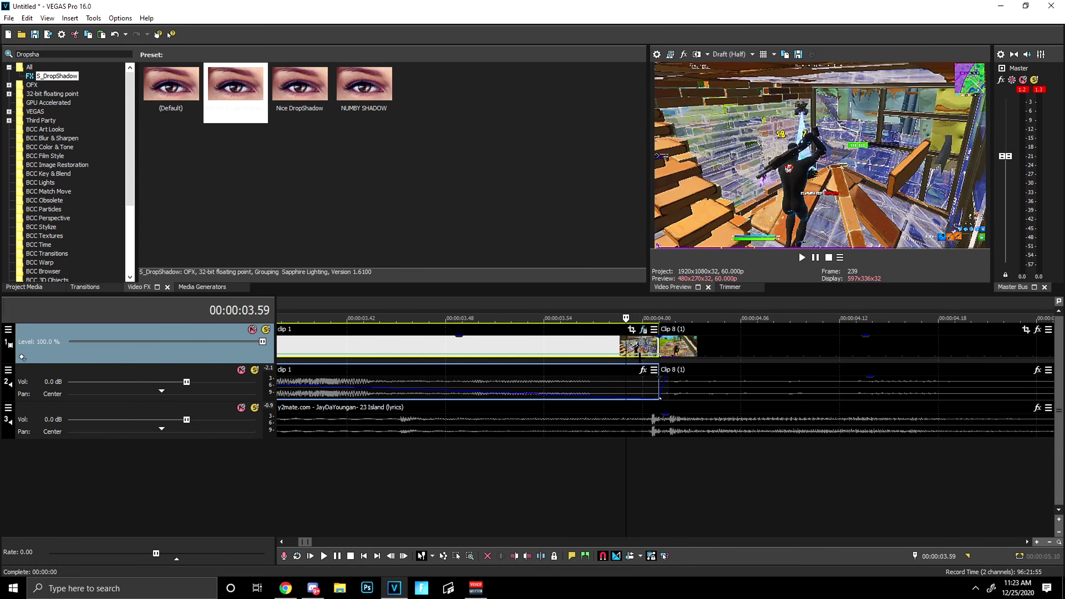
key(Left)
key(Left)
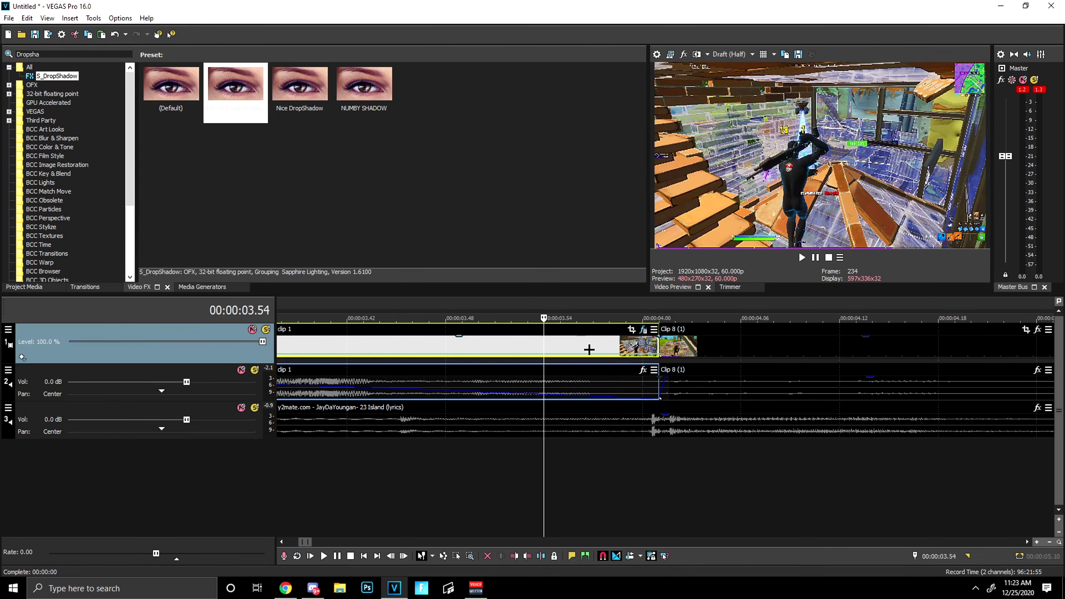
key(s)
Step: Replace the effects on the short last clip 1 segment with the Zynx Zoom In (A) chain from the Transitions folder
click(643, 330)
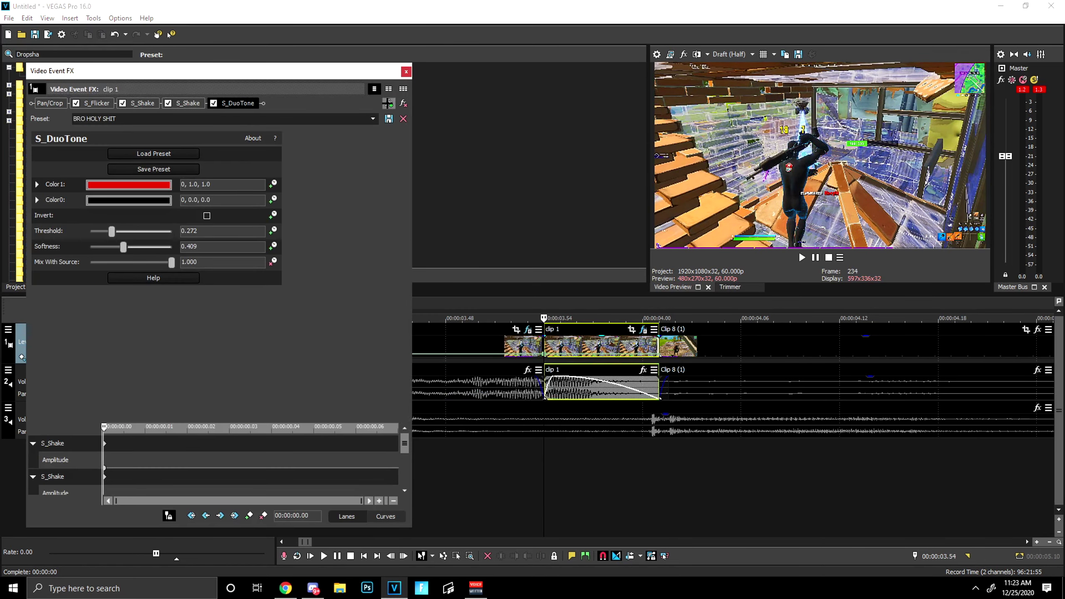
click(388, 103)
double_click(266, 181)
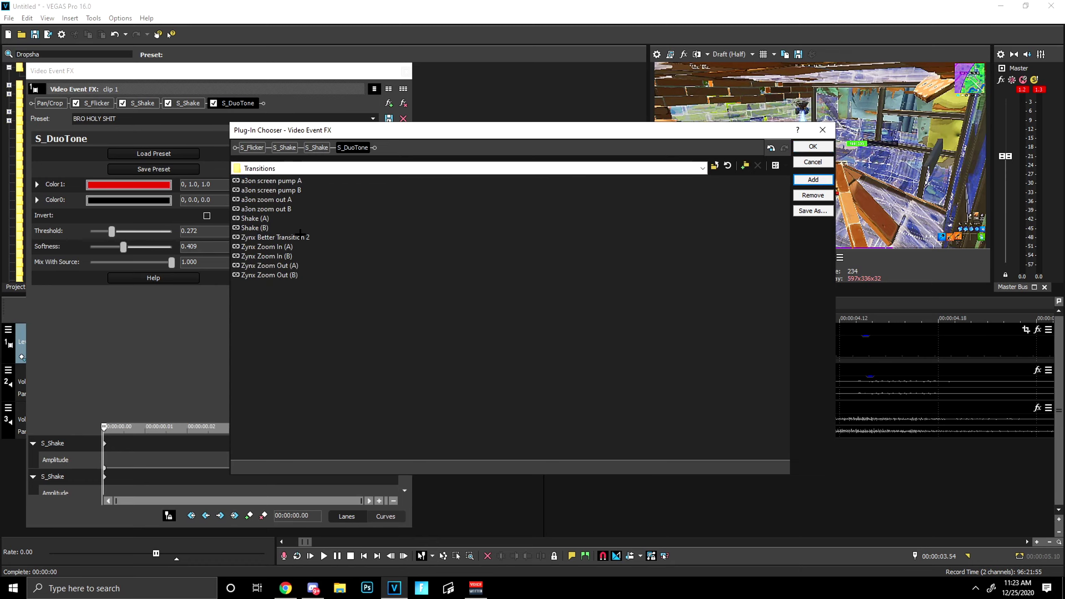
click(279, 247)
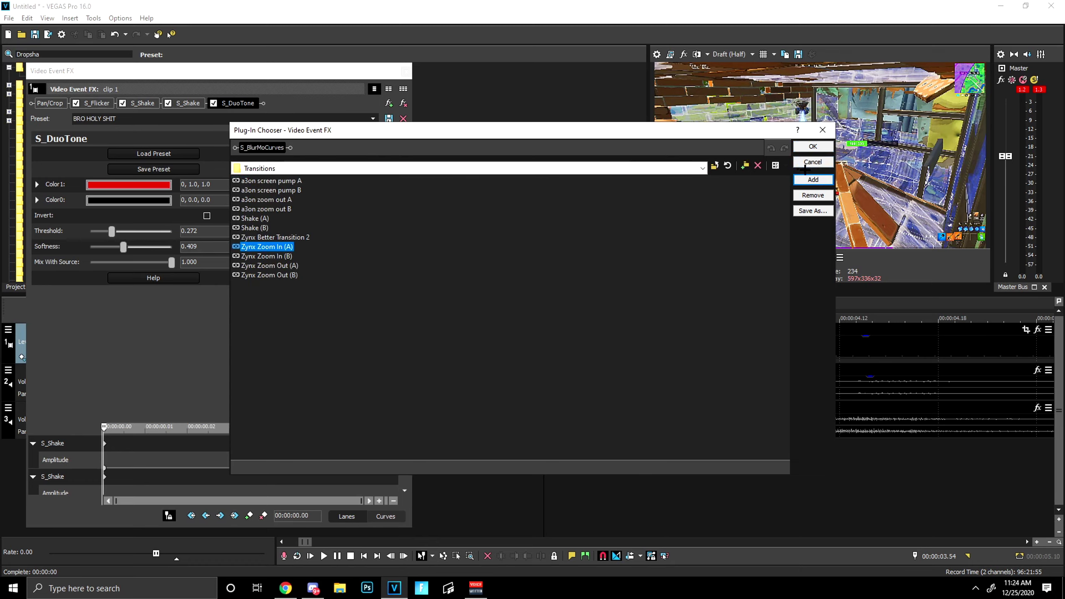
click(813, 147)
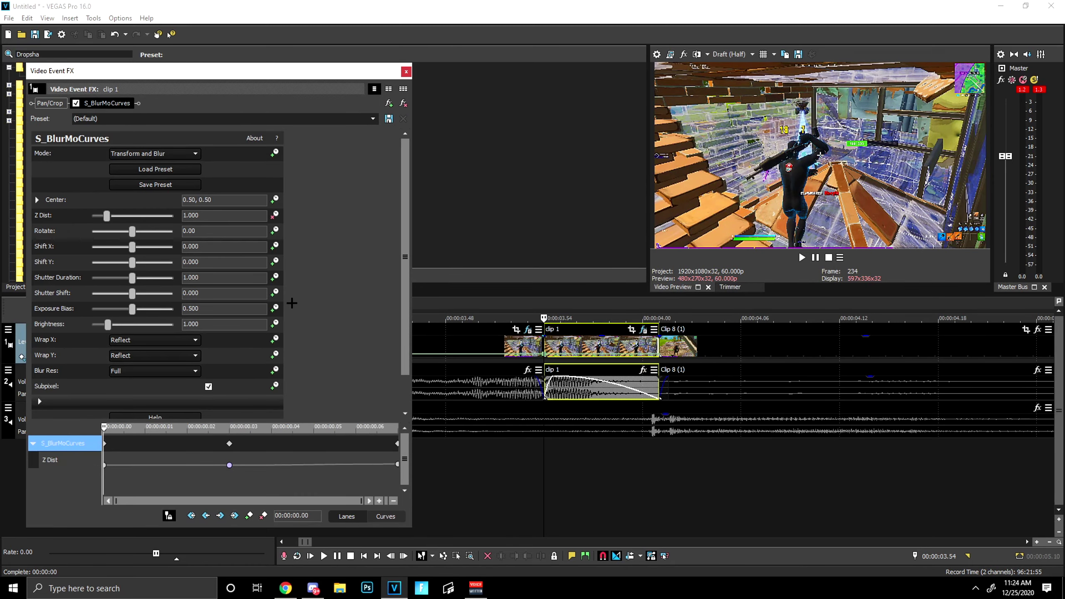
scroll(399, 265, down, 1)
click(406, 71)
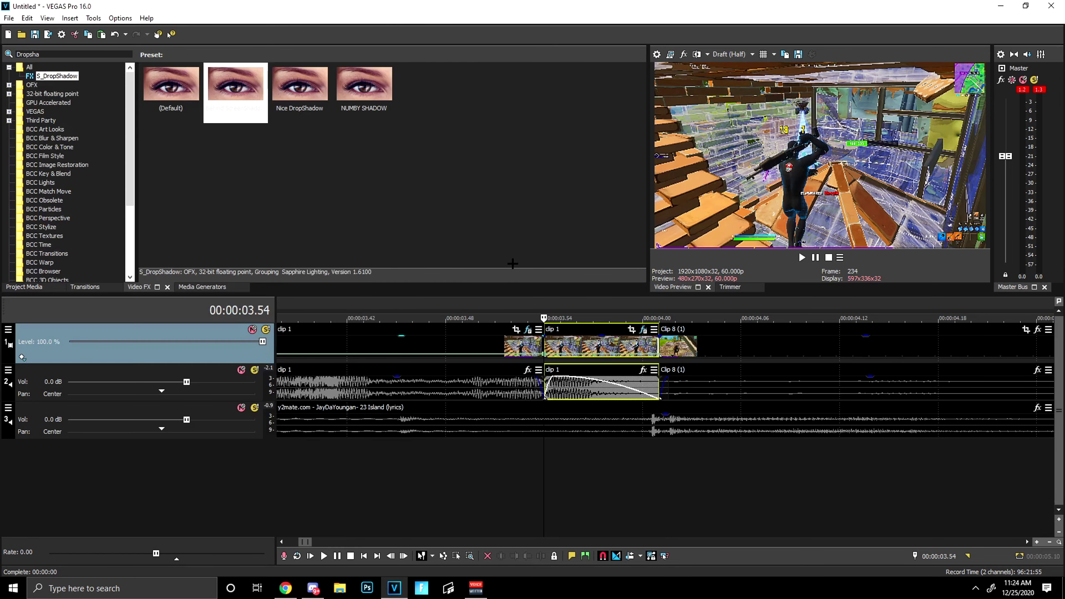
Step: Split Clip 8 (1) at 00:00:04.08, seven frames after its start
click(542, 344)
click(554, 347)
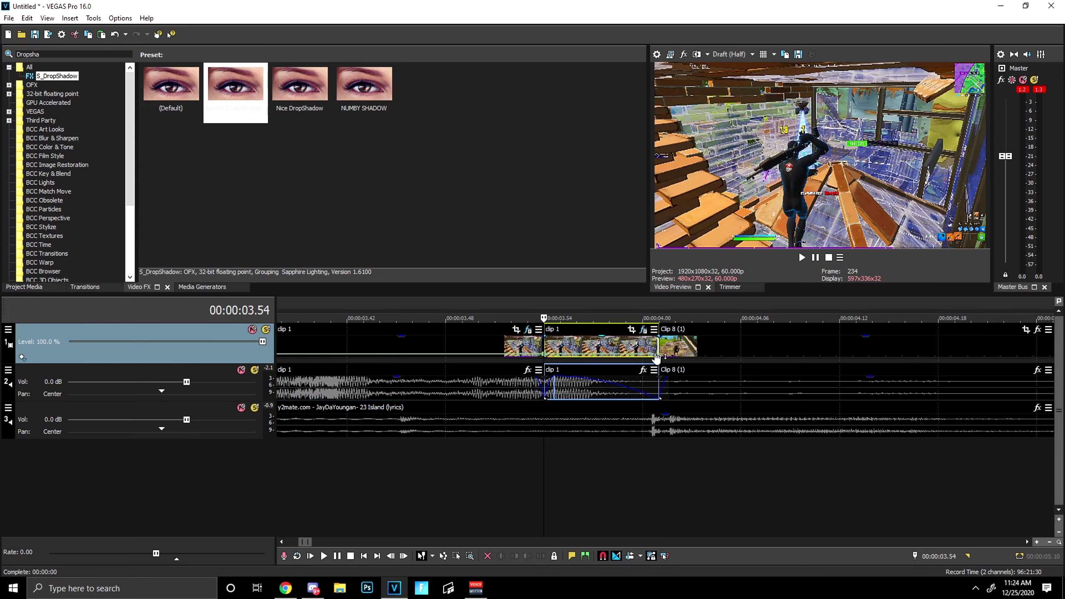
click(659, 347)
click(657, 346)
click(668, 345)
click(662, 345)
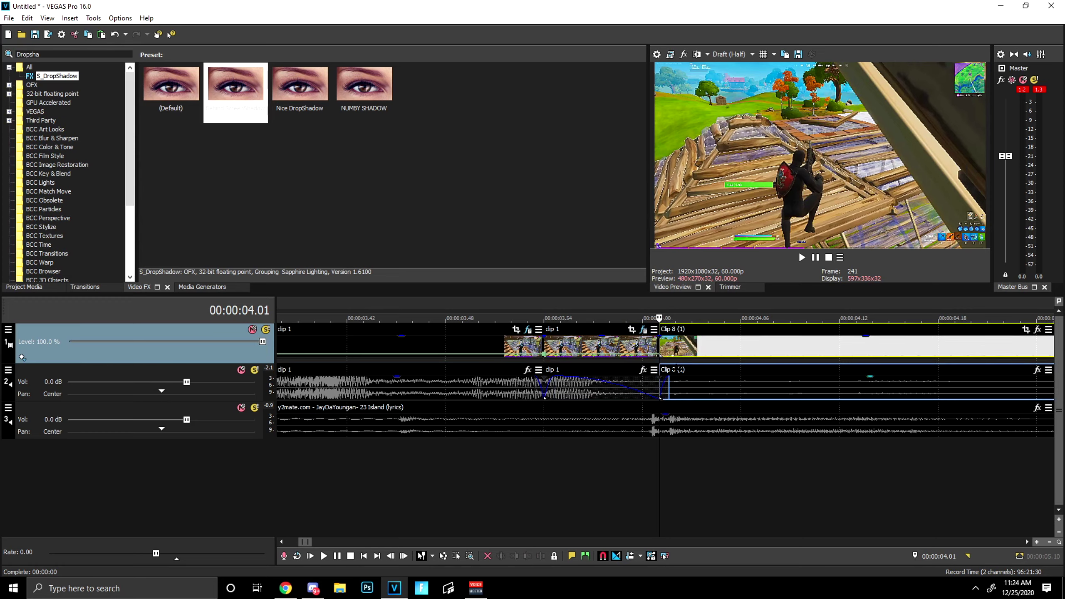
key(Right)
key(Right)
key(Right)
key(Right)
key(Right)
key(Right)
key(Right)
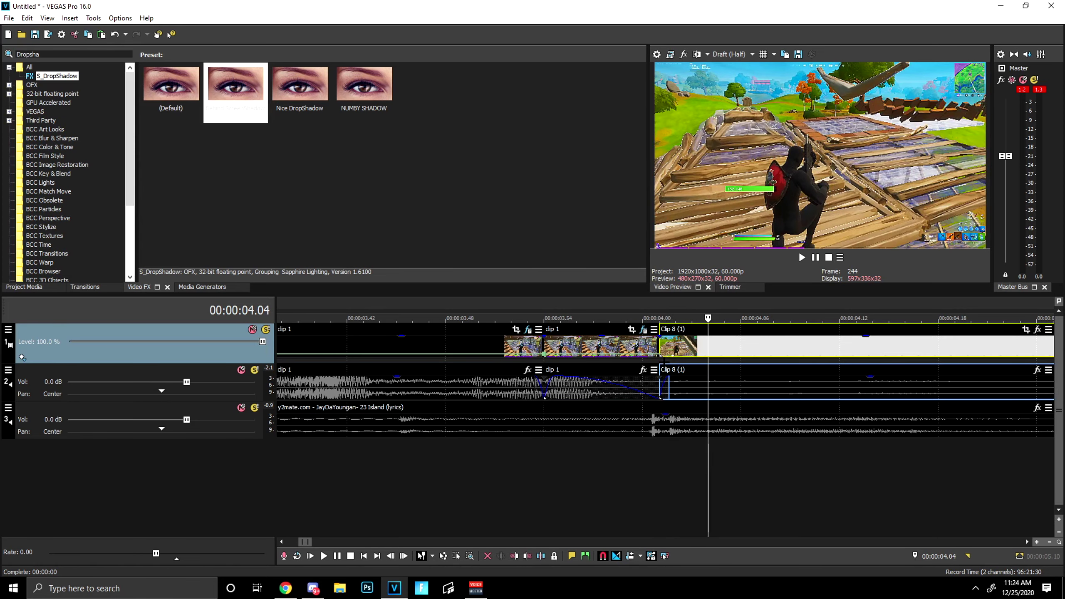
key(s)
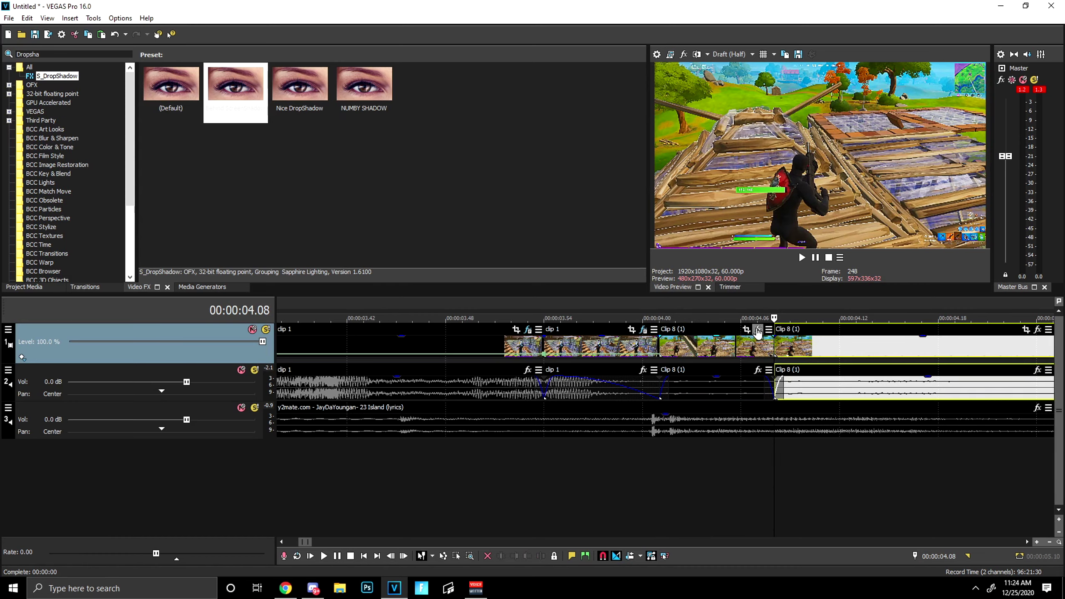
Step: Add the Zynx Zoom In (B) effect chain to the short first segment of Clip 8 (1)
click(757, 330)
double_click(279, 256)
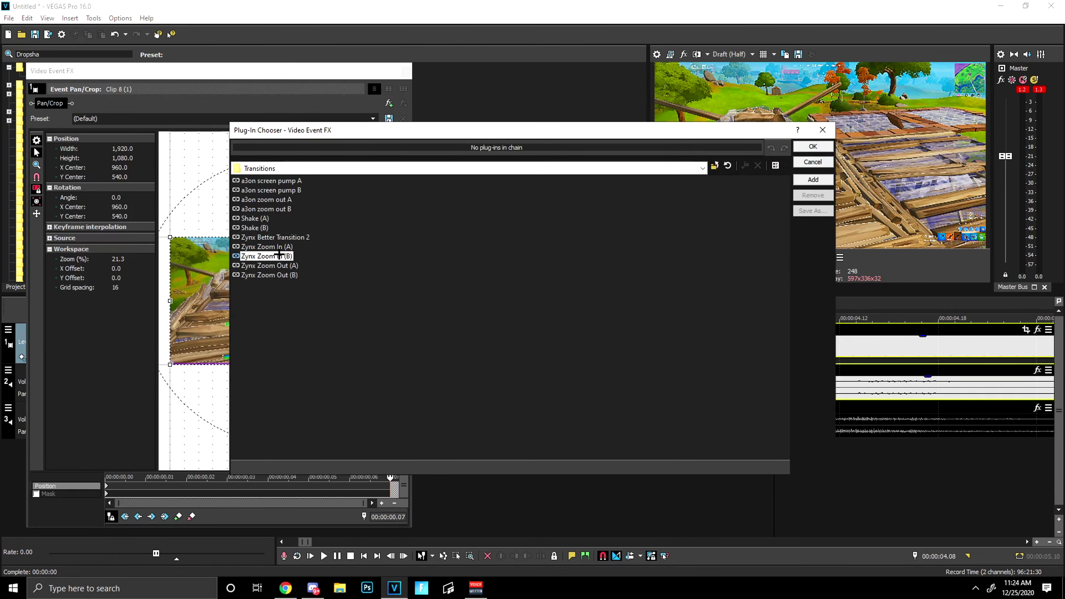
click(822, 146)
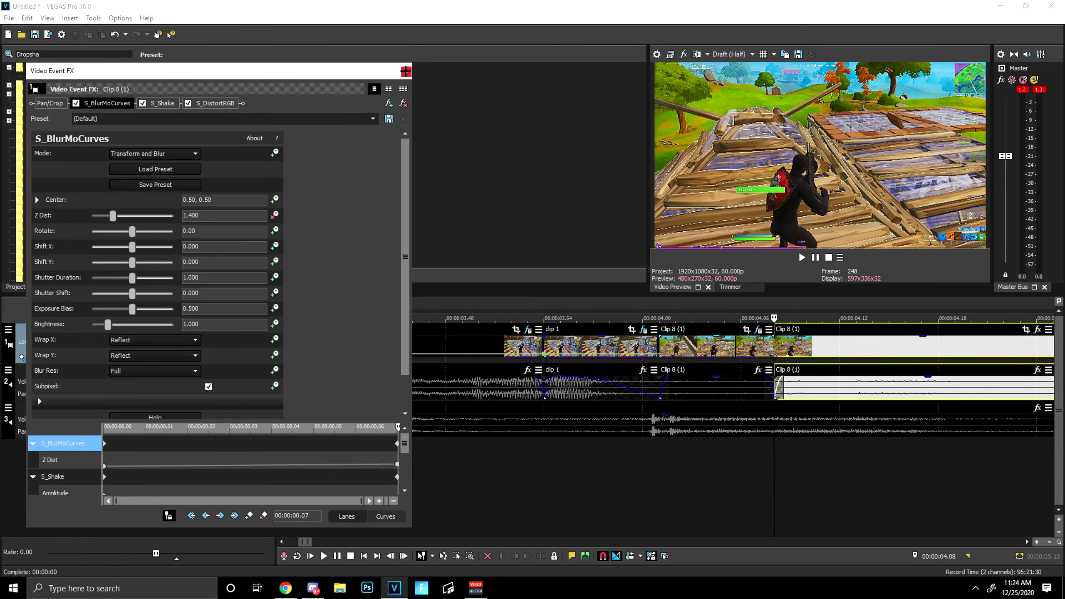
click(406, 72)
Step: Play back the zoom transition from clip 1 into Clip 8 (1) and the gameplay that follows it
click(516, 461)
key(space)
key(space)
key(space)
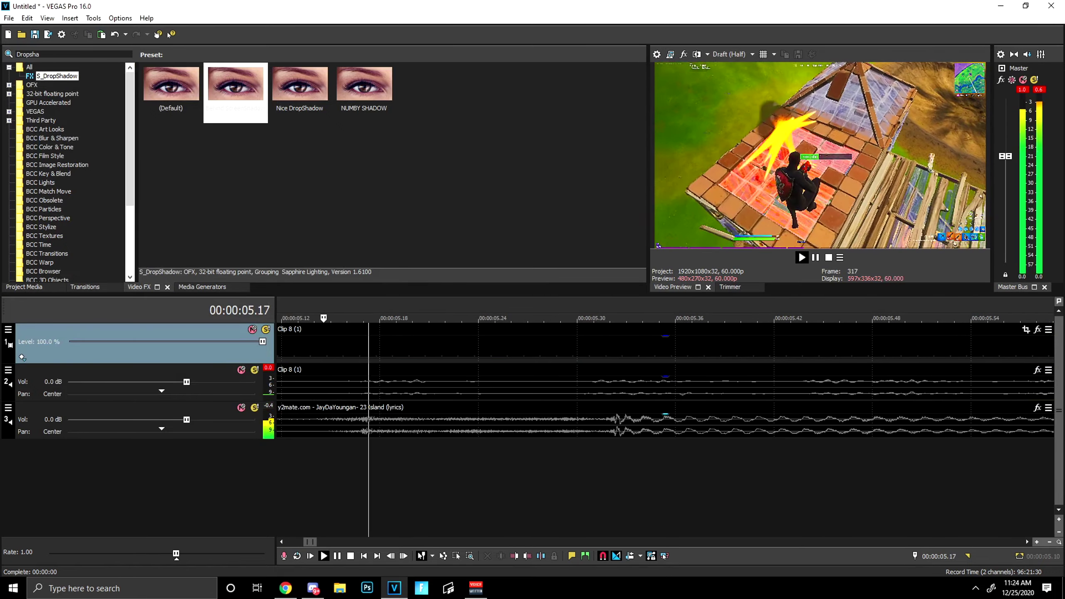
key(space)
scroll(524, 459, down, 3)
key(space)
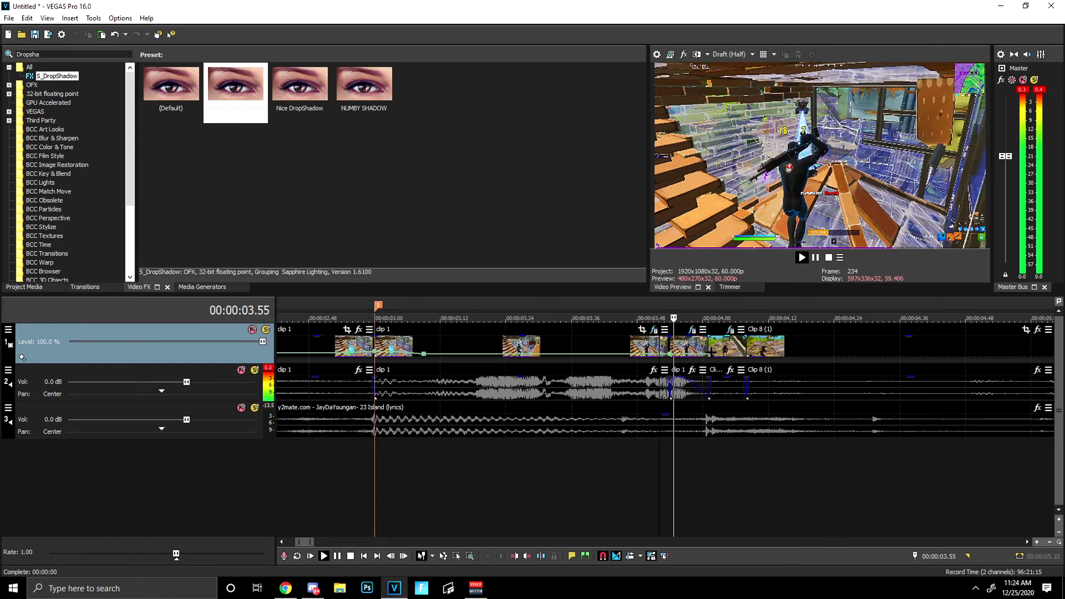
key(space)
click(506, 346)
key(space)
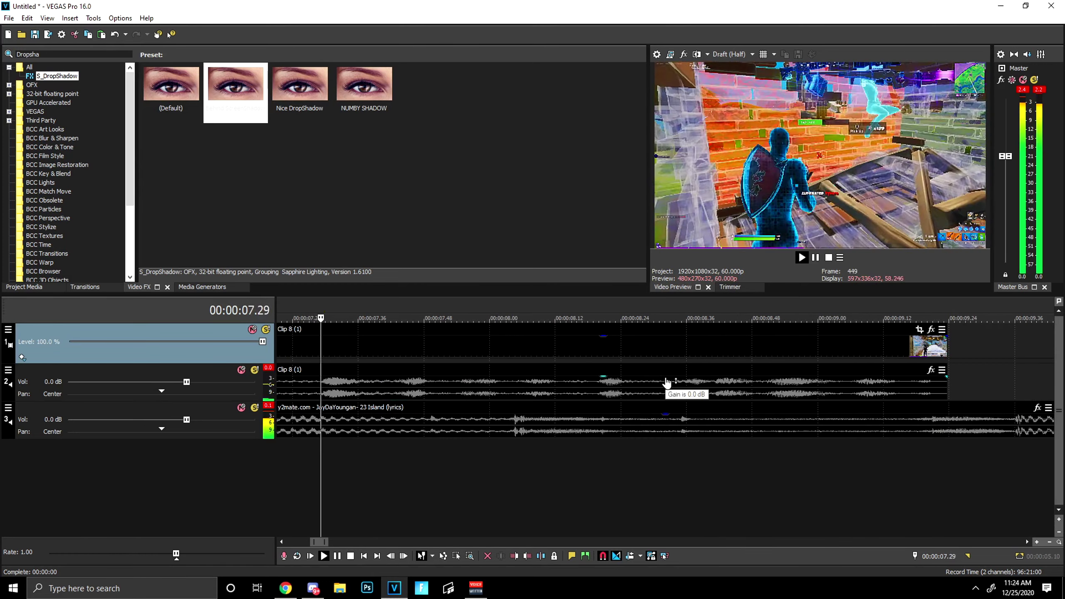
scroll(555, 360, down, 4)
key(space)
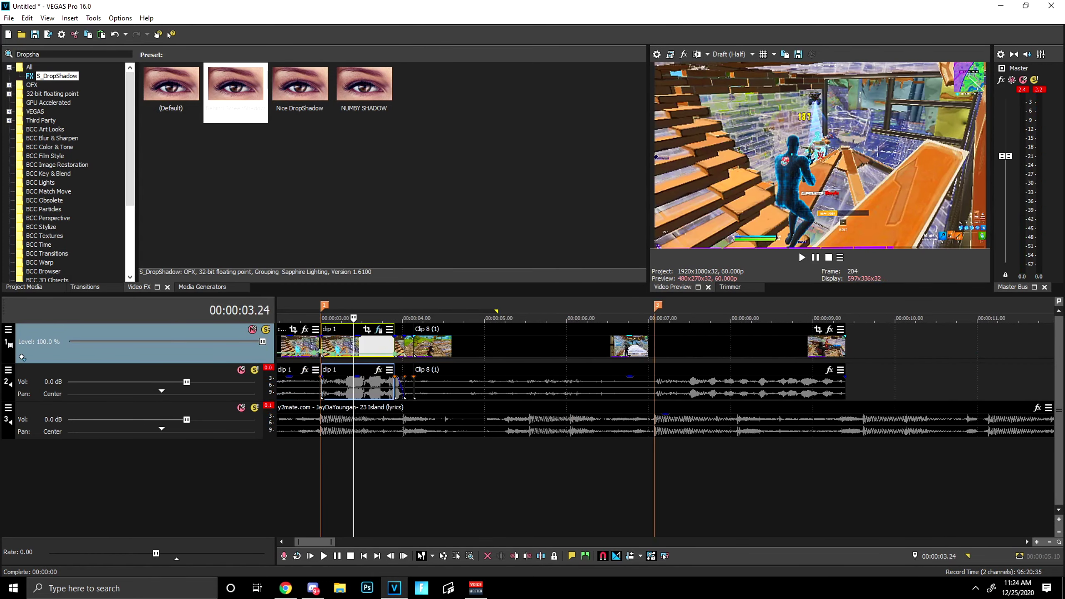
Step: Trim the end of the long Clip 8 (1) segment back to the song beat at 00:00:08.05
click(592, 347)
click(647, 350)
click(655, 349)
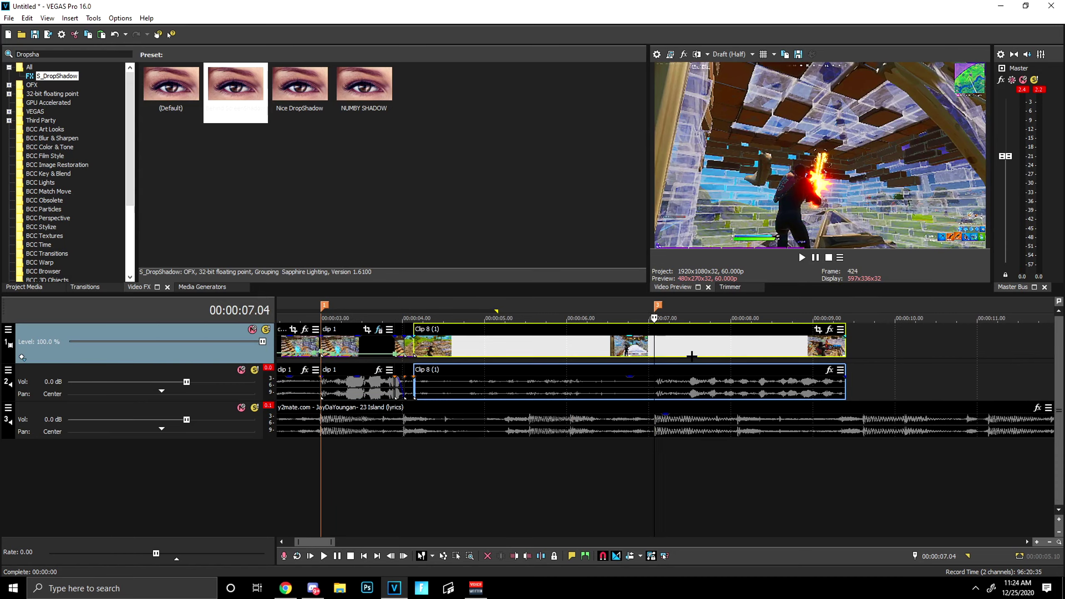
key(space)
key(space)
click(692, 420)
click(739, 429)
scroll(739, 429, up, 4)
click(652, 427)
scroll(652, 426, down, 4)
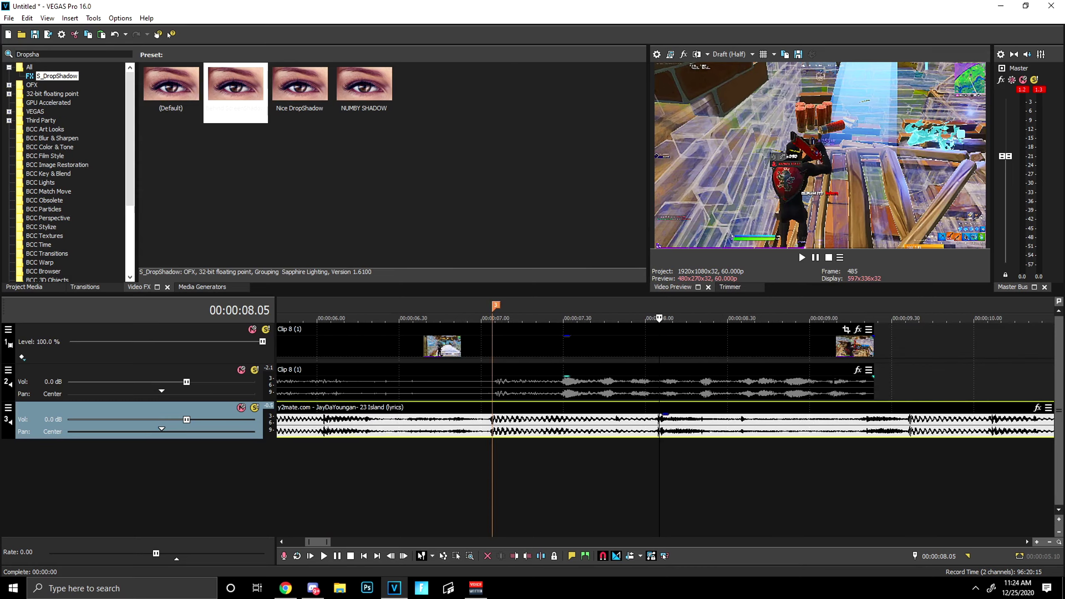
drag(870, 347, 659, 347)
Step: Insert a velocity envelope on the long Clip 8 (1) segment and split the clip at the 00:00:07.04 marker
click(493, 348)
right_click(494, 349)
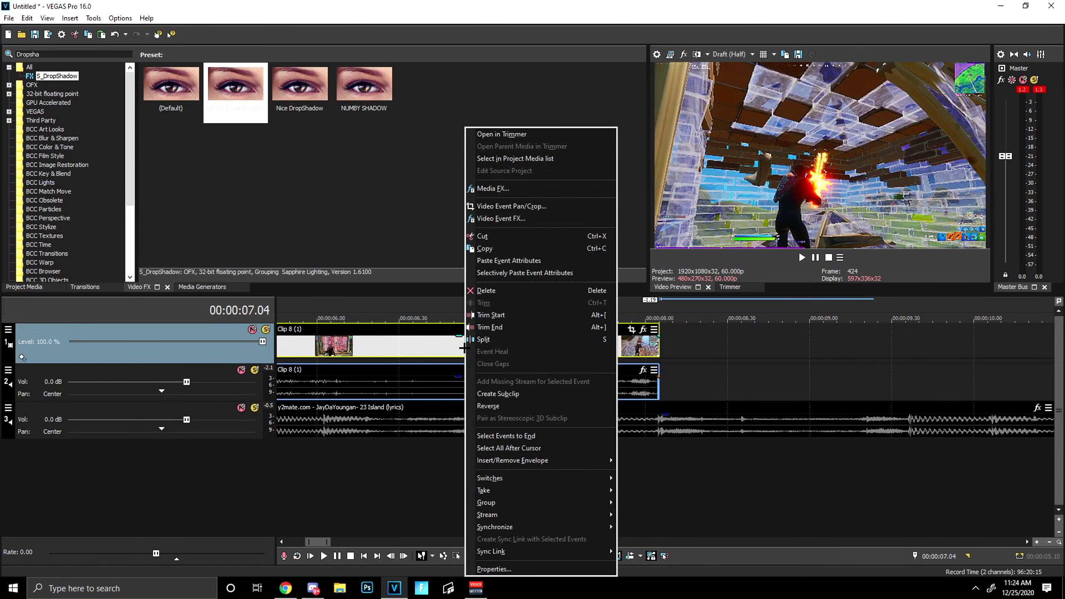
mouse_move(549, 459)
click(642, 459)
scroll(527, 360, down, 3)
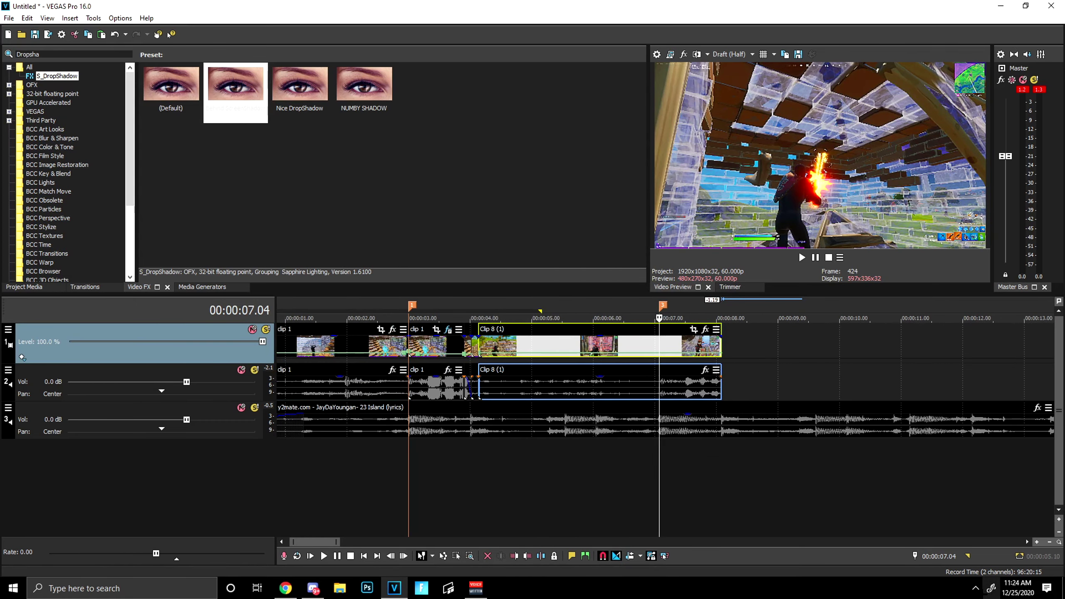
click(976, 589)
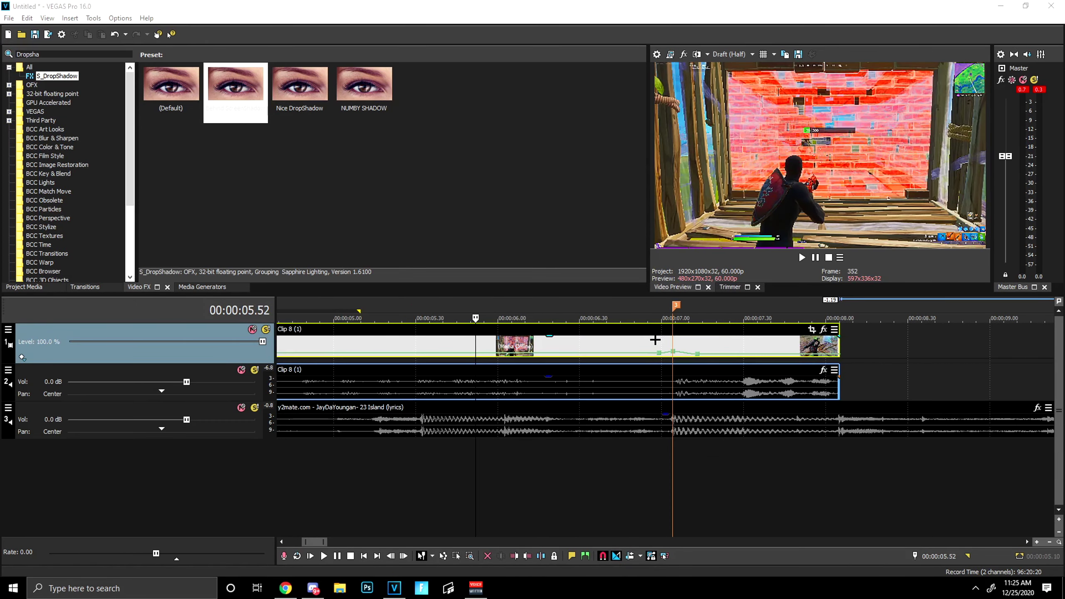
click(675, 344)
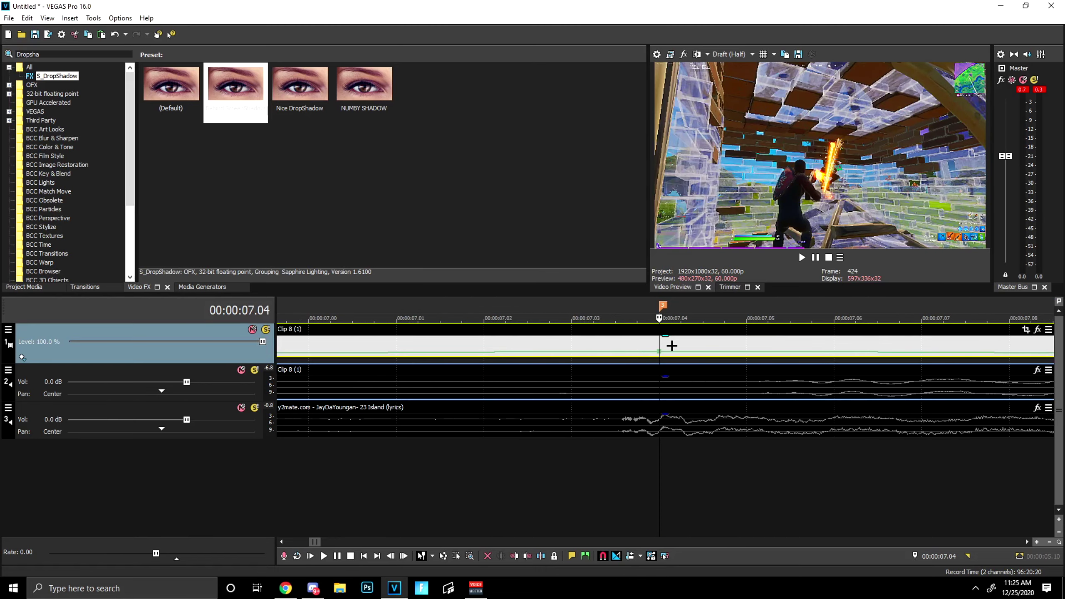
scroll(671, 345, down, 3)
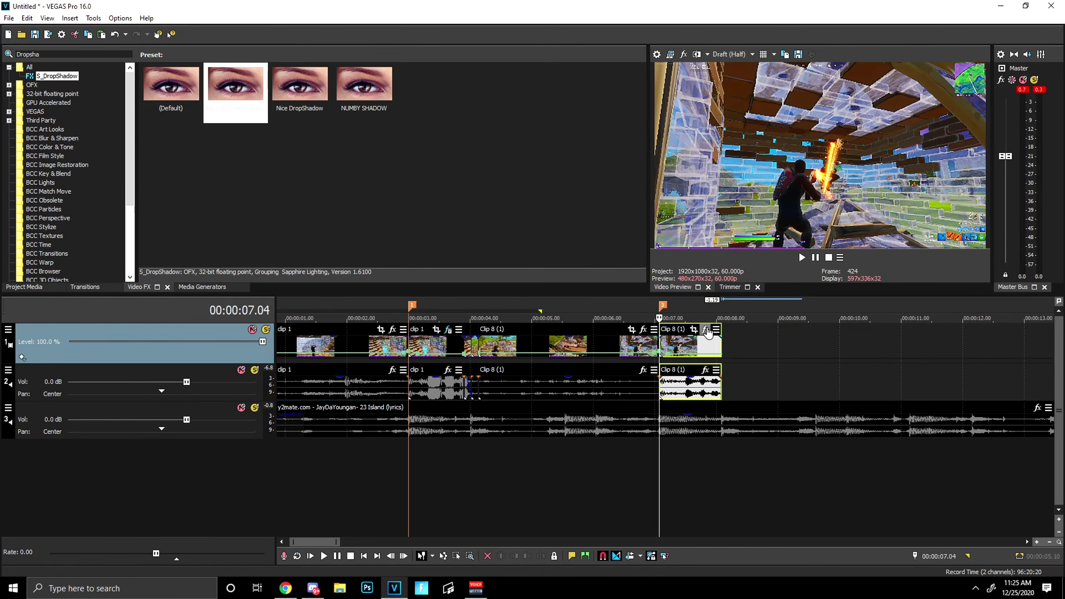
scroll(714, 332, up, 3)
click(767, 329)
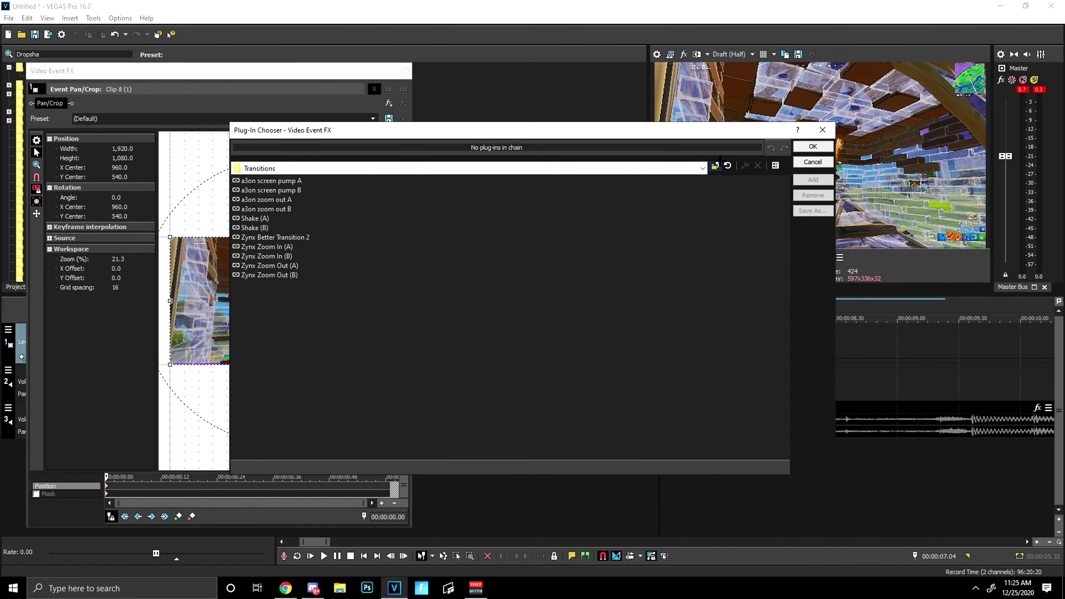
click(714, 165)
click(797, 162)
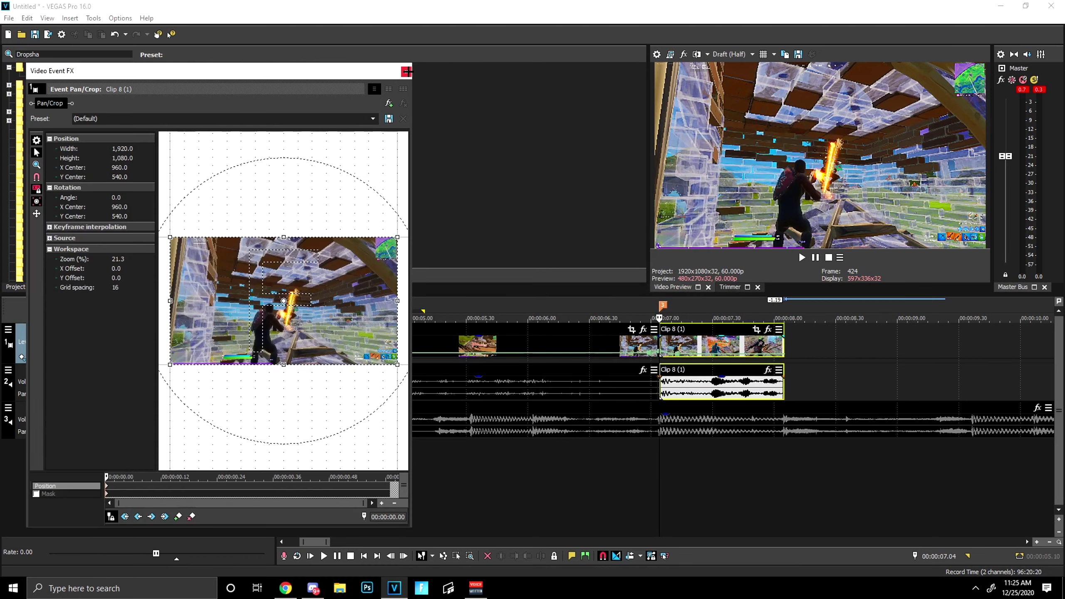
click(407, 72)
Step: Add the Clean Shake + Flicker effect chain from Filter Packages to the Clip 8 (1) segment that starts at 00:00:07.04
scroll(390, 312, down, 3)
click(397, 343)
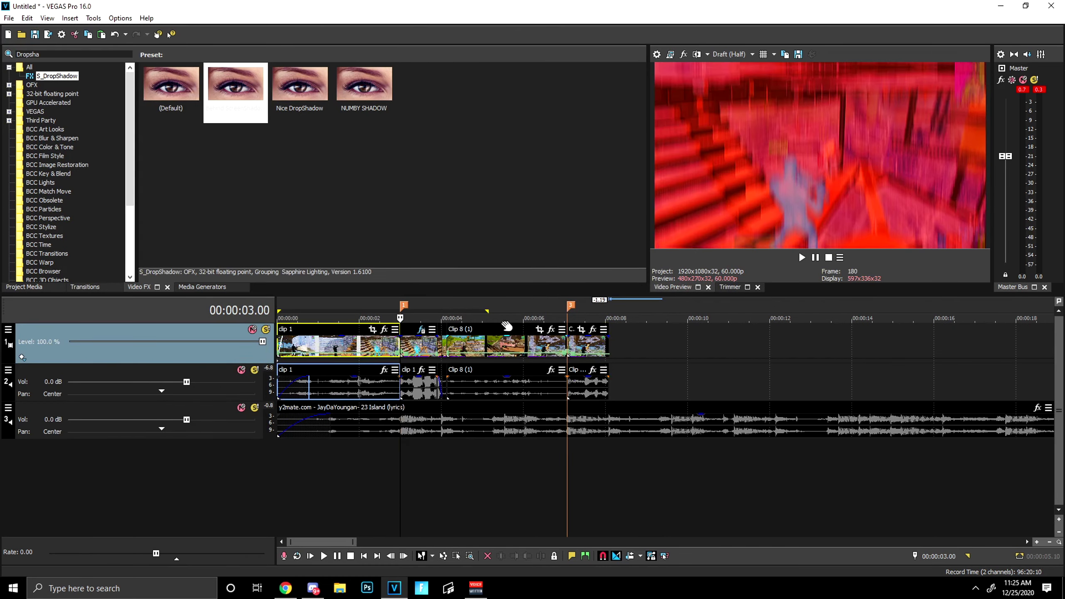
click(574, 343)
click(570, 343)
scroll(569, 343, up, 2)
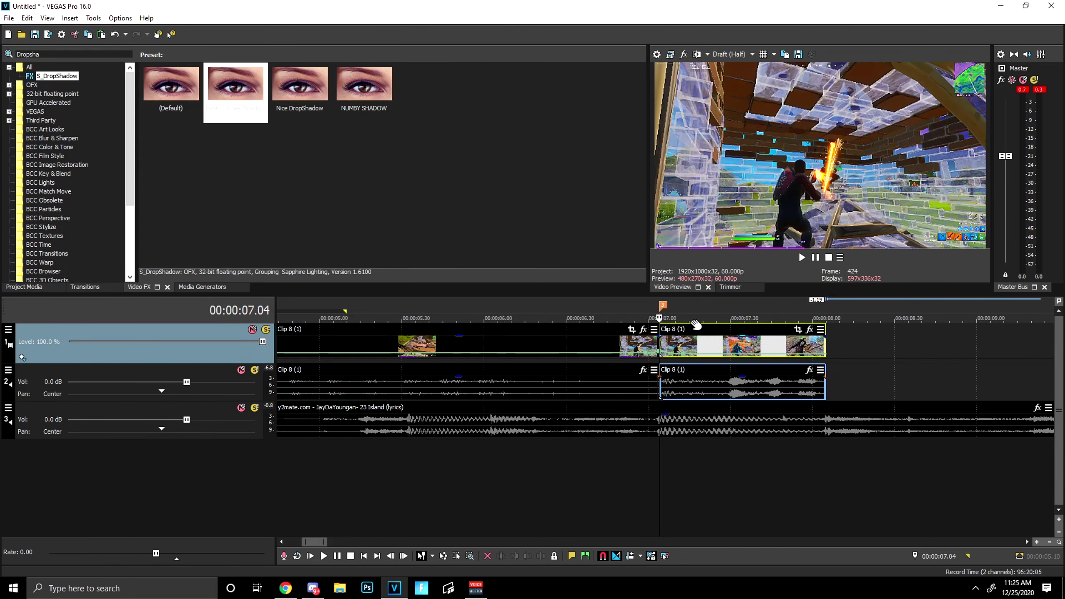
click(806, 330)
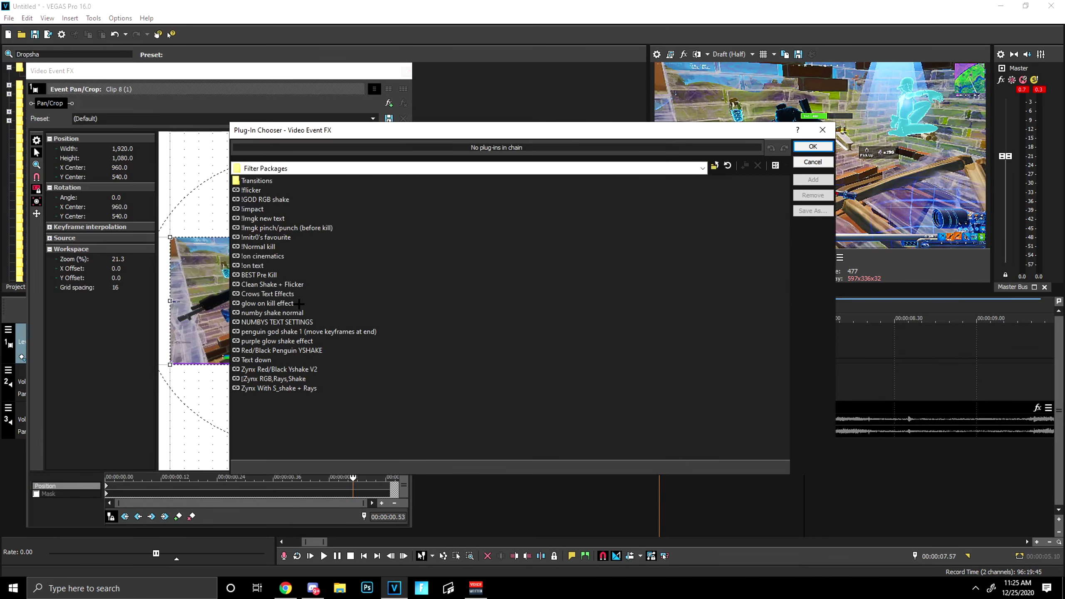
double_click(272, 284)
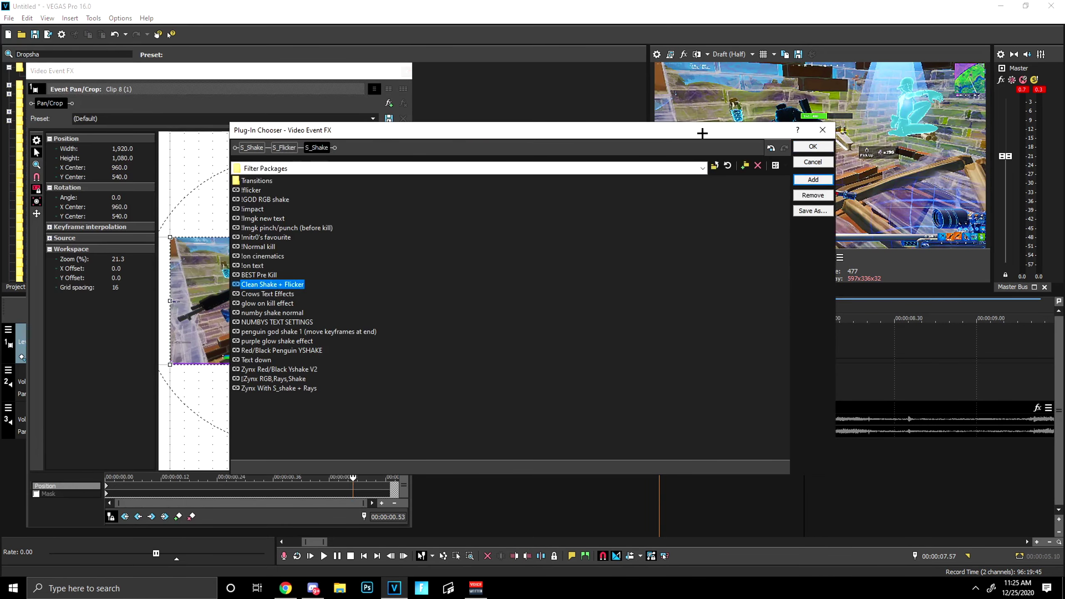
click(813, 146)
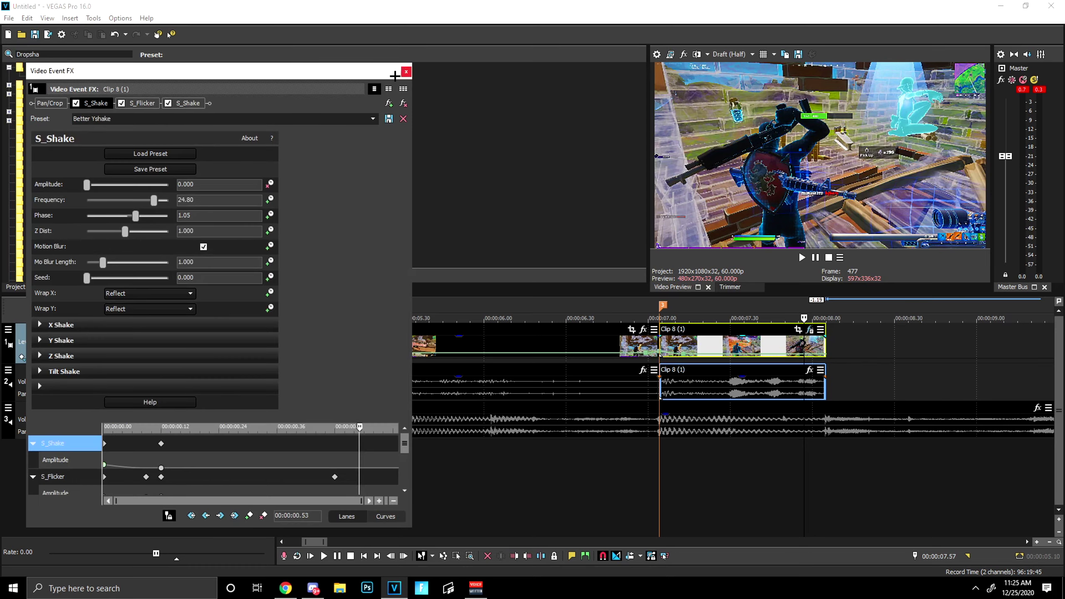
Step: Examine the S_Flicker and S_Shake settings of the new chain, including the X Shake and Y Shake parameters
click(154, 104)
click(197, 104)
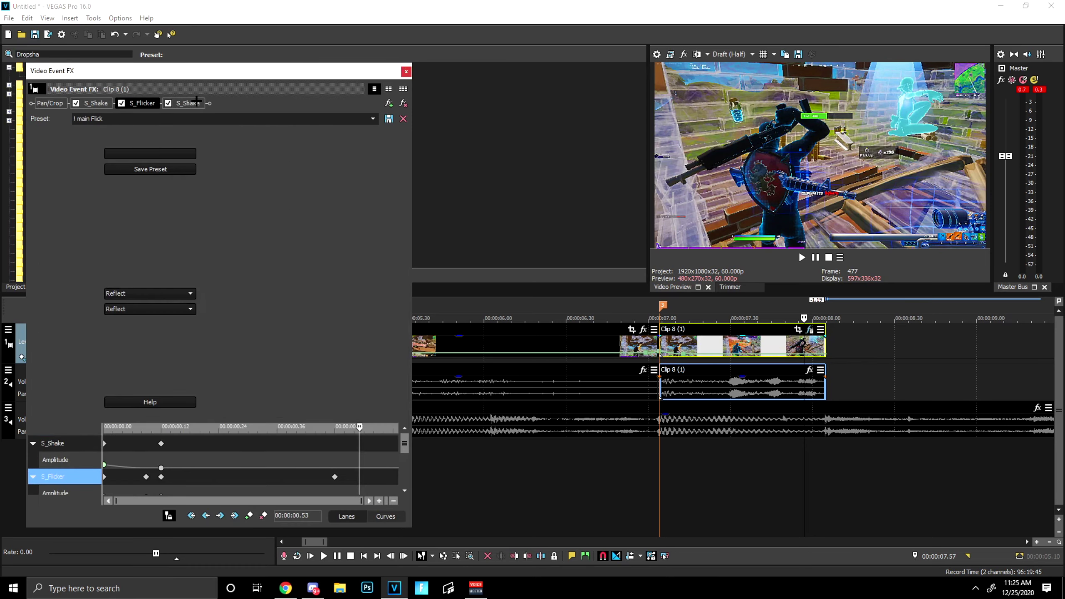
click(129, 104)
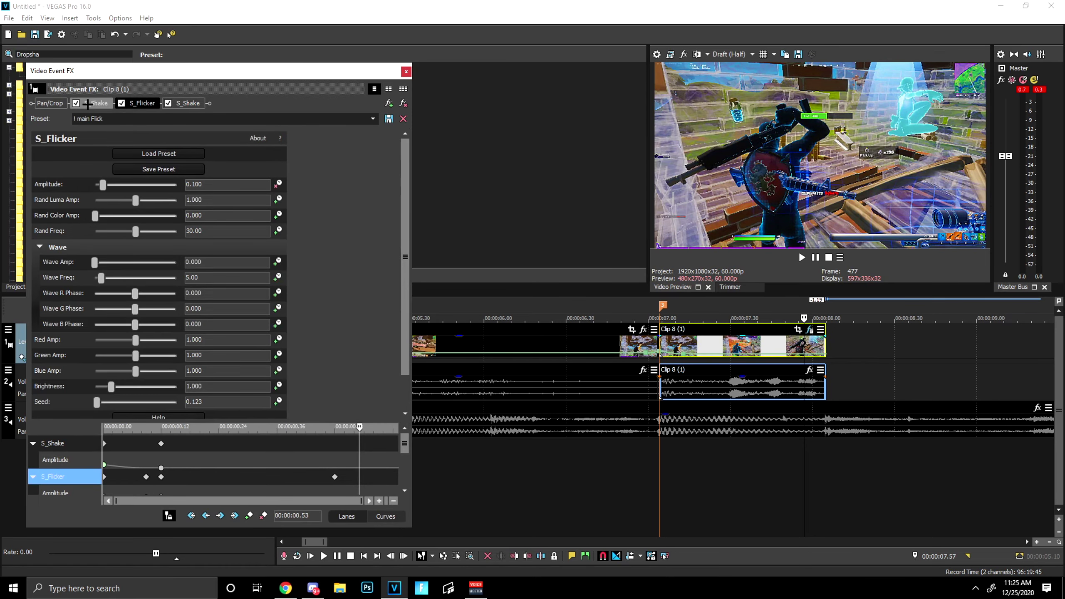
click(101, 104)
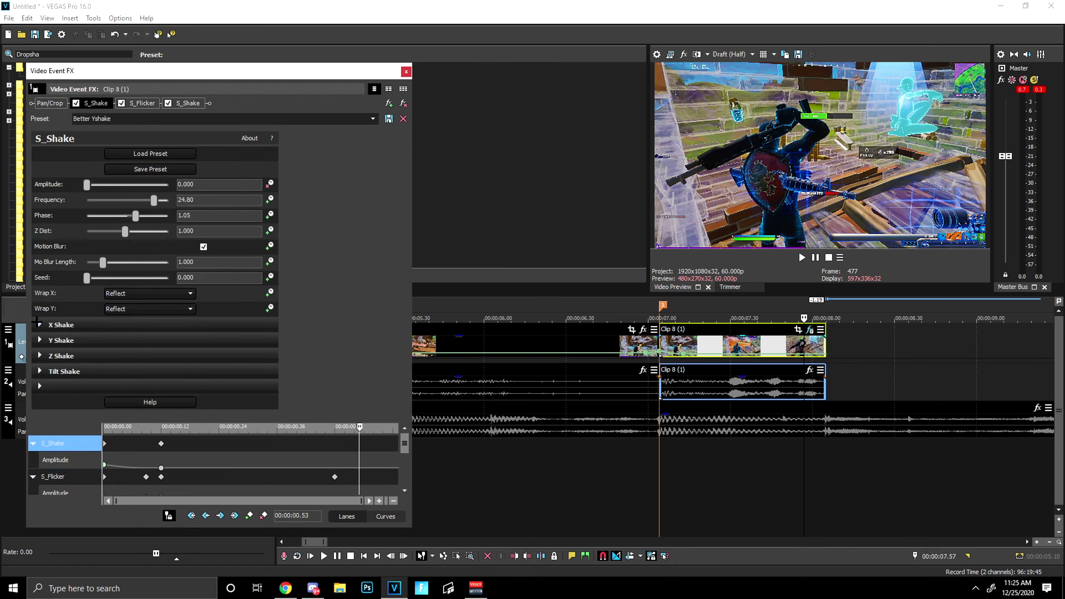
click(39, 324)
scroll(53, 350, down, 2)
scroll(38, 348, up, 3)
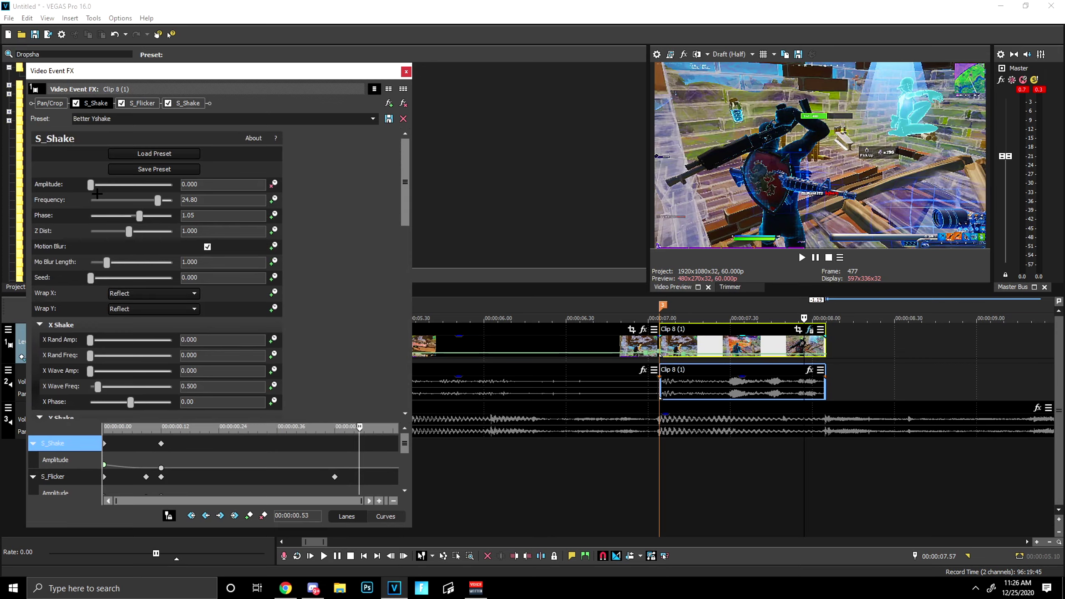
scroll(255, 365, down, 1)
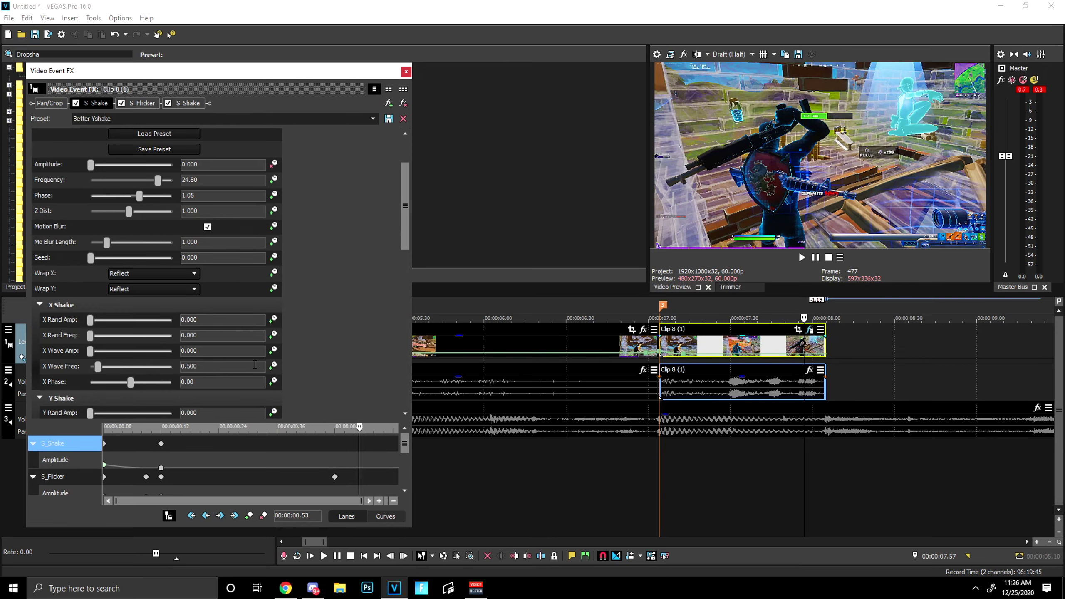
drag(402, 227, 383, 419)
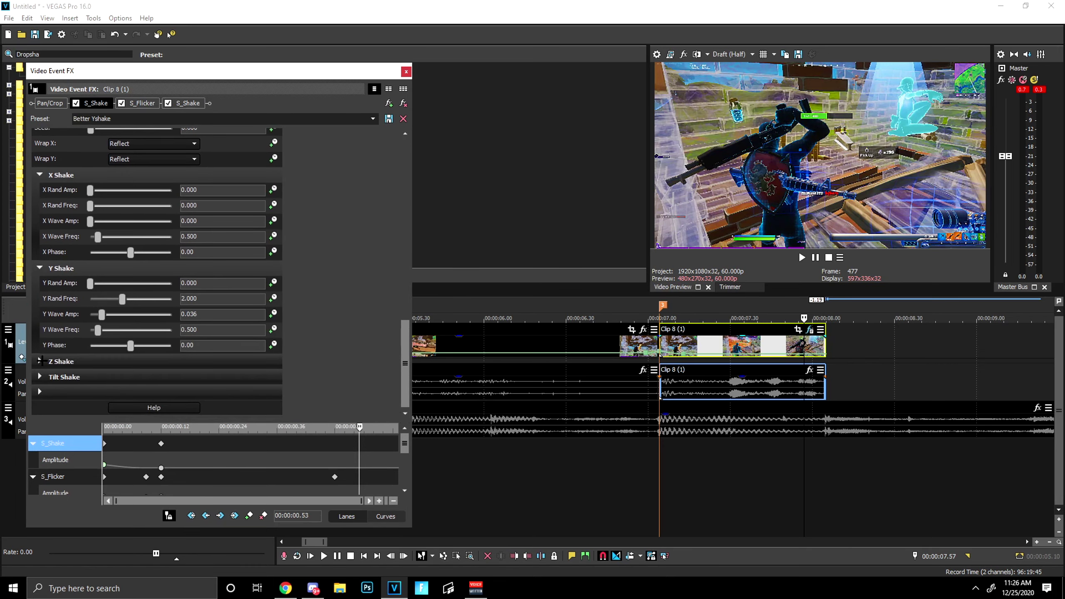
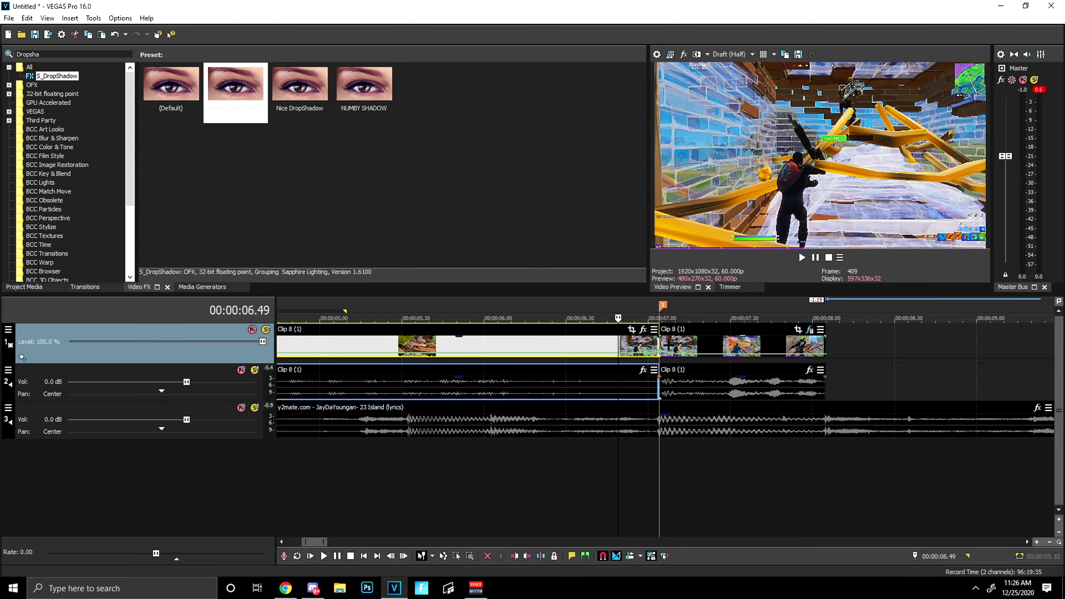
Step: Play and scrub through the Clip 8 (1) segment before the 00:00:07.04 marker to find the next split point
key(space)
key(space)
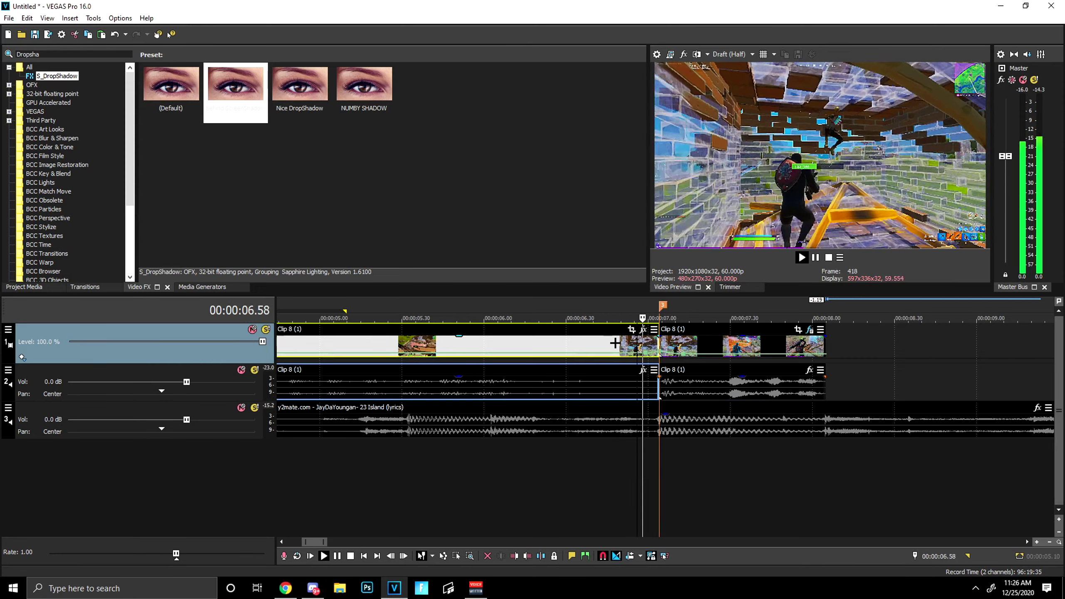
key(space)
click(661, 345)
click(601, 345)
click(578, 344)
click(541, 343)
click(558, 343)
click(563, 342)
click(457, 344)
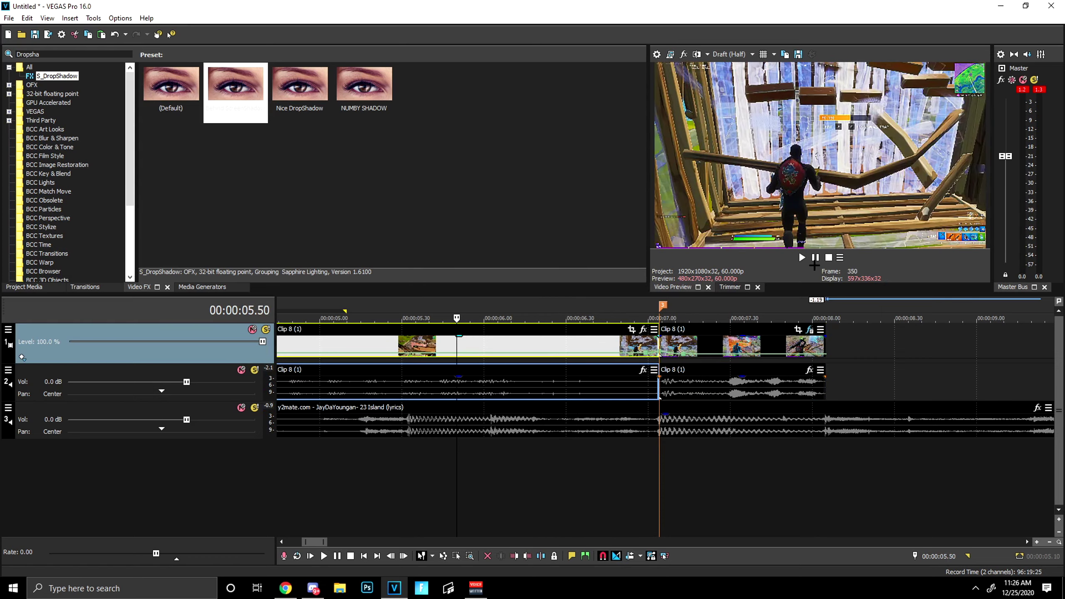
click(801, 257)
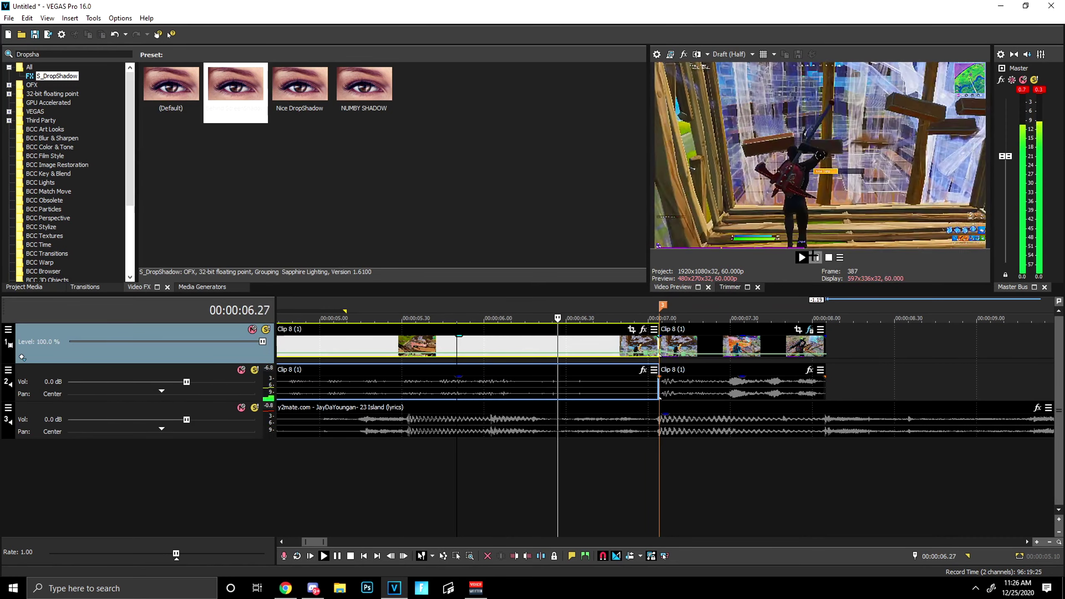
click(815, 257)
Step: Split the Clip 8 (1) segment before the marker at 00:00:06.26
click(585, 339)
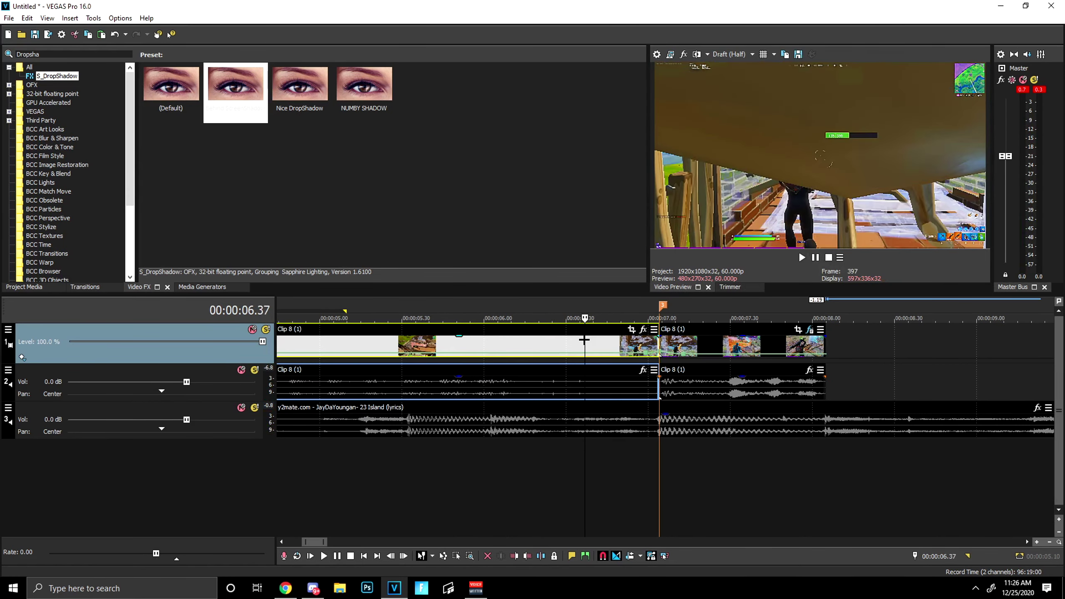
click(569, 345)
click(554, 345)
key(s)
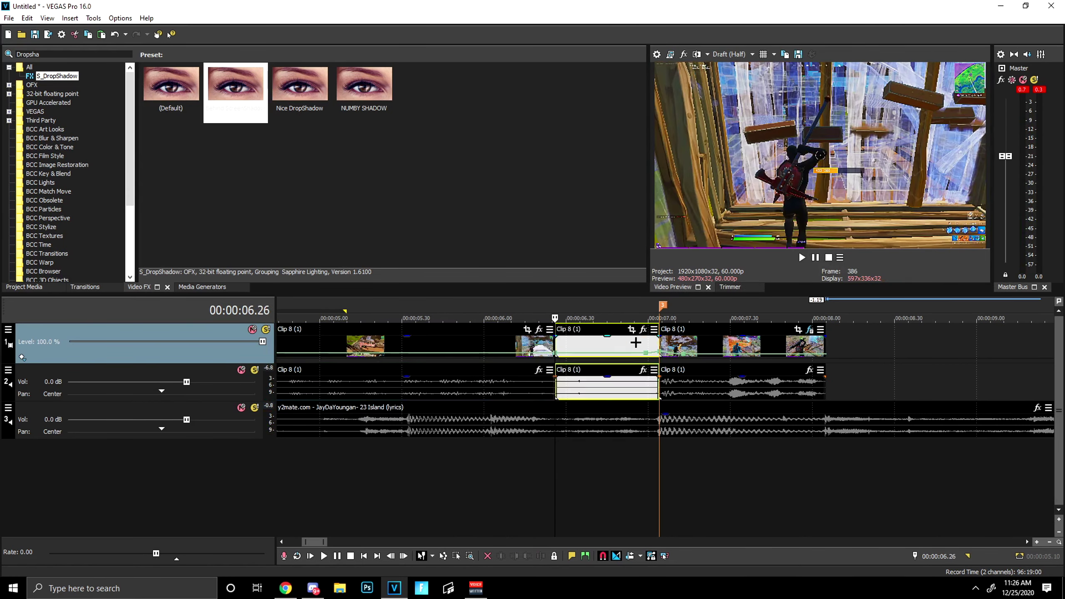
Step: Add a pan/crop keyframe four frames into the Clip 8 (1) segment starting at 00:00:06.26, enlarging the crop frame to 2,400 by 1,350
click(633, 337)
click(553, 341)
click(632, 329)
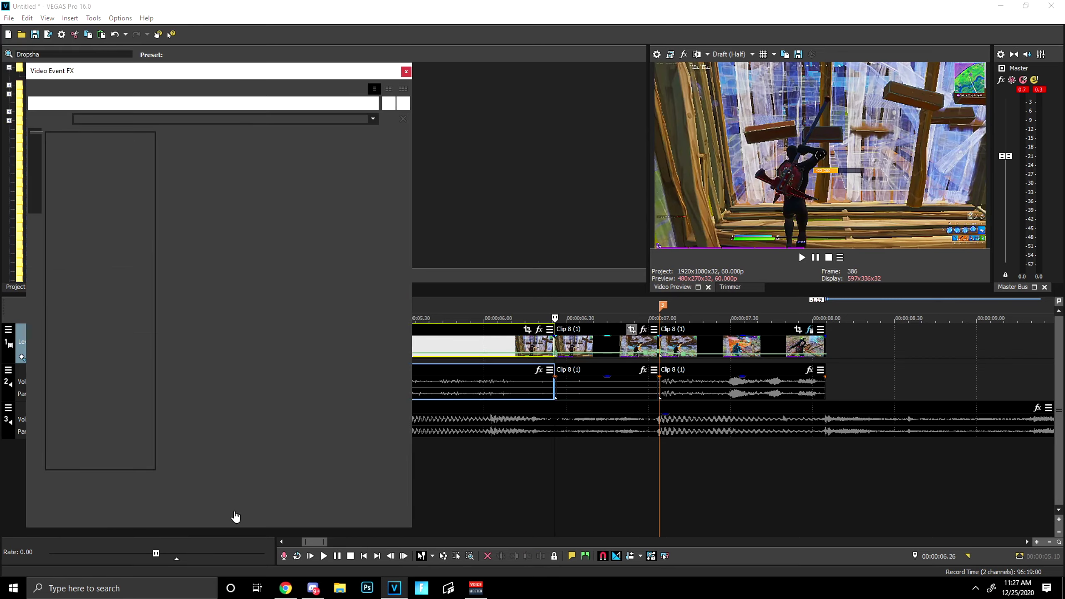
drag(108, 477, 134, 455)
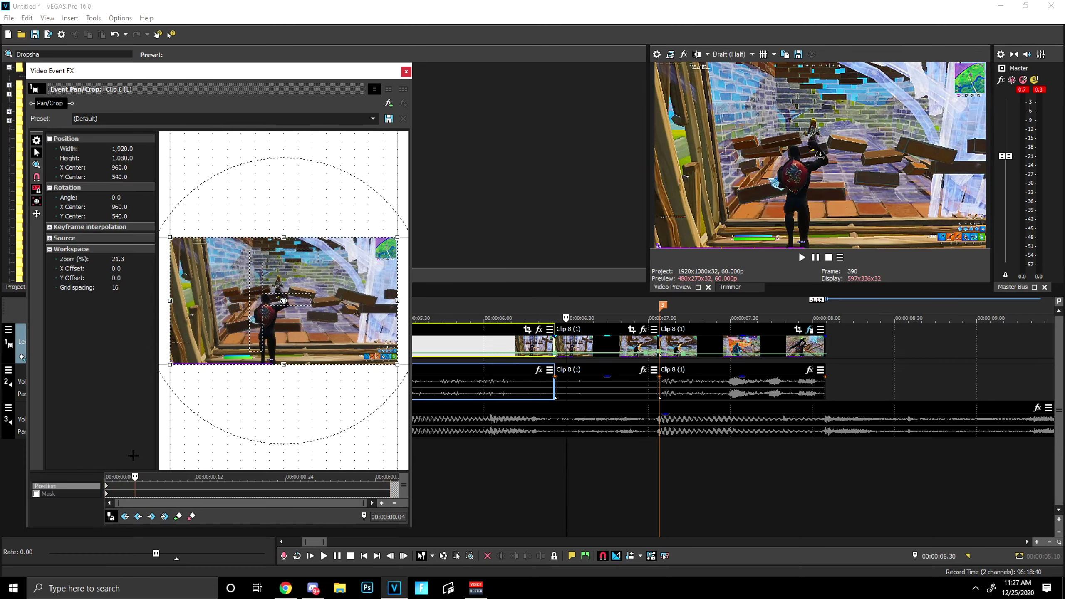
scroll(218, 380, down, 1)
drag(191, 353, 166, 370)
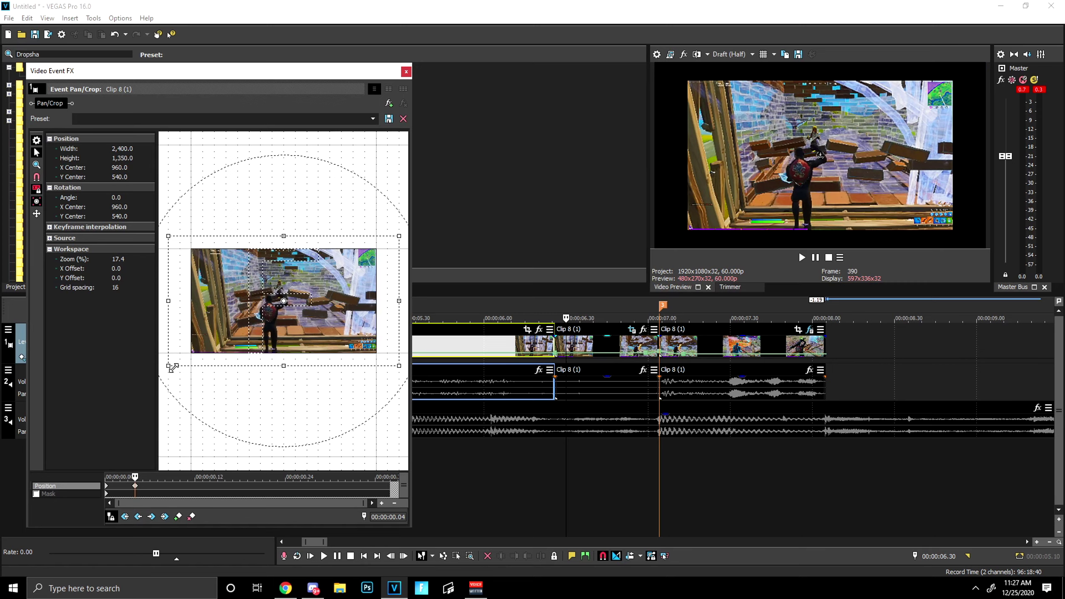
Step: Add a pan/crop keyframe at frame 12 of the segment, enlarging the crop frame to 2,880 by 1,620
drag(129, 480, 199, 468)
drag(168, 366, 145, 379)
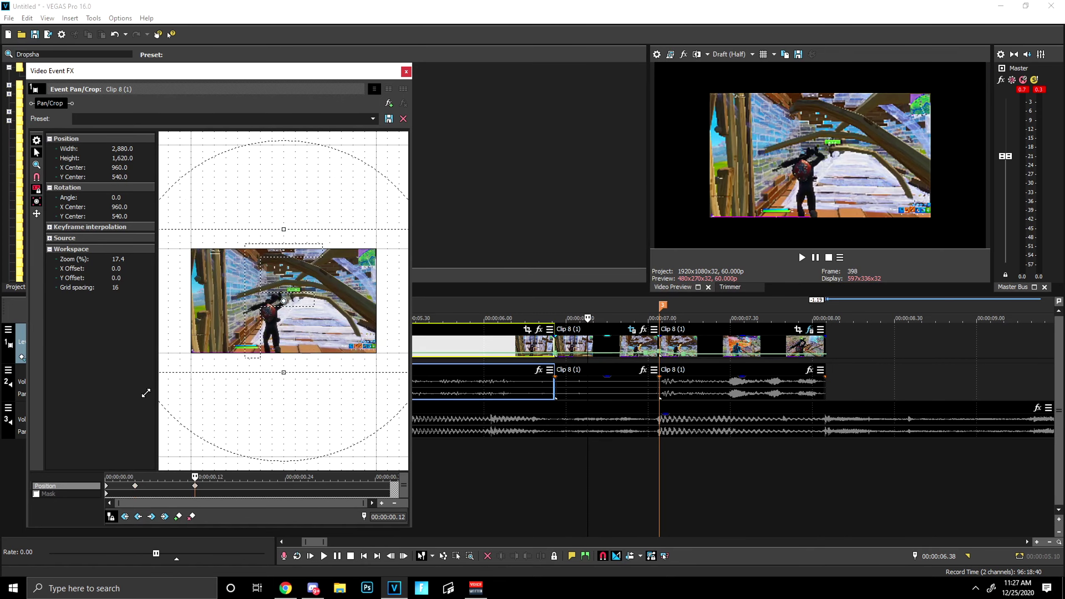
Step: Add pan/crop keyframes at frame 16 with a 2,400 by 1,350 crop and at frame 24 with a 2,880 by 1,620 crop
drag(195, 476, 225, 466)
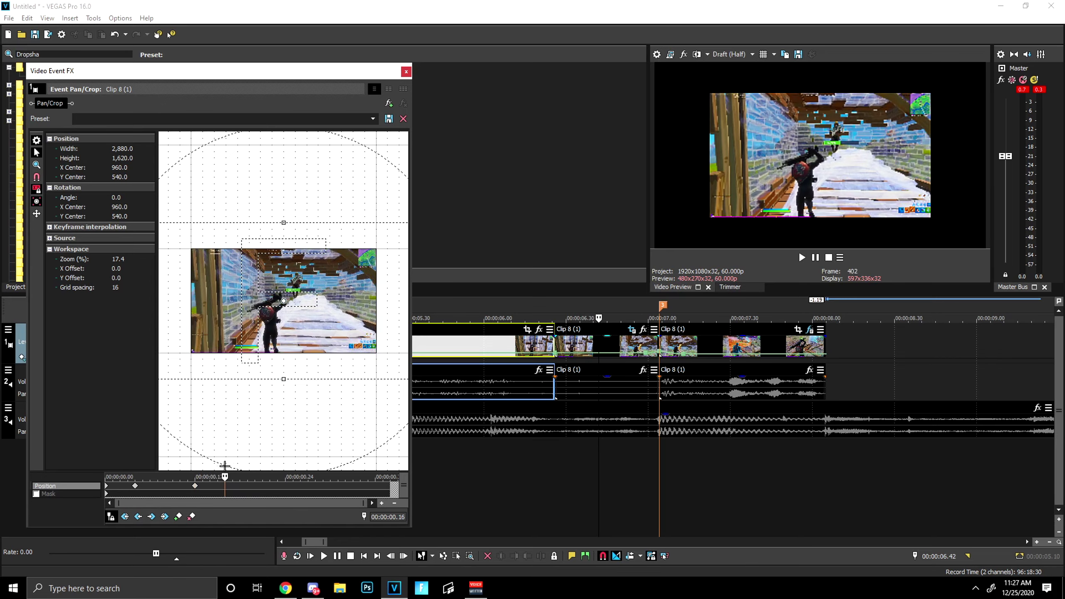
scroll(189, 384, down, 2)
drag(193, 351, 201, 346)
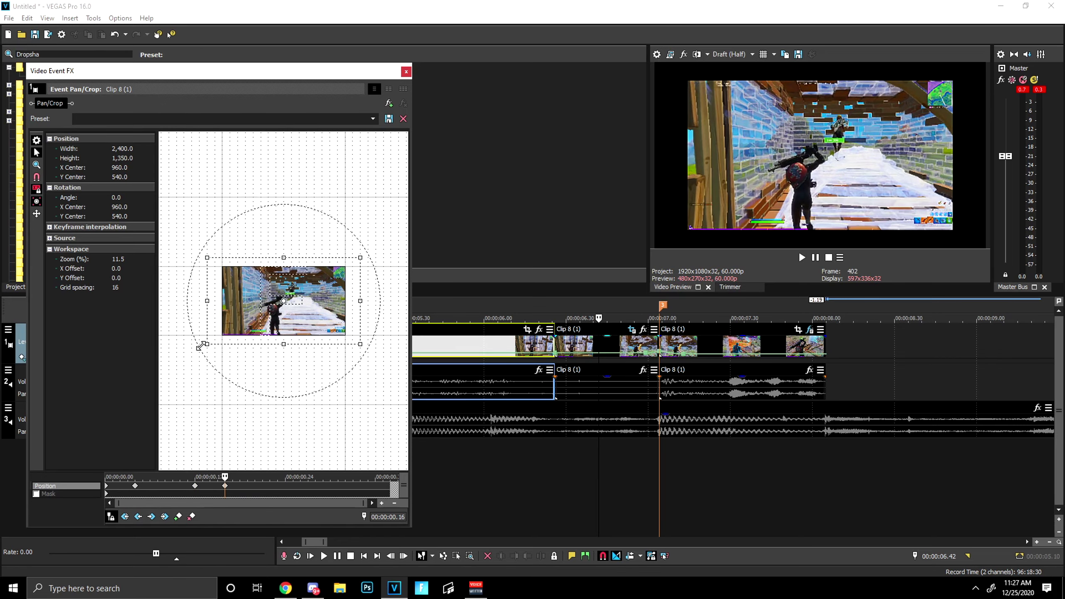
drag(225, 477, 284, 469)
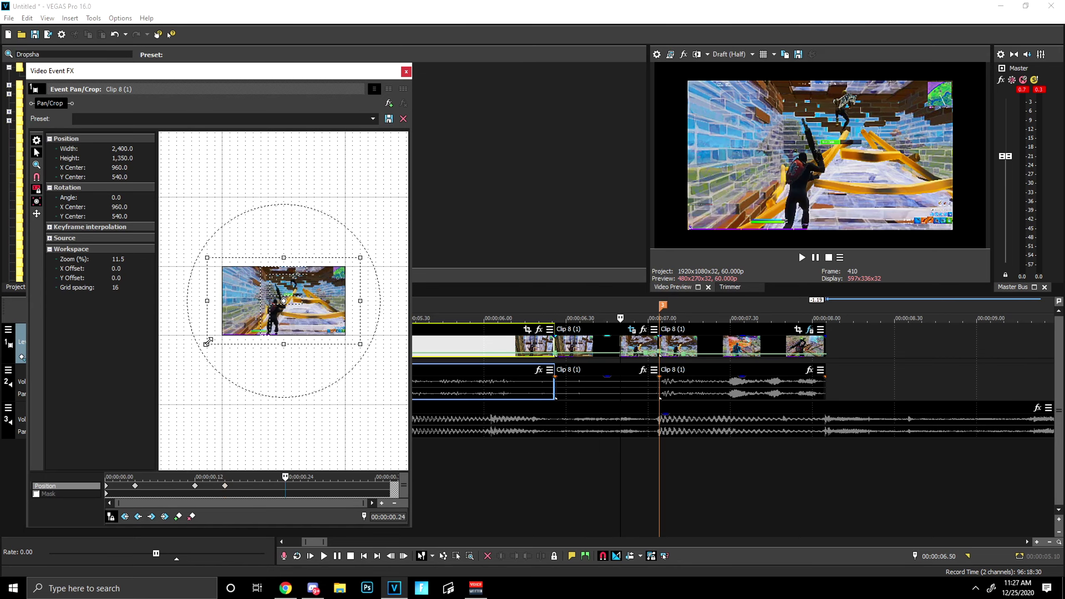
drag(208, 342, 188, 369)
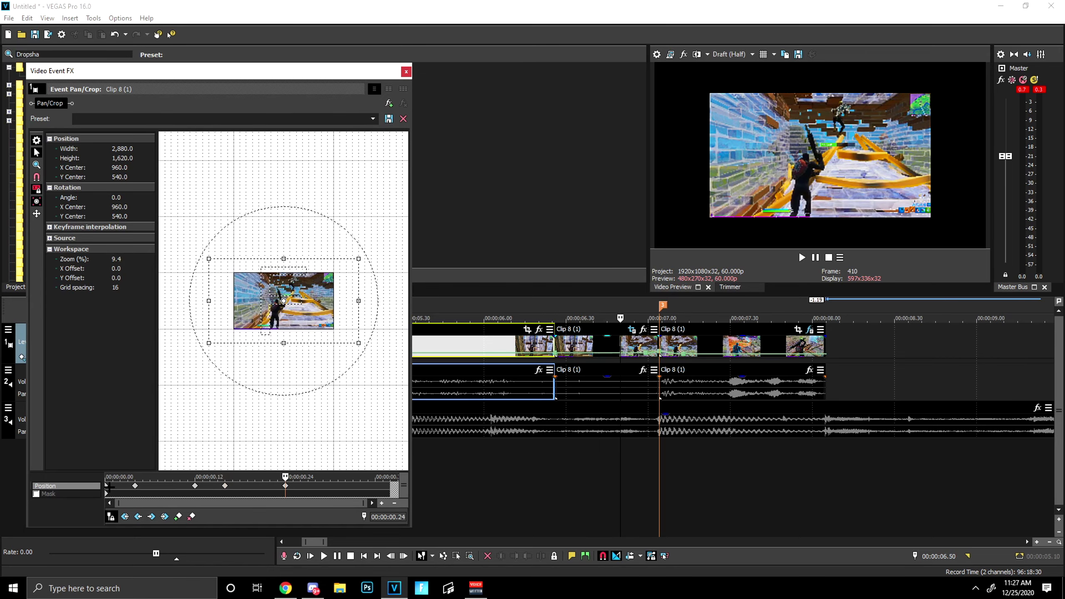
Step: Set the segment's five pan/crop keyframes to Hold interpolation and close the pan/crop settings
click(109, 486)
right_click(285, 486)
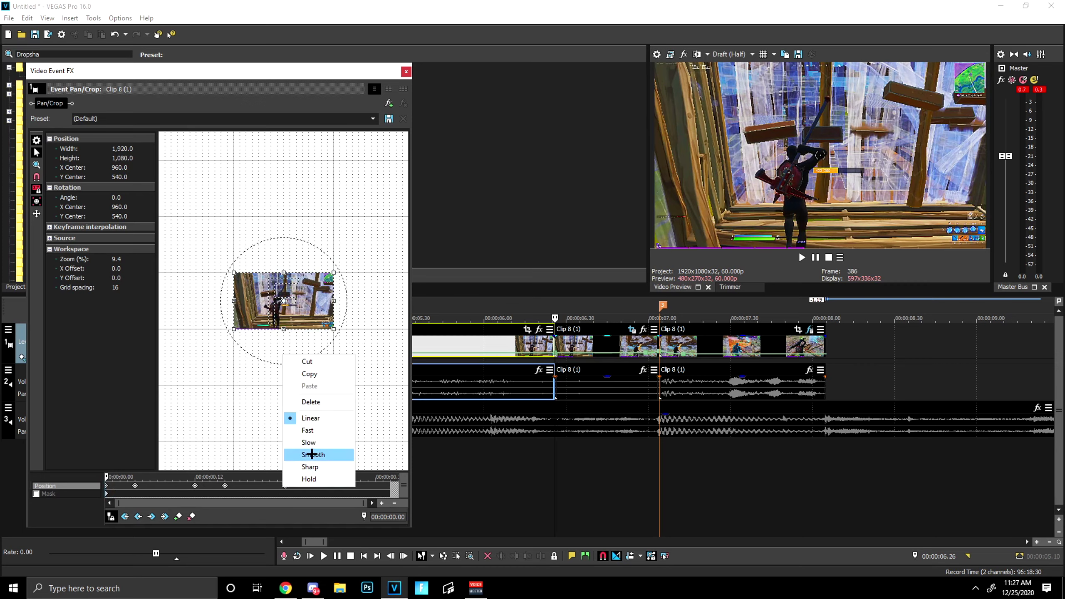
right_click(225, 488)
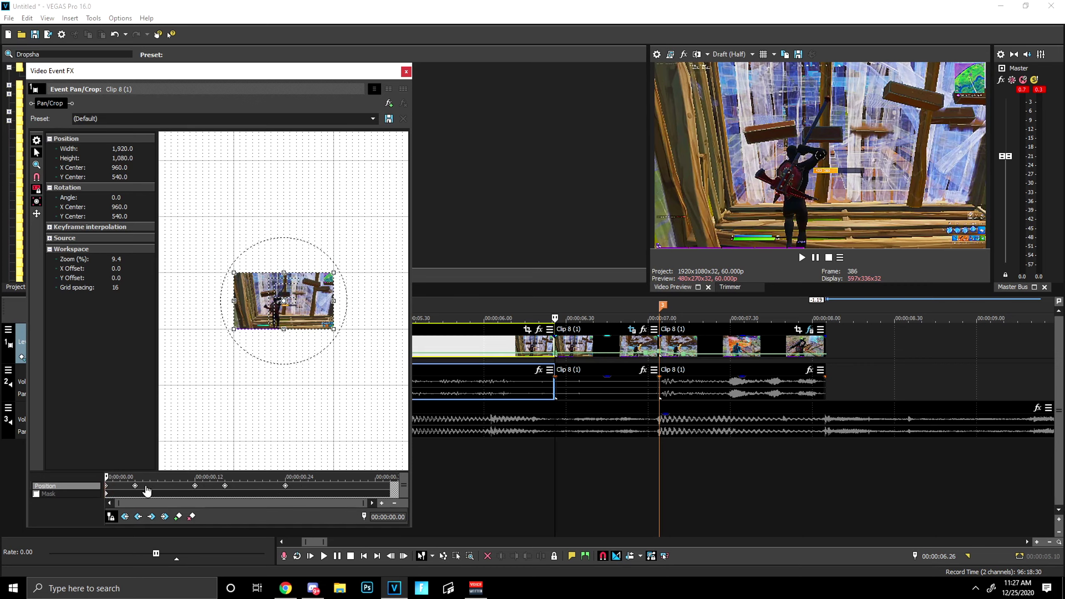
right_click(285, 487)
click(312, 475)
click(406, 71)
Step: Play back the stepped crop movement and place the playhead at 00:00:07.01, just before the marker
key(space)
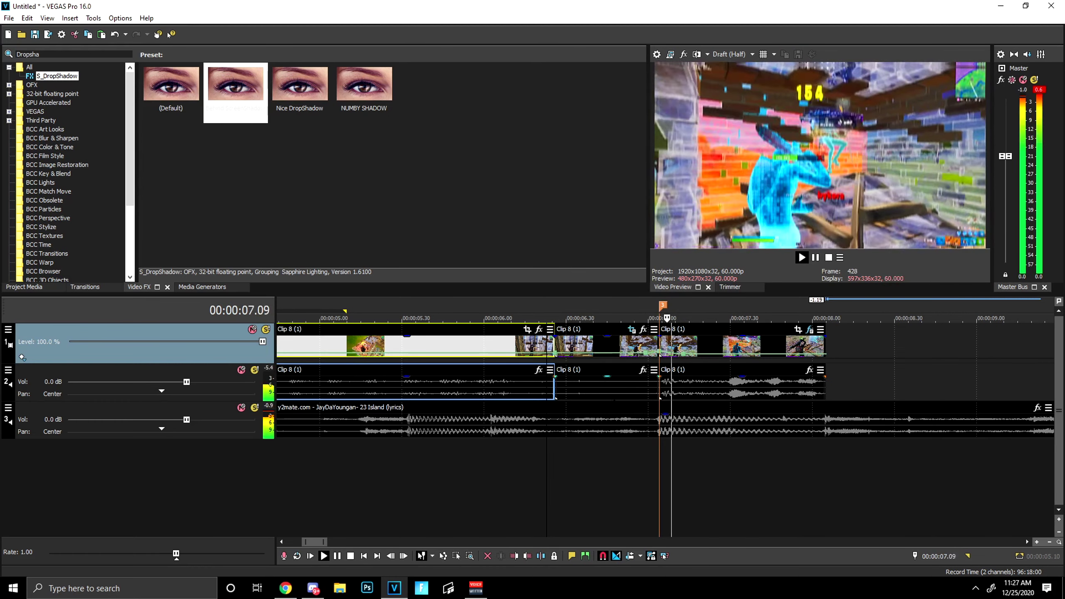
click(633, 421)
drag(634, 426, 654, 422)
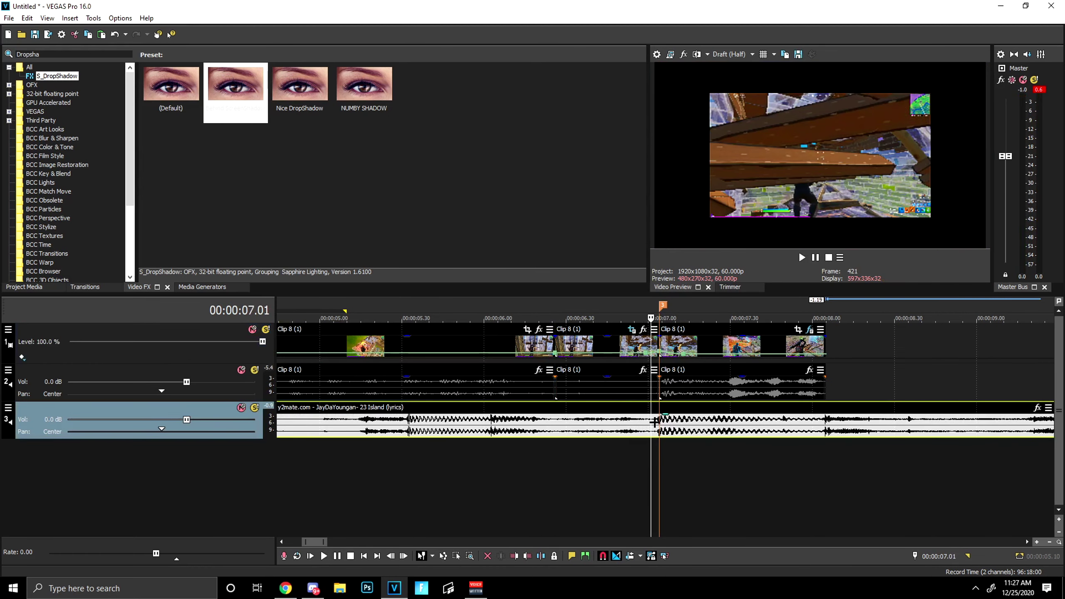
Step: Reopen the segment's pan/crop settings and undo the Hold interpolation and the keyframes added after frame 12
click(632, 331)
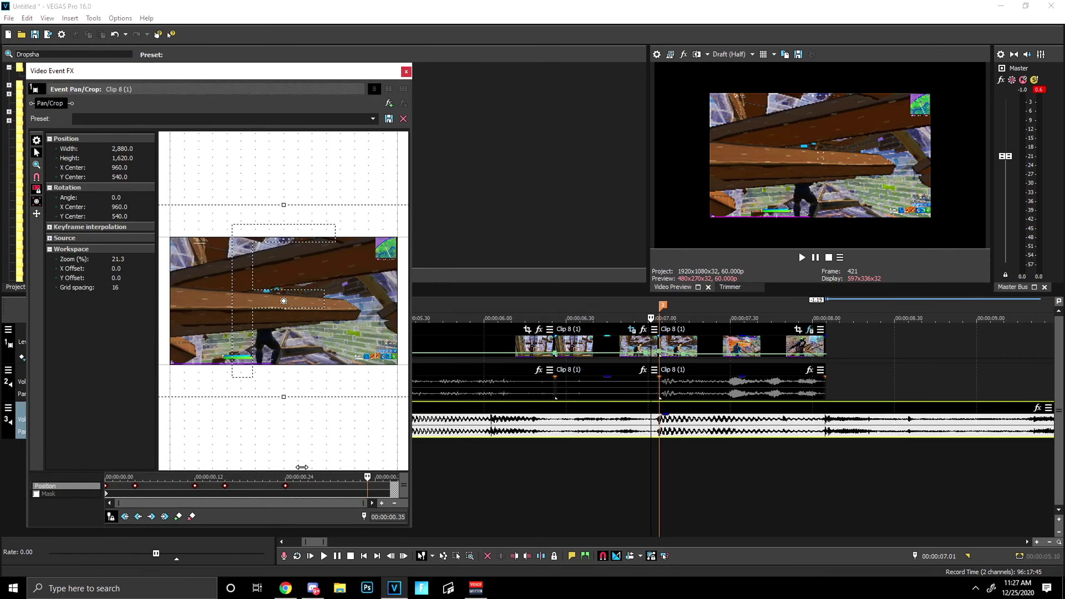
click(337, 476)
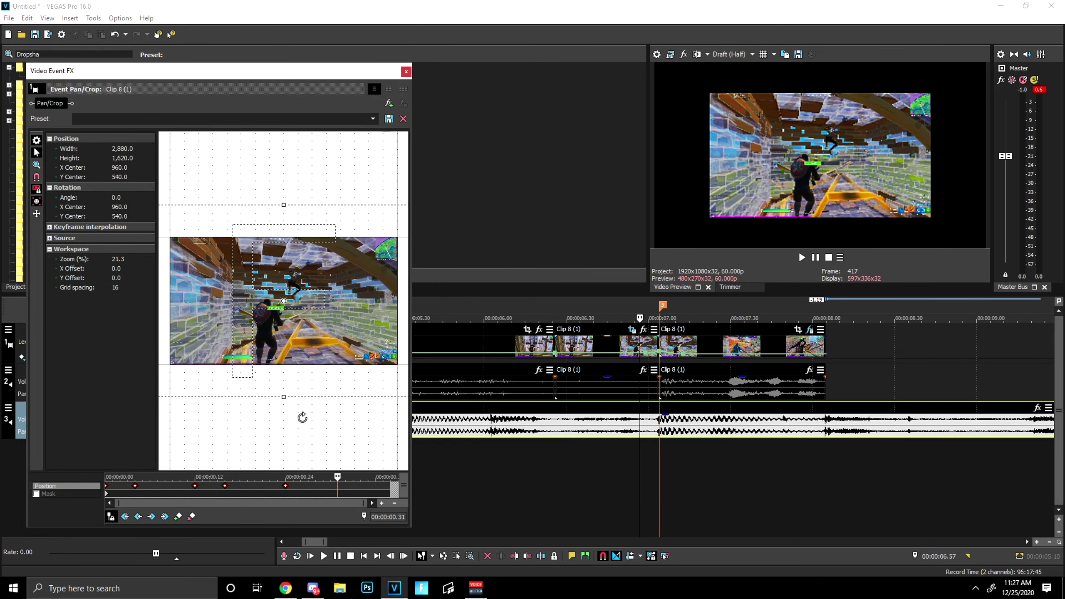
scroll(302, 417, down, 3)
click(195, 486)
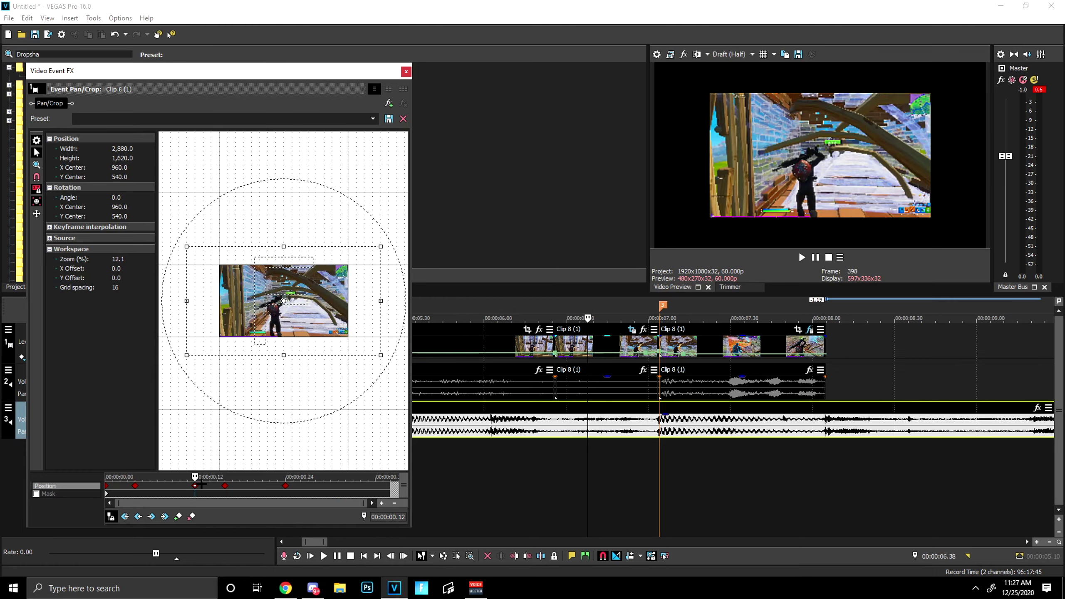
click(192, 516)
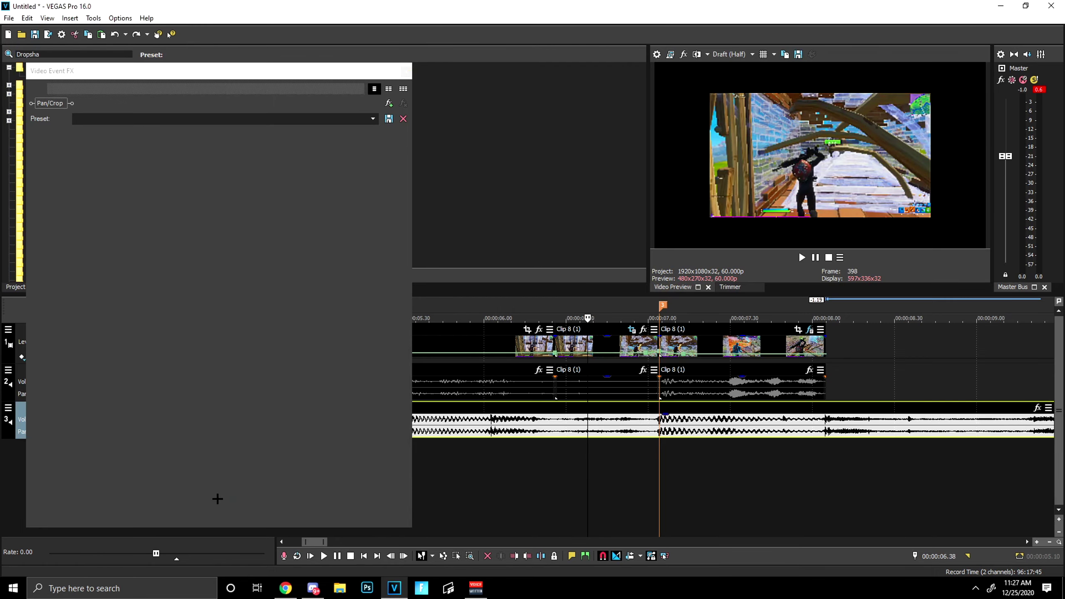
click(135, 486)
click(202, 487)
click(195, 486)
click(136, 486)
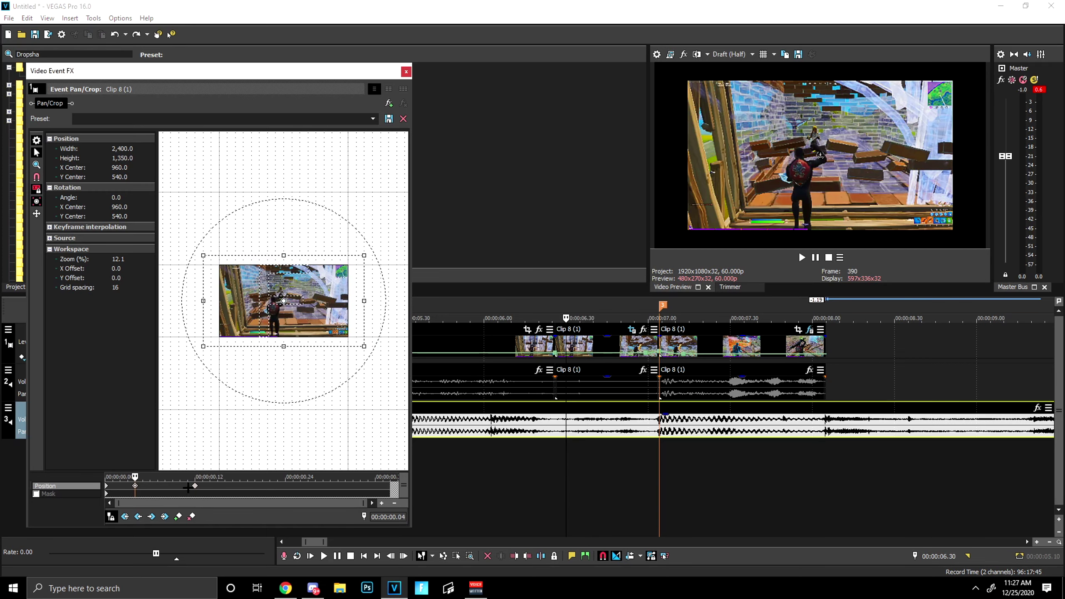
Step: Add a pan/crop keyframe at frame 17 of the segment, enlarging the crop frame to 3,360 by 1,890
click(195, 487)
click(217, 488)
click(263, 486)
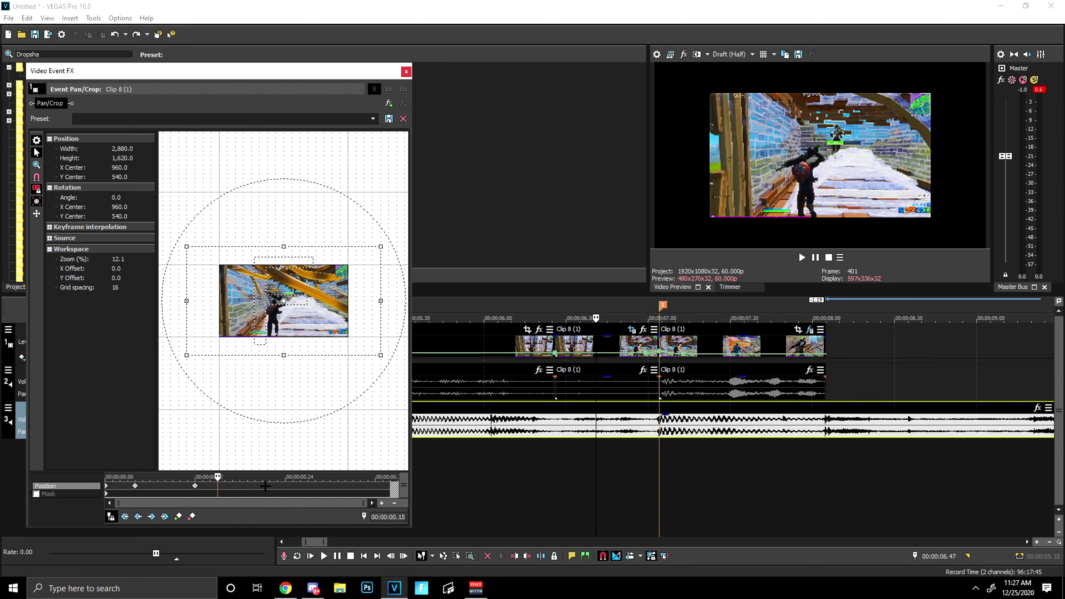
drag(245, 484, 233, 485)
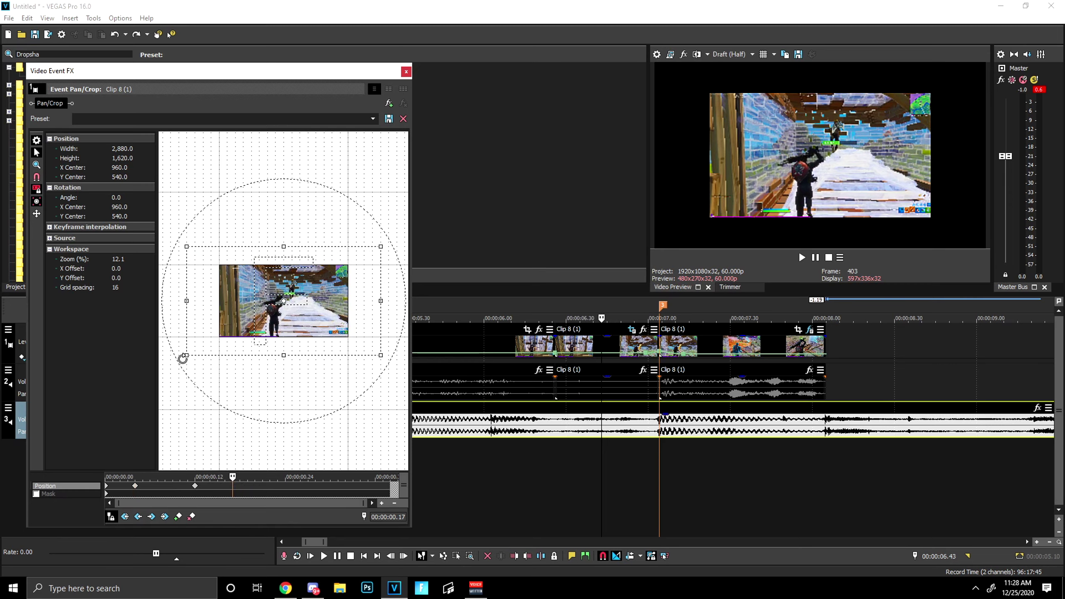
drag(182, 359, 175, 371)
key(ctrl+z)
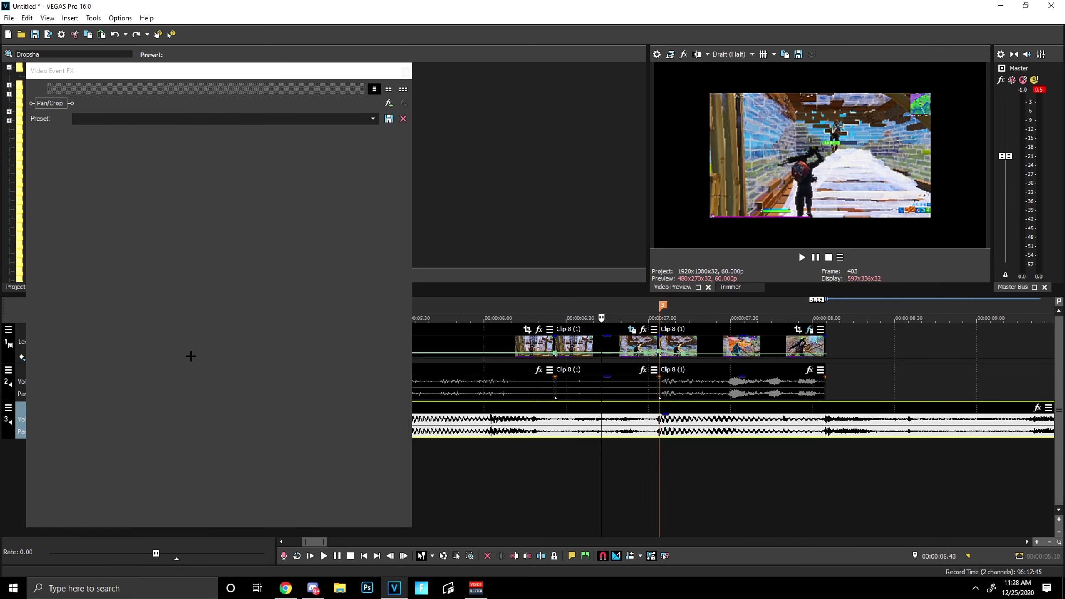
Step: Add a pan/crop keyframe at frame 24 of the segment, enlarging the crop frame to 4,080 by 2,295
drag(233, 477, 285, 478)
scroll(221, 392, down, 4)
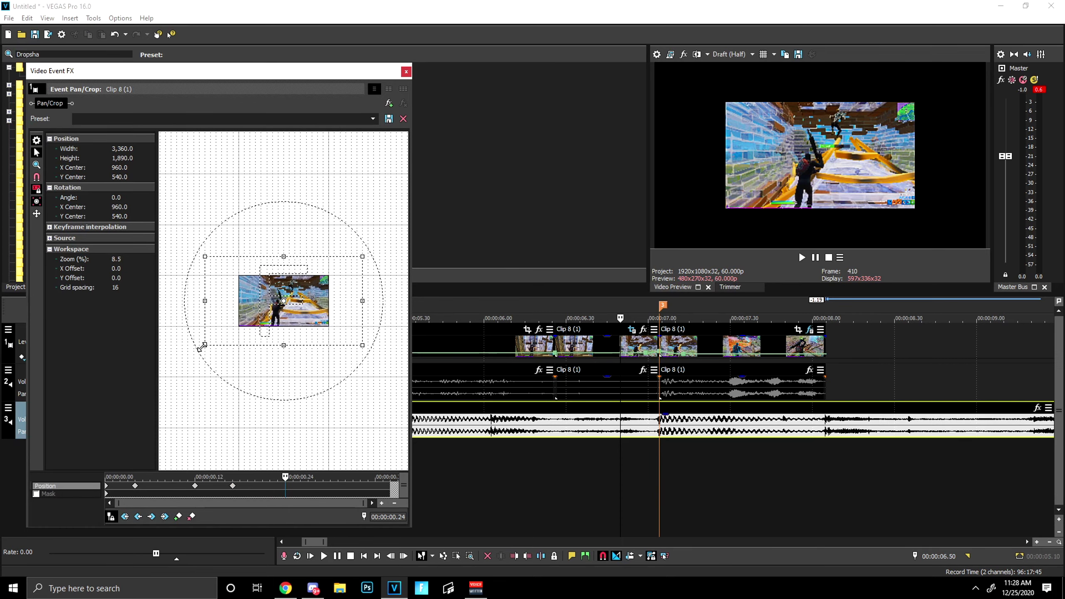
drag(204, 345, 187, 354)
Step: Add a keyframe at frame 37 that restores the default full-frame crop, and close the pan/crop settings
drag(285, 478, 382, 477)
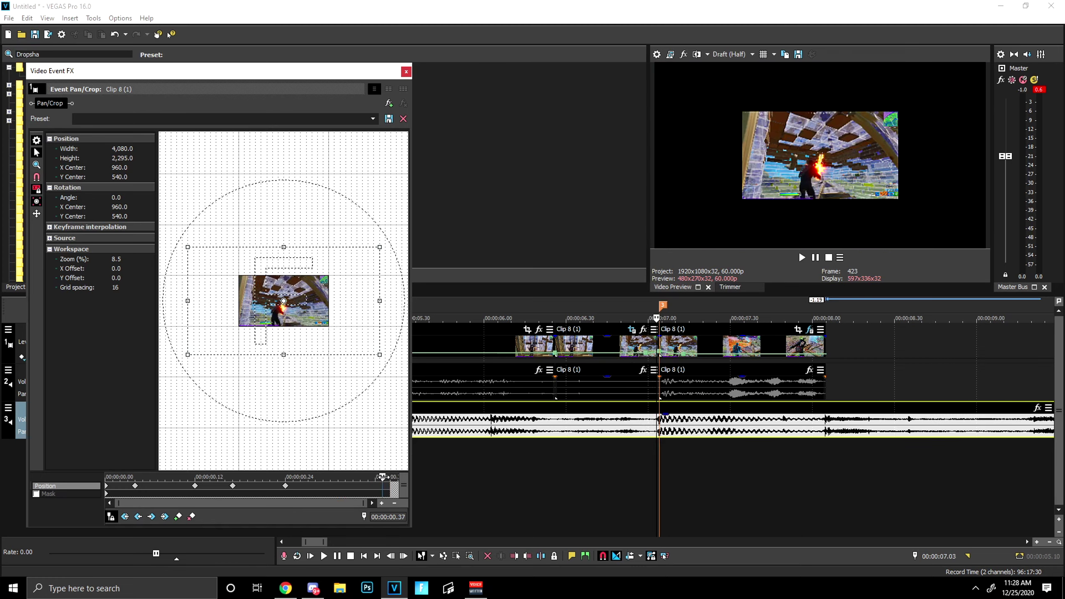
right_click(280, 287)
click(311, 304)
click(406, 71)
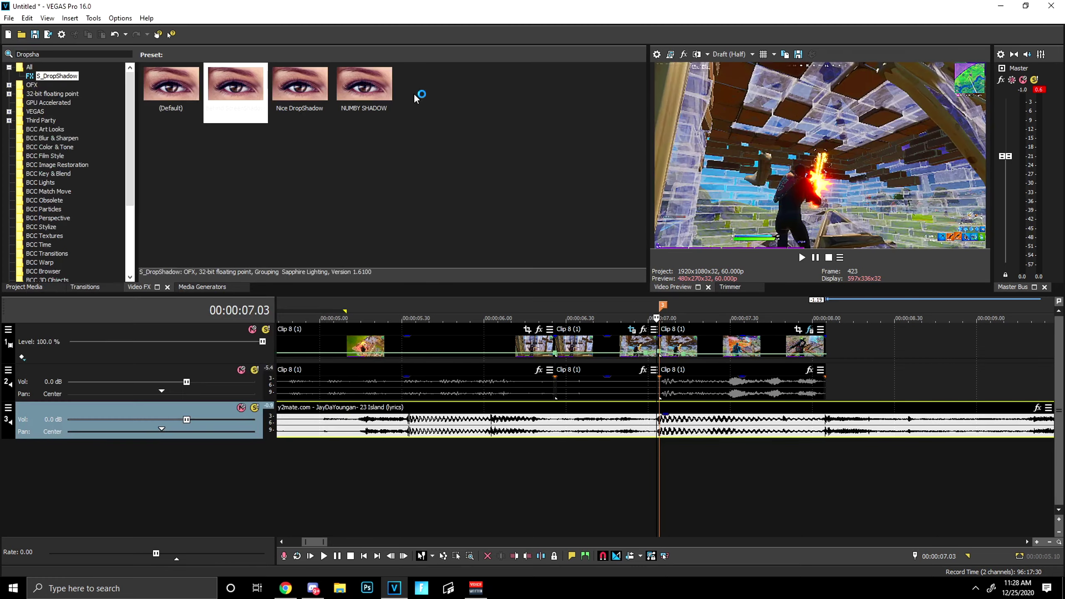
Step: Set all pan/crop keyframes of the segment starting at 00:00:06.26 to Hold interpolation
click(553, 338)
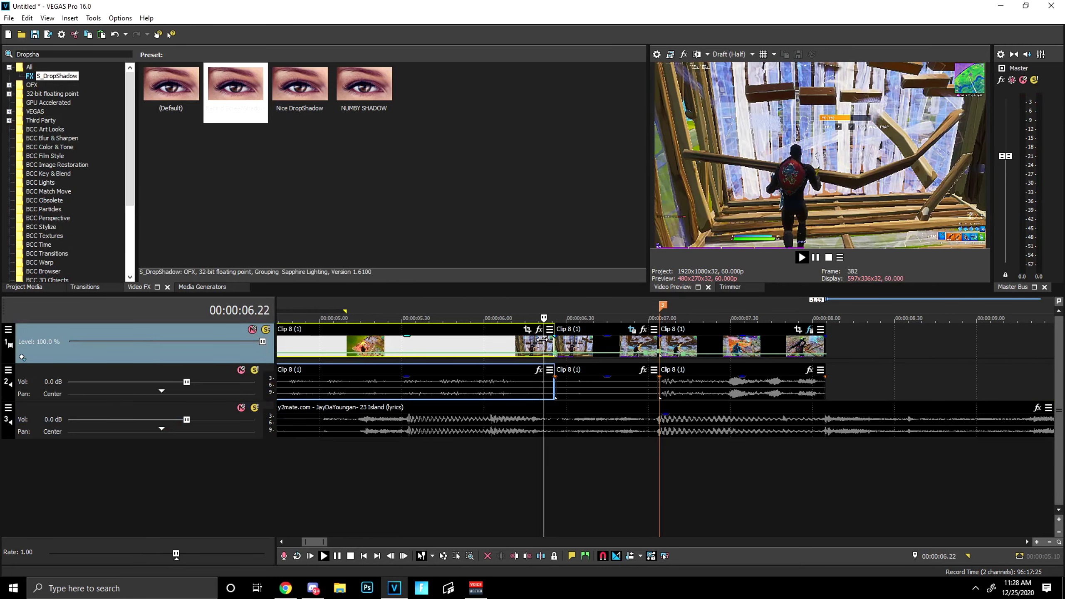
click(632, 330)
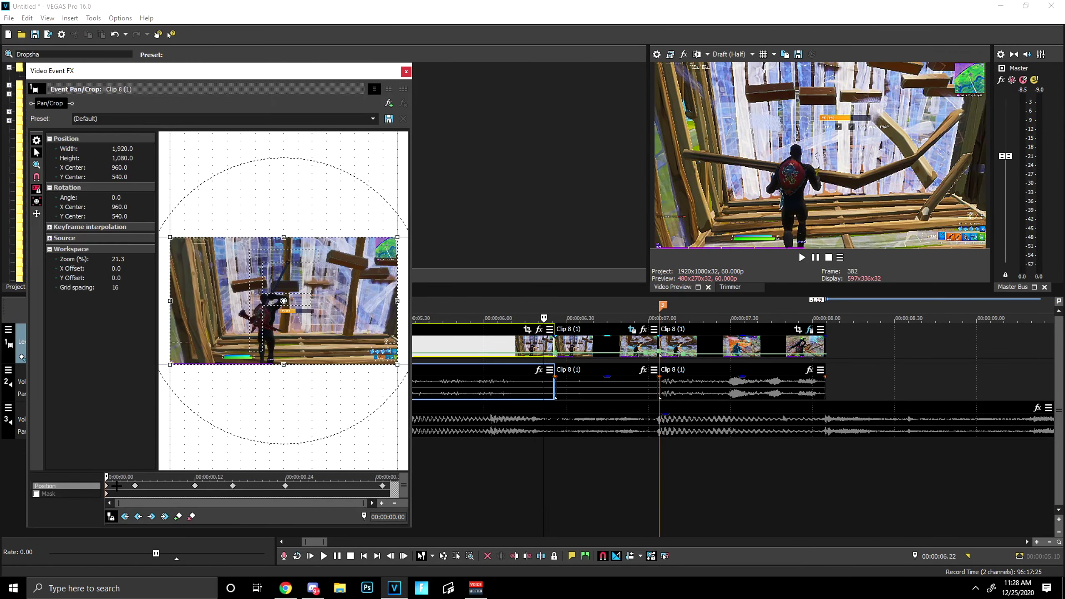
right_click(381, 488)
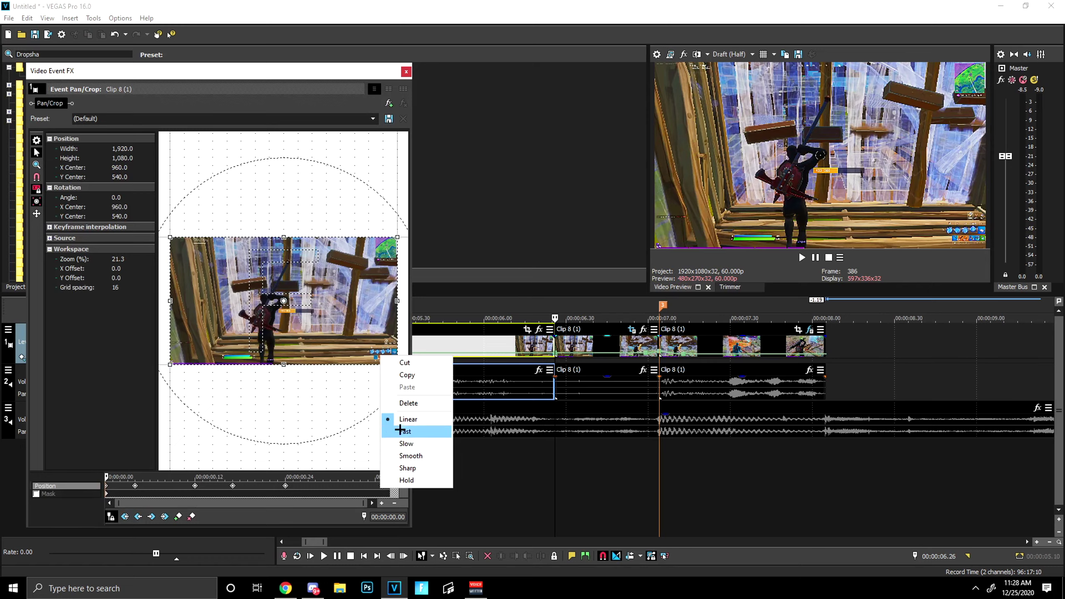
click(411, 478)
click(406, 71)
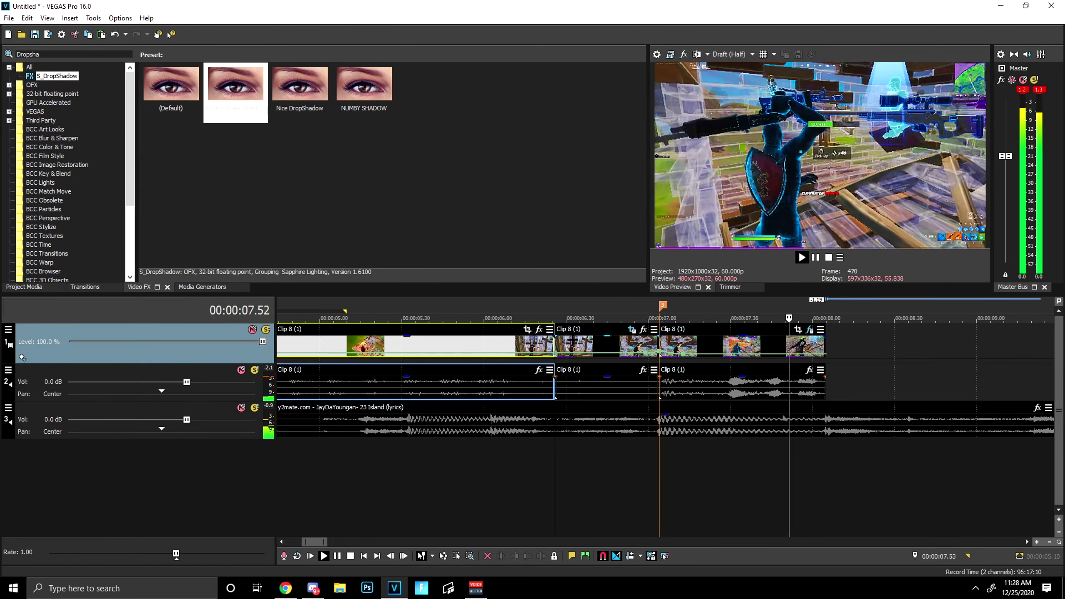
Step: Duplicate the Clip 8 (1) segment starting at 00:00:06.26 onto new tracks below the music, aligned with the original
click(508, 321)
click(591, 345)
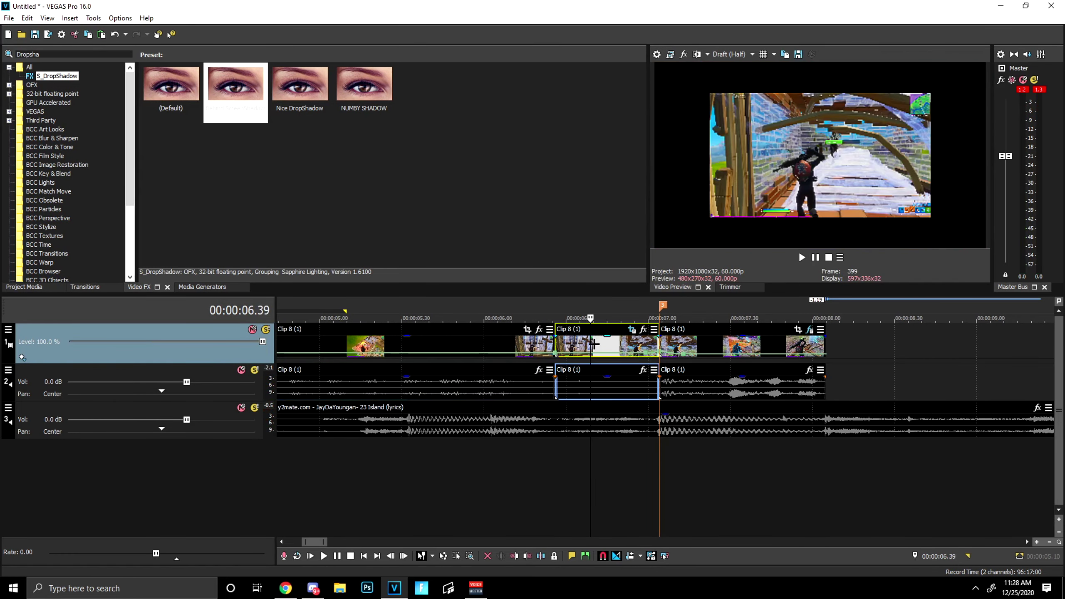
key(ctrl+c)
click(585, 449)
click(564, 446)
key(ctrl+v)
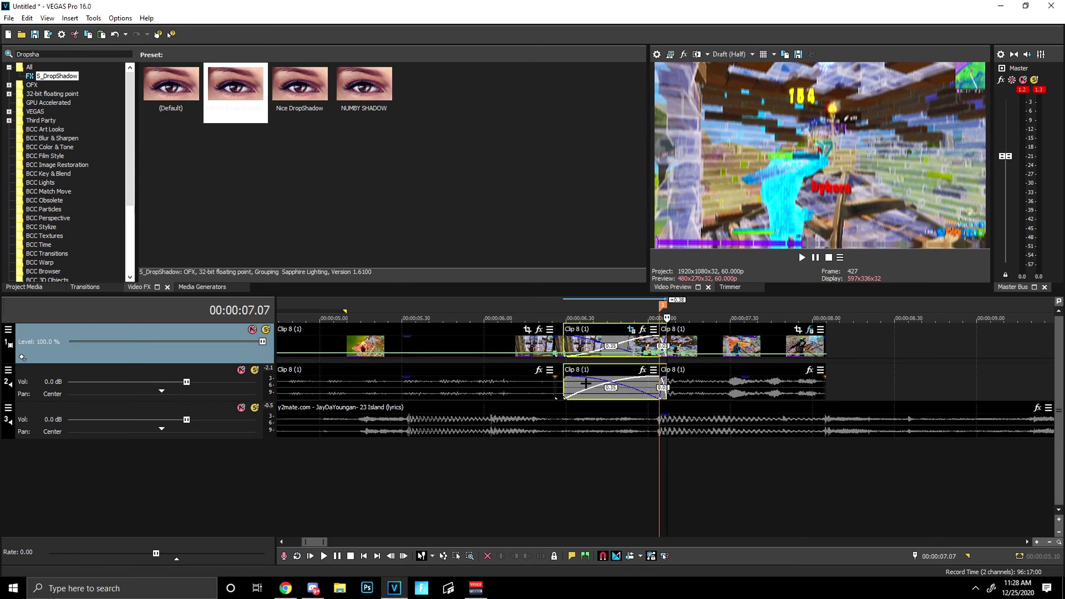
drag(585, 385, 618, 464)
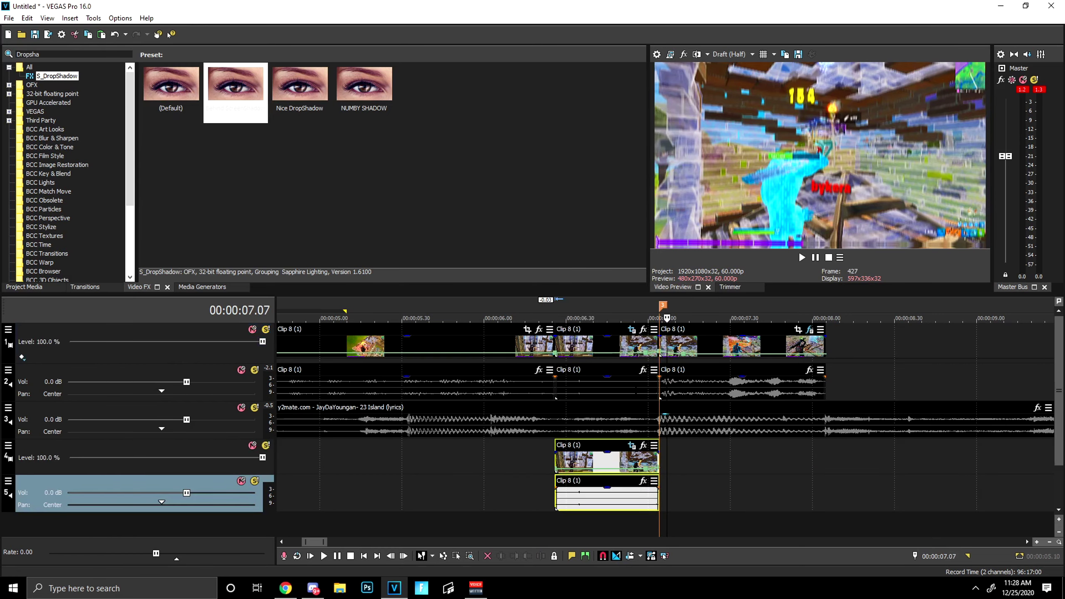
Step: Remove the pan/crop keyframes from the duplicated lower segment, keeping its full 1,920 by 1,080 frame
click(553, 343)
click(633, 447)
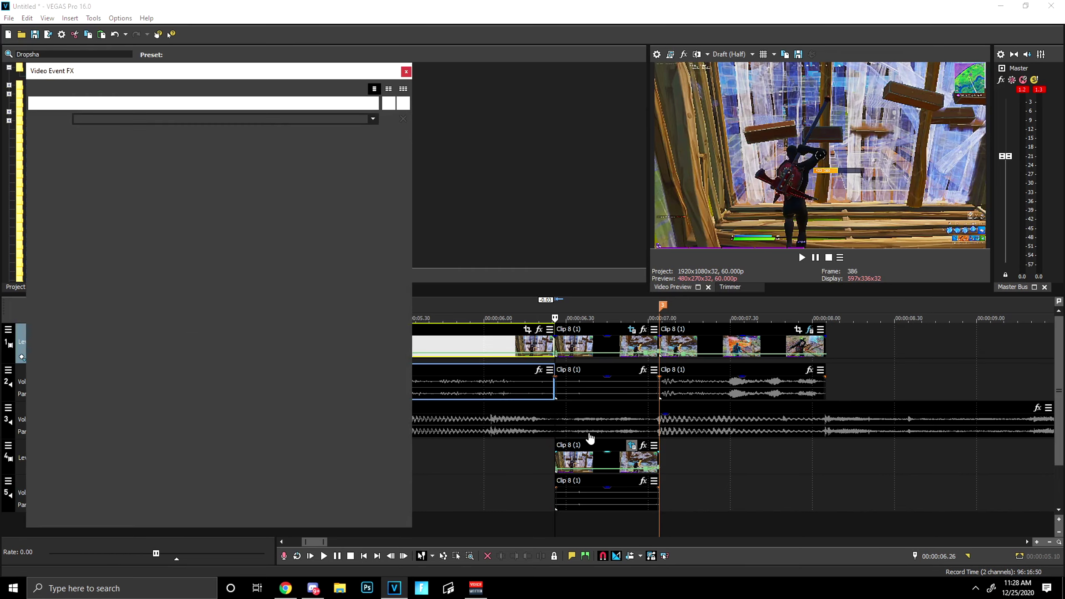
click(374, 486)
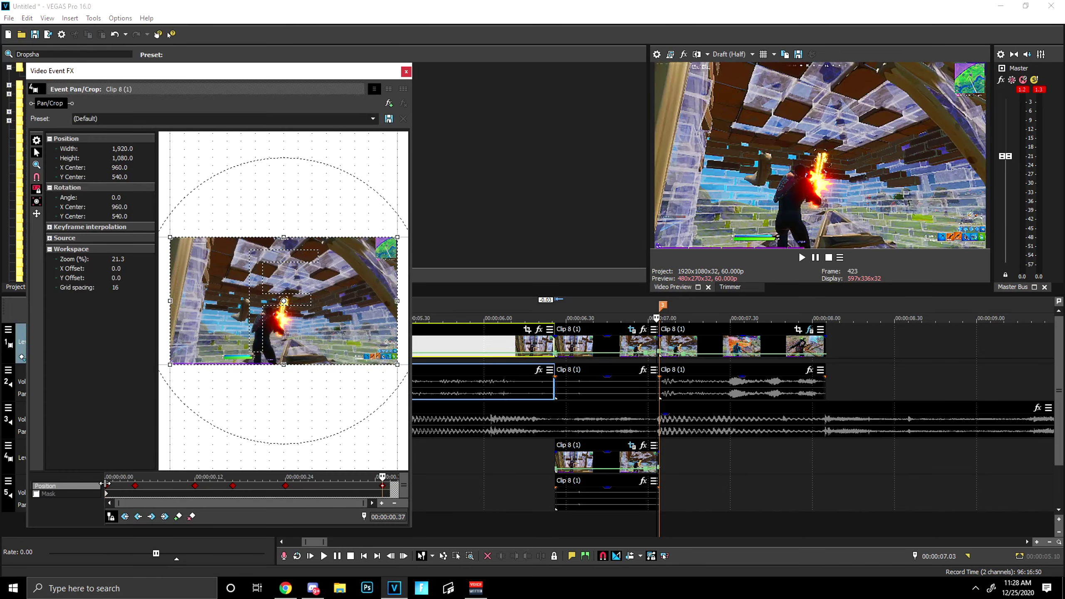
click(407, 73)
Step: Search the video effects for soften and apply the Gaussian Blur preset between Extreme Blur and Yellow Glow to the duplicated lower segment
text(soft)
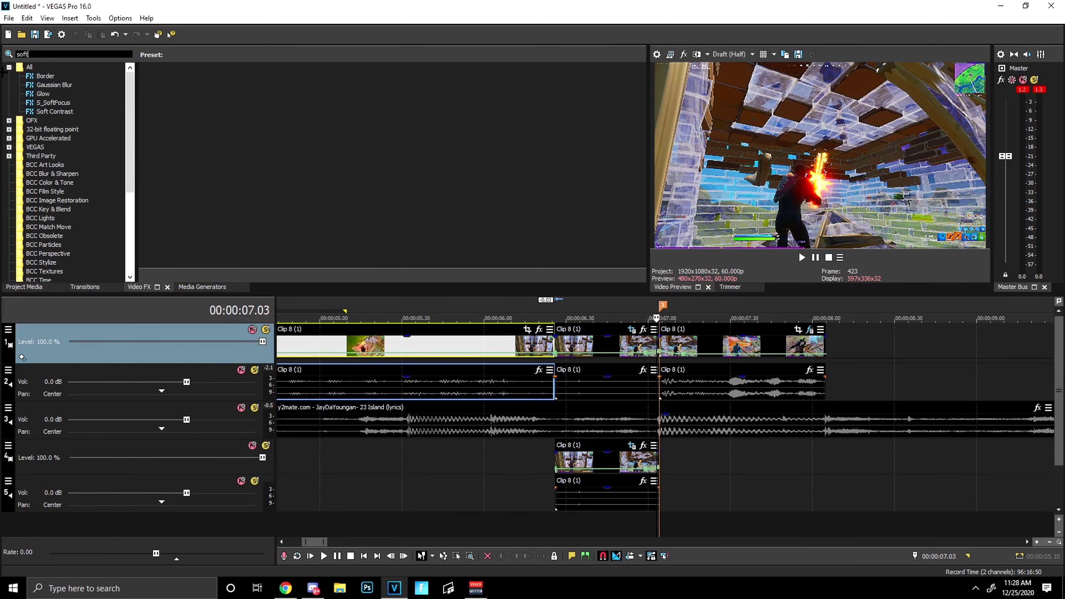
text(en)
drag(419, 92, 636, 461)
click(406, 72)
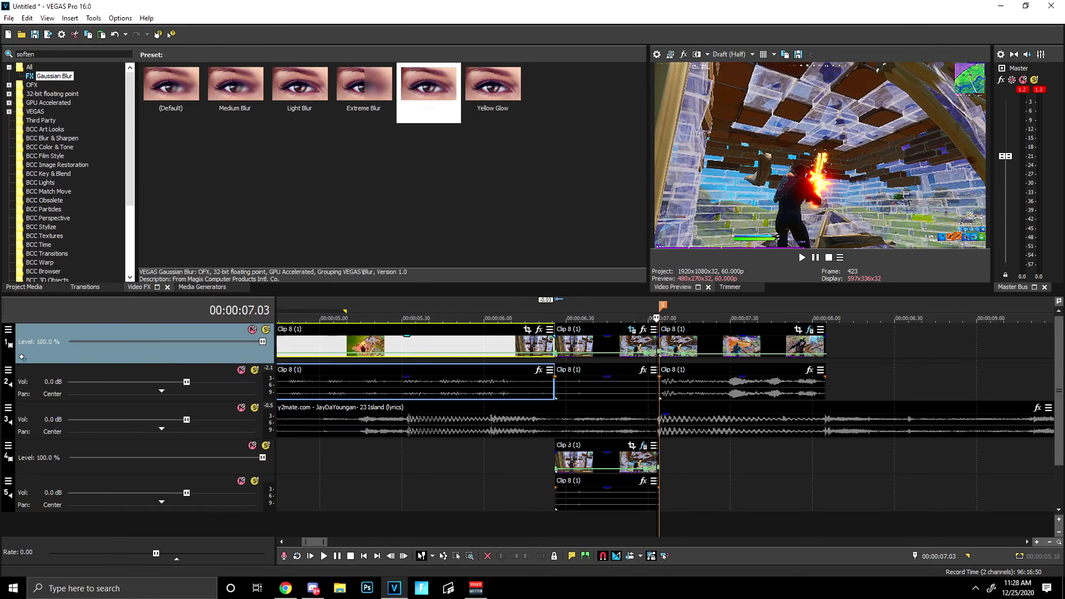
Step: Play the timeline from 00:00:06.26 to preview the stepped crop over the blurred background
click(552, 462)
key(space)
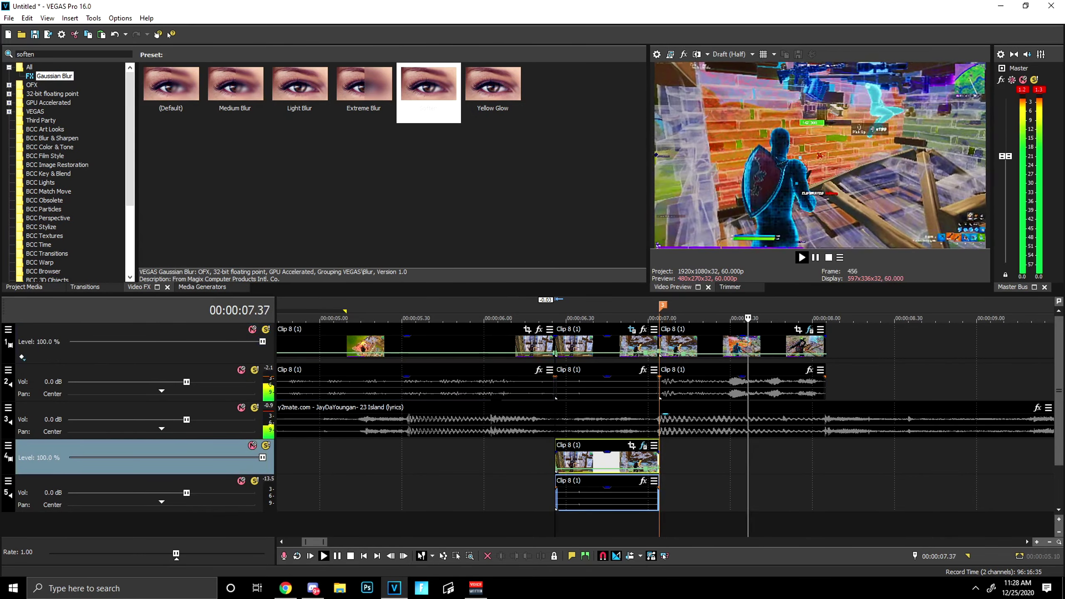
key(space)
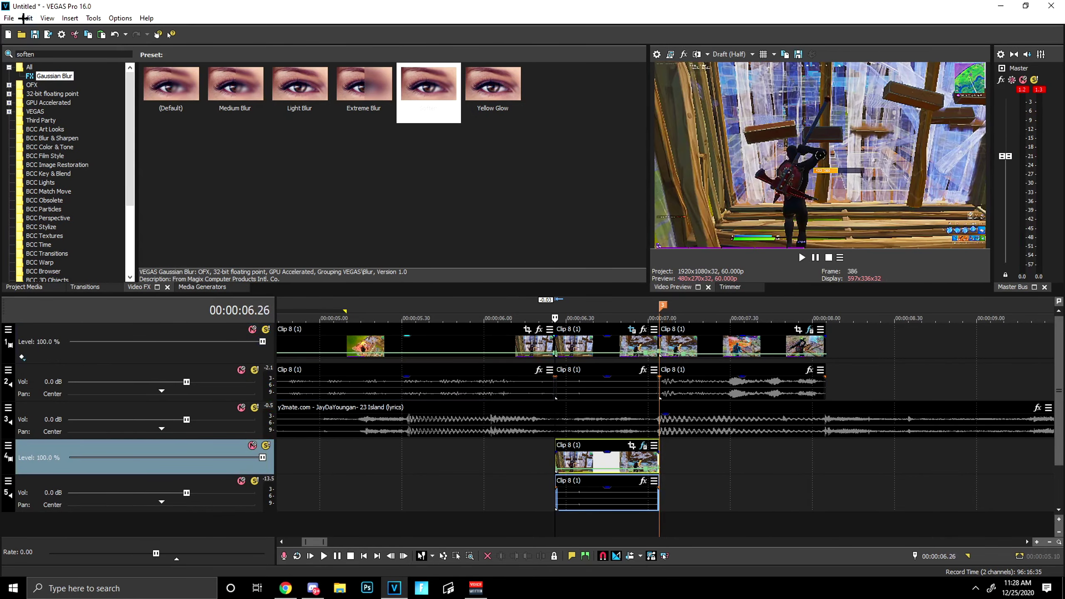
Step: Search the video effects for drops and apply the S_DropShadow Behind ScreenShadow preset to the upper Clip 8 (1) segment starting at 00:00:06.26
click(42, 55)
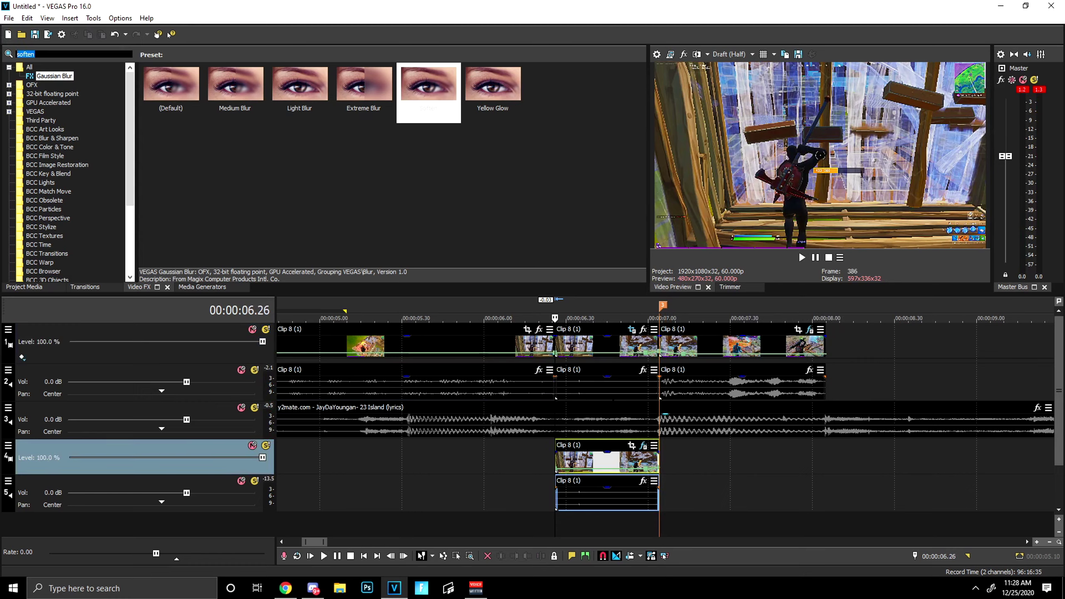
text(drops)
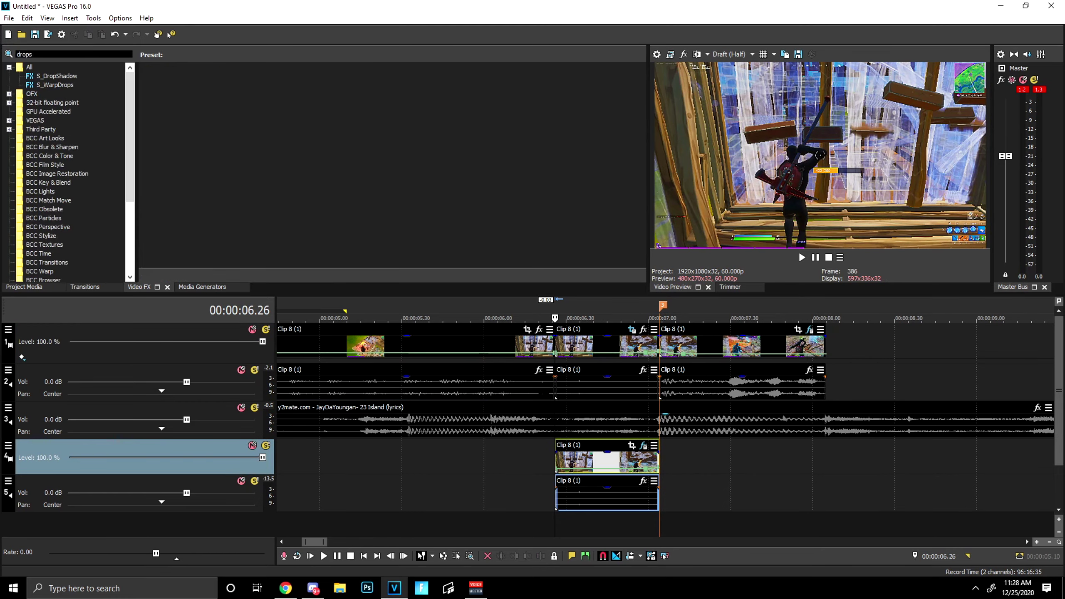
drag(65, 78, 208, 100)
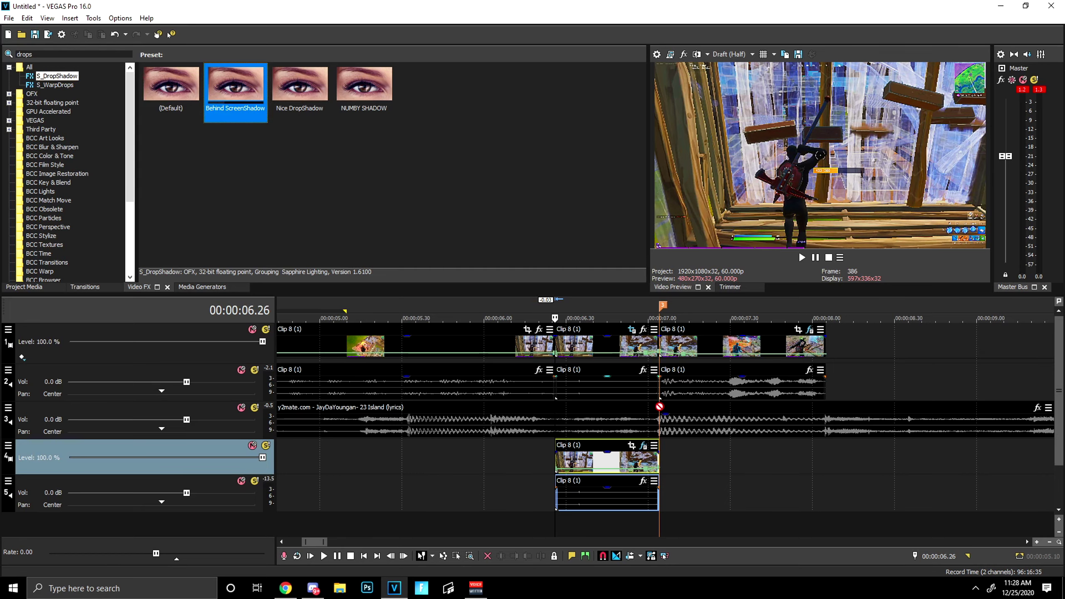
drag(573, 349, 574, 349)
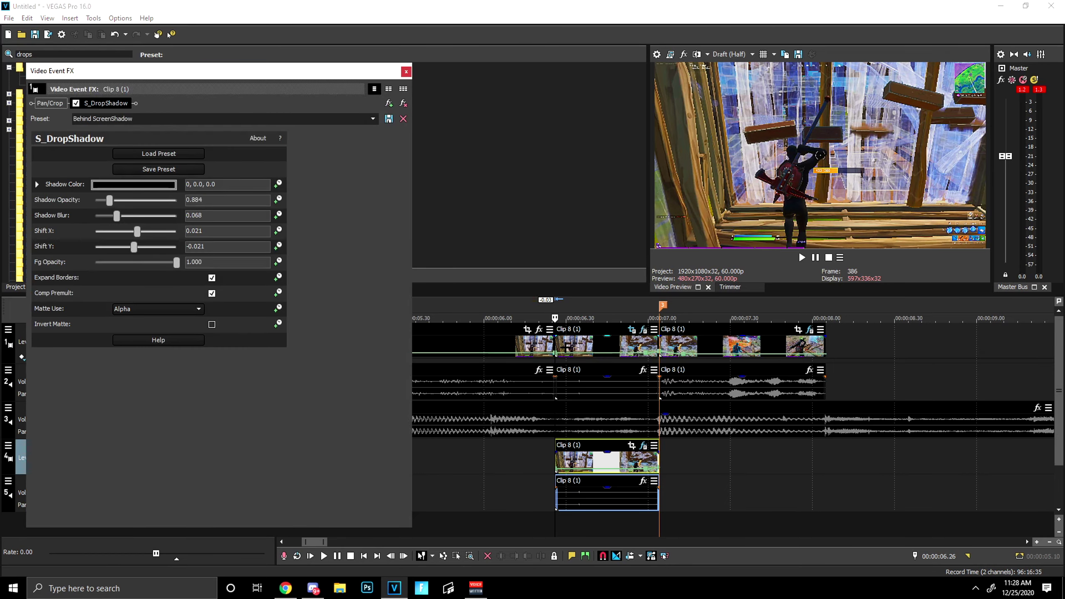
click(566, 348)
click(552, 340)
click(593, 337)
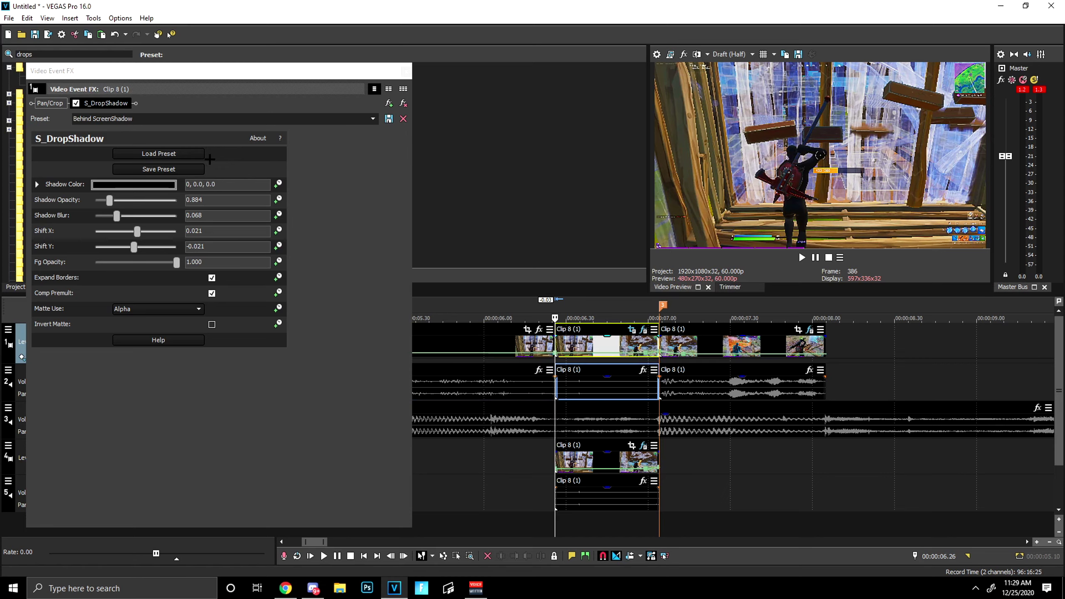
click(407, 71)
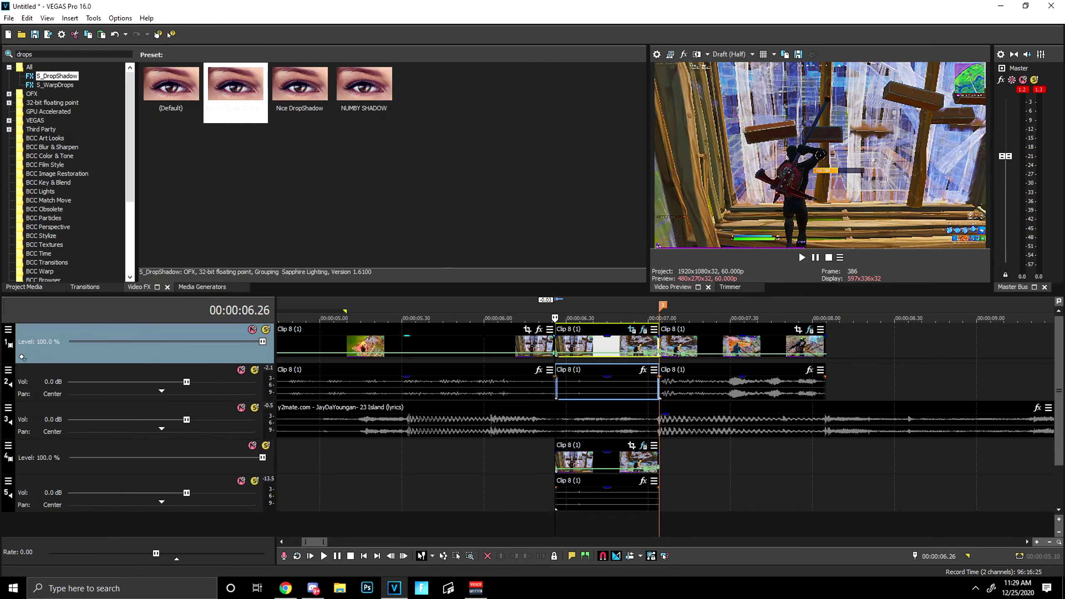
Step: Play the Clip 8 (1) segments around the 00:00:07.00 marker to preview the drop shadow over the blurred background
click(494, 339)
key(space)
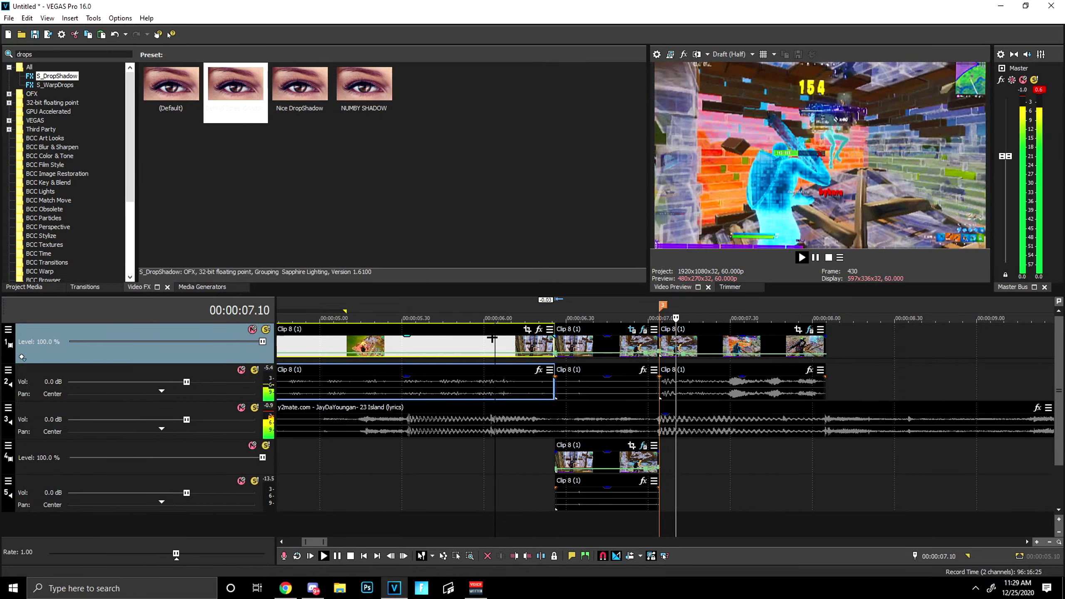
key(space)
key(space)
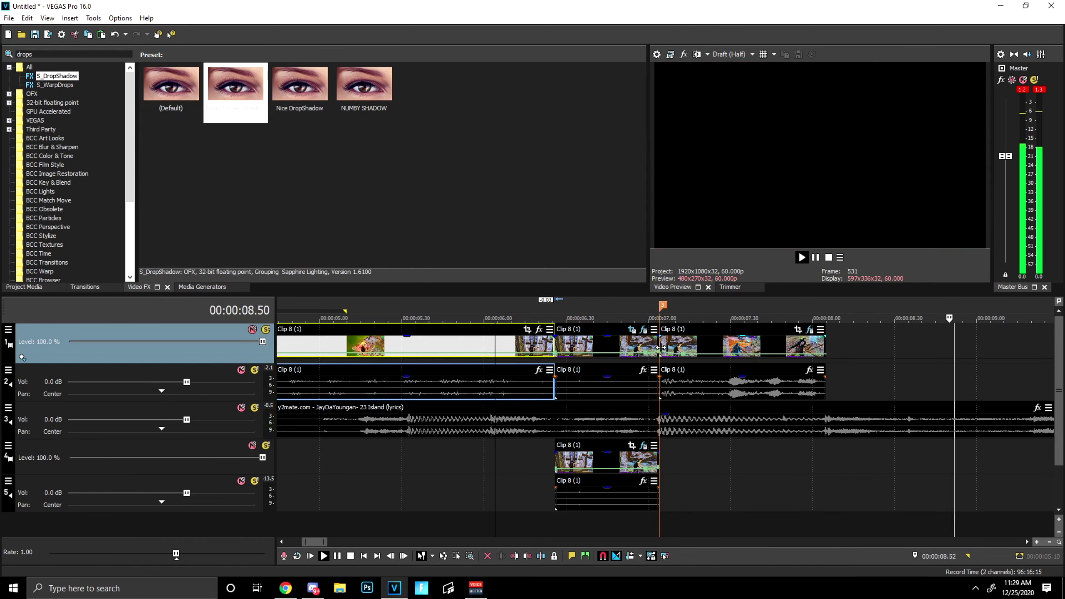
click(680, 343)
key(space)
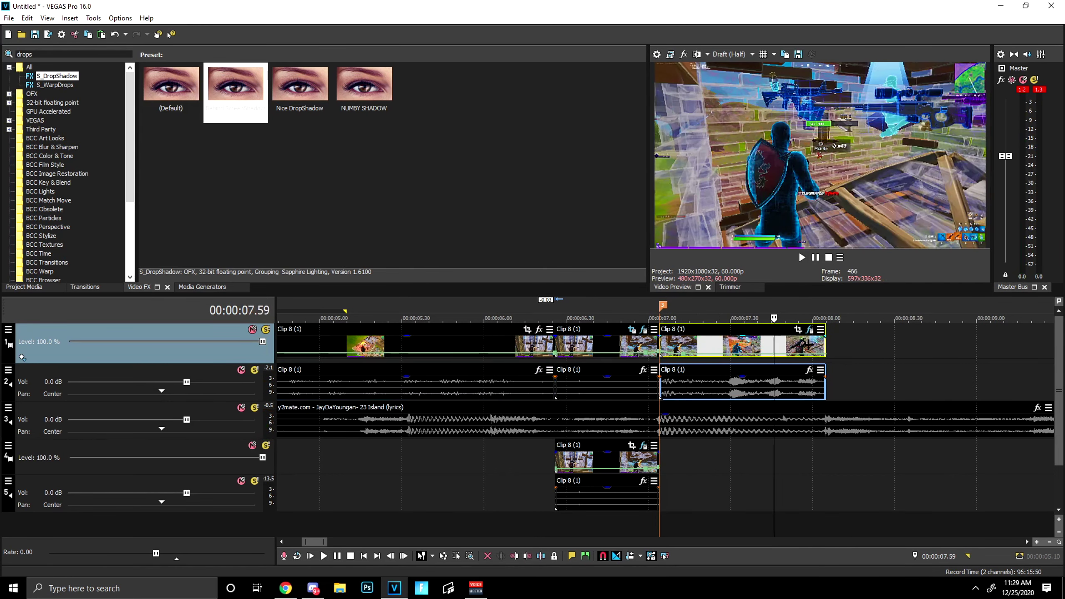
click(662, 341)
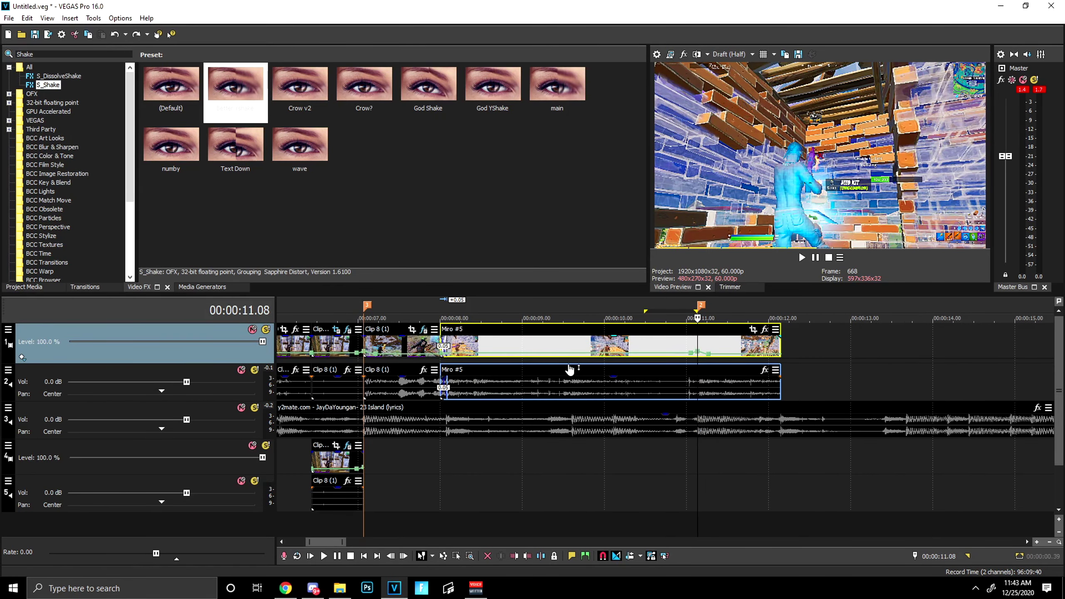
Step: Split the Miro #5 clip at the marker at 00:00:11.08
scroll(566, 367, up, 2)
scroll(566, 368, down, 1)
key(s)
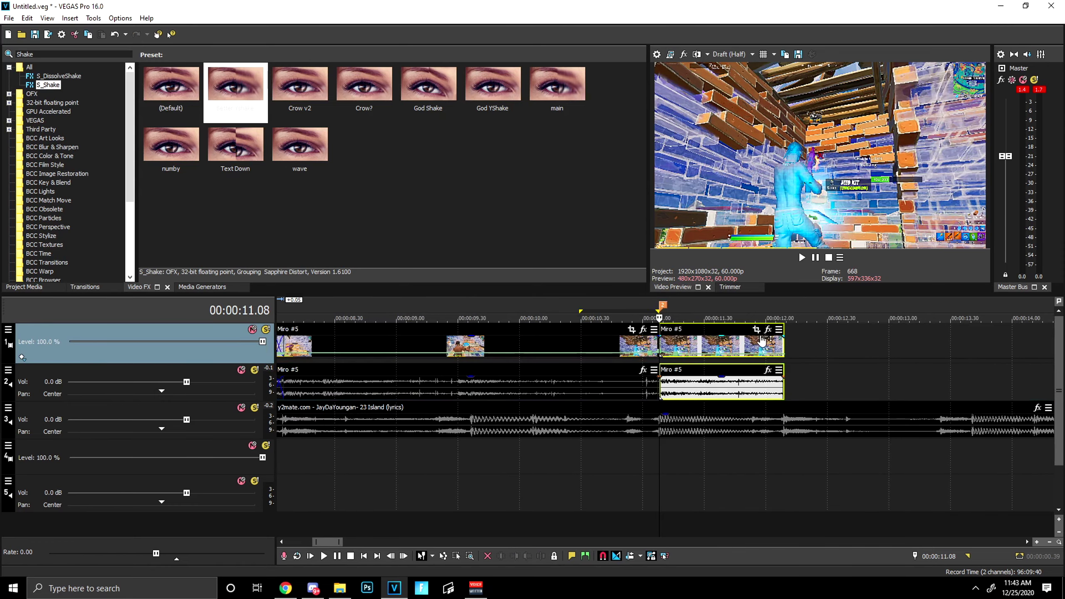
Step: Add the Clean Shake + Flicker filter package to the Miro #5 segment after the cut, with its first S_Shake set to the God YShake preset
click(767, 329)
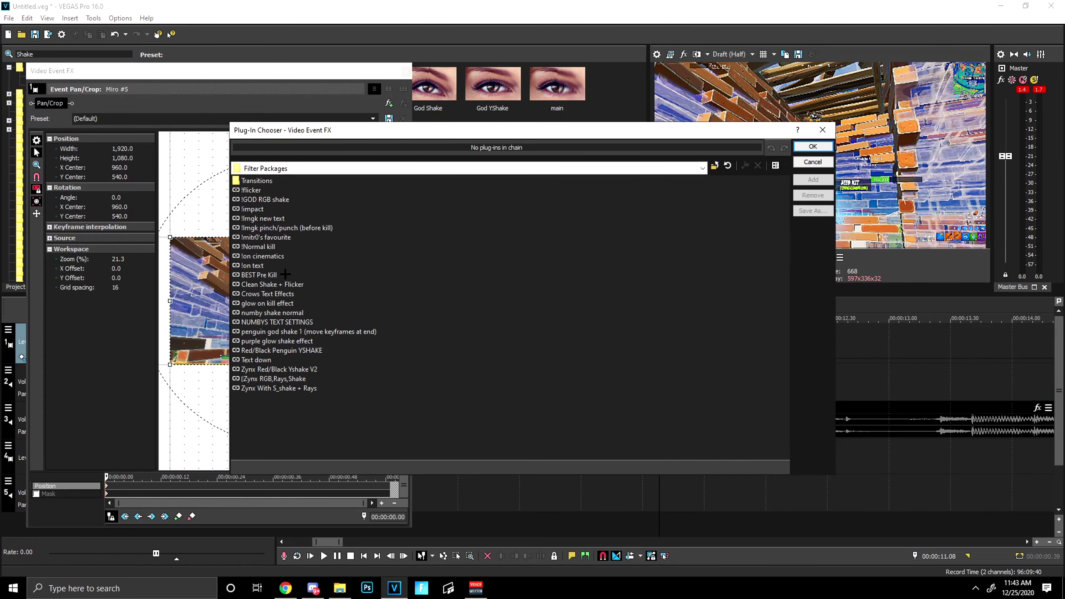
double_click(272, 284)
click(813, 146)
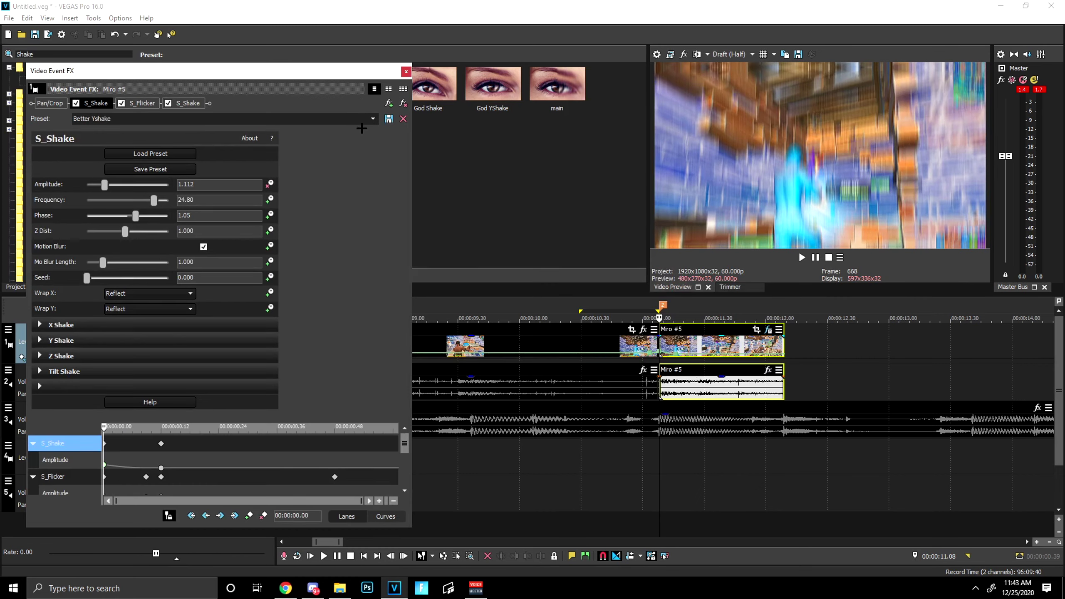
click(374, 119)
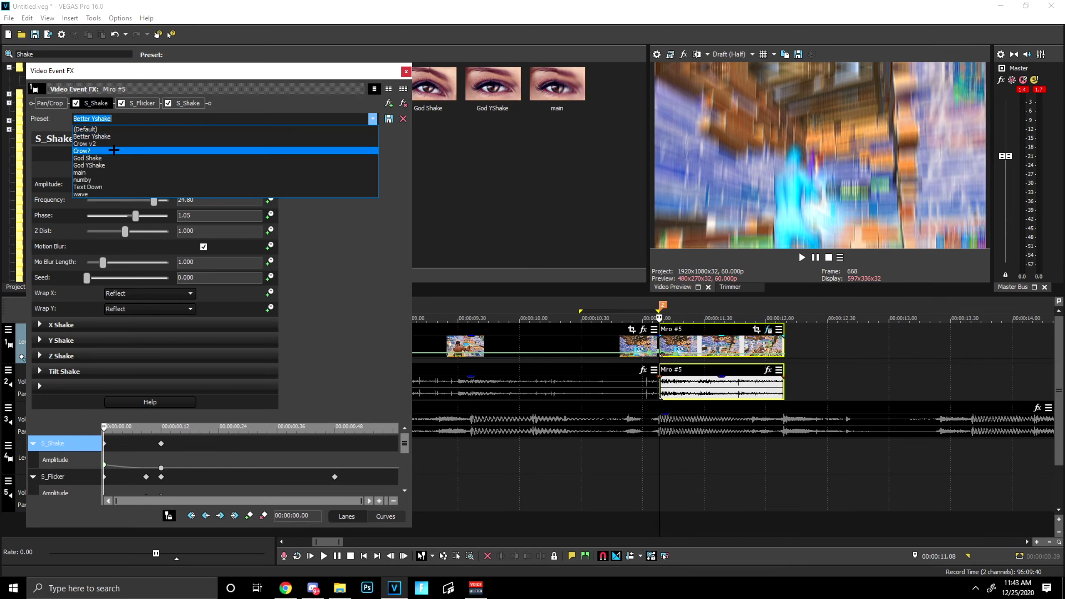
click(97, 166)
click(403, 72)
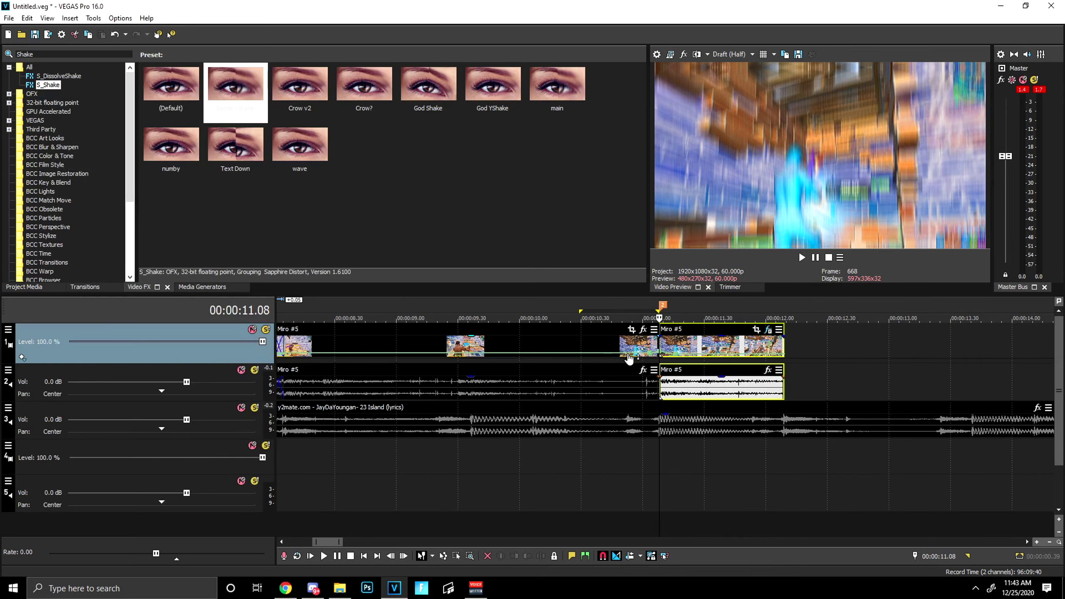
Step: Play the end of the first Miro #5 segment through the cut to preview the shake and flicker
click(626, 345)
key(space)
key(space)
key(space)
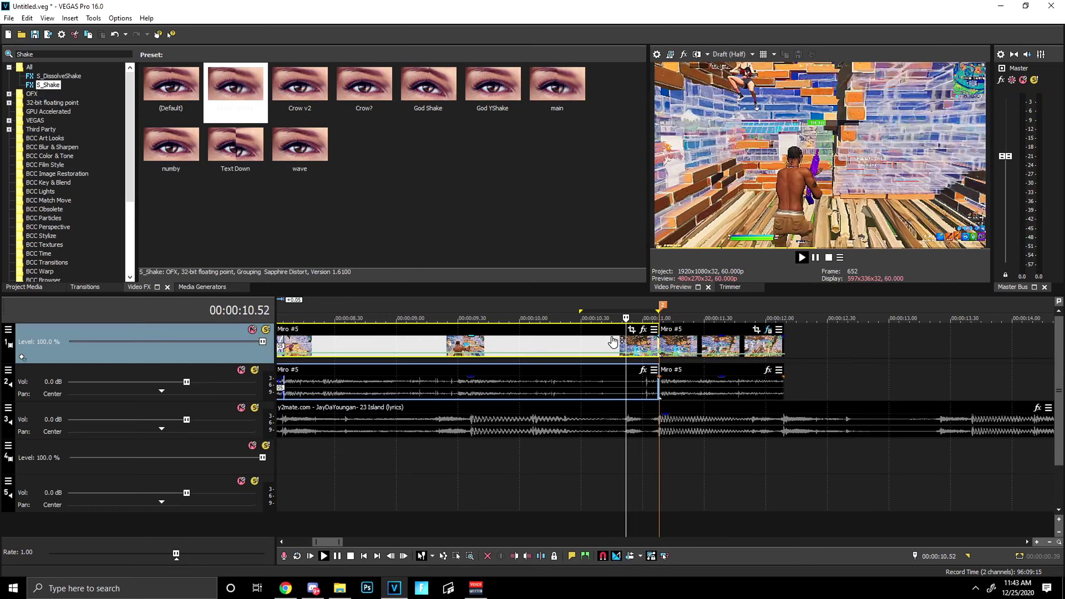
key(space)
Step: Step back through the frames before the kill and split the Miro #5 clip at 00:00:10.07
click(664, 344)
click(656, 344)
key(Left)
key(Left)
key(Left)
key(Left)
key(Left)
key(Left)
key(Left)
key(Left)
key(Left)
key(Left)
key(Left)
key(Right)
key(Right)
key(Right)
key(Right)
key(Right)
key(Right)
key(Left)
key(Left)
key(Left)
key(Left)
key(Left)
key(Left)
key(Left)
key(Left)
key(Left)
key(Left)
key(Left)
key(Left)
key(Left)
key(Left)
key(Left)
key(Left)
key(Left)
key(Left)
key(Left)
key(Left)
click(556, 344)
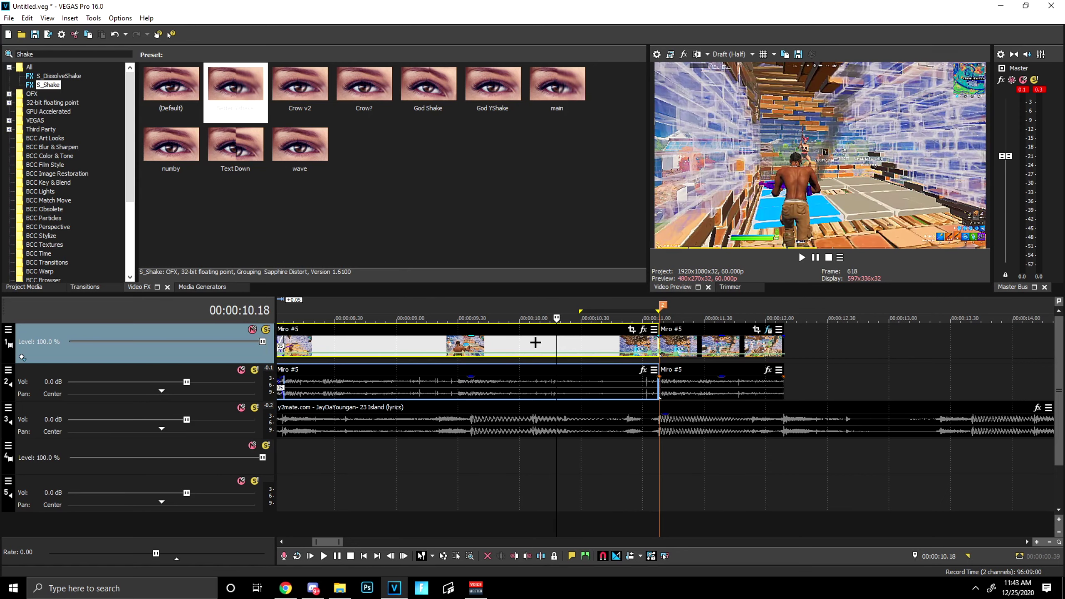
click(534, 344)
key(s)
Step: Add the BEST Pre Kill filter package to the Miro #5 segment between 00:00:10.07 and 00:00:11.08
click(644, 330)
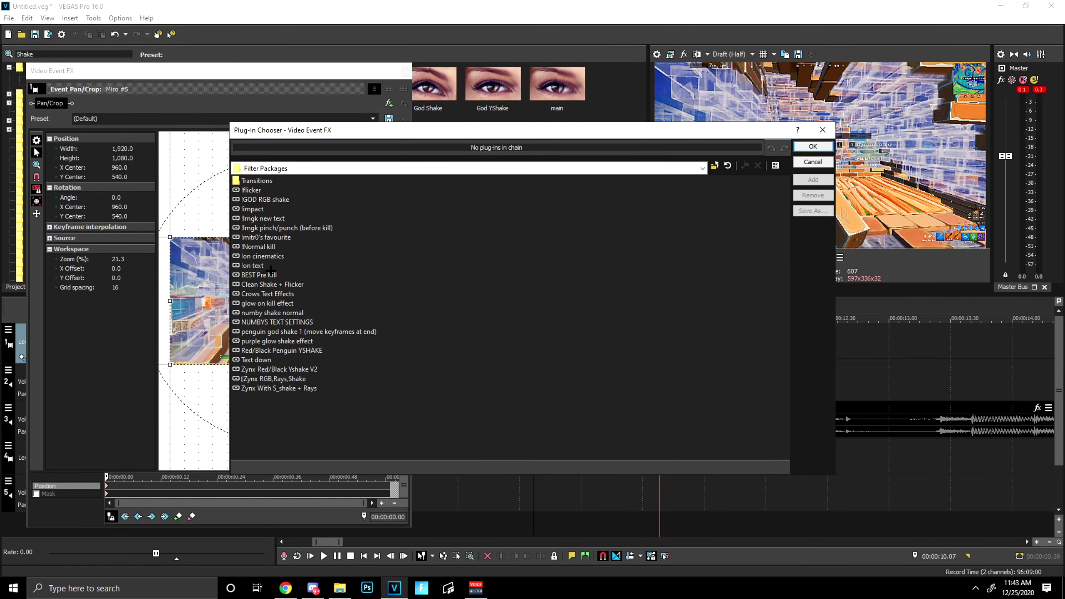
double_click(271, 273)
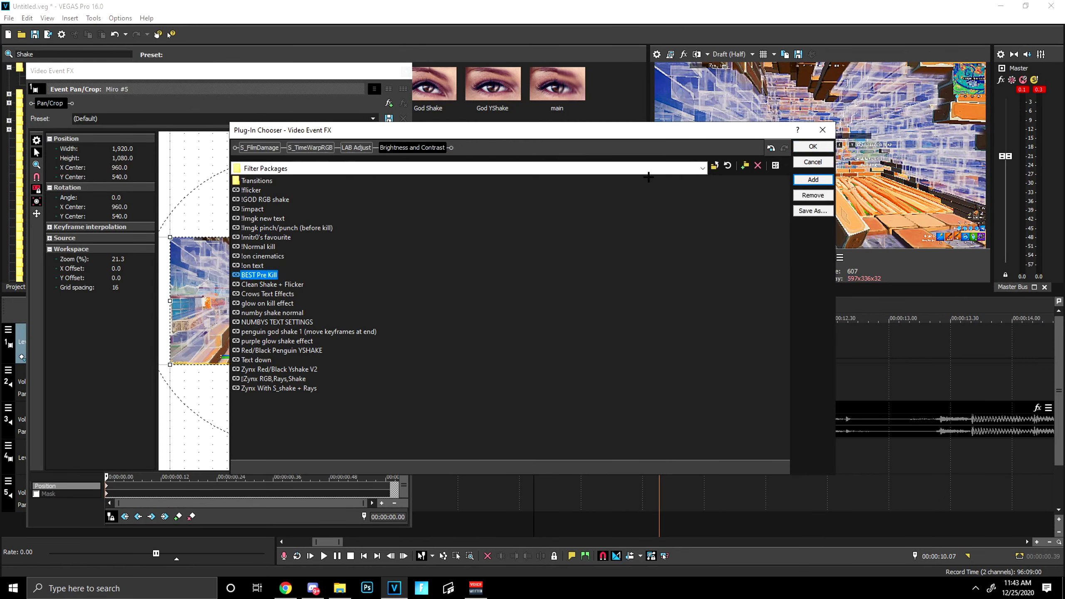
key(Return)
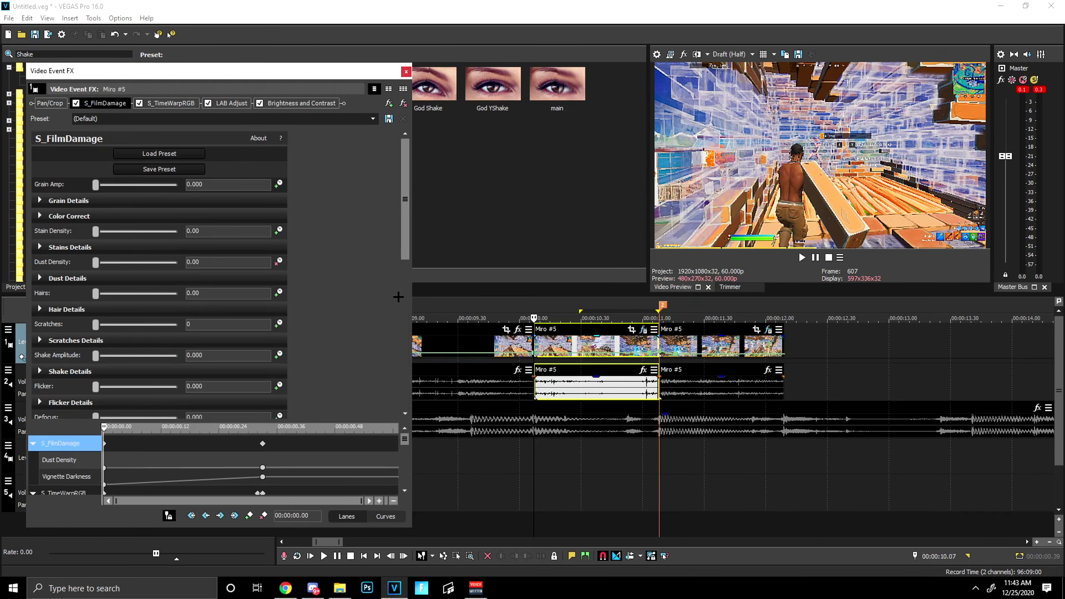
Step: Look over the package's S_FilmDamage and S_TimeWarpRGB settings and play the pre-kill segment to preview them
key(space)
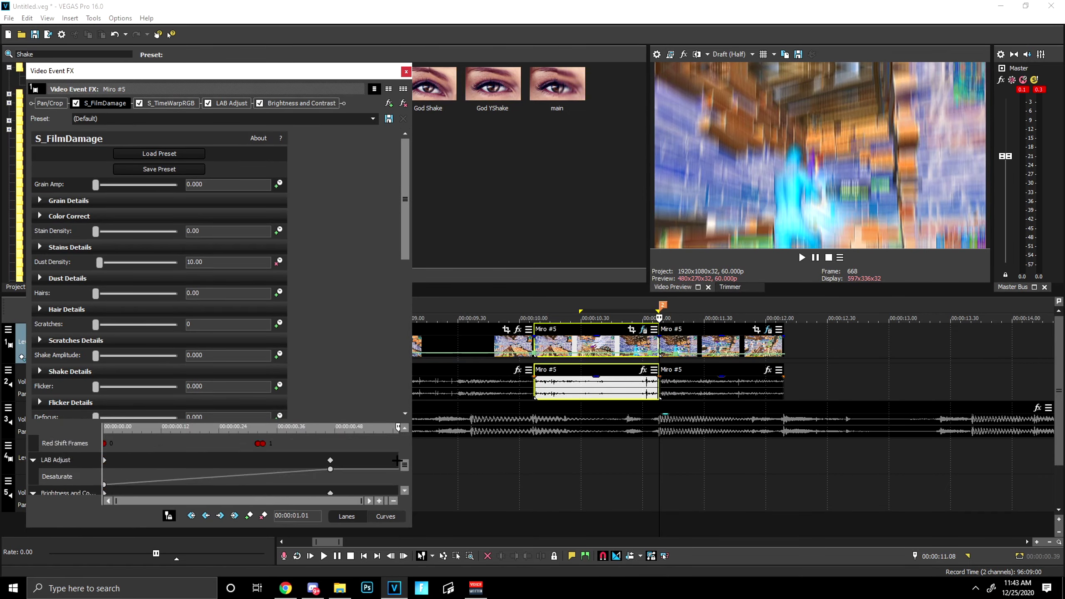
drag(402, 180, 387, 364)
click(166, 103)
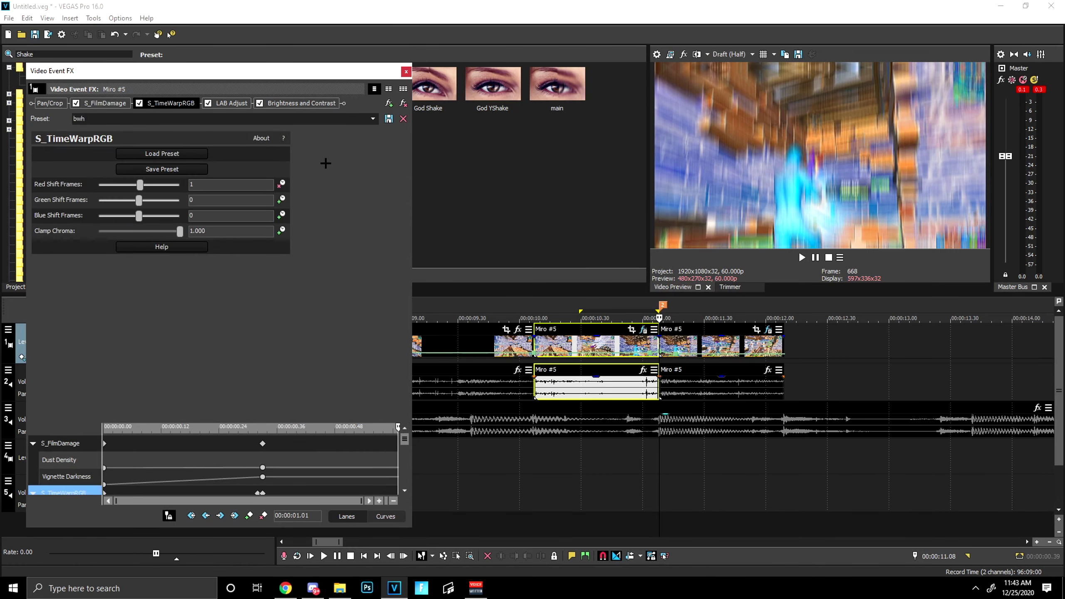
click(539, 349)
key(space)
key(space)
double_click(586, 360)
key(space)
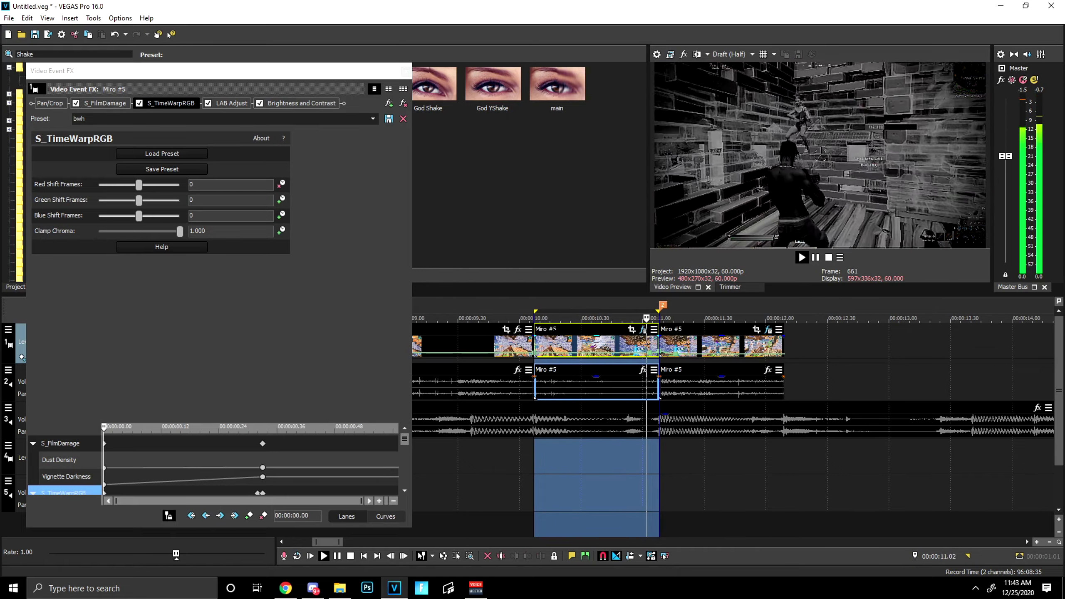
key(space)
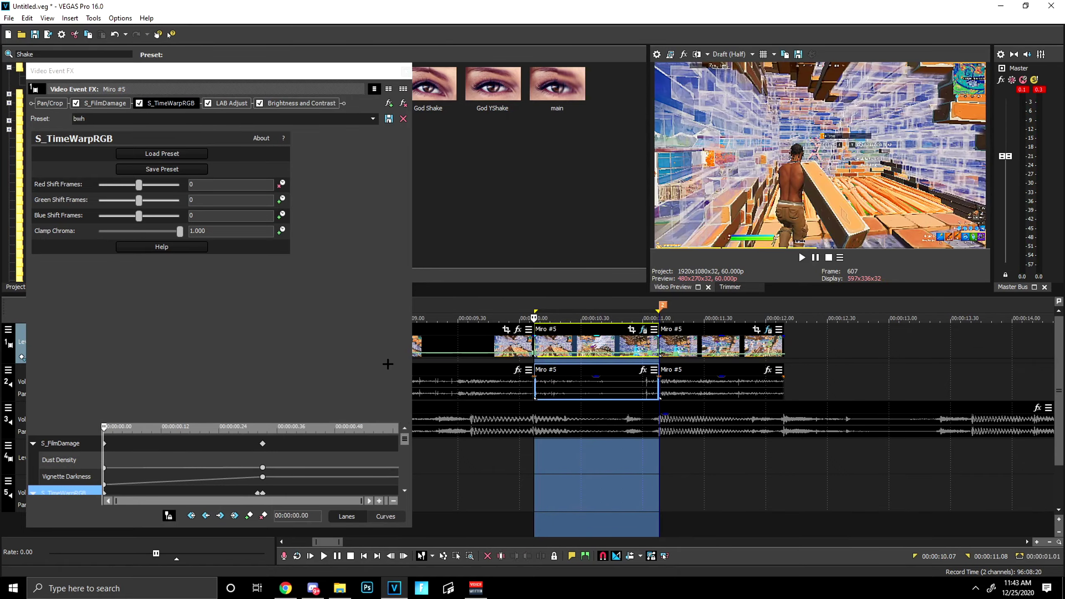
click(409, 72)
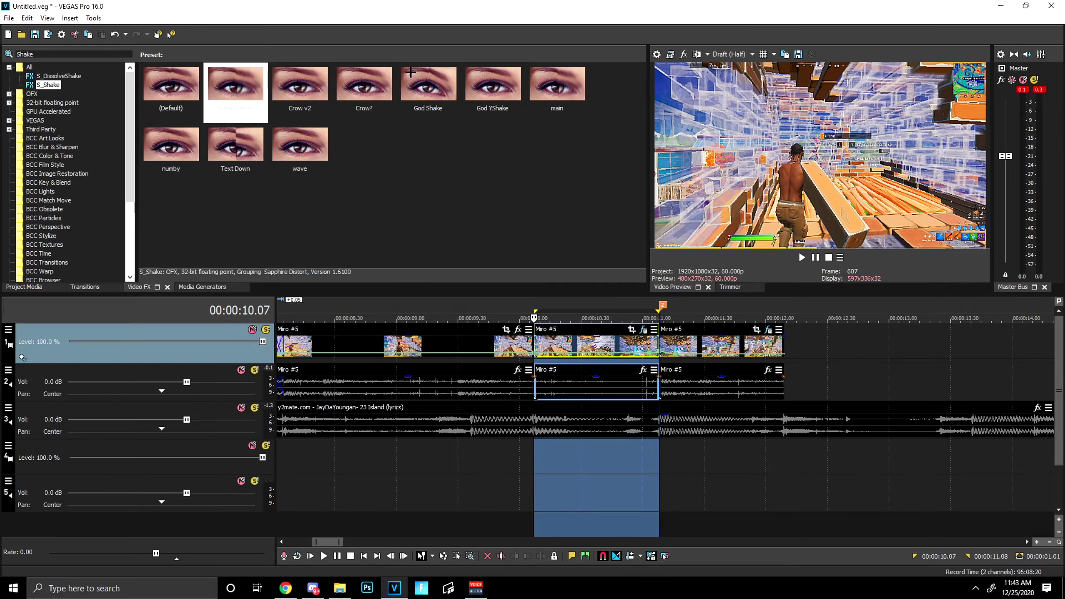
Step: Replay the timeline from just before 00:00:10.07 to check the lead-in to the kill
click(528, 339)
key(space)
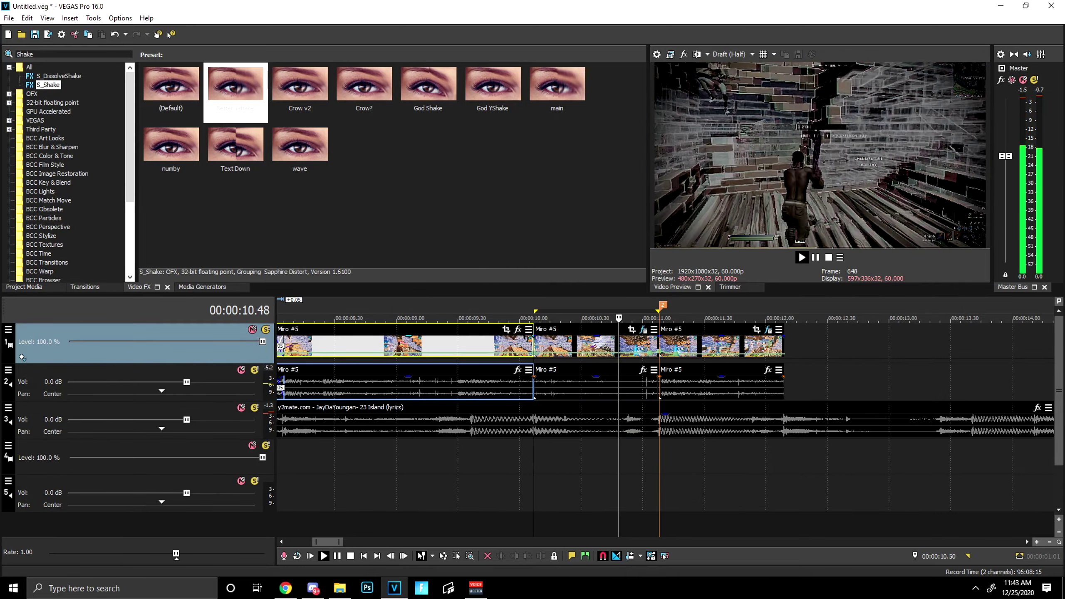
key(space)
key(space)
key(space)
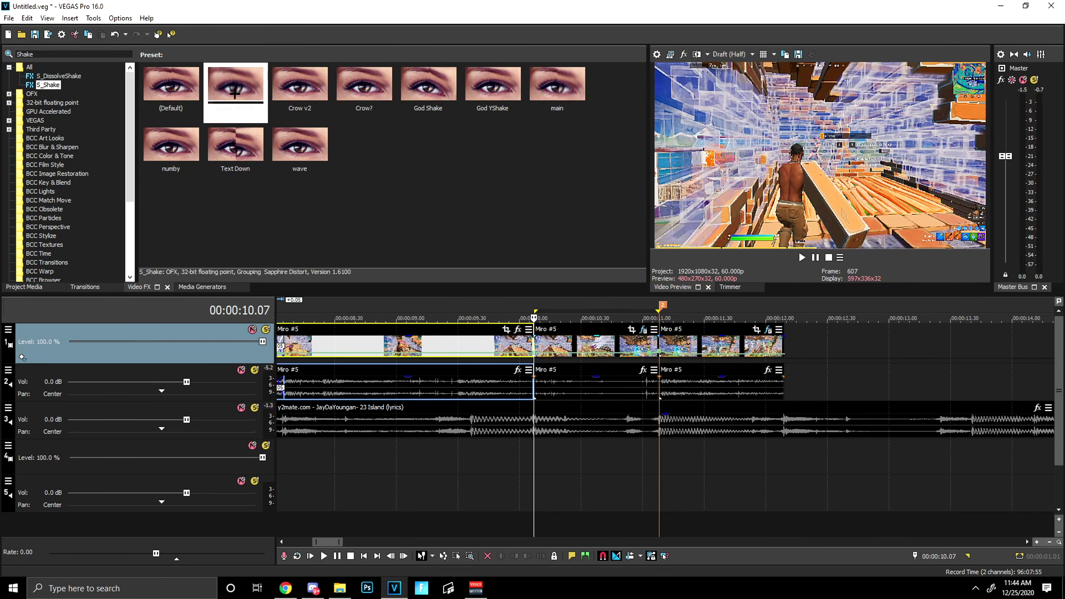
Step: Apply the S_Shake main preset to the pre-kill Miro #5 segment and animate its amplitude from 1.112 at the start to 0.000 at 00:00:01.01
drag(234, 93, 545, 100)
drag(567, 356, 567, 356)
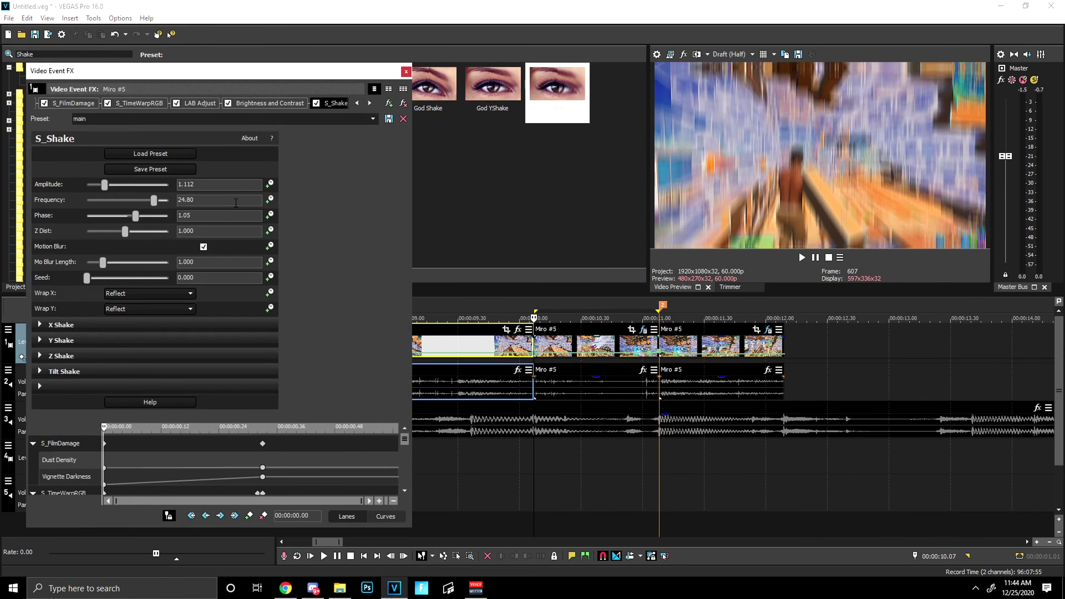
click(269, 185)
drag(104, 429, 400, 426)
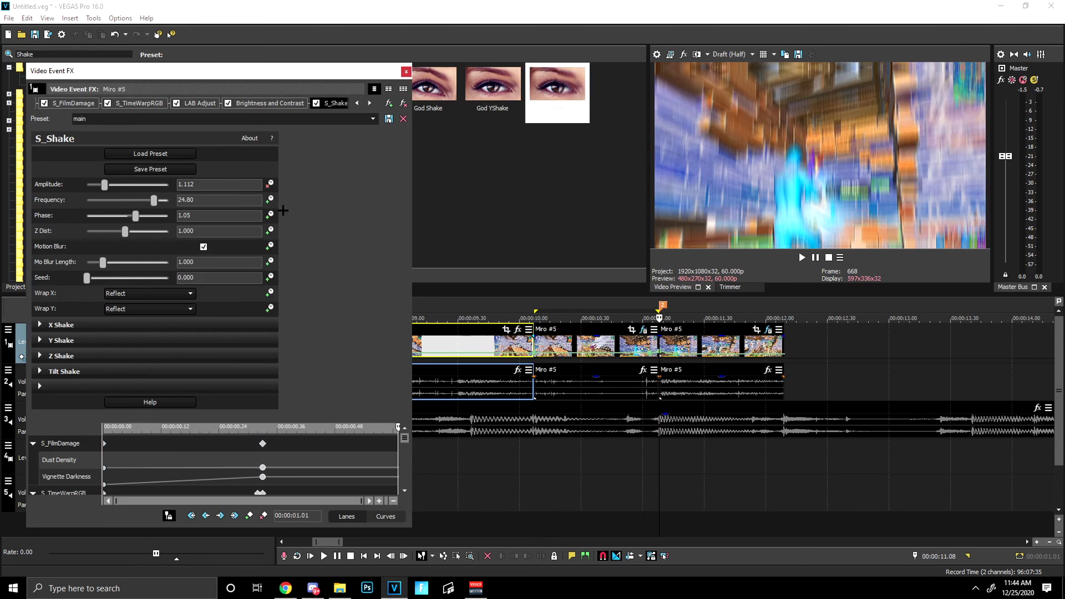
drag(105, 185, 87, 186)
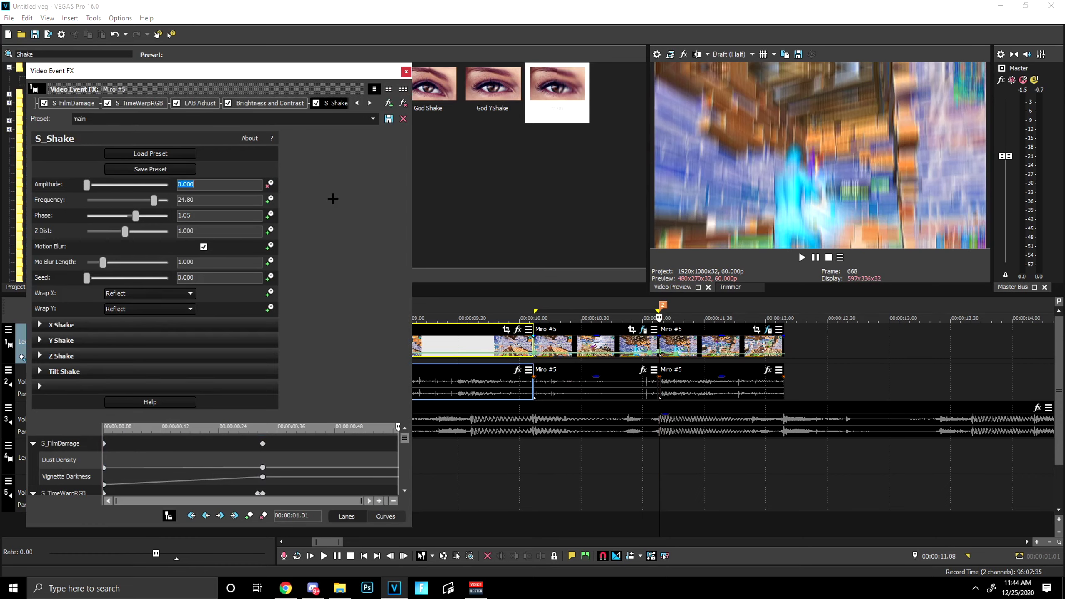
Step: Compare the S_Shake amplitude at the start and end of the pre-kill segment to review the animation
scroll(395, 438, up, 2)
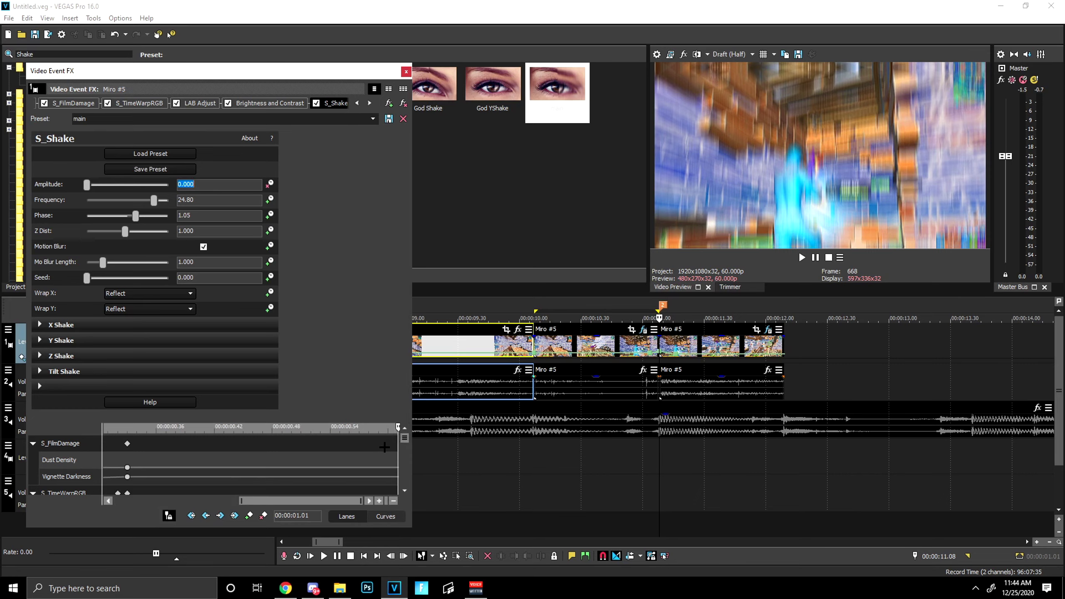
click(60, 443)
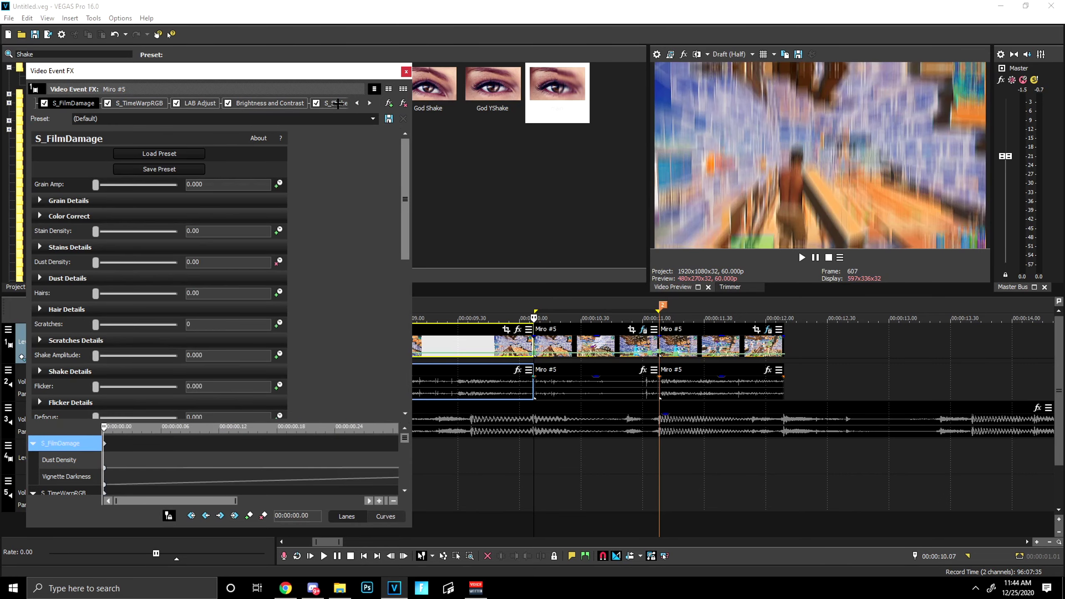
click(342, 104)
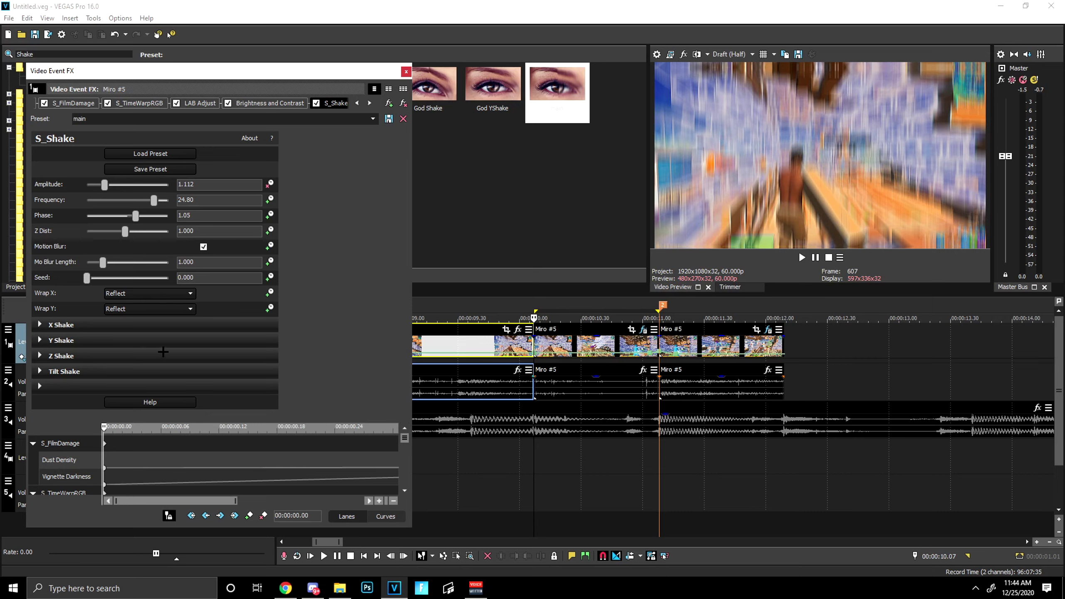
click(267, 188)
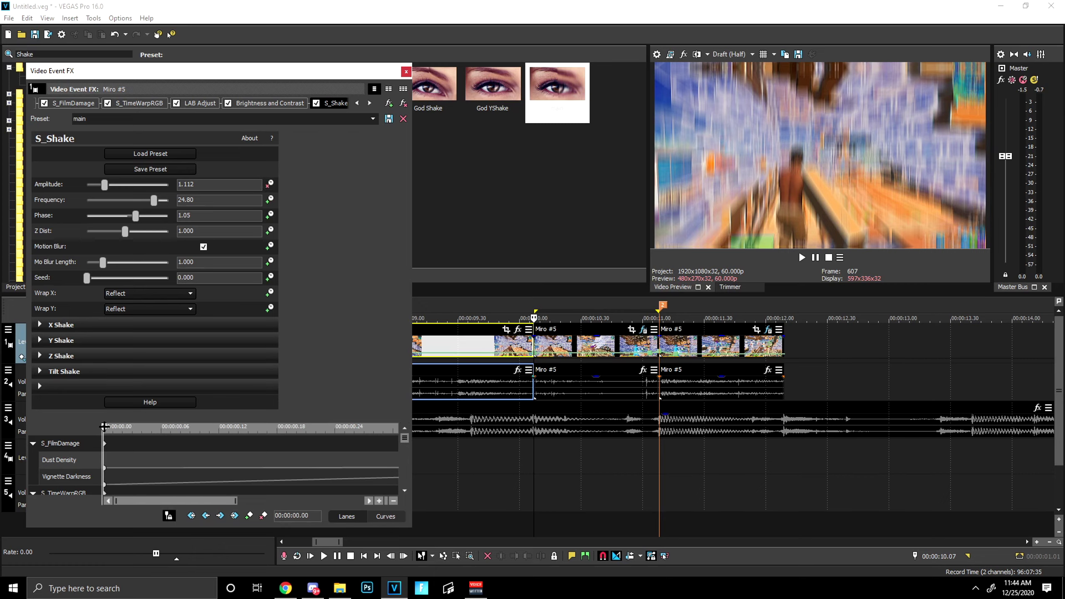
drag(104, 427, 399, 427)
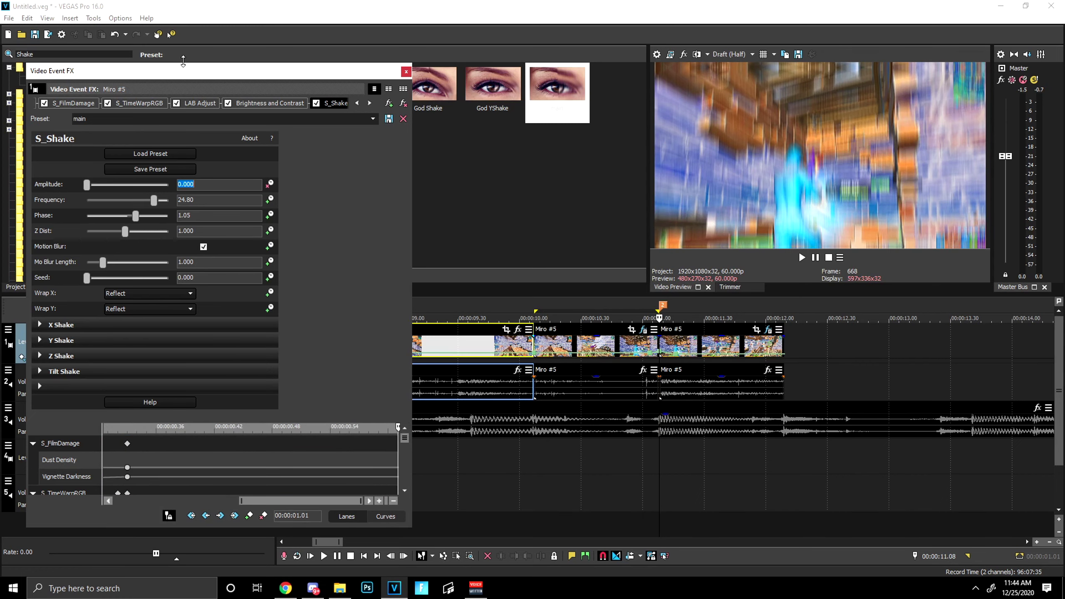
Step: Play the timeline from just before the pre-kill segment to preview its animated S_Shake
click(407, 71)
click(535, 348)
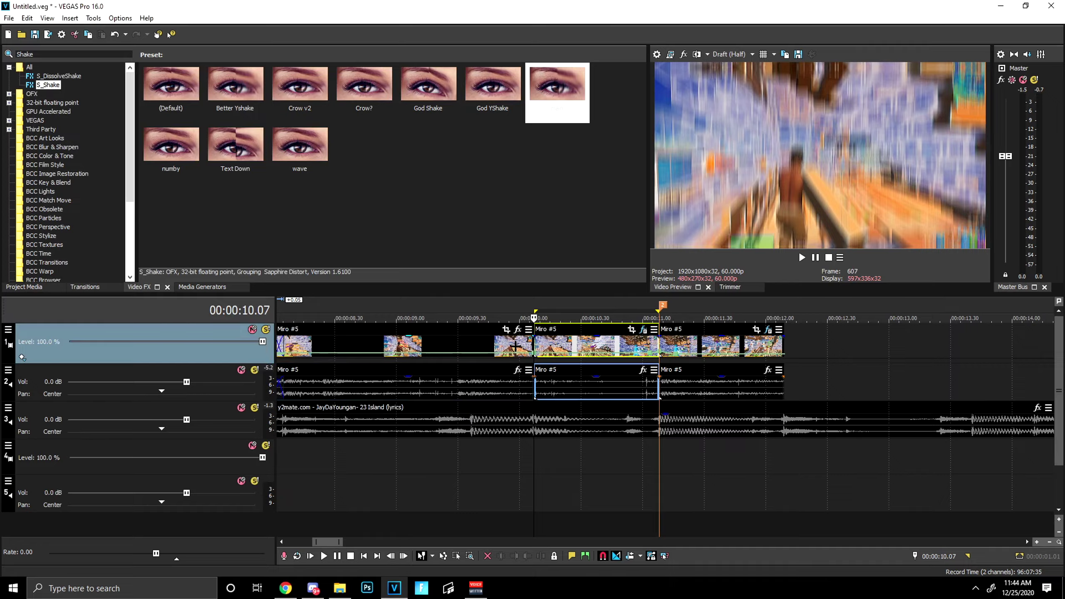
click(516, 345)
key(space)
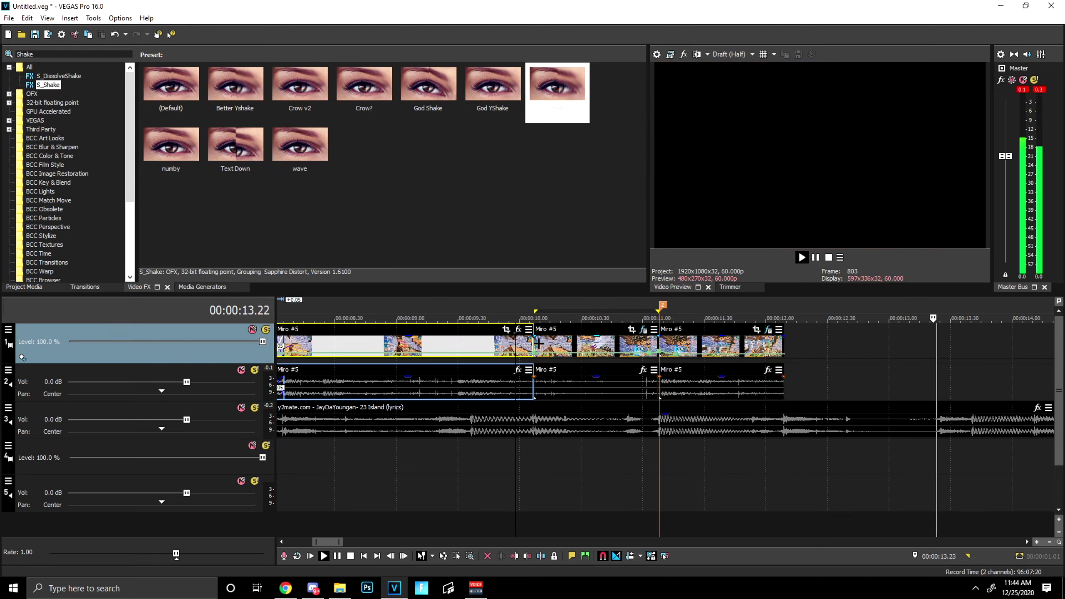
key(space)
Step: Step through the later part of the pre-kill segment up to 00:00:11.06 to inspect the frames before the kill
click(573, 344)
click(618, 344)
click(630, 343)
click(638, 344)
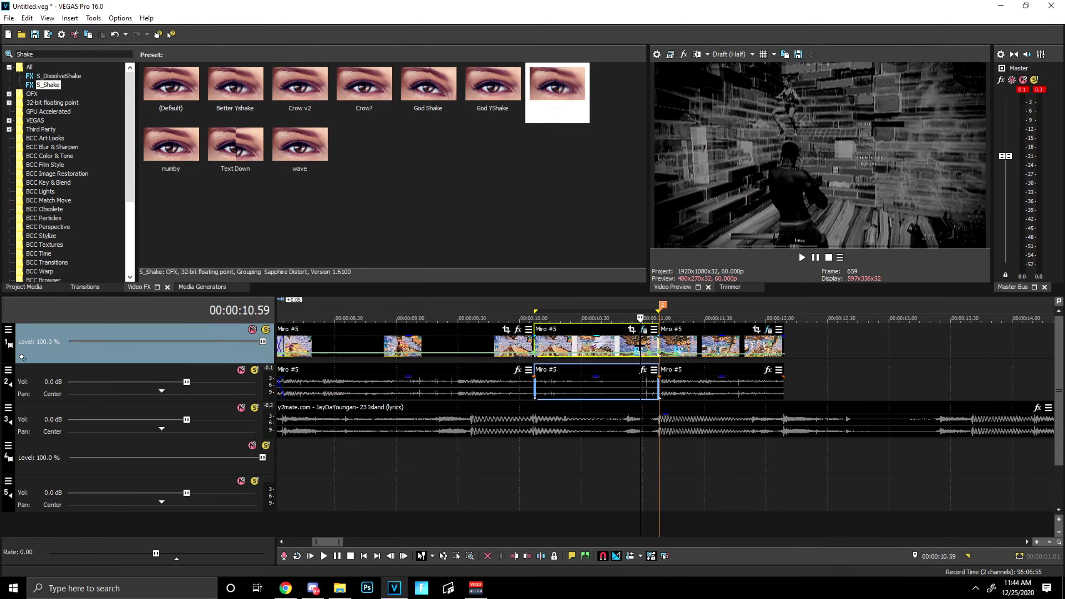
click(649, 344)
click(652, 344)
click(655, 345)
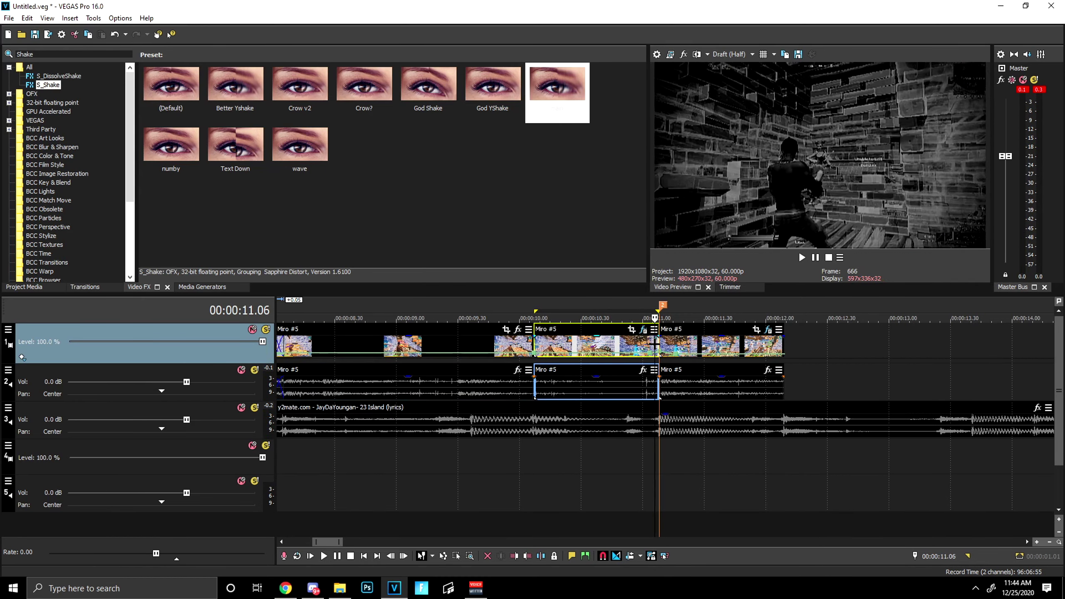
Step: Insert a new video track above the Miro #5 clips and place the cursor at 00:00:11.08
click(9, 18)
click(33, 74)
right_click(843, 357)
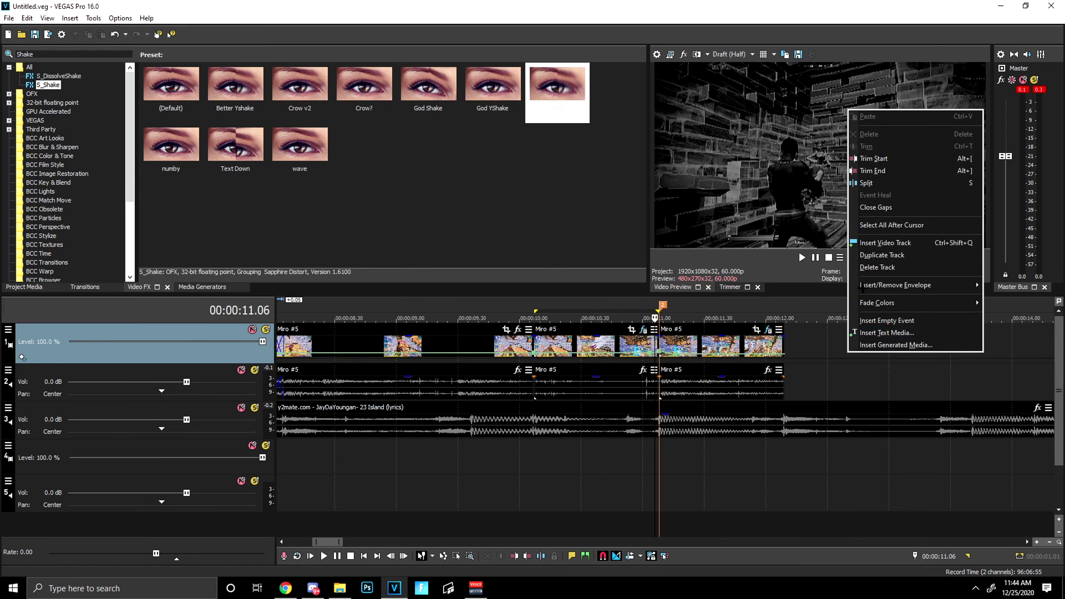
click(844, 243)
click(657, 379)
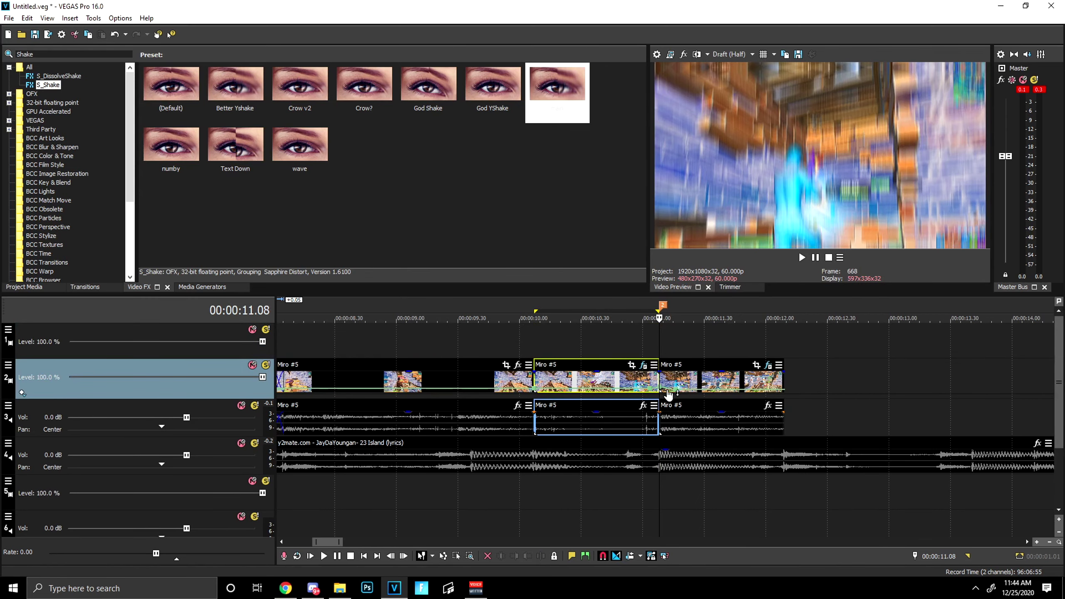
Step: Search the video effects for "desat" and apply the LAB Adjust Desaturate preset to the Miro #5 segment starting at the kill marker
drag(39, 55, 13, 79)
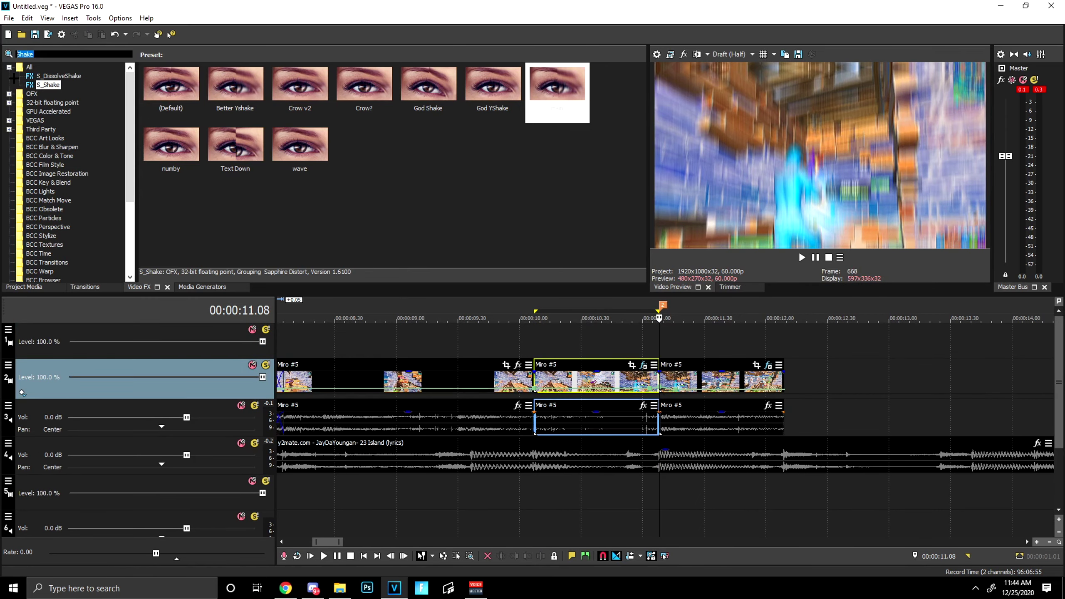
text(desat)
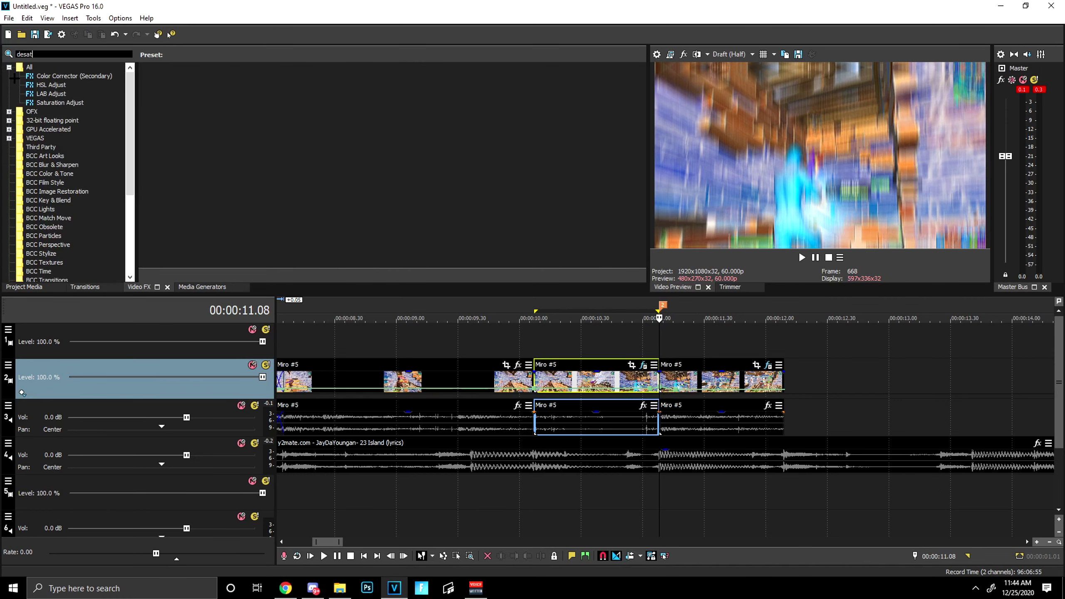
click(63, 103)
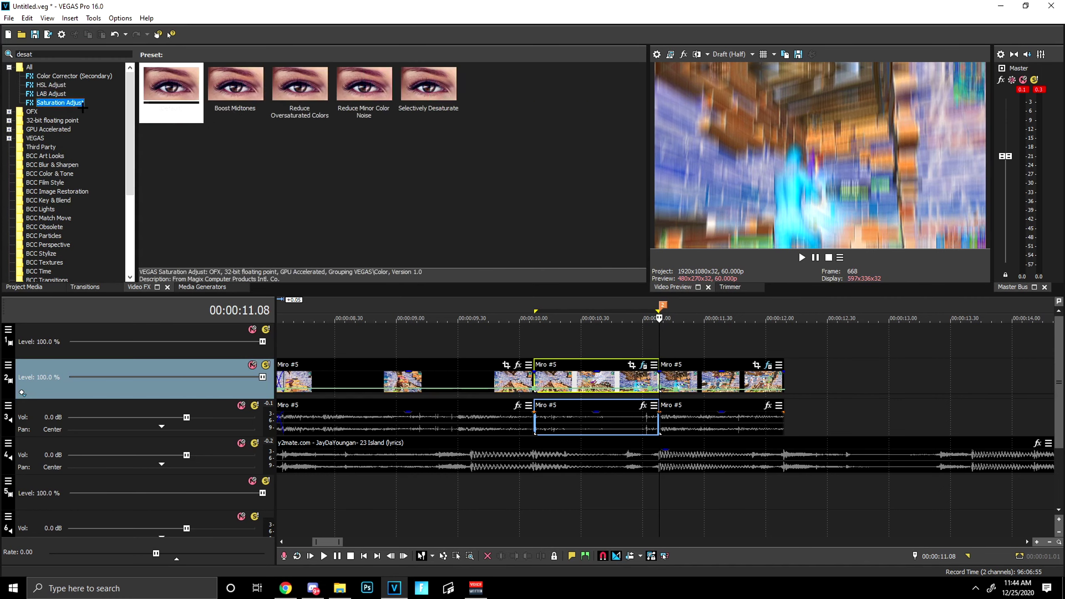
click(55, 94)
drag(284, 148, 688, 387)
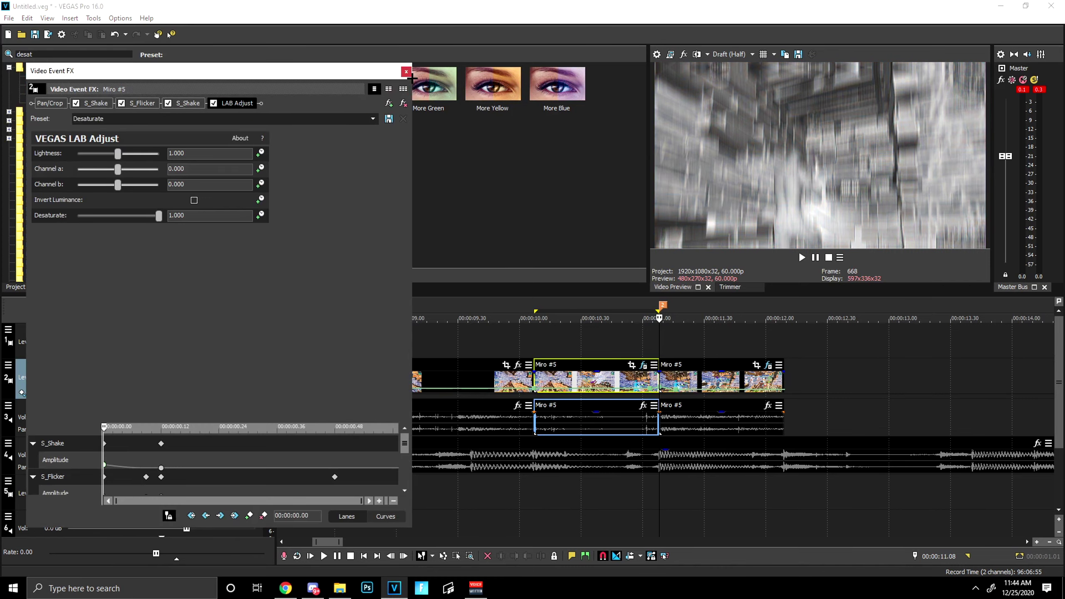
click(406, 72)
key(space)
key(space)
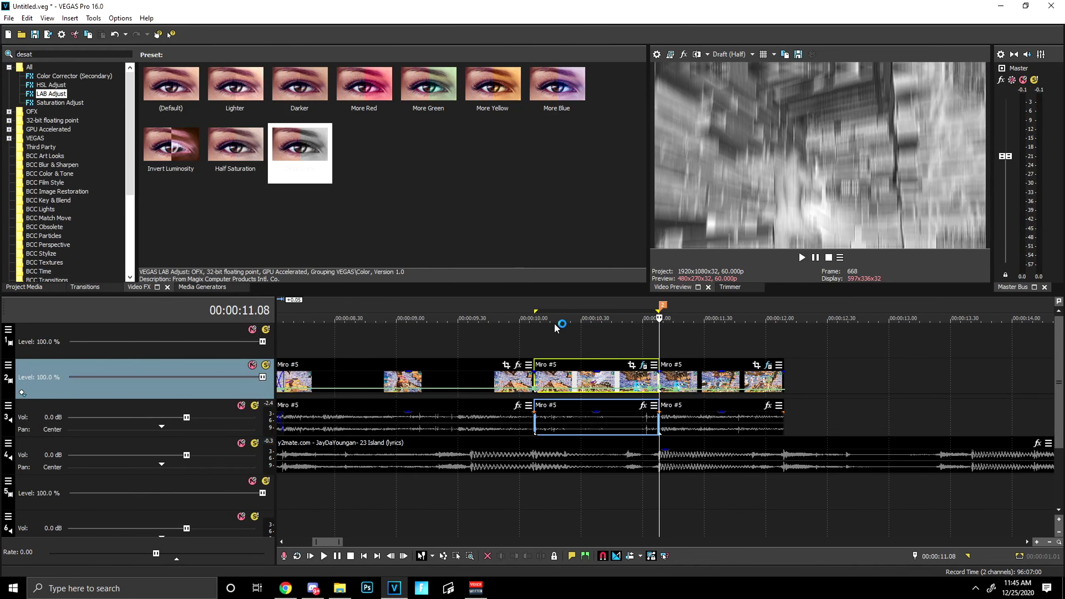
Step: Copy the kill segment onto the new video track at 00:00:11.08 and delete the audio track pasted with it
click(694, 374)
key(ctrl+c)
click(660, 330)
key(ctrl+v)
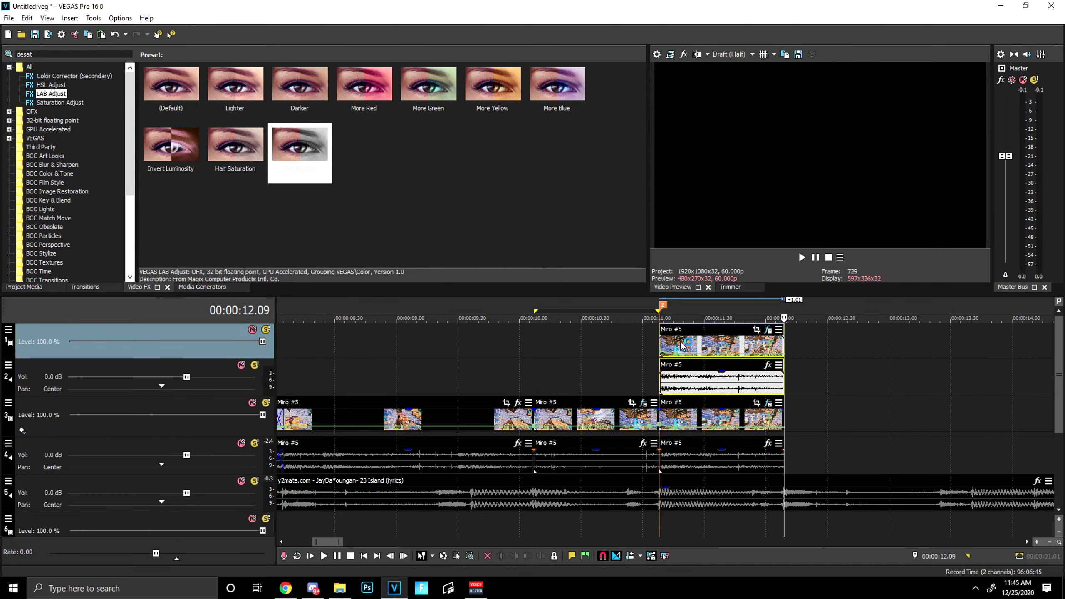
right_click(189, 375)
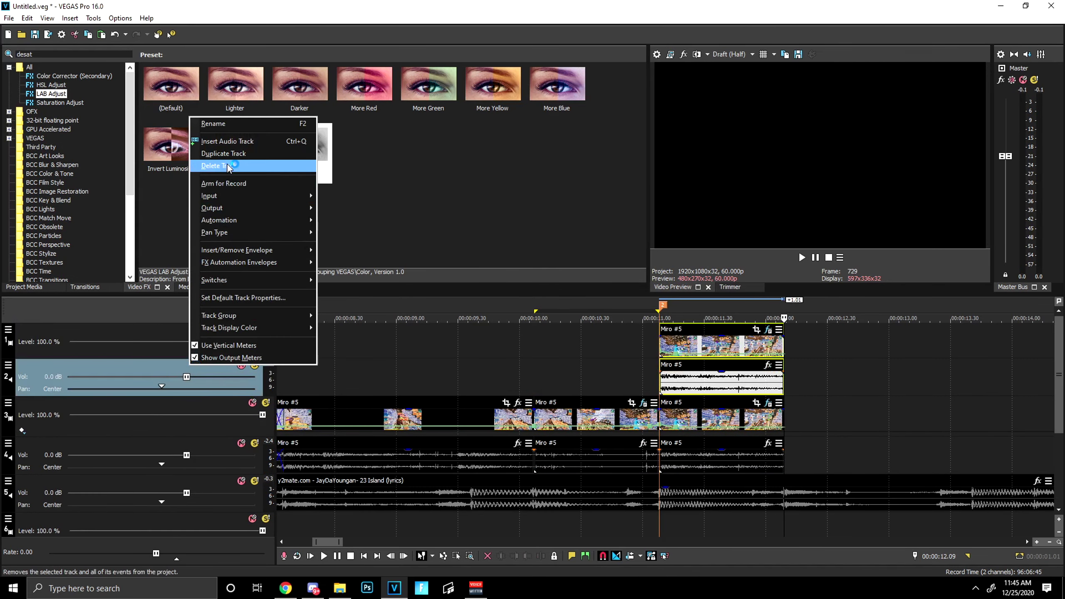
click(227, 166)
Step: Remove LAB Adjust from the lower kill segment and play across the kill to check the result
click(688, 380)
click(768, 365)
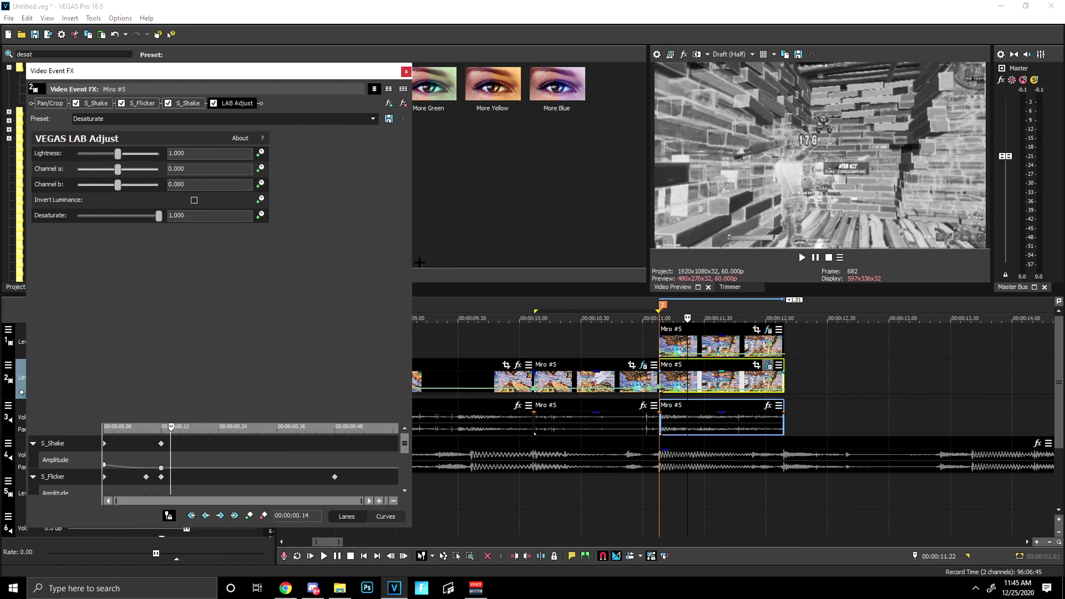
click(404, 102)
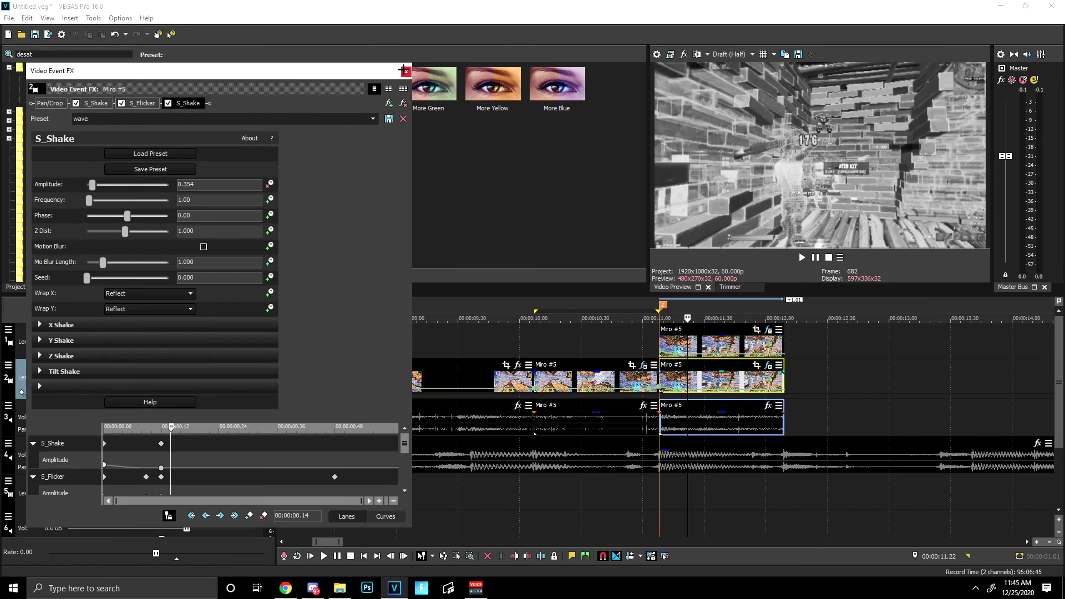
click(406, 71)
key(space)
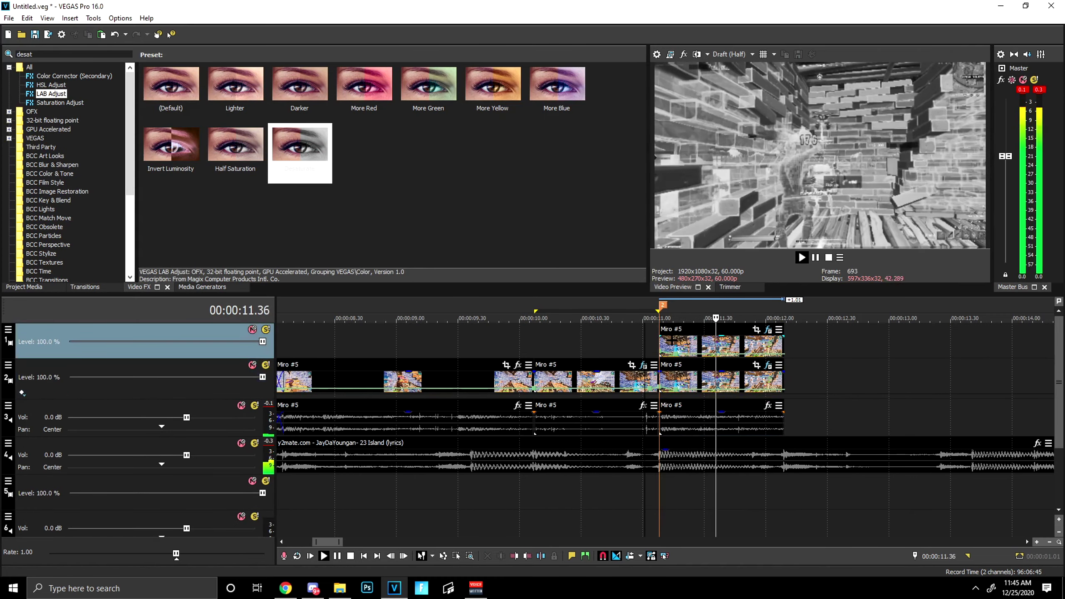
key(space)
Step: Remove all effects from the upper copy and the lower kill segment, including S_Shake and S_Flicker
drag(300, 165, 673, 263)
drag(770, 338, 771, 338)
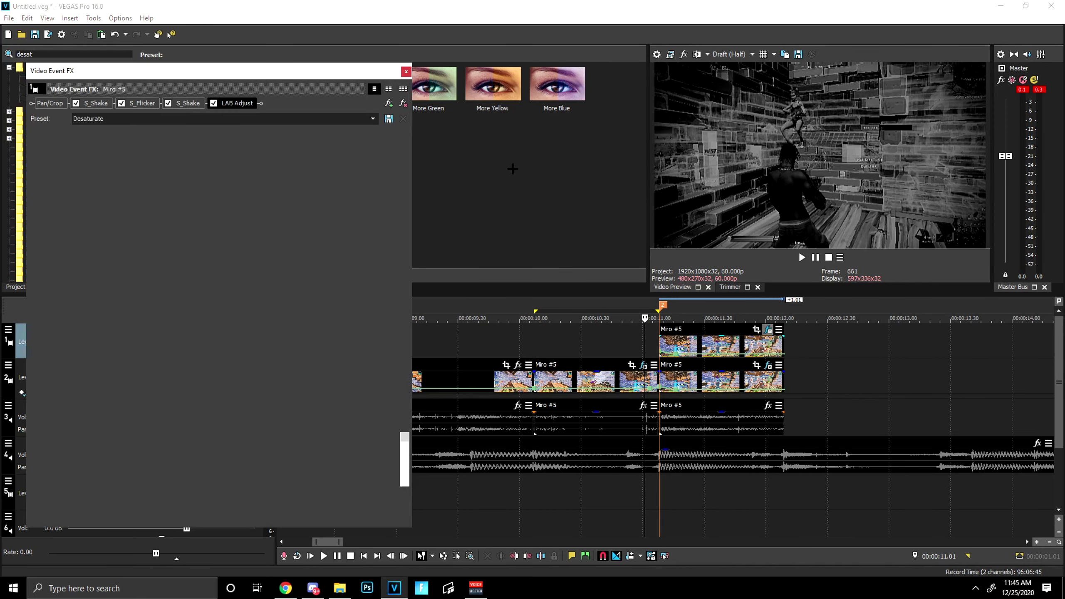
click(406, 71)
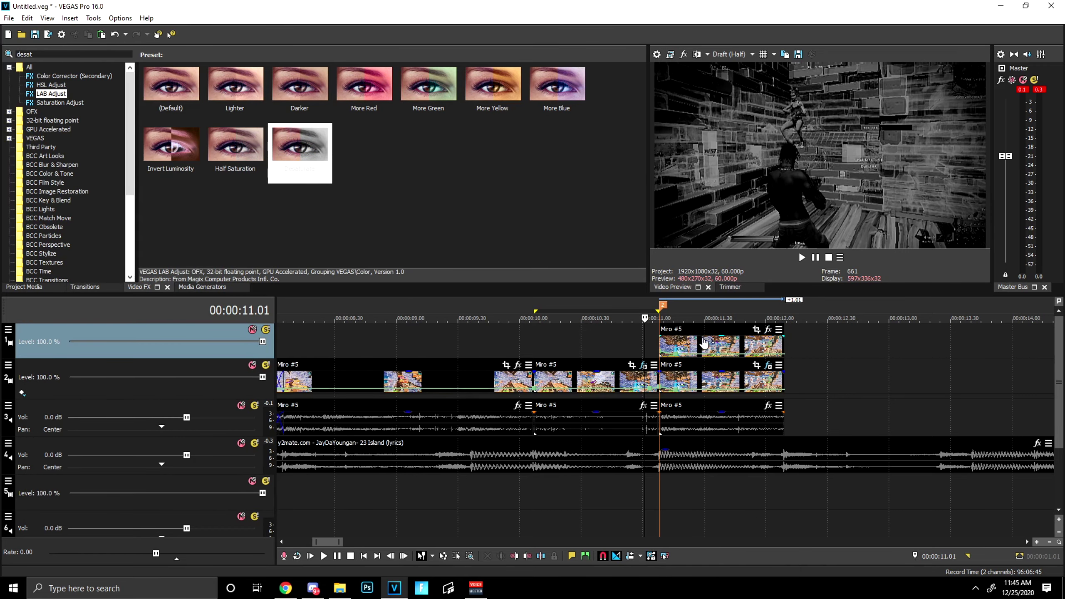
click(767, 365)
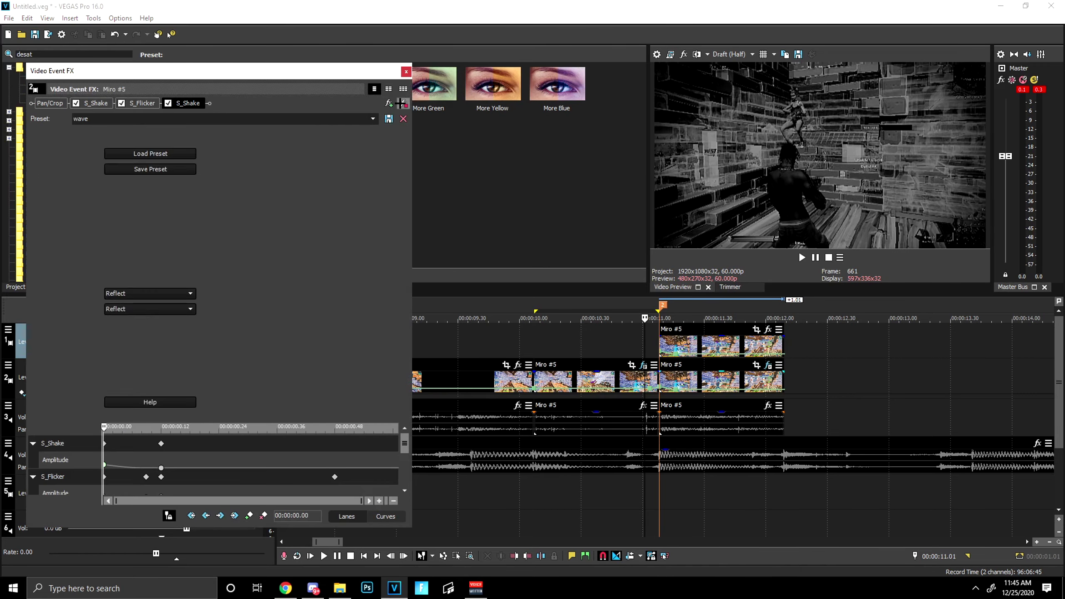
click(402, 104)
click(401, 104)
click(401, 105)
click(406, 71)
Step: Apply the LAB Adjust Desaturate preset to the lower kill segment and to its upper copy
click(661, 344)
drag(360, 170, 728, 369)
click(406, 71)
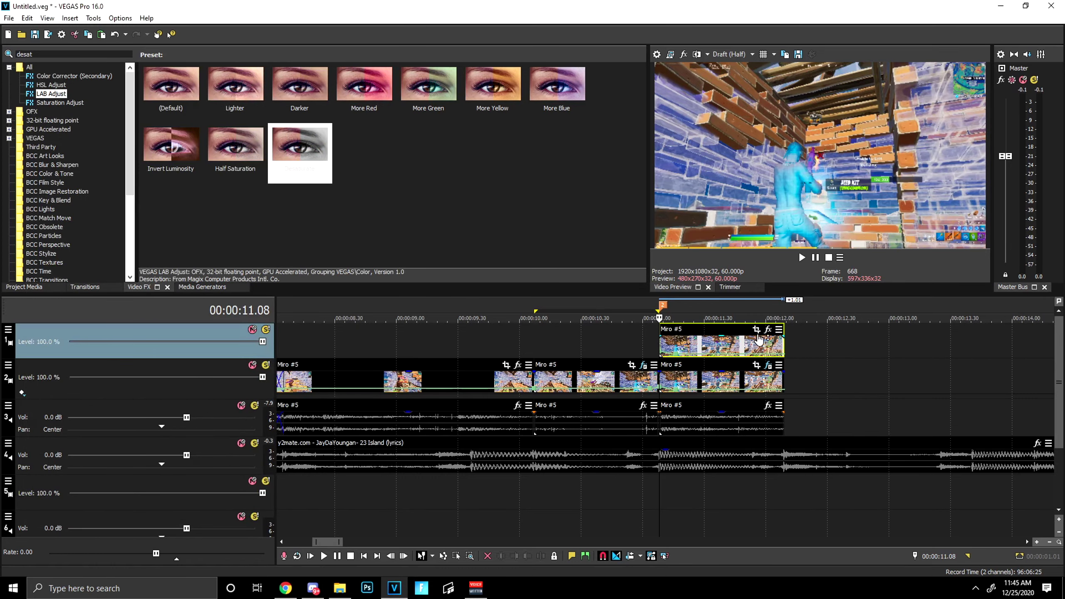
drag(300, 146, 715, 345)
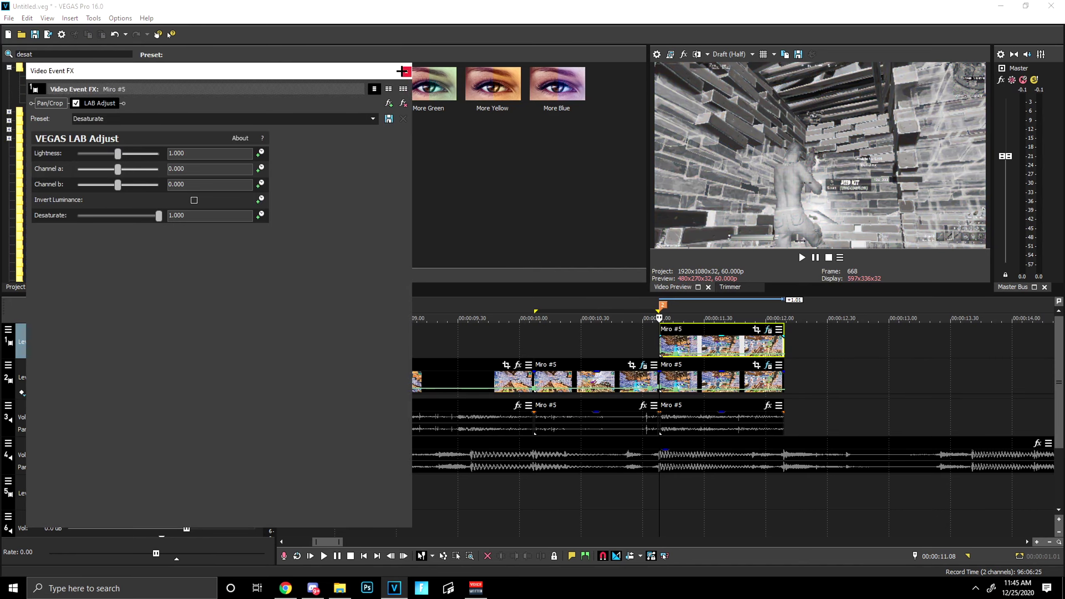
click(405, 71)
Step: Enable masking on the upper kill copy and draw a small oval mask centred at about X 960, Y 585
click(756, 329)
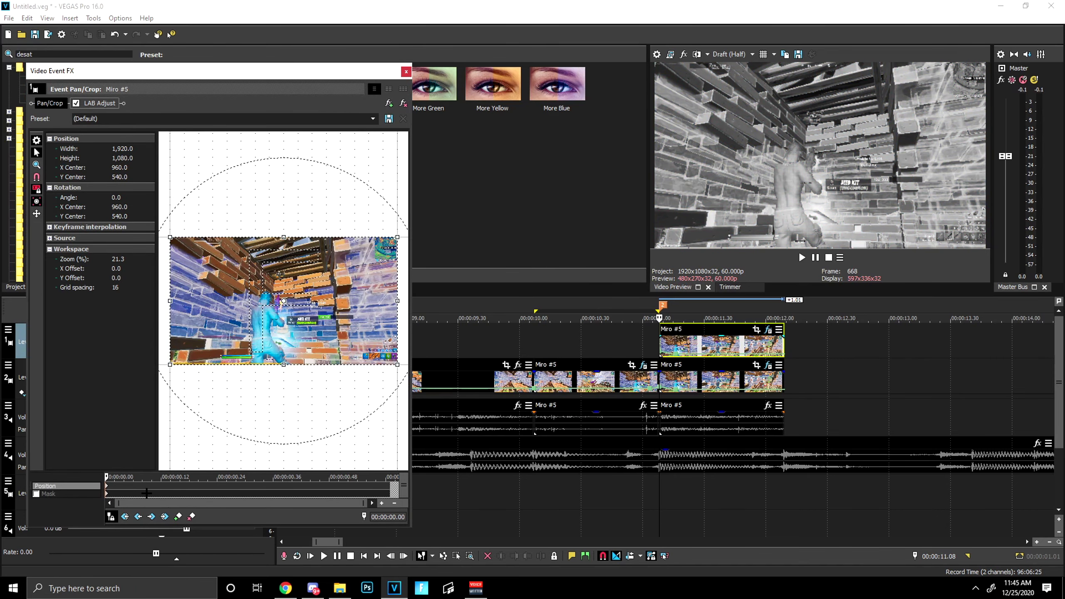
click(36, 494)
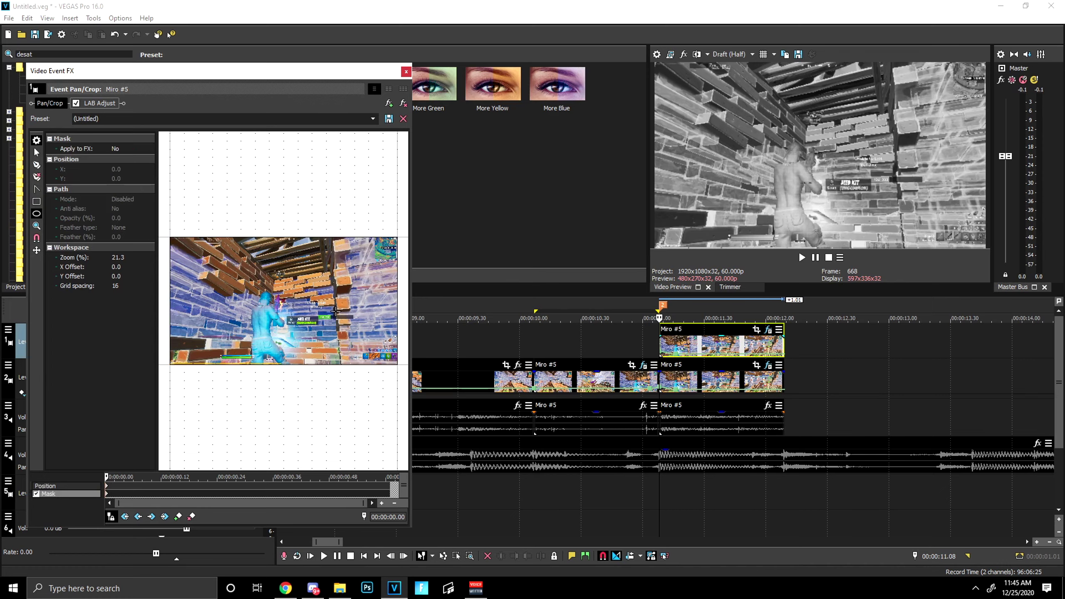
drag(274, 297, 293, 315)
Step: Try removing LAB Adjust from the lower kill segment, and instead from the masked upper copy
click(769, 367)
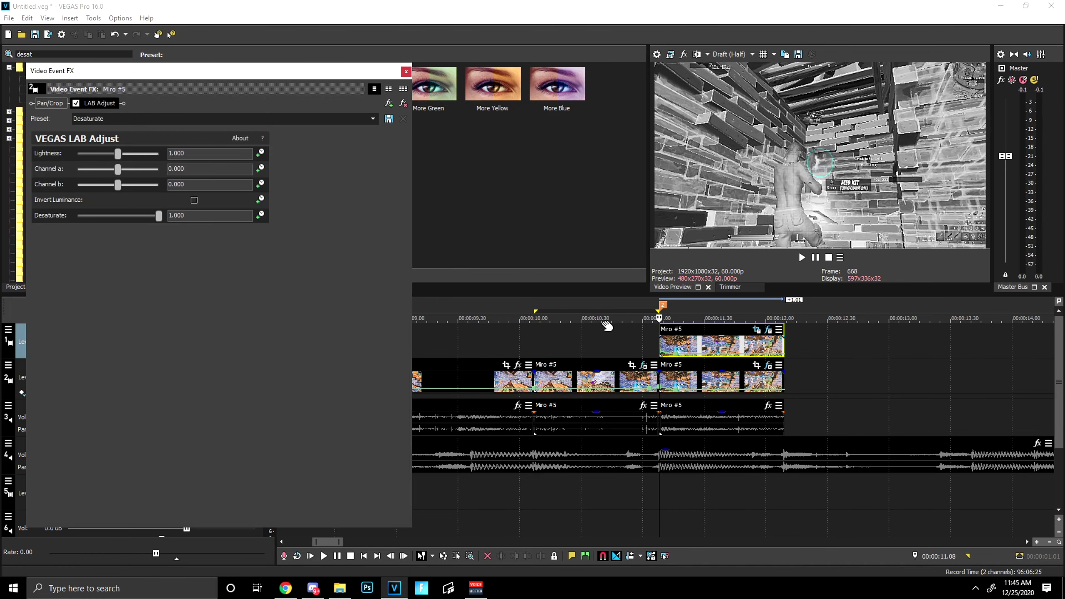
click(403, 103)
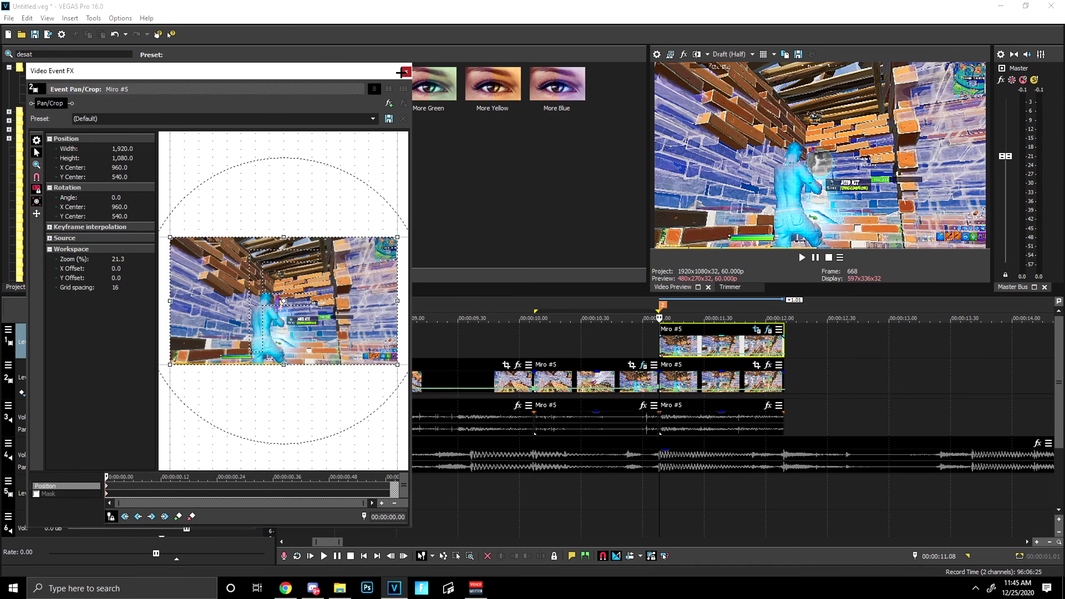
click(405, 72)
click(768, 329)
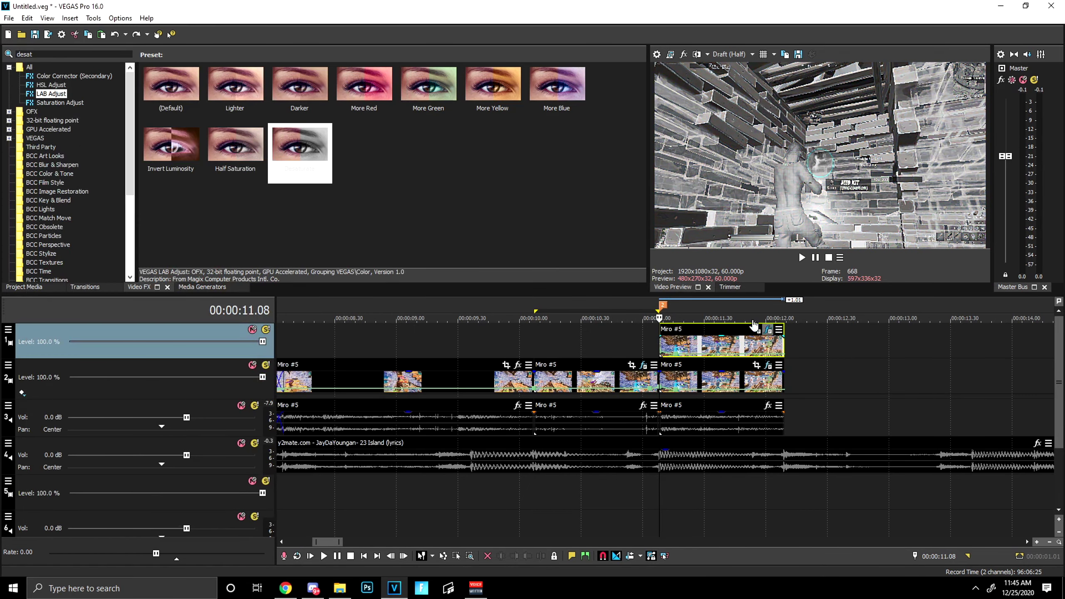
click(403, 103)
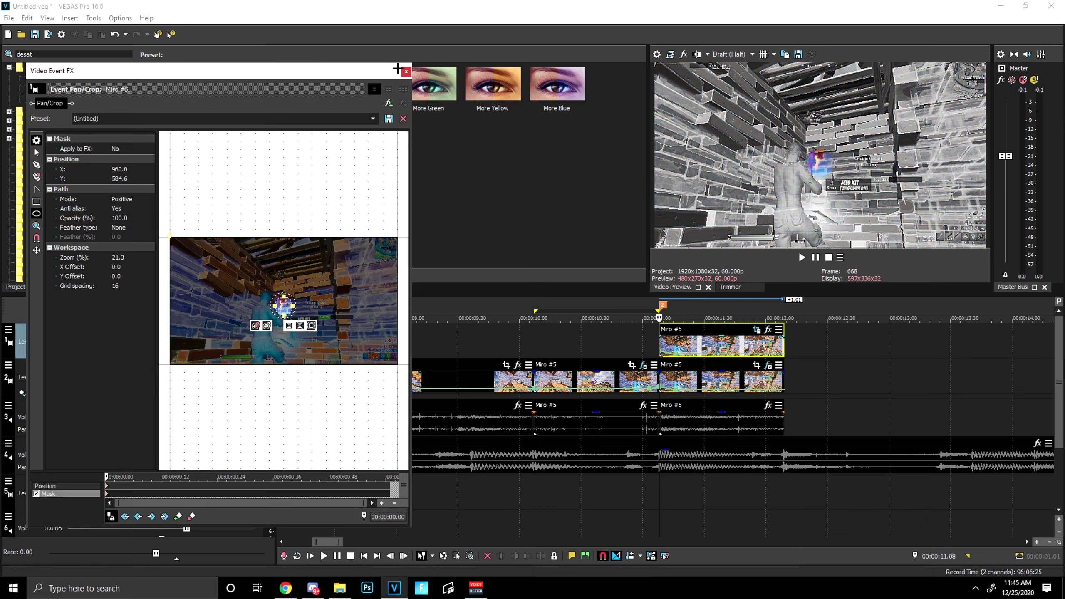
click(406, 71)
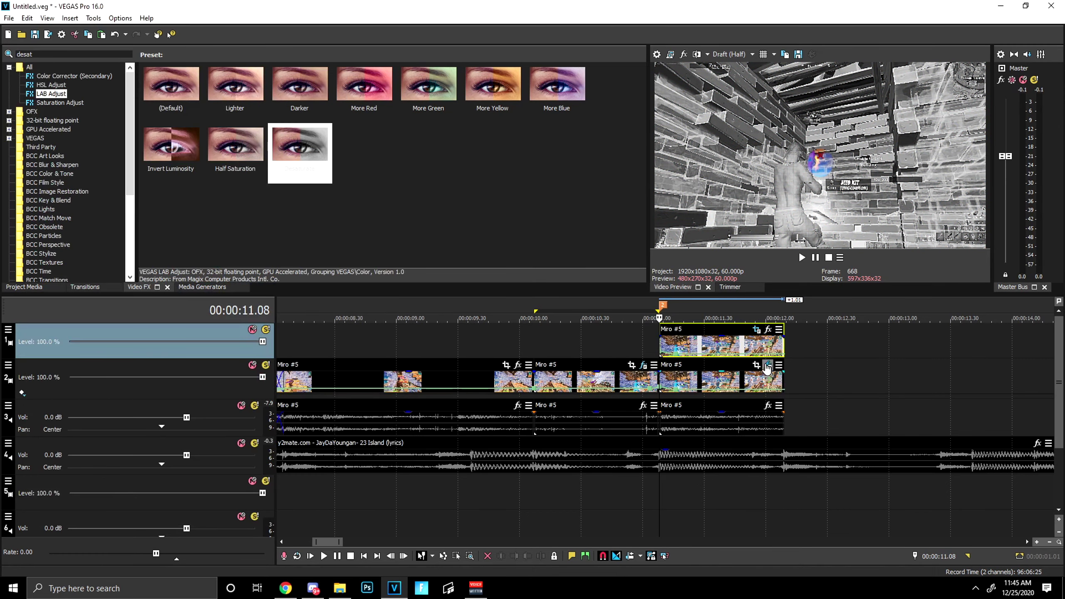
Step: Undo the LAB Adjust removal and the oval mask on the upper kill copy
click(767, 329)
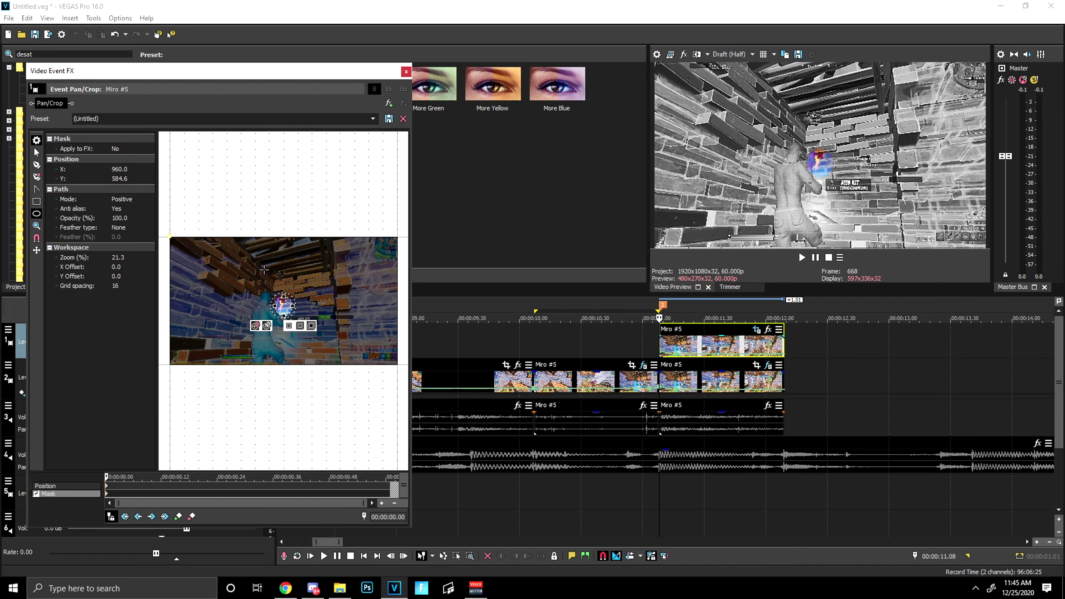
key(ctrl+z)
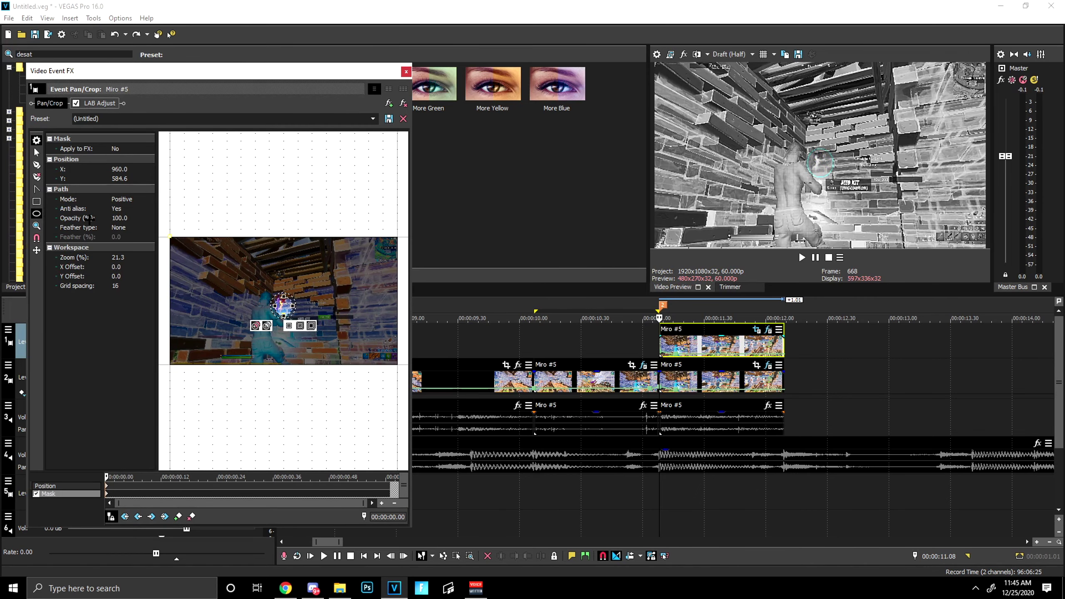
key(ctrl+z)
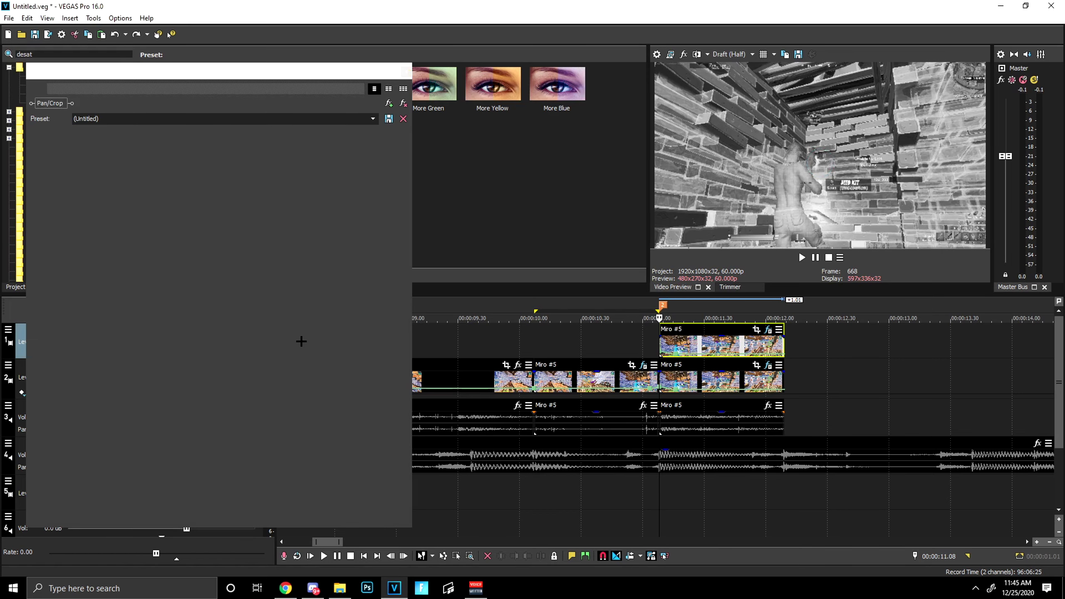
Step: Remove the LAB Adjust effect from the lower kill segment, keeping it on the upper copy
click(735, 342)
click(768, 364)
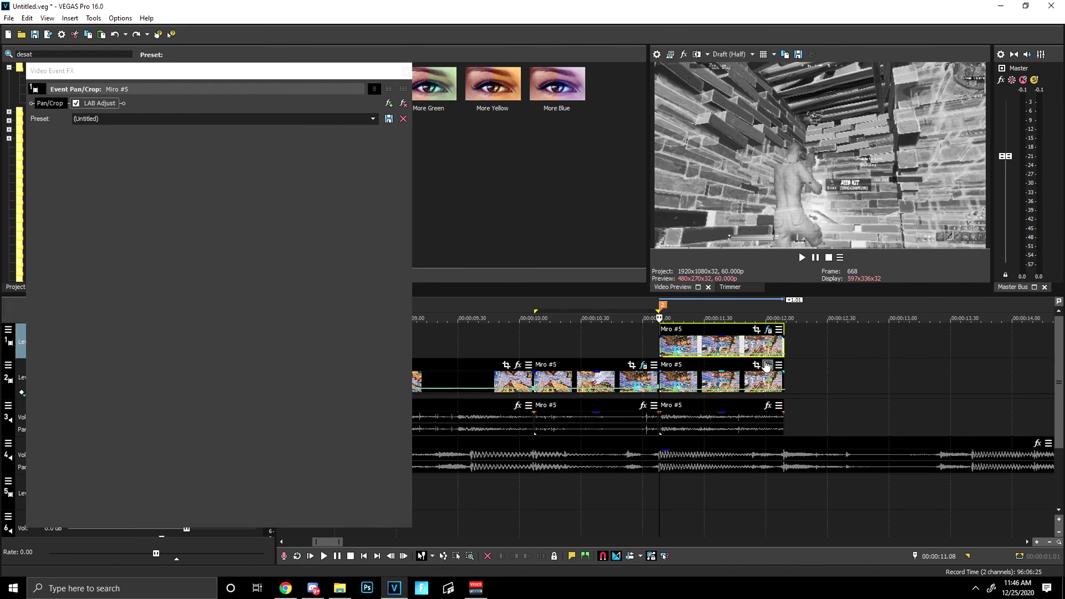
click(404, 104)
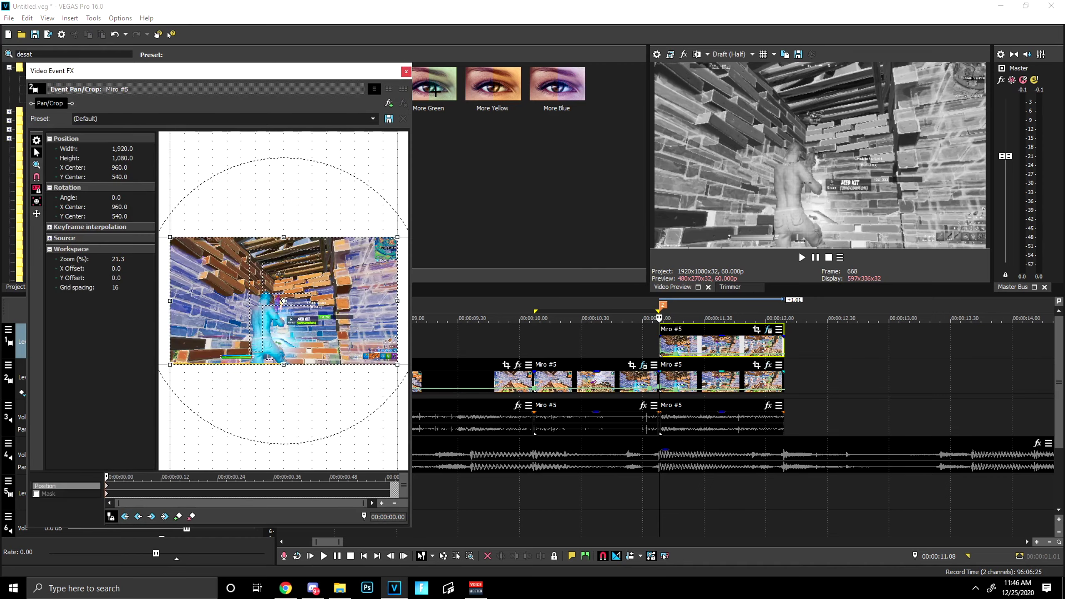
Step: Draw a small oval mask on the desaturated upper kill copy, centred at about X 932, Y 503
click(757, 330)
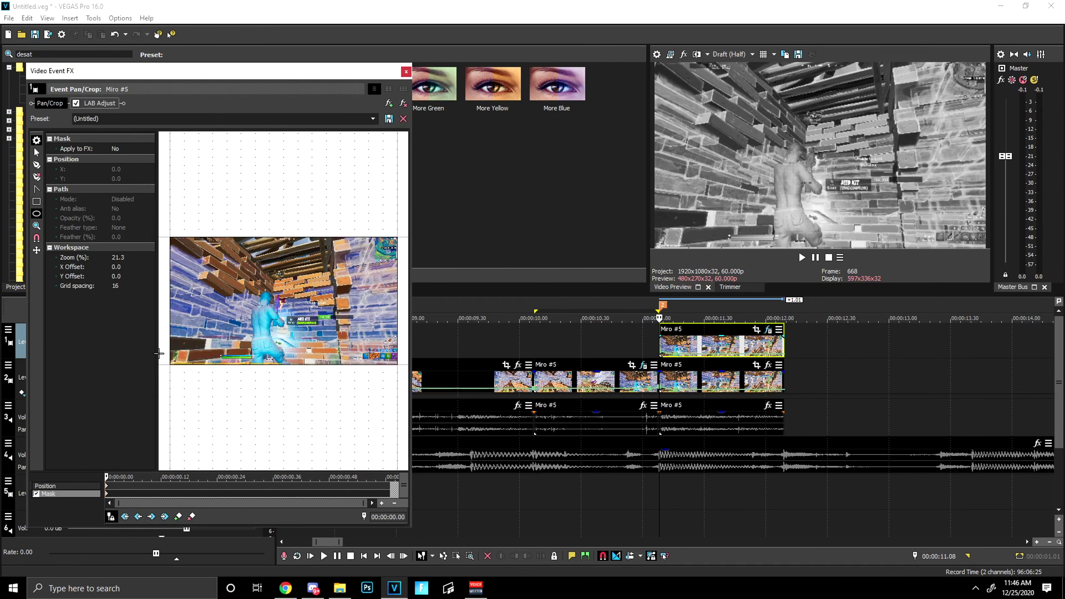
mouse_move(272, 292)
mouse_down()
mouse_move(297, 313)
mouse_move(280, 294)
mouse_up()
click(284, 302)
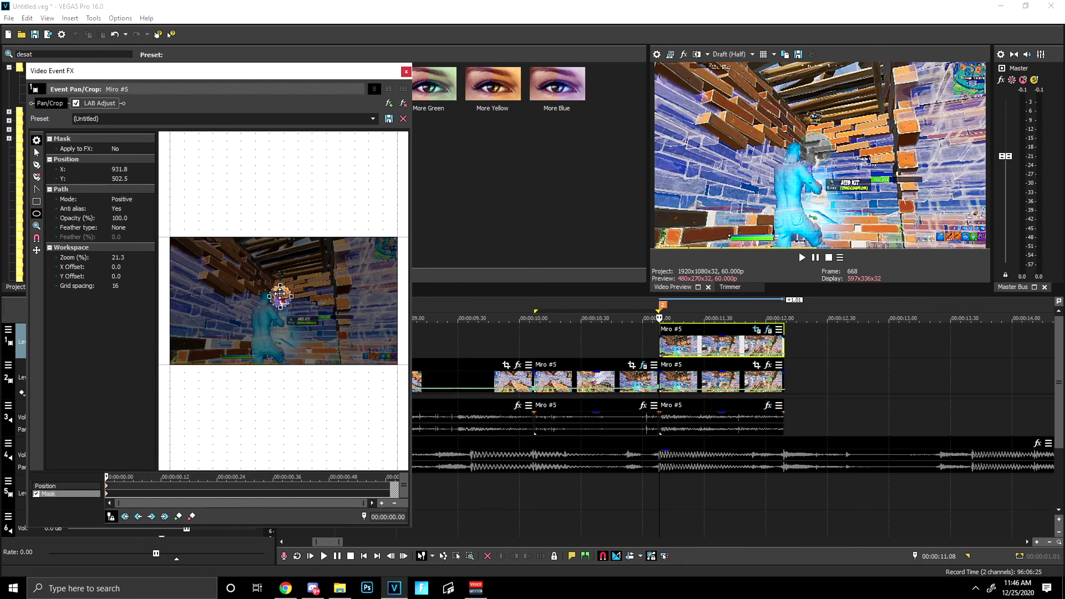
Step: Move the oval mask on the upper kill copy to about X 946, Y 507, and go to 00:00:00.24 in the mask timeline
click(282, 295)
drag(111, 476, 217, 447)
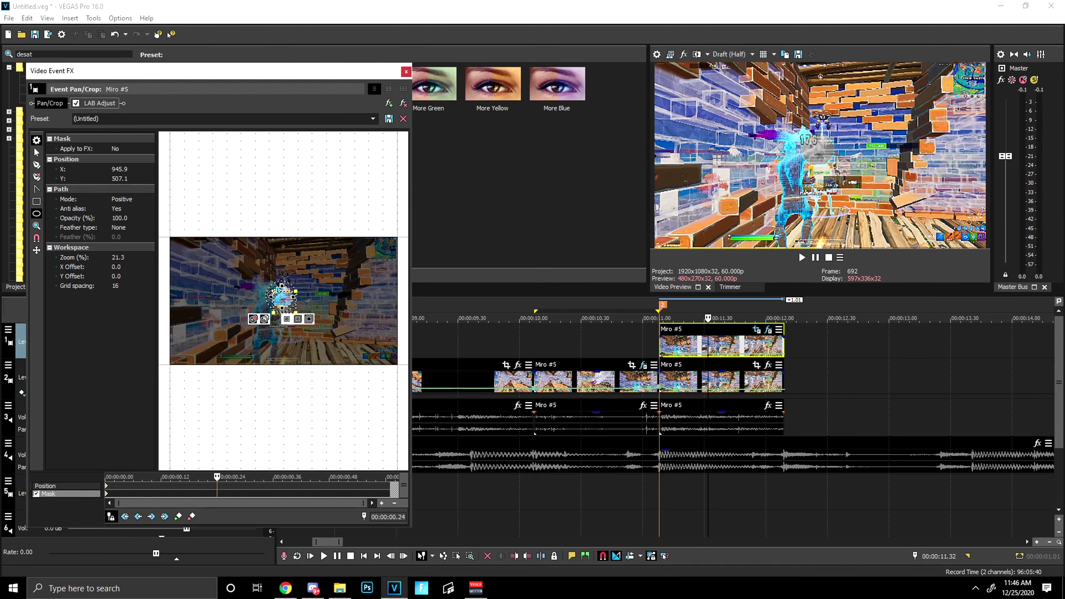
click(207, 296)
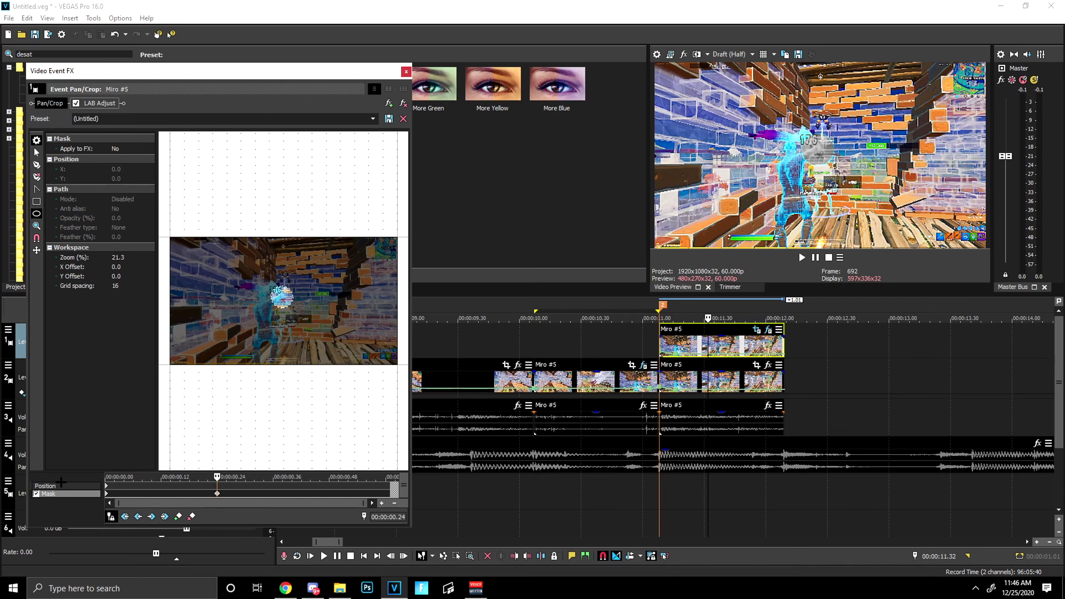
drag(216, 476, 219, 447)
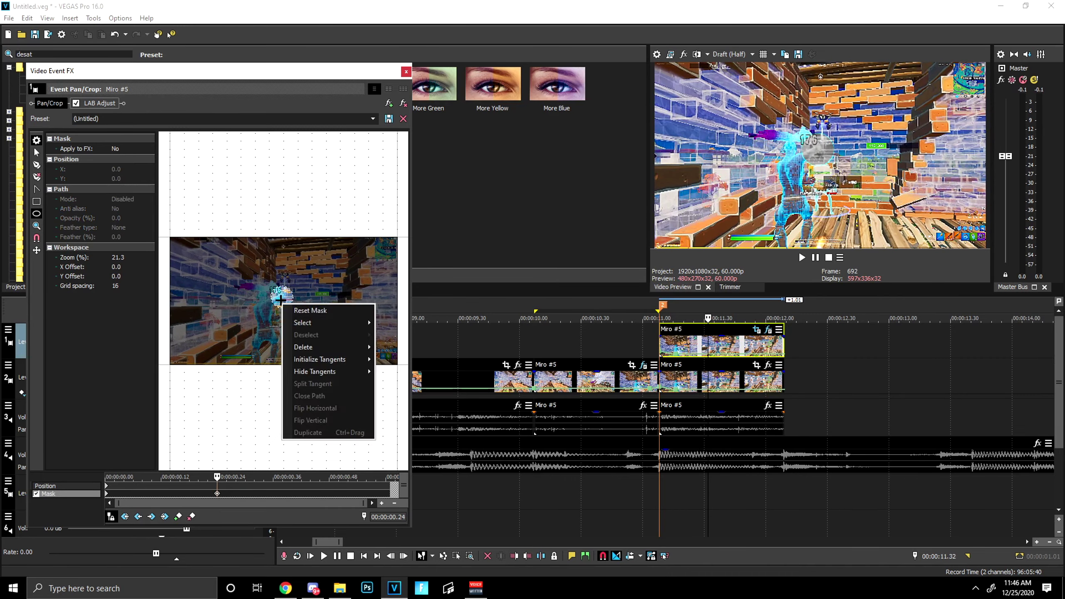
click(112, 490)
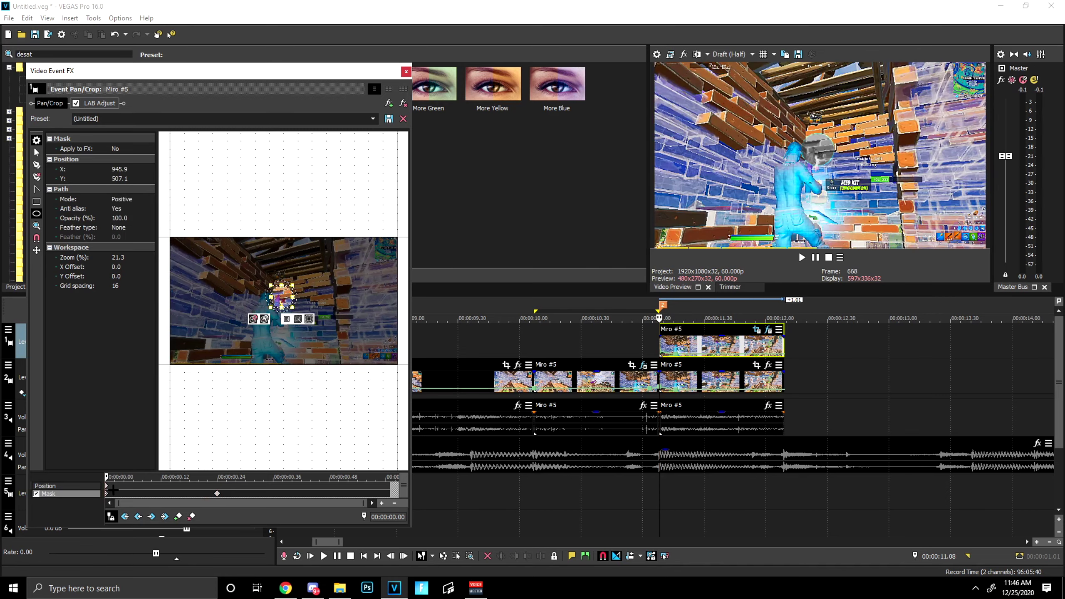
click(217, 494)
key(ctrl+z)
key(ctrl+z)
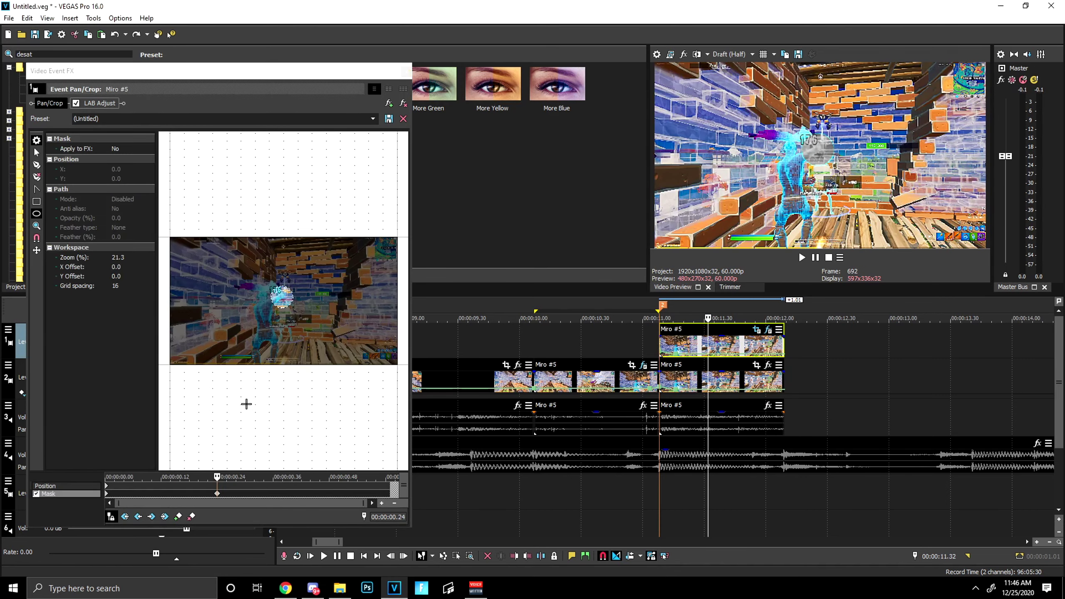
key(ctrl+z)
key(ctrl+z)
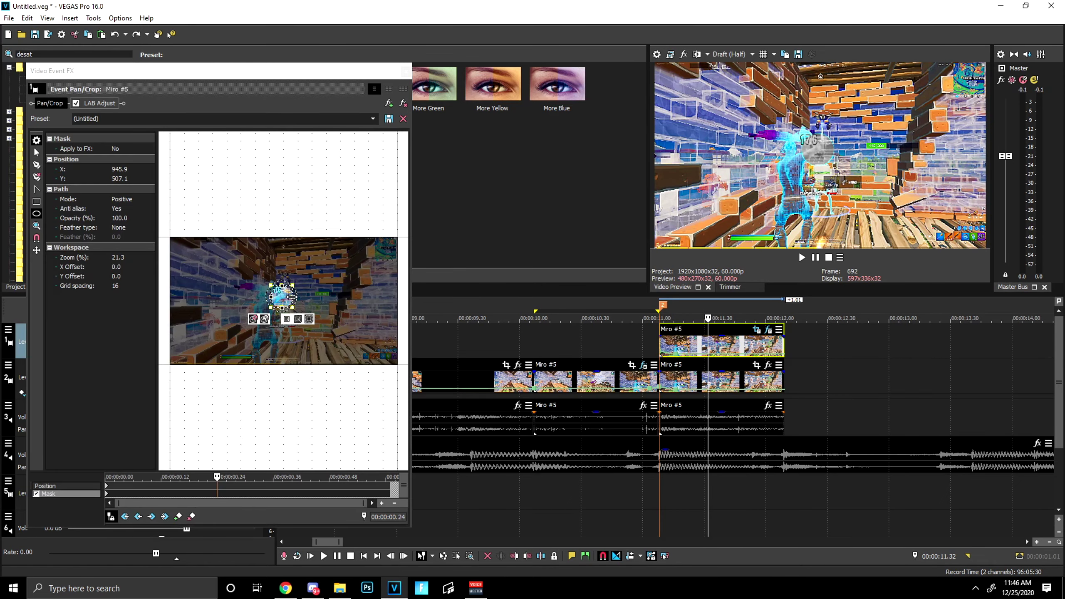
Step: Enlarge the oval mask at 00:00:00.24 in every direction until it covers the whole frame
drag(297, 298, 421, 300)
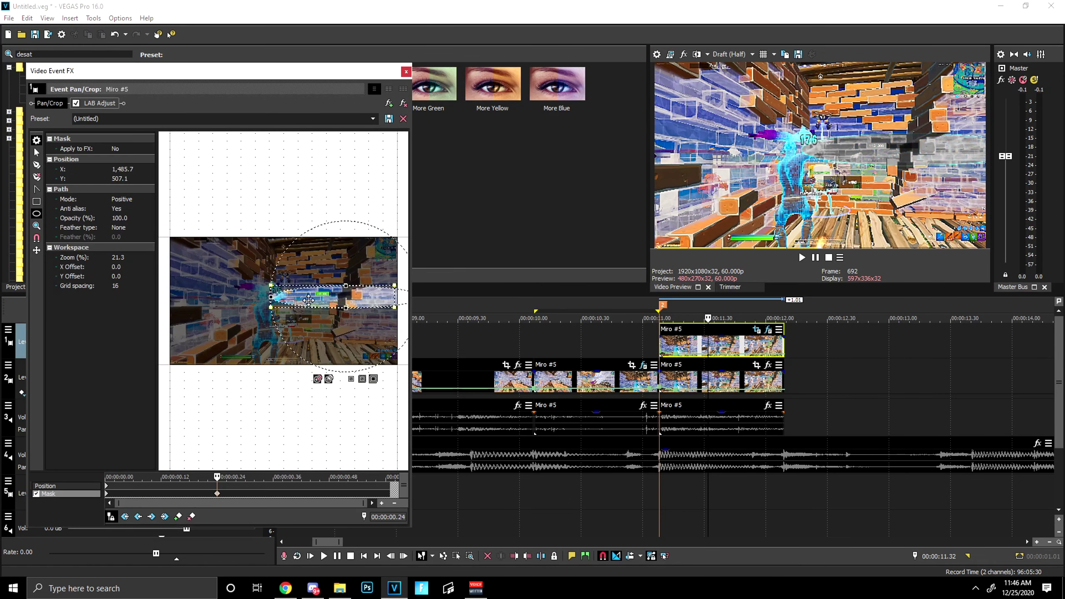
drag(271, 297, 143, 297)
drag(283, 285, 286, 132)
drag(281, 308, 285, 446)
click(406, 71)
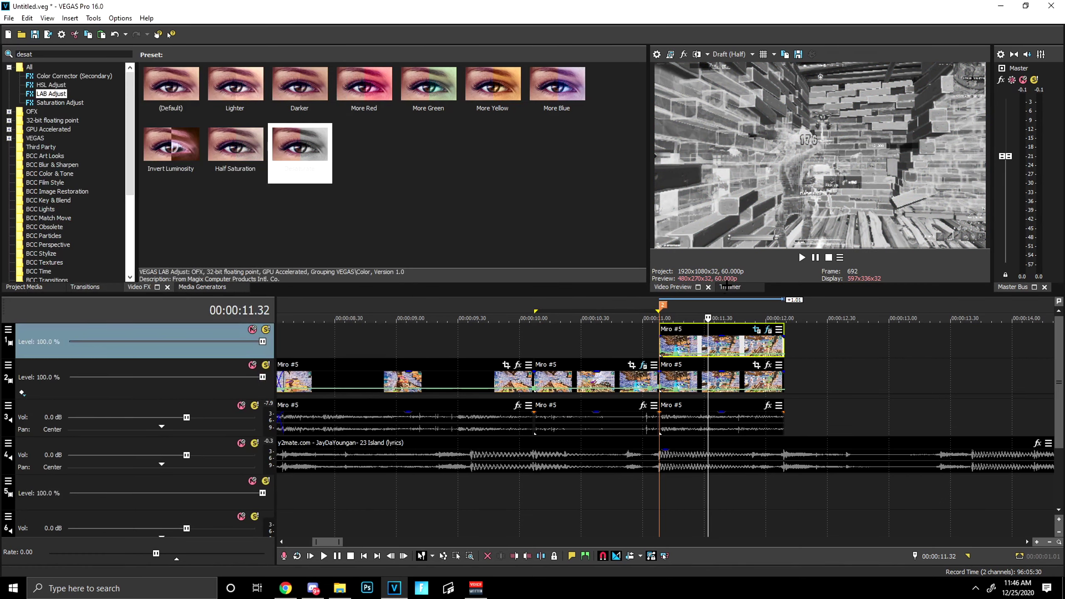
Step: Remove LAB Adjust from the masked upper kill copy and apply the LAB Adjust Desaturate preset to the lower kill segment instead
click(769, 329)
click(403, 104)
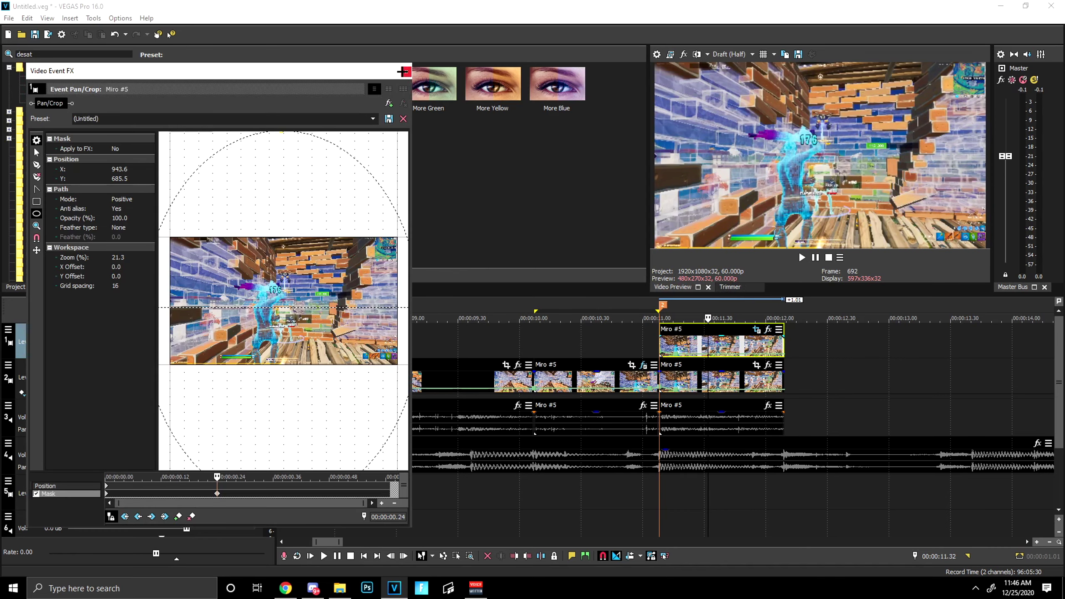
click(406, 72)
drag(337, 165, 718, 380)
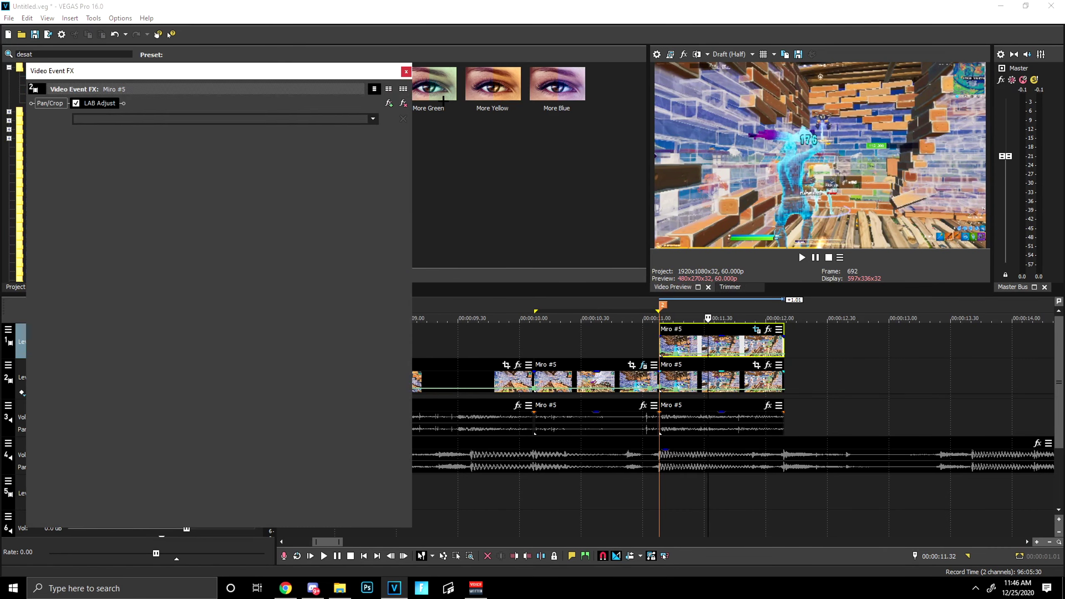
click(406, 71)
Step: Feather the upper kill copy's starting oval mask with feather type Both at 50%
key(space)
key(space)
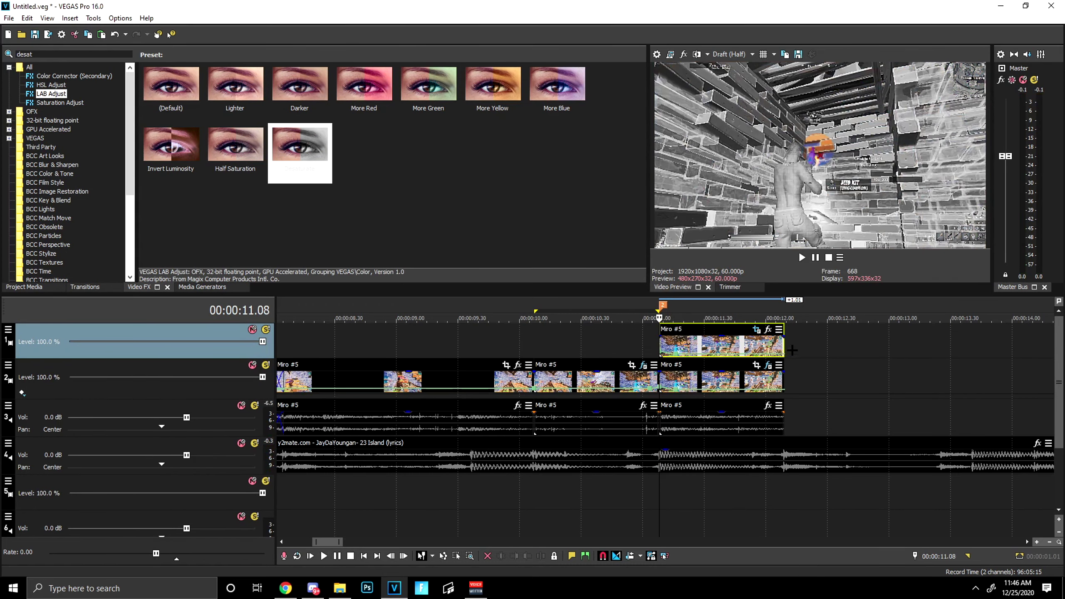
click(768, 329)
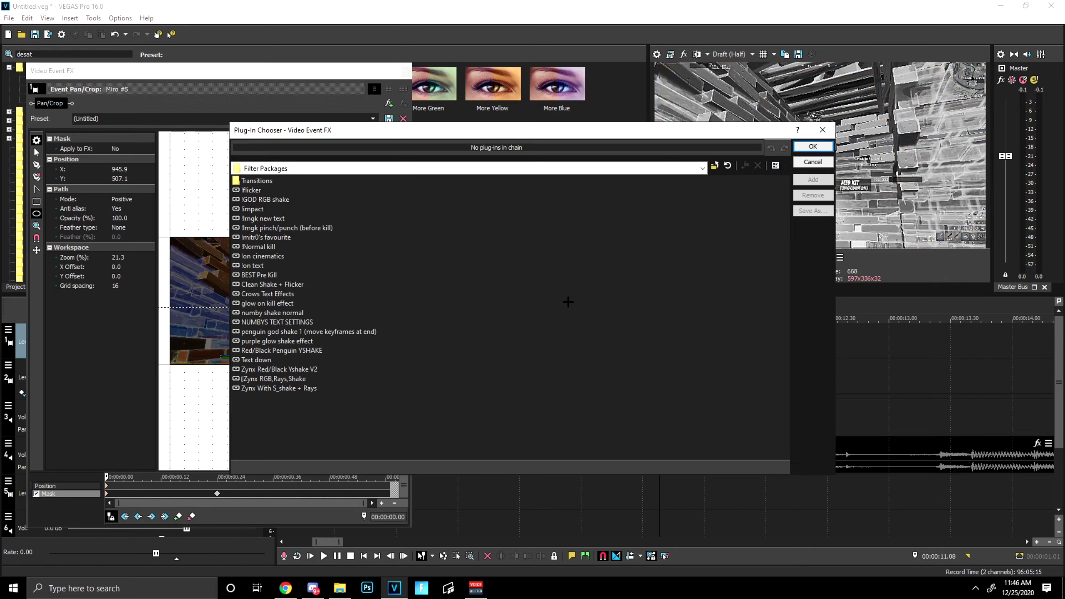
click(824, 131)
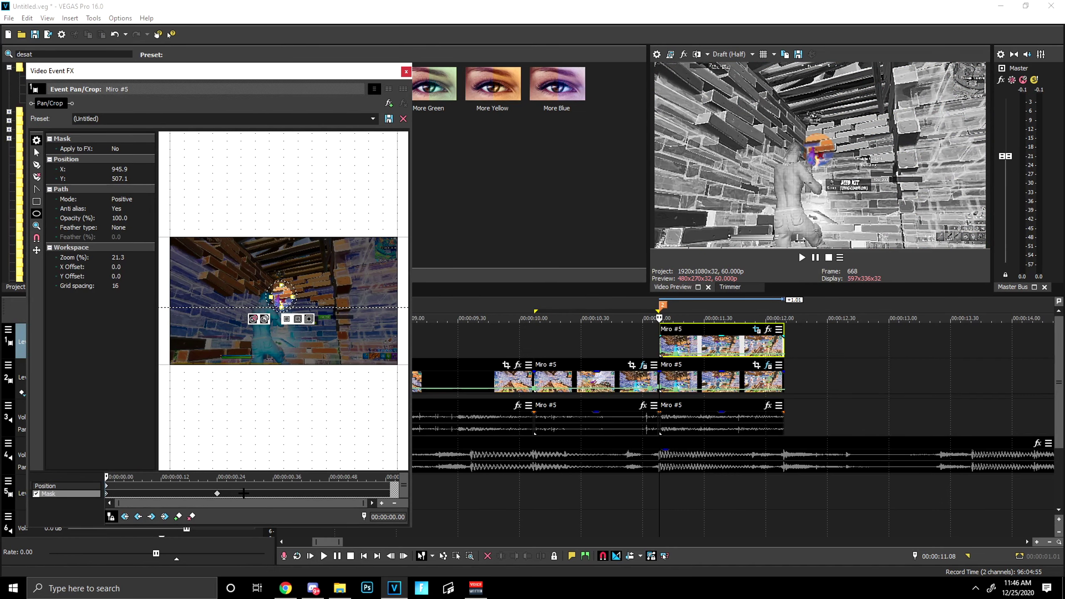
click(124, 227)
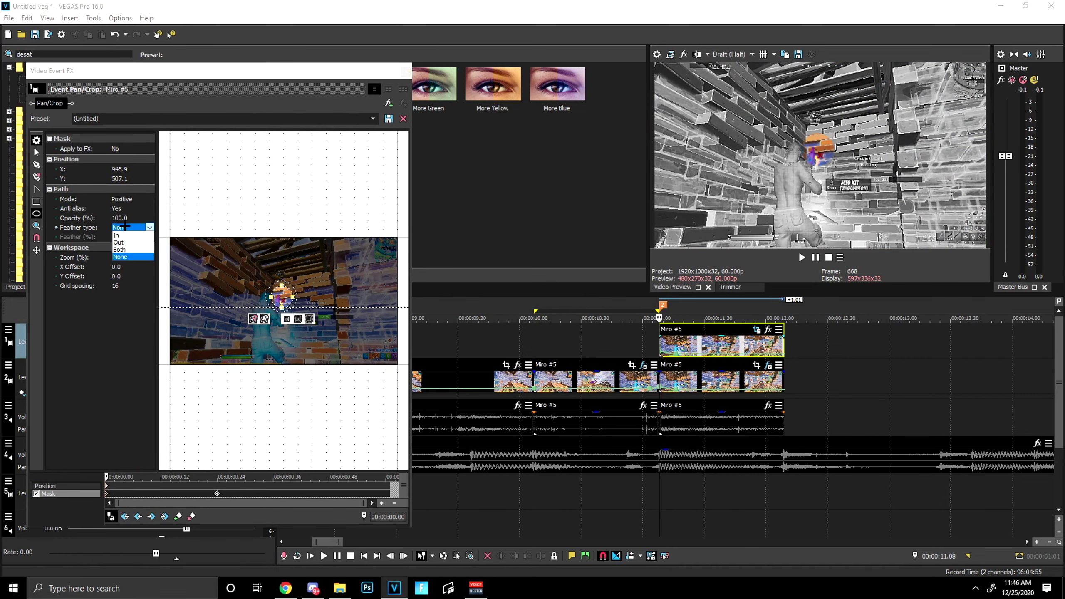
click(126, 249)
click(120, 236)
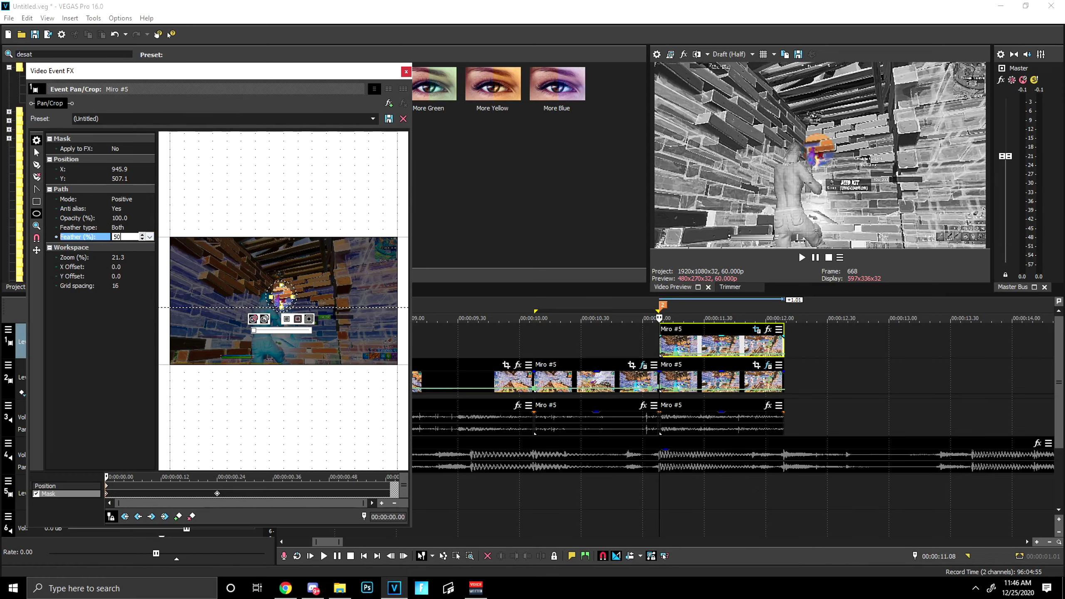
text(50)
key(Return)
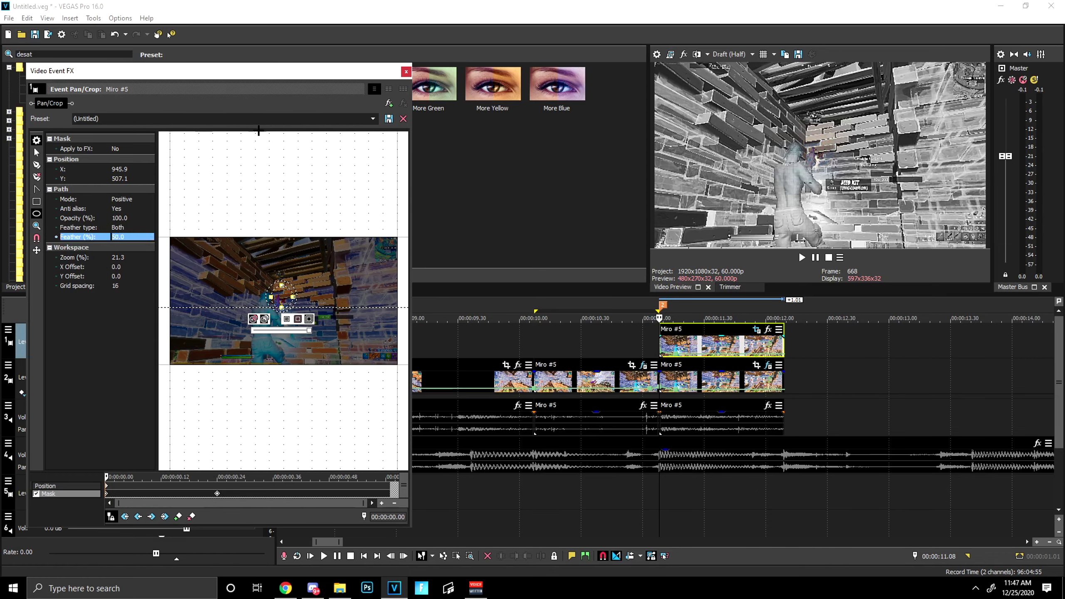
click(406, 71)
Step: Play back the kill segment and review the upper copy's feathered mask and its keyframes
key(space)
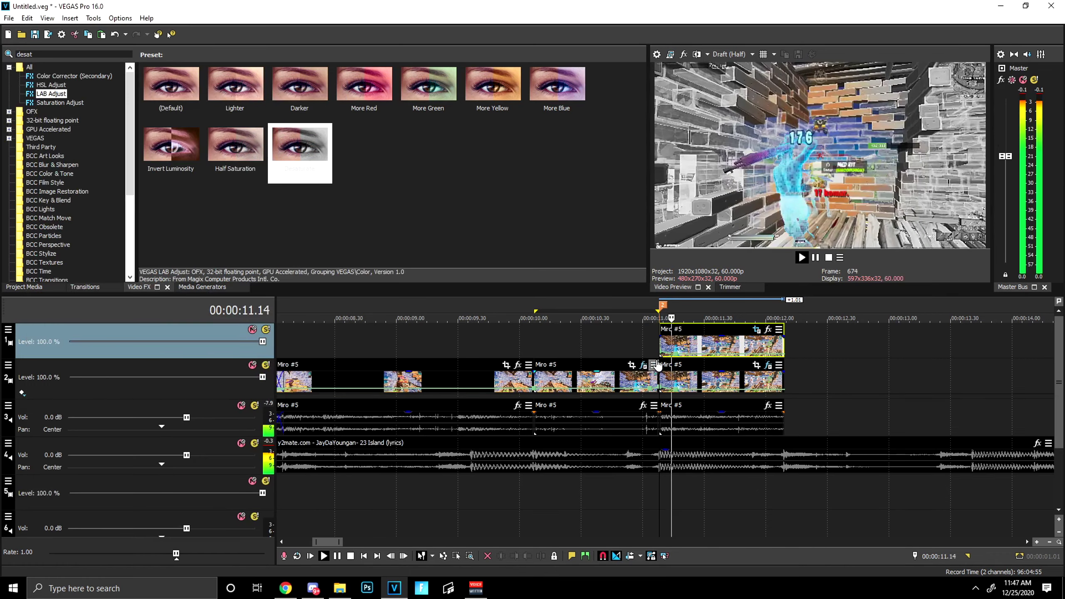
key(space)
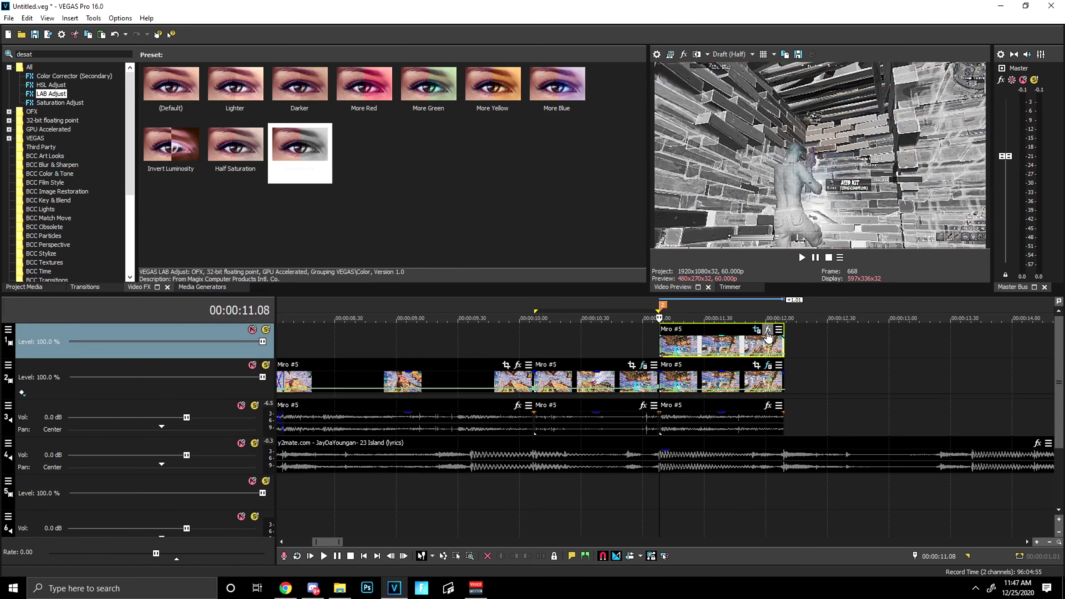
click(767, 330)
click(828, 162)
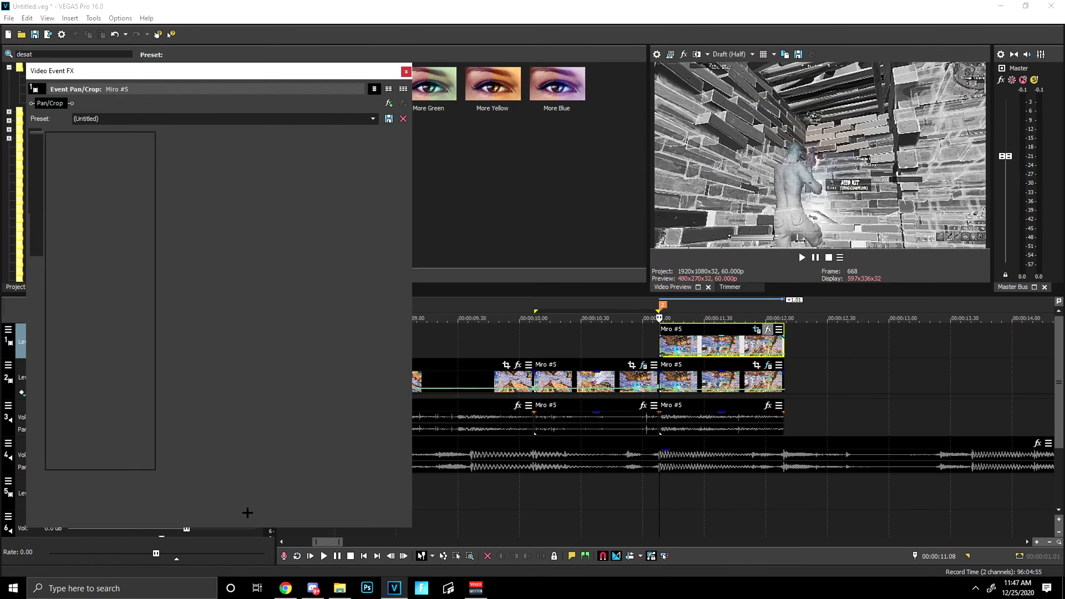
key(ctrl+z)
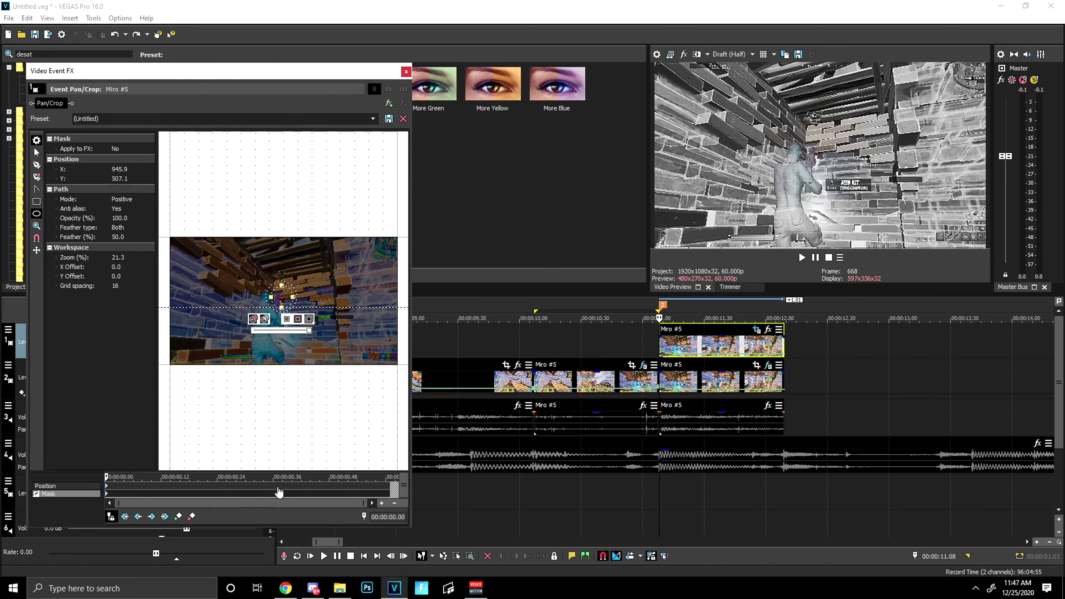
click(411, 71)
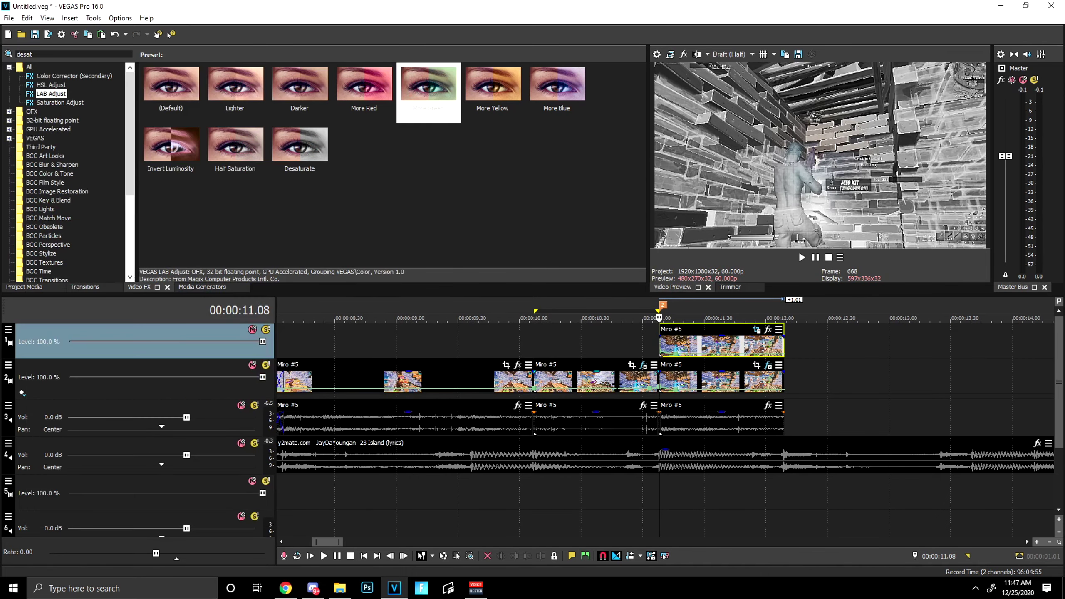
key(space)
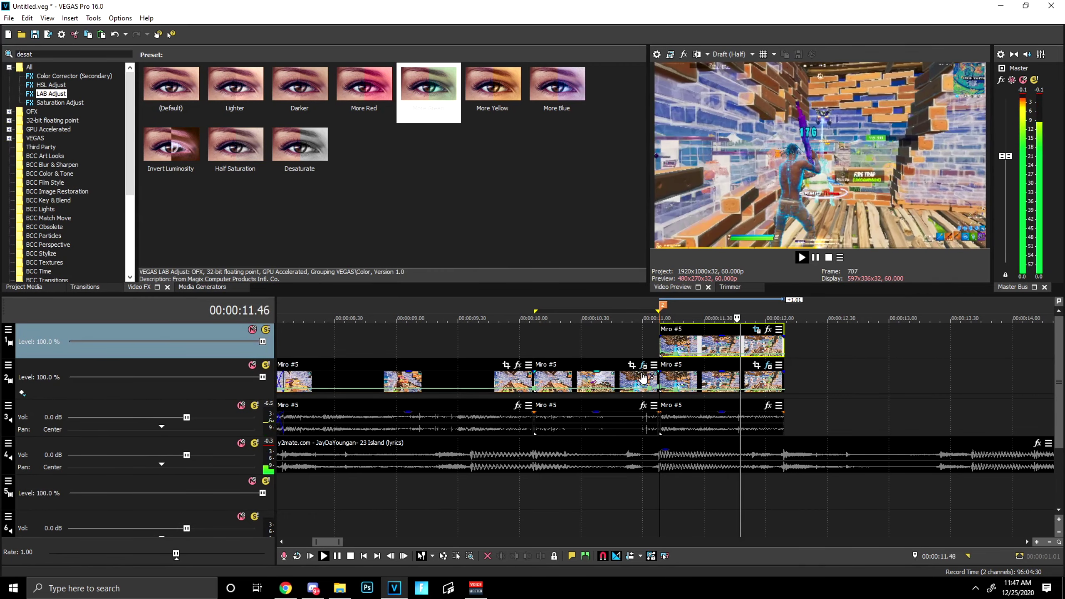
key(space)
Step: Insert a new video track above the kill copy and open the Neons folder inside VEGAS EDITING in File Explorer
right_click(851, 340)
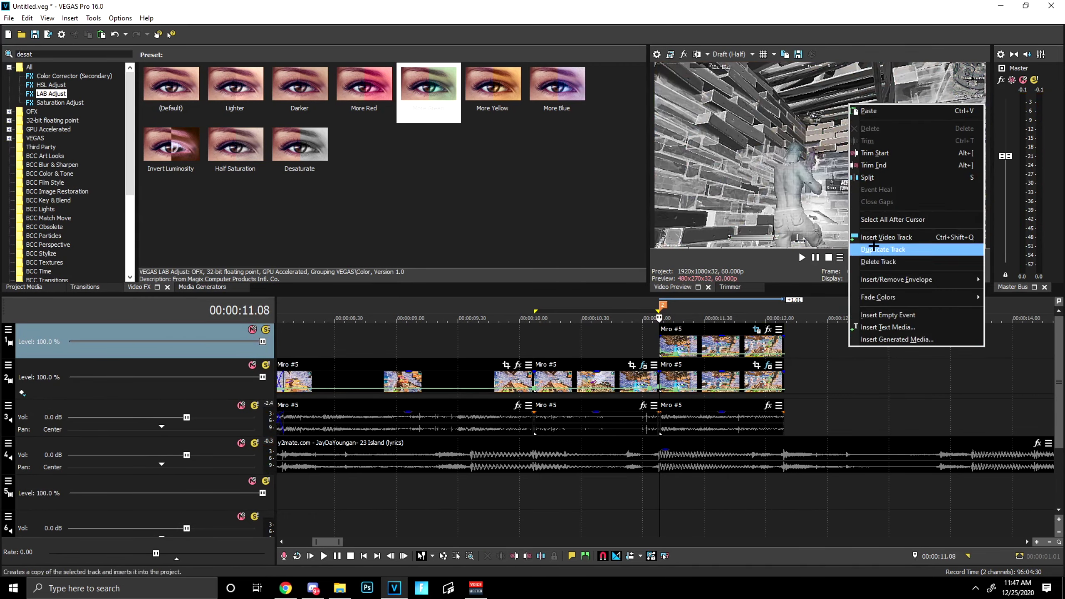
click(872, 240)
click(339, 589)
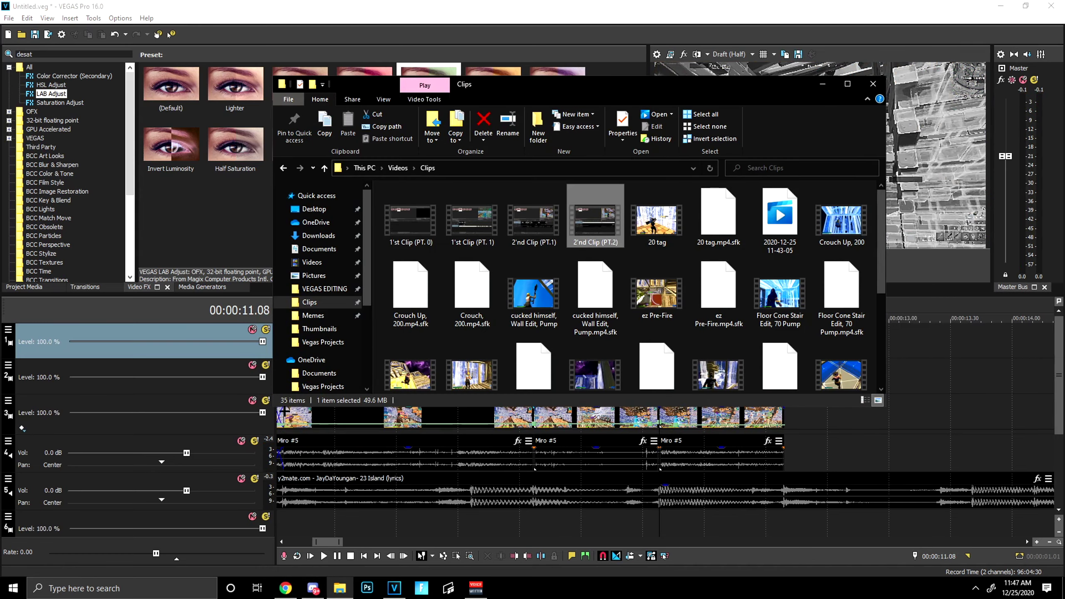
click(313, 289)
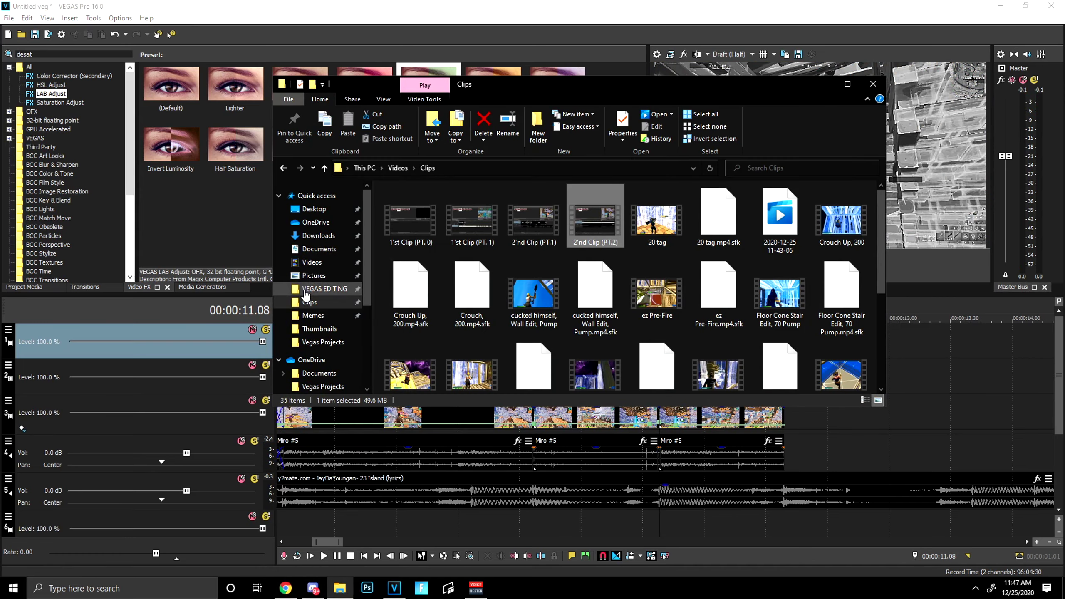
scroll(528, 361, down, 3)
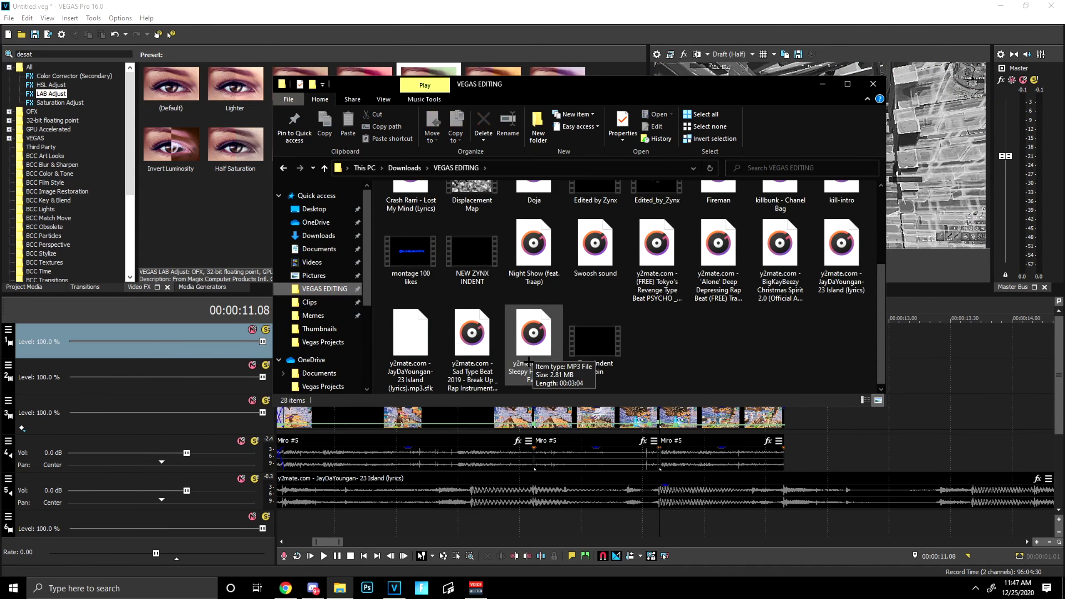
scroll(535, 360, up, 5)
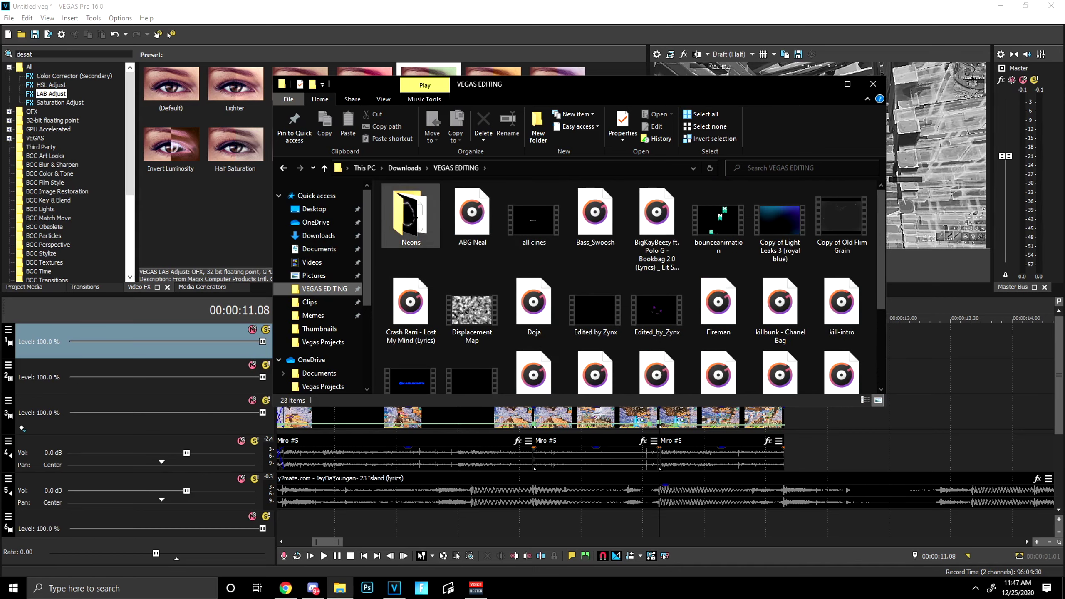
double_click(422, 235)
Step: Browse the neon clips and place Yarn Shockwave (by Synctify) on the new top track at the start of the kill segment
click(548, 252)
click(600, 314)
click(478, 317)
click(430, 313)
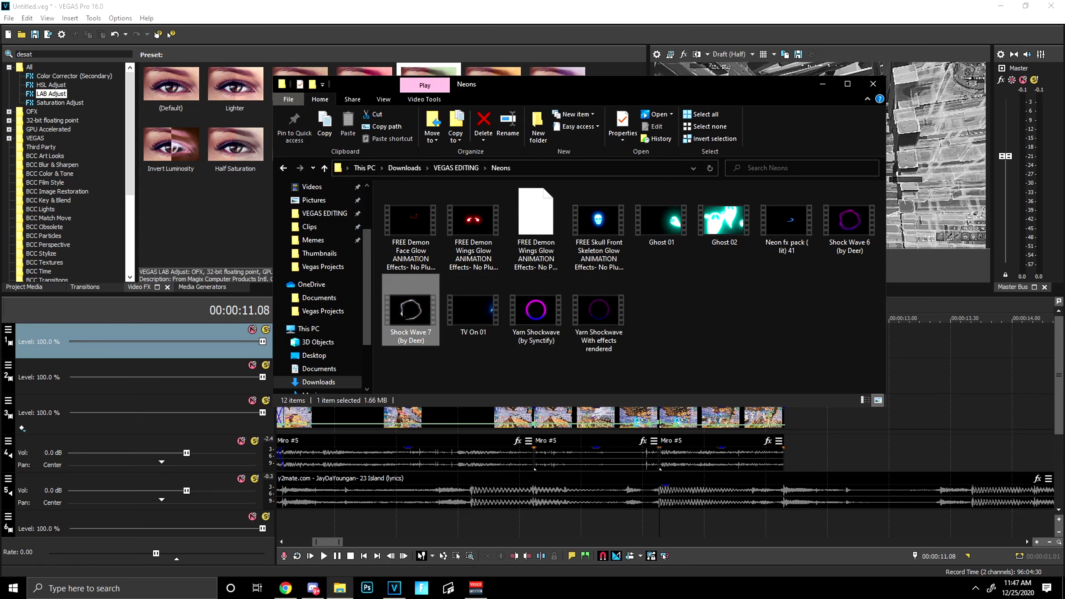
click(787, 227)
click(419, 333)
mouse_move(413, 316)
mouse_down()
mouse_move(388, 320)
mouse_move(403, 320)
mouse_up()
click(545, 314)
drag(536, 311, 781, 352)
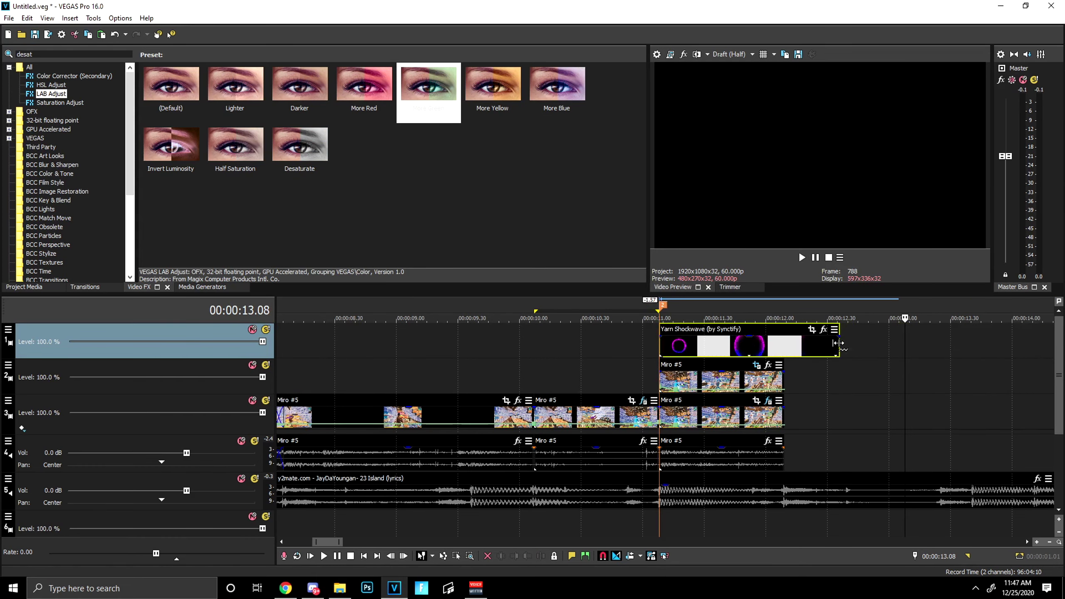
Step: Shorten the Yarn Shockwave clip from its end by 1 second 6 frames and play it from the kill
drag(837, 345, 704, 353)
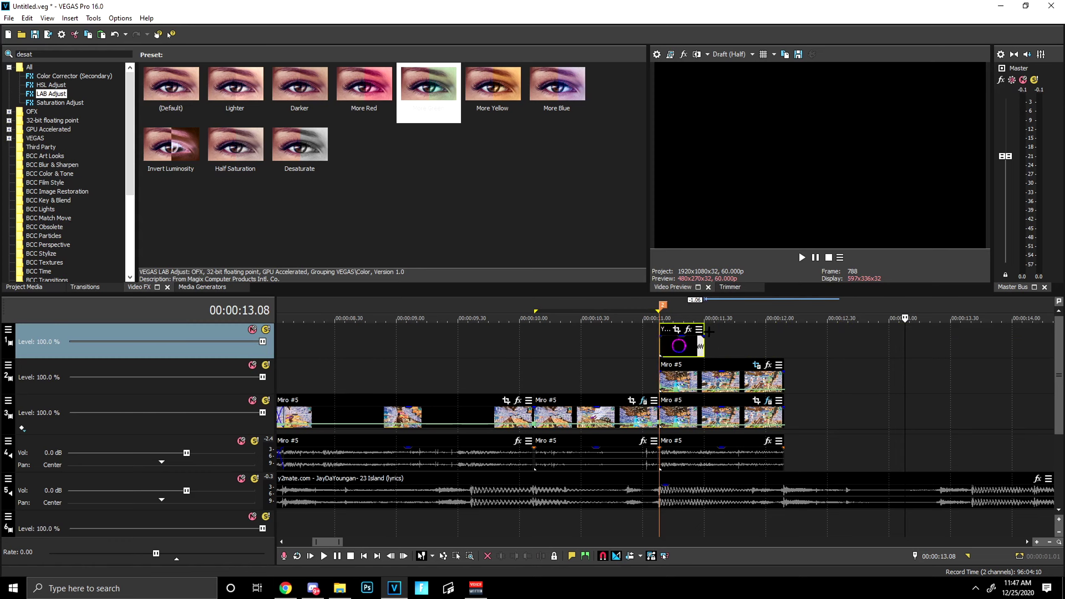
key(space)
click(660, 319)
key(space)
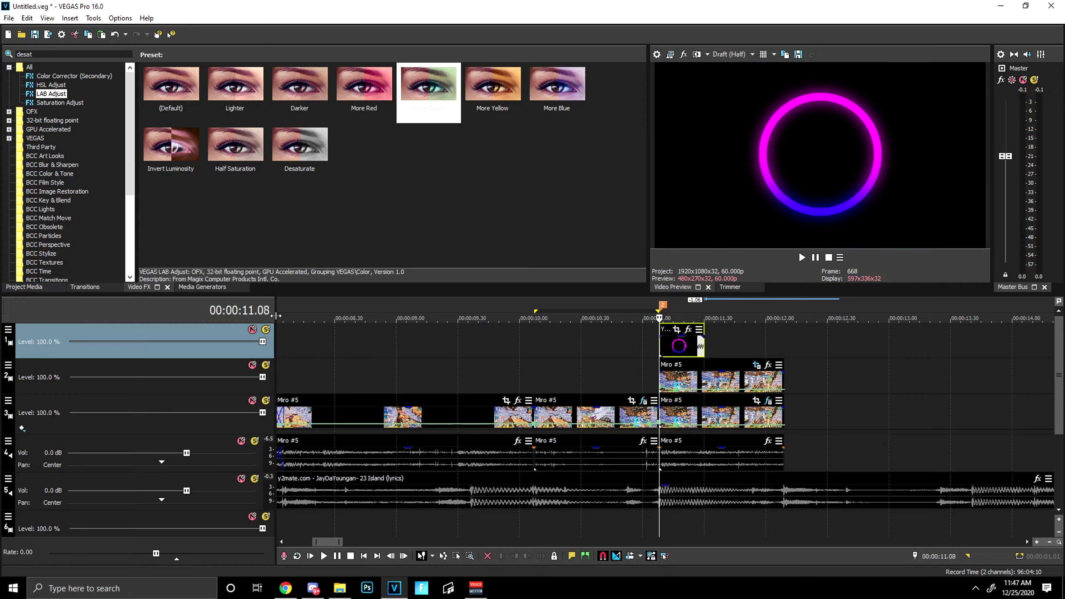
Step: Search the video effects for "green" and apply the Chroma Keyer's Green Screen preset to the Yarn Shockwave clip
double_click(60, 54)
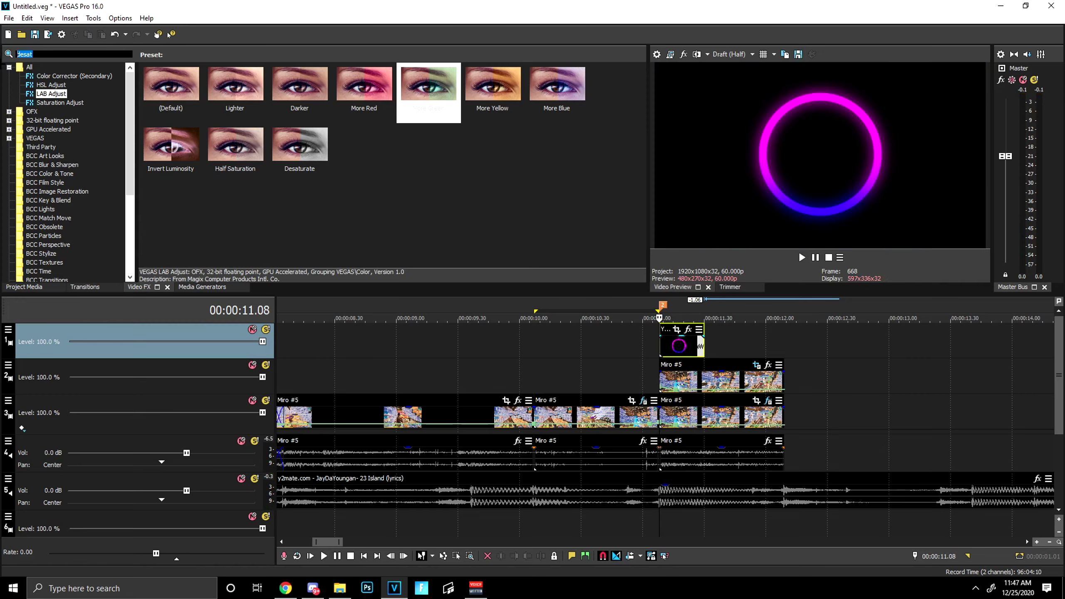
text(green)
click(56, 85)
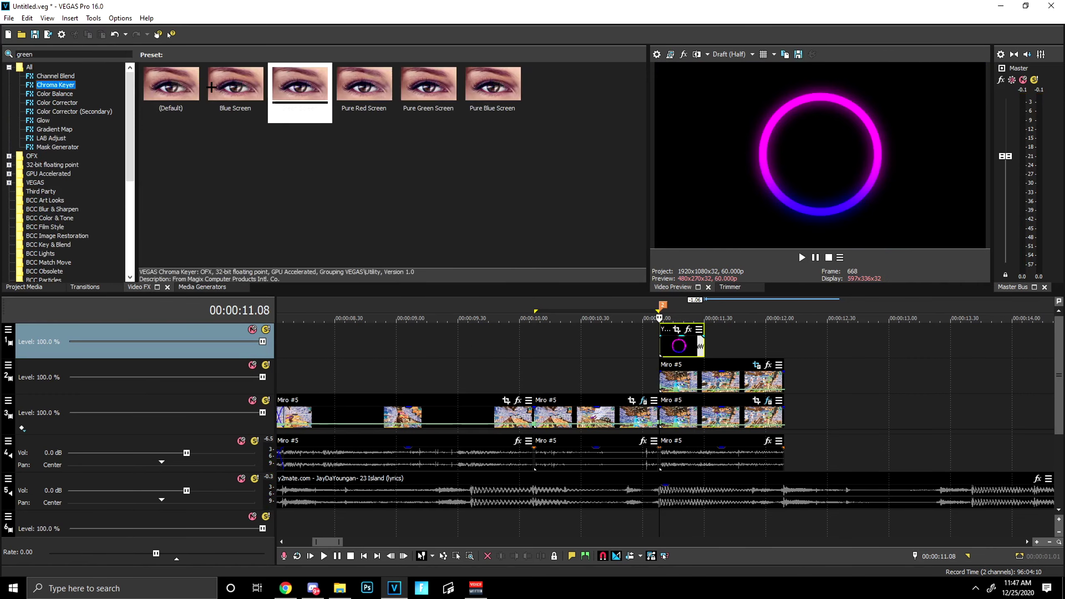
drag(300, 86, 339, 120)
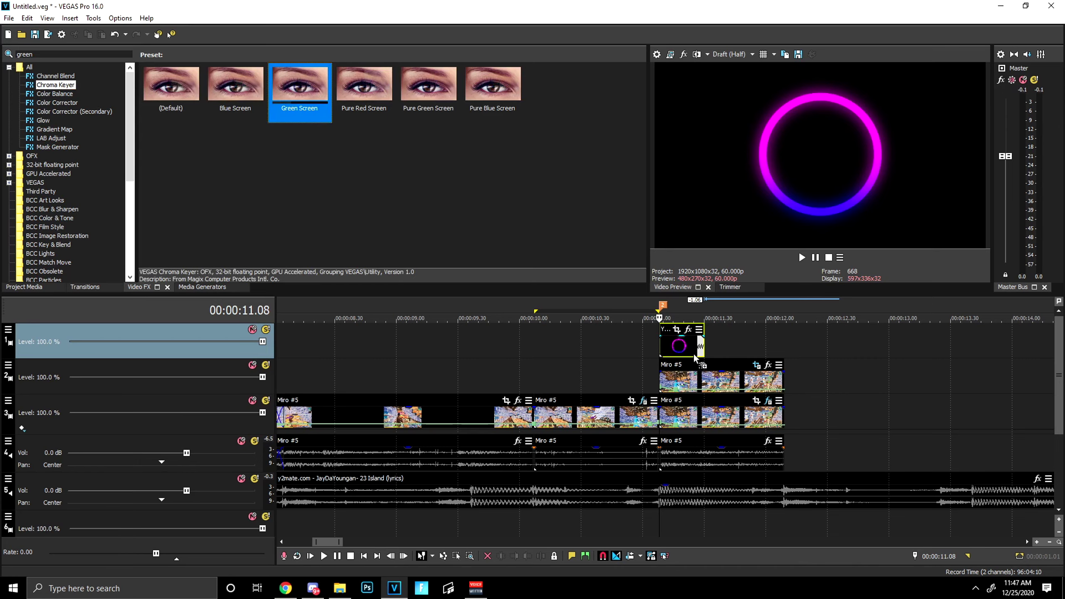
drag(694, 357, 677, 340)
Step: Sample the black background in the preview as the Chroma Keyer colour, and play the kill segment with the keyed shockwave
click(147, 154)
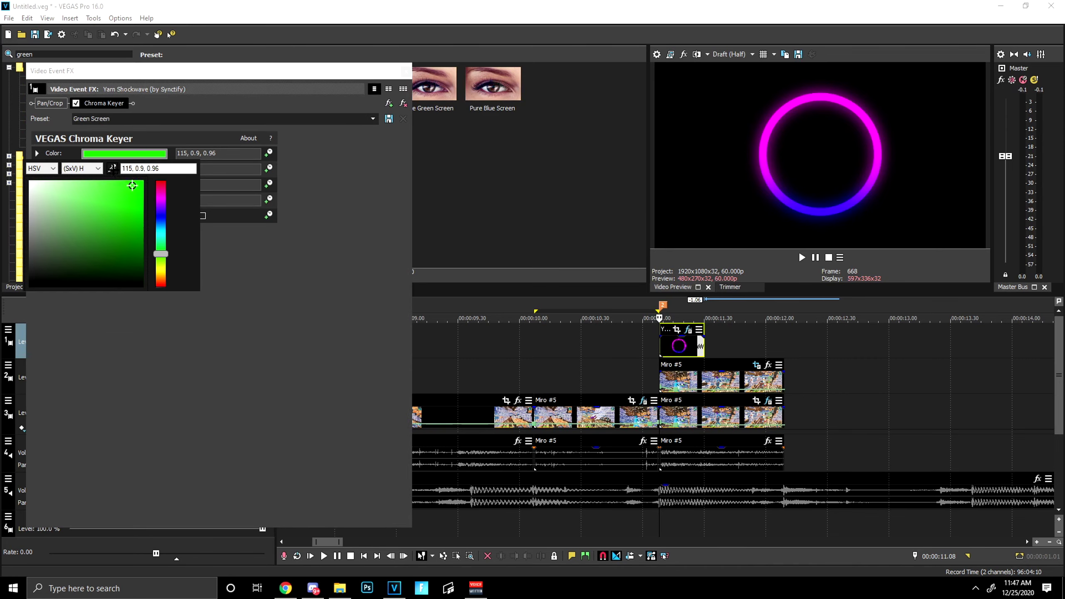
click(730, 147)
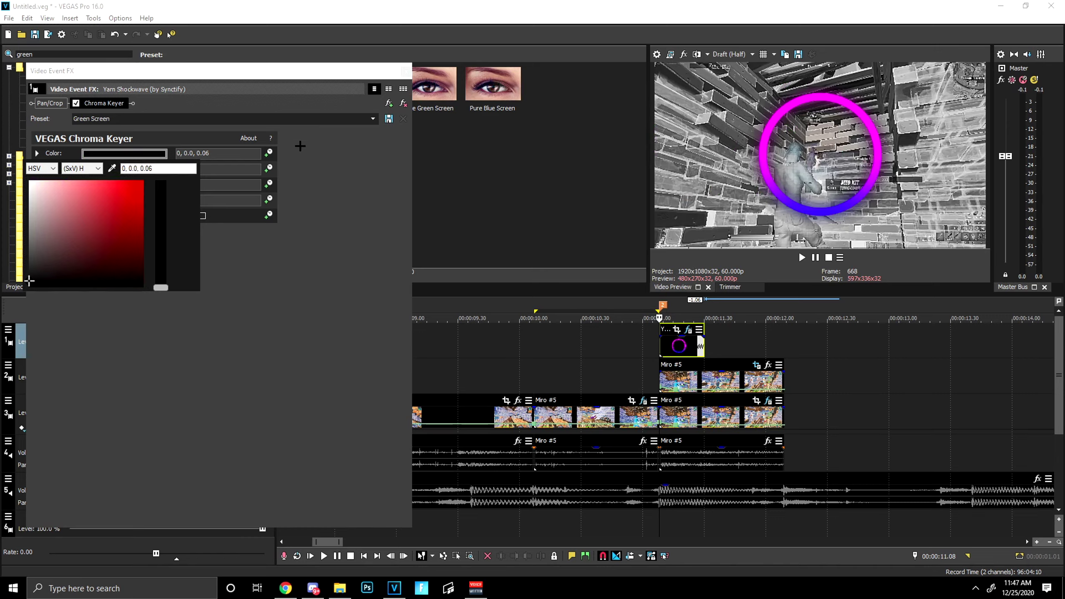
click(324, 153)
click(405, 72)
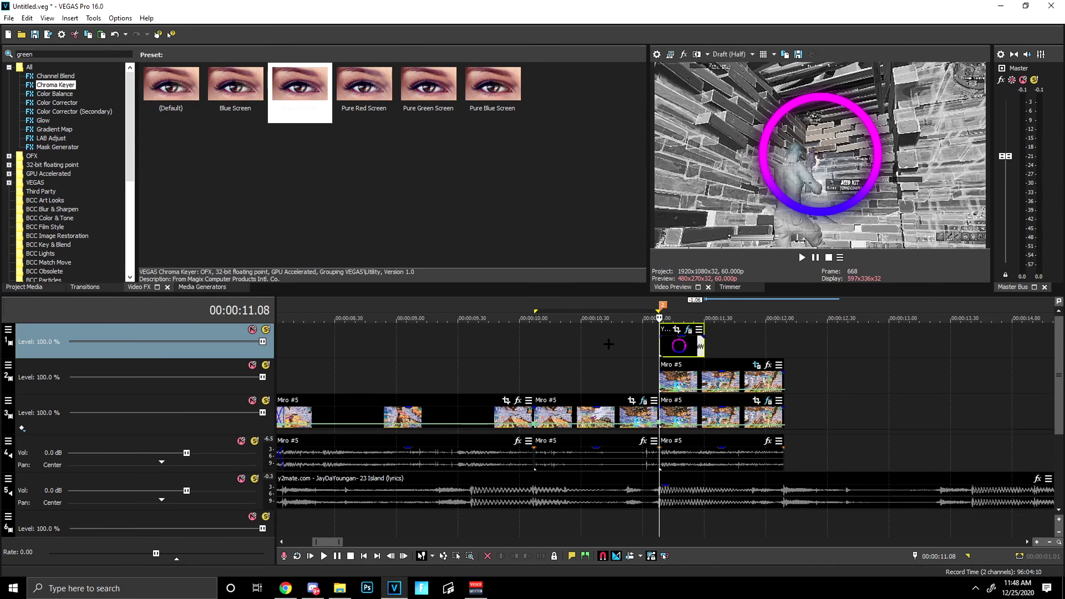
key(space)
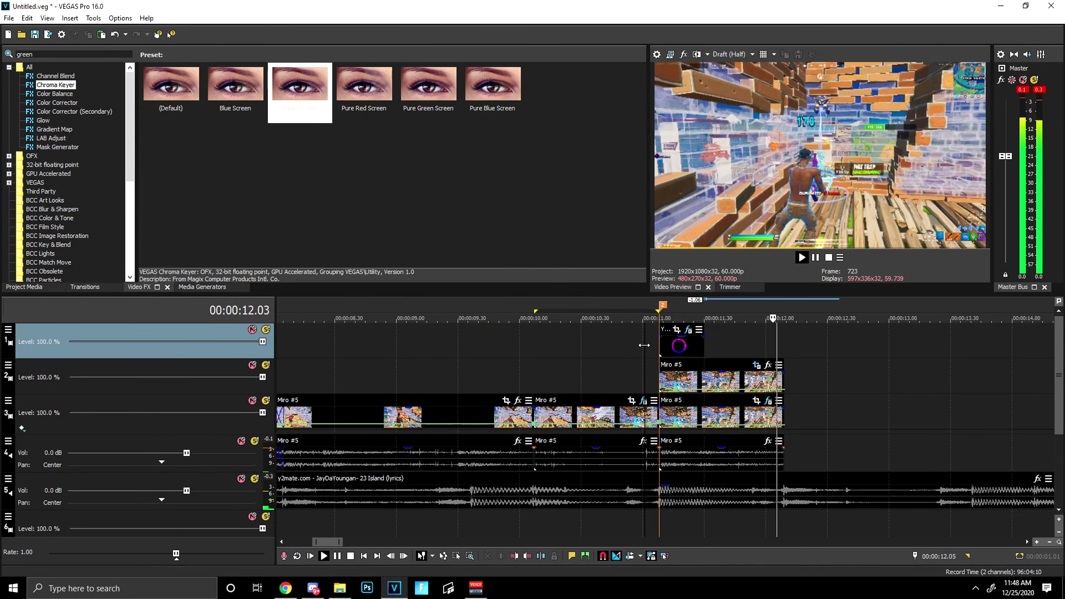
key(space)
Step: Save the project
scroll(496, 367, down, 4)
click(9, 17)
click(25, 64)
scroll(291, 387, down, 6)
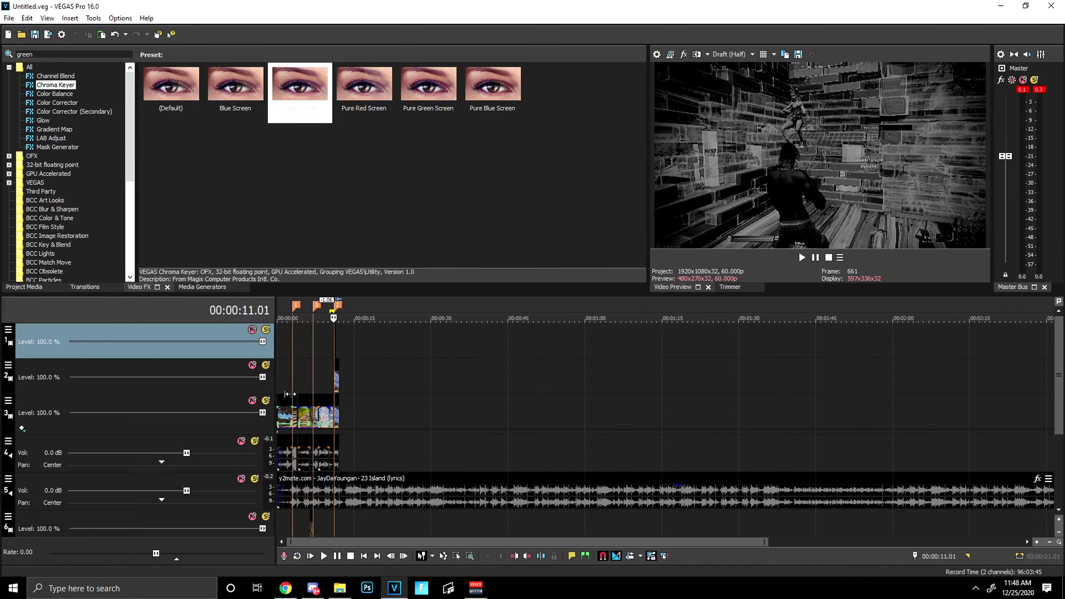
click(976, 589)
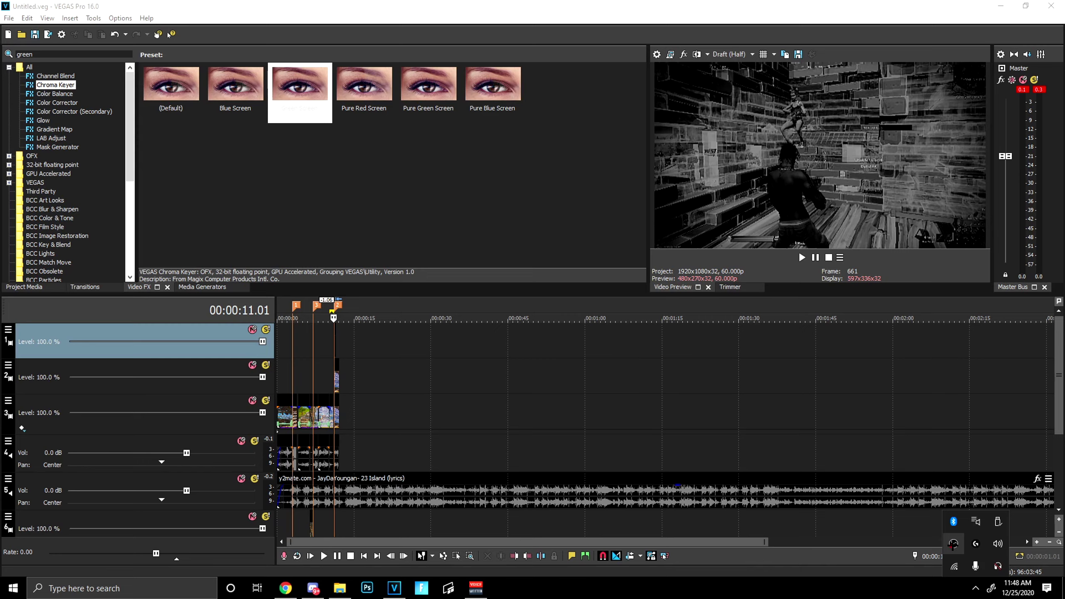
right_click(954, 546)
click(969, 513)
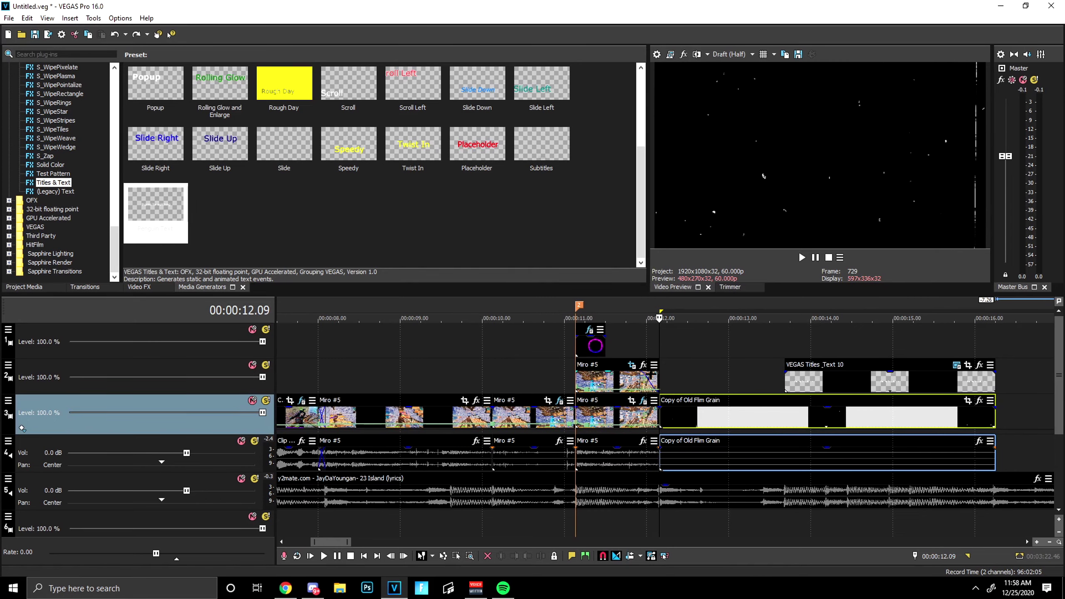
Step: Play the outro around the song's beat and put the cursor at the start of the "thanks for watching" title
click(642, 380)
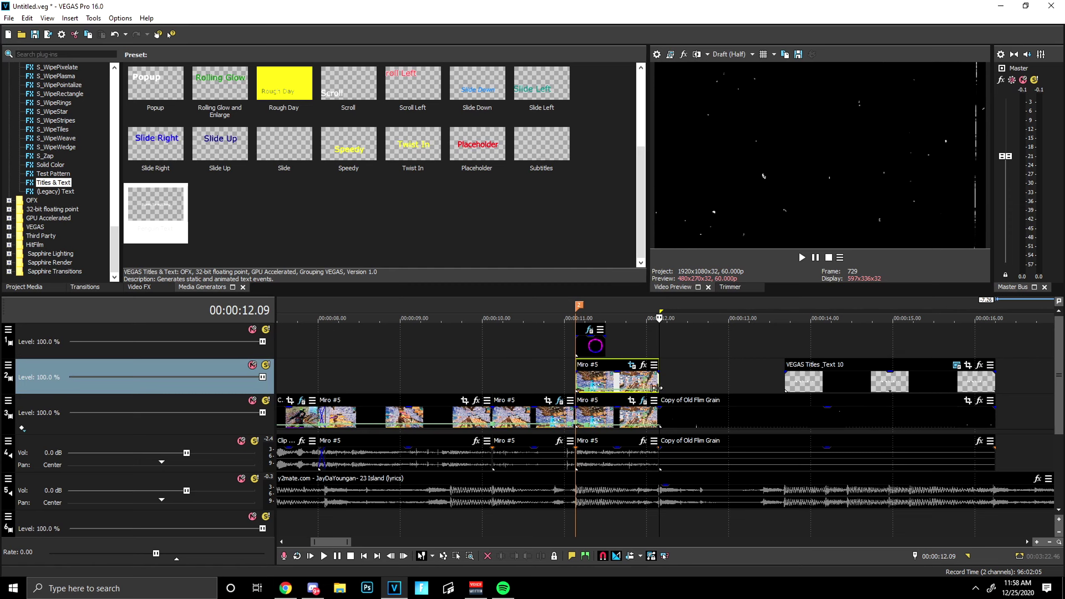
click(763, 501)
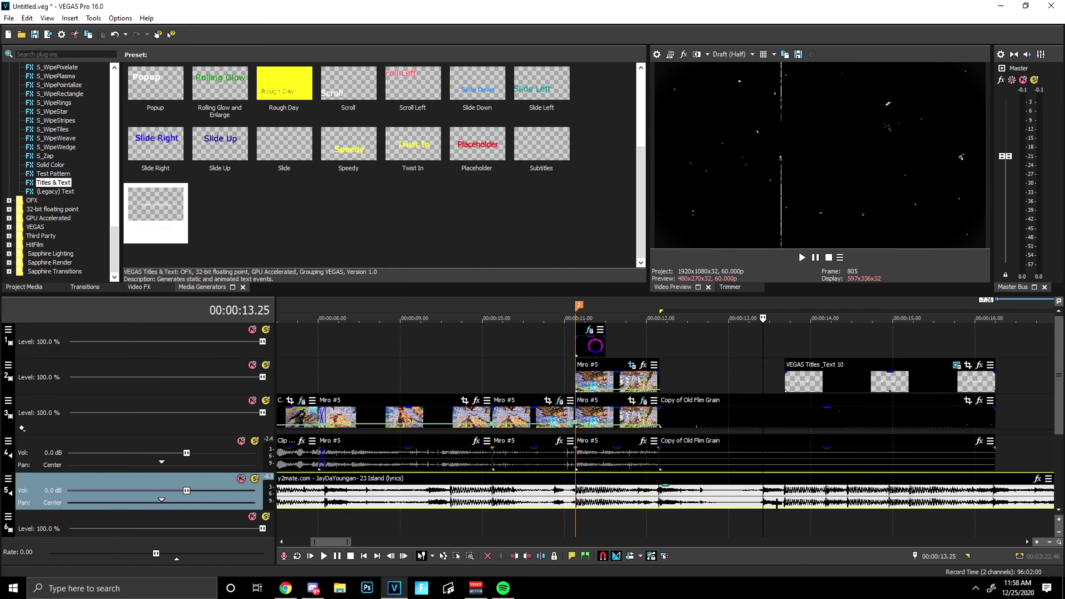
scroll(771, 504, up, 3)
key(space)
key(space)
click(746, 501)
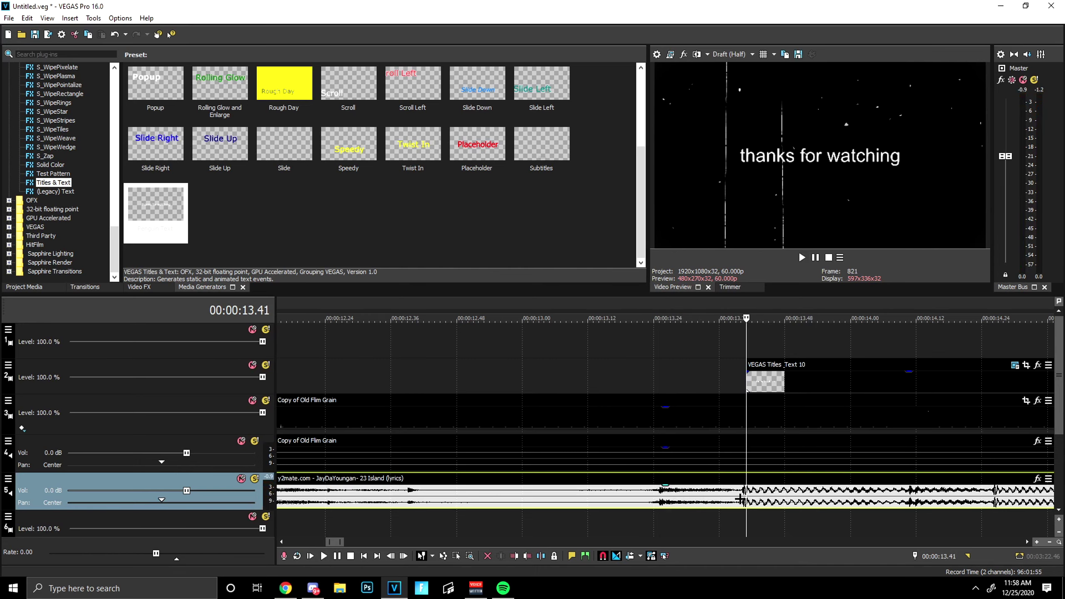
scroll(740, 499, down, 5)
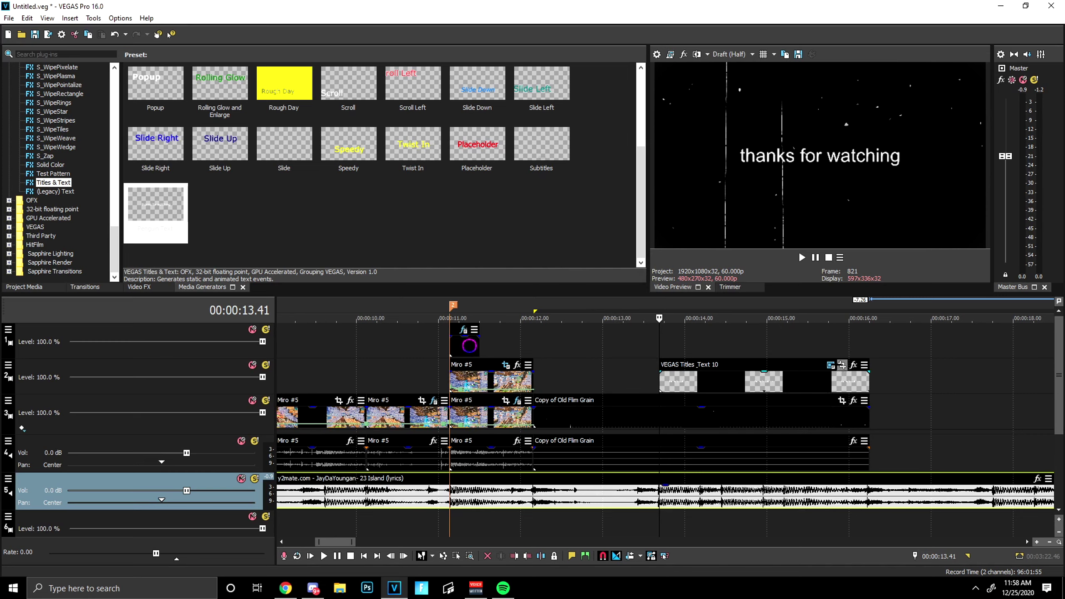
Step: Return to the video effects list and clear its "green" search filter
click(139, 287)
click(46, 54)
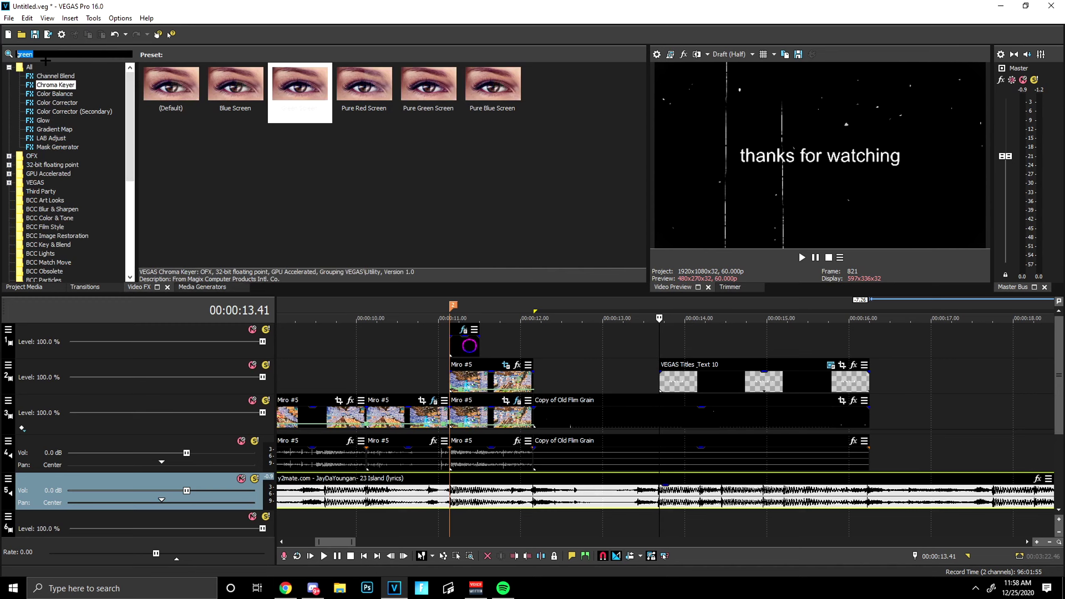
key(BackSpace)
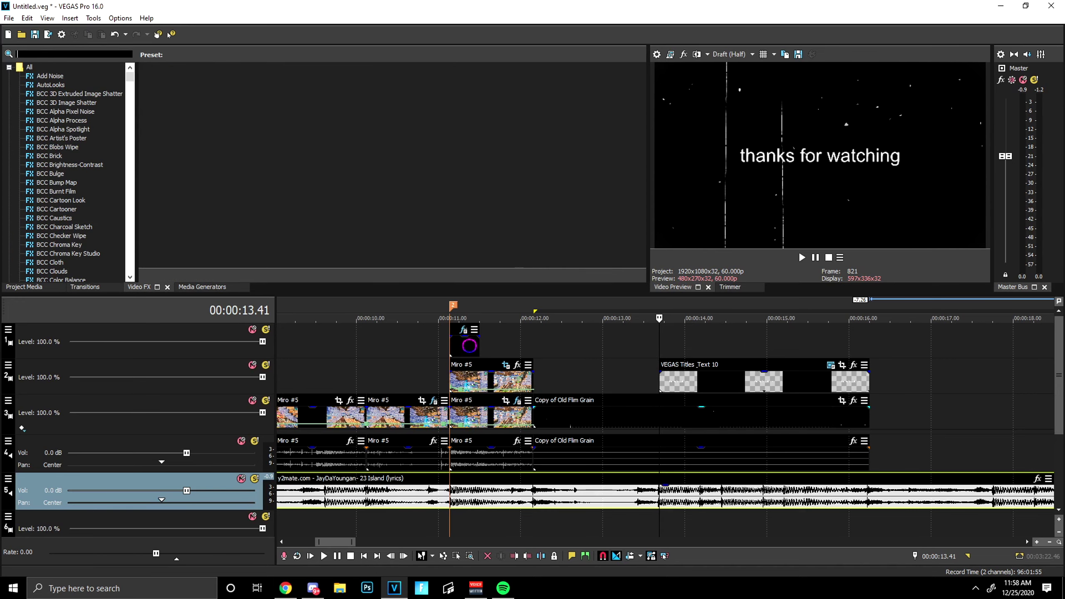